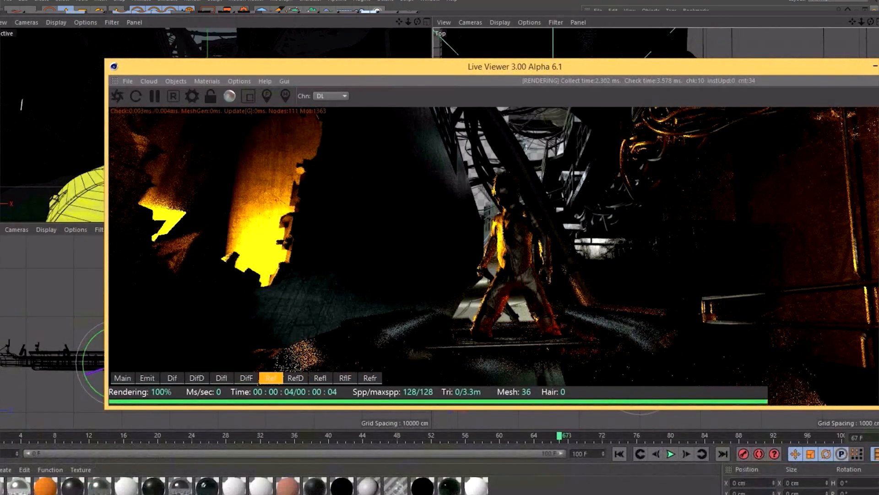
# - Compare the direct and indirect reflection passes with the main image in the Live Viewer, setting the render channel to PT
pyautogui.click(295, 378)
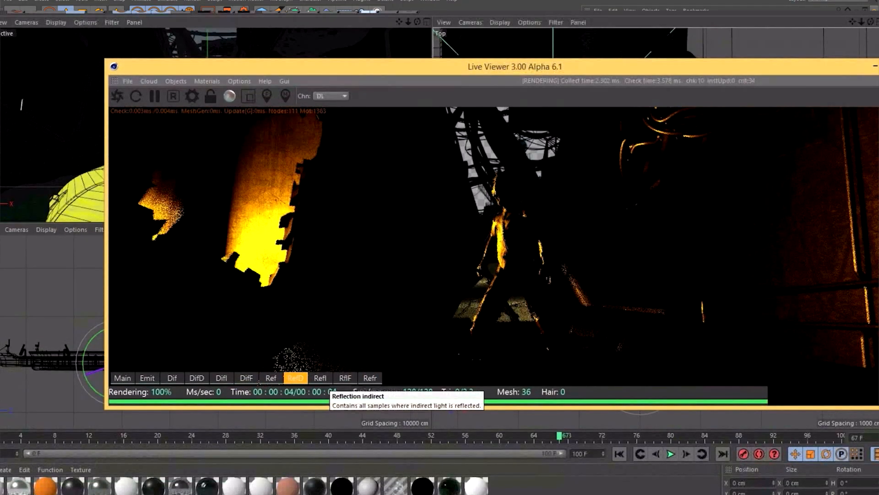
pyautogui.click(320, 378)
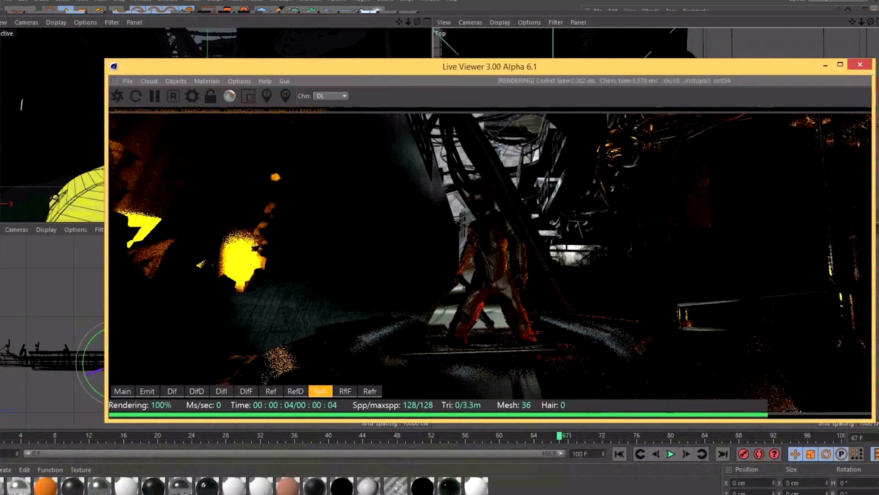
pyautogui.click(323, 96)
pyautogui.click(320, 118)
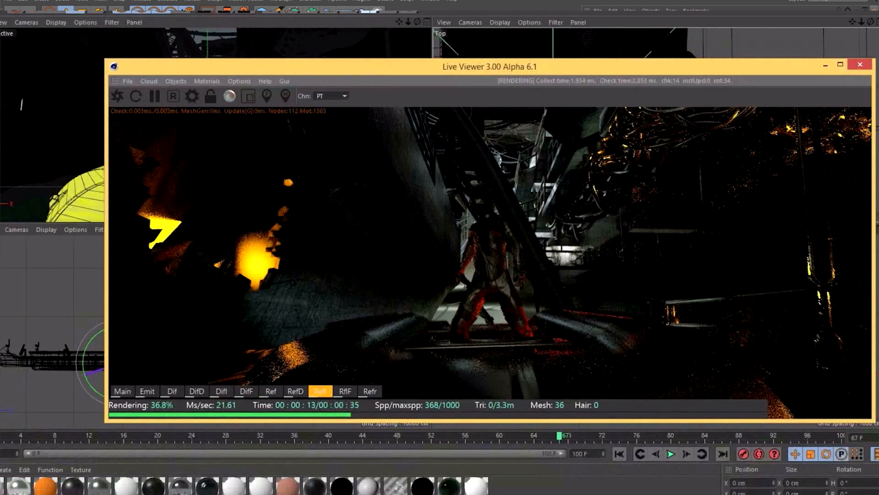
pyautogui.click(122, 391)
pyautogui.click(320, 391)
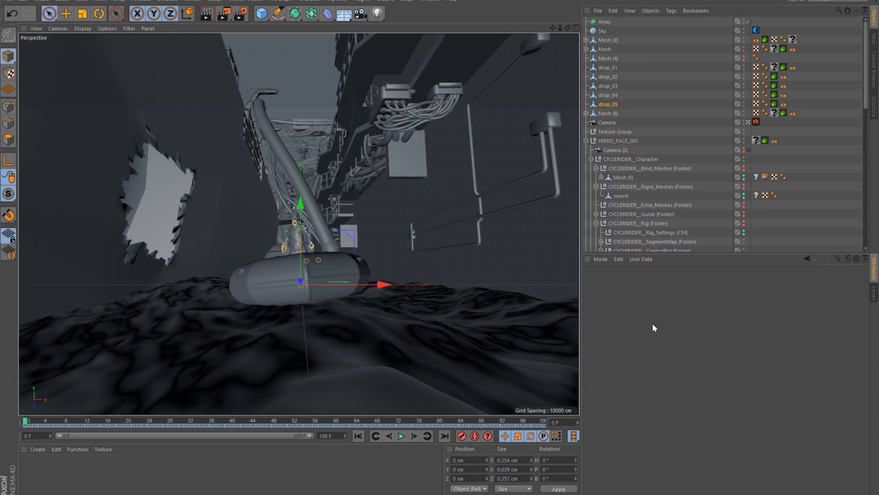
# - Add the Paint & Stick effect to the scene's render settings
pyautogui.click(244, 19)
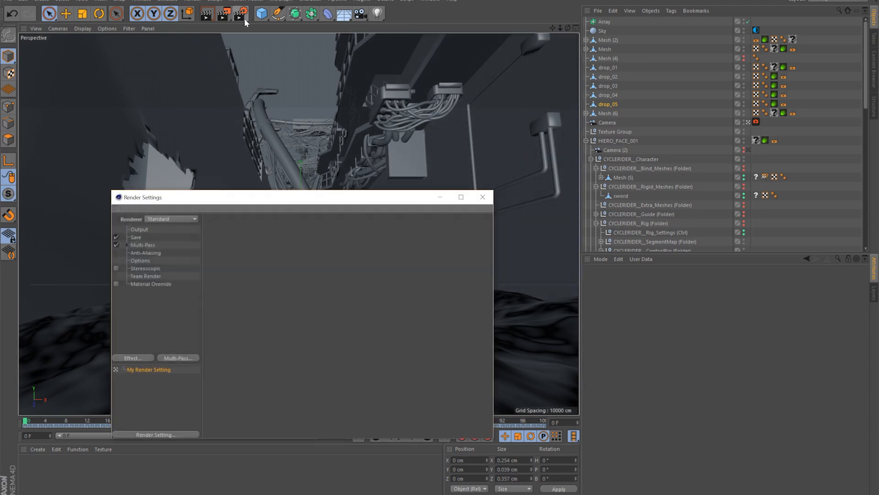
pyautogui.click(136, 356)
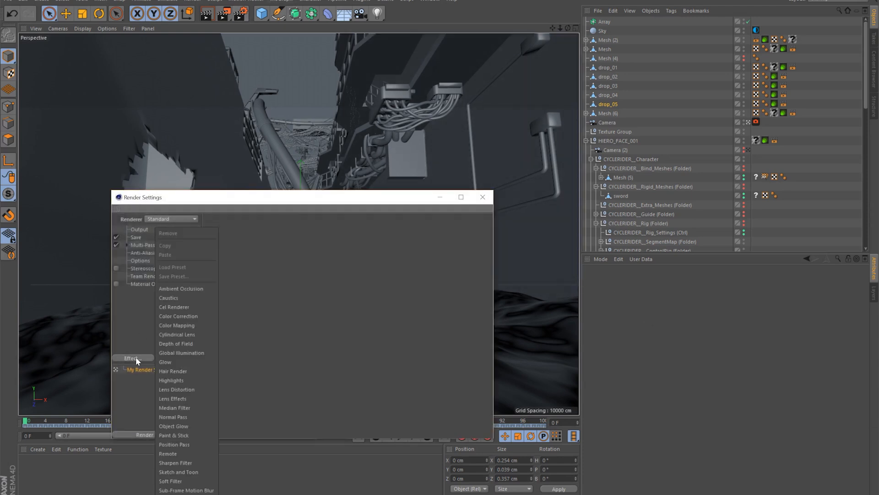
pyautogui.click(174, 435)
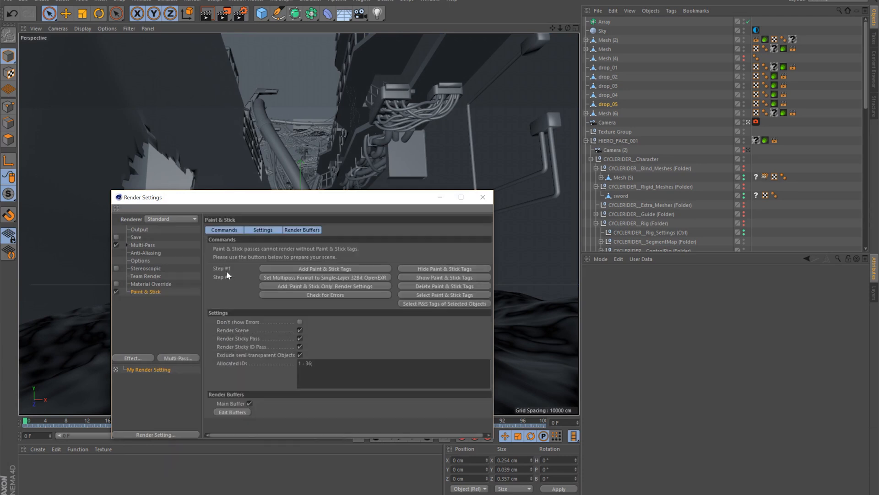
# - Test render the frame and check the Sticky ID Main Buffer layer in single-pass view, closing the Picture Viewer at the end
pyautogui.click(222, 15)
pyautogui.click(487, 186)
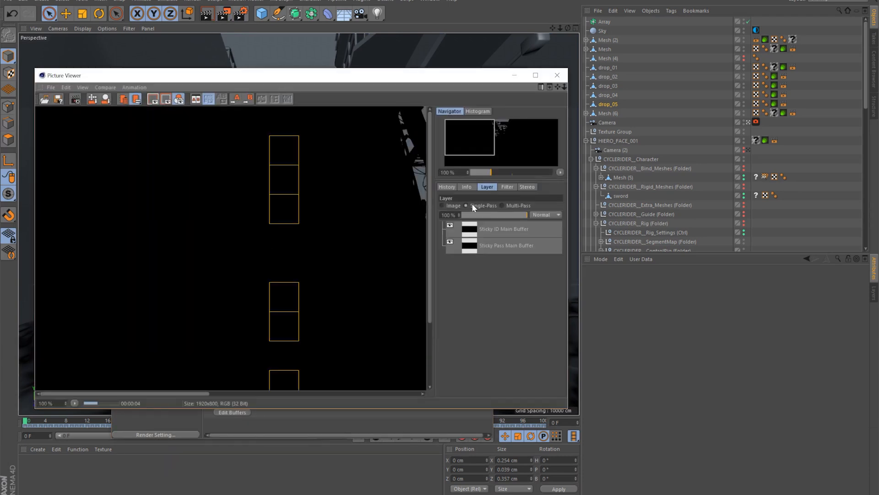
pyautogui.click(497, 232)
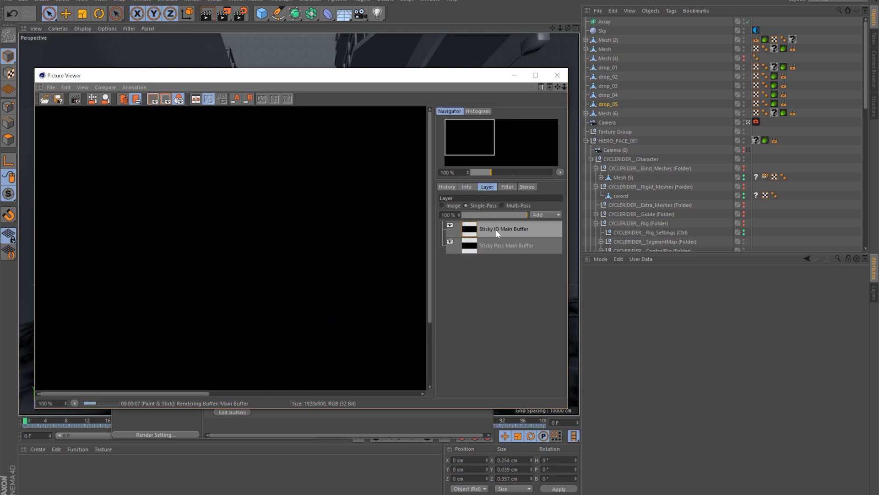
pyautogui.click(557, 75)
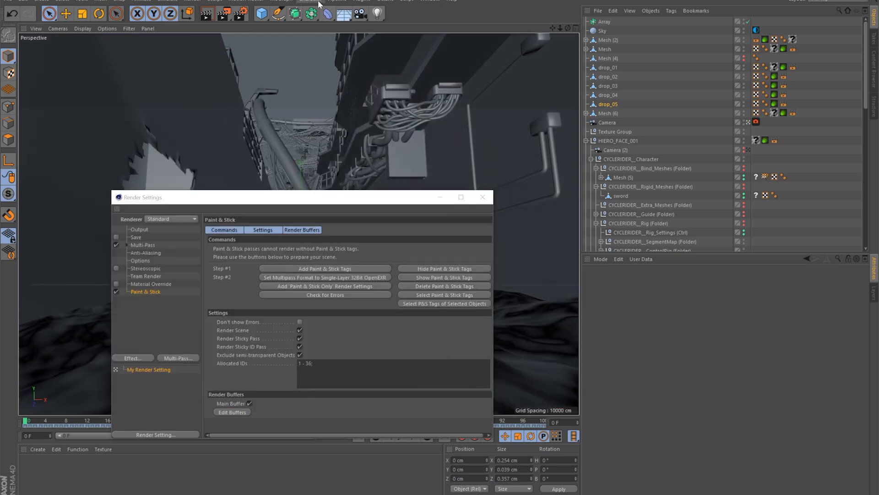
# - Run Paint & Stick Auto Setup on the scene and visit the Multi-Pass and Save render settings
pyautogui.click(359, 2)
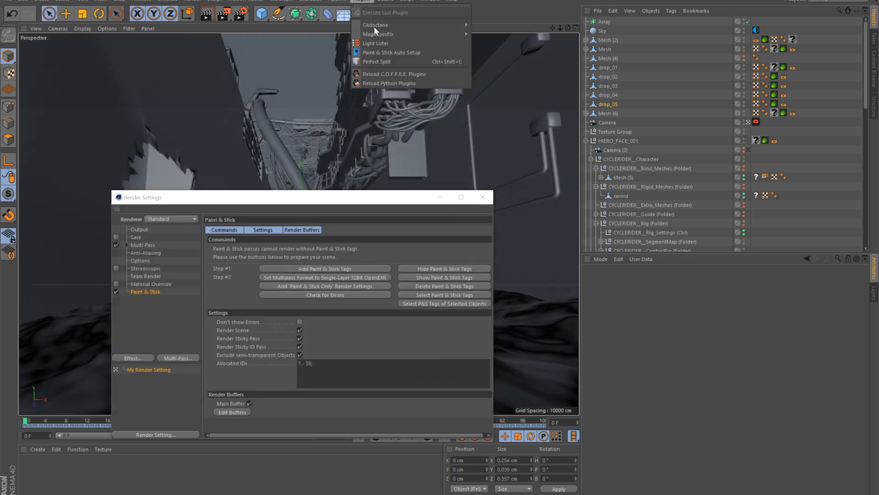
pyautogui.click(406, 54)
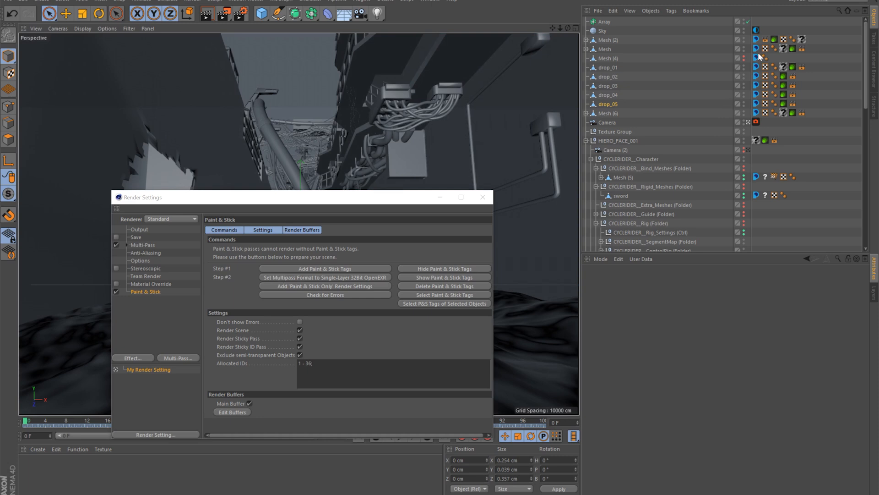
pyautogui.click(153, 243)
pyautogui.click(145, 237)
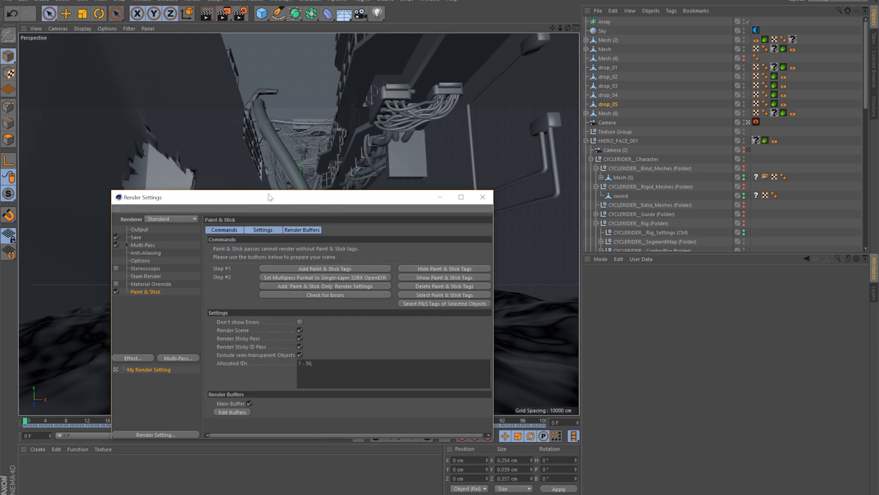
# - Add Paint & Stick tags to the scene objects and set the multi-pass format to single-layer 32-bit OpenEXR
pyautogui.moveTo(269, 197); pyautogui.dragTo(368, 94)
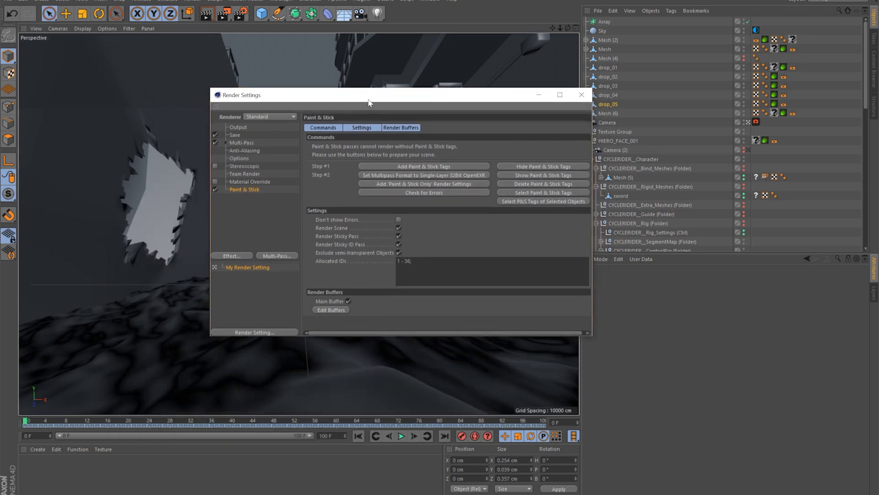
pyautogui.click(394, 165)
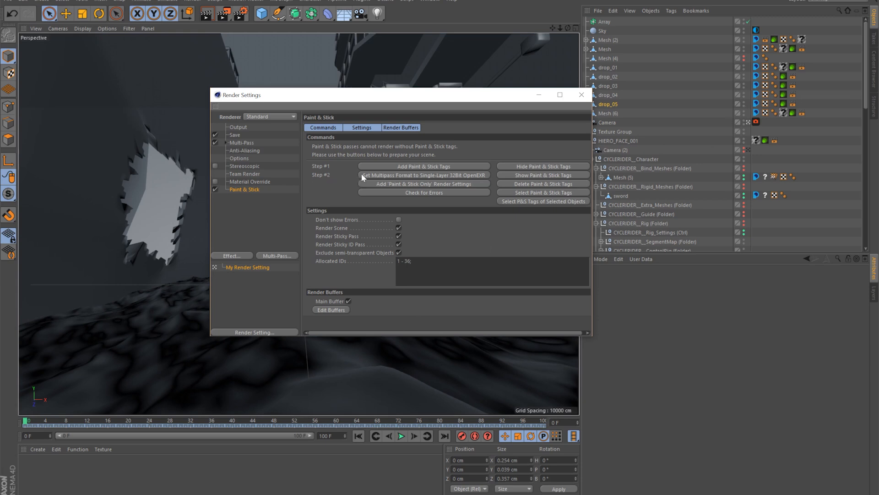
pyautogui.click(243, 134)
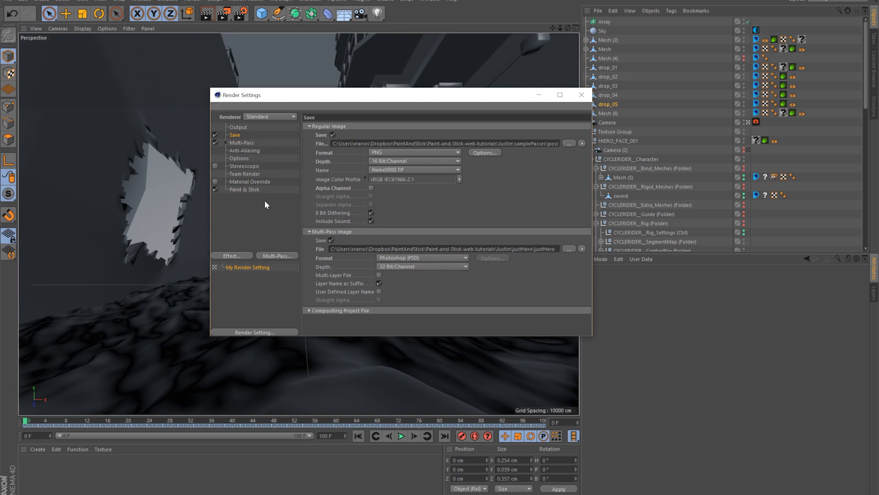
pyautogui.click(254, 193)
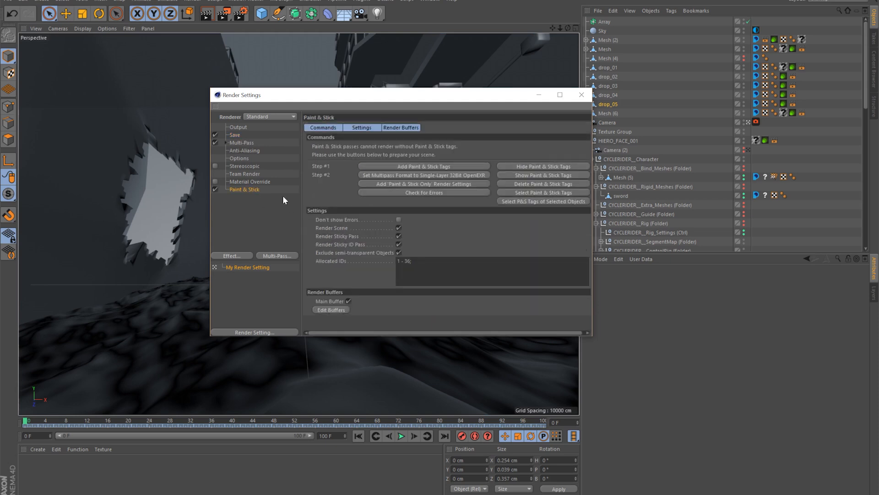
pyautogui.click(370, 175)
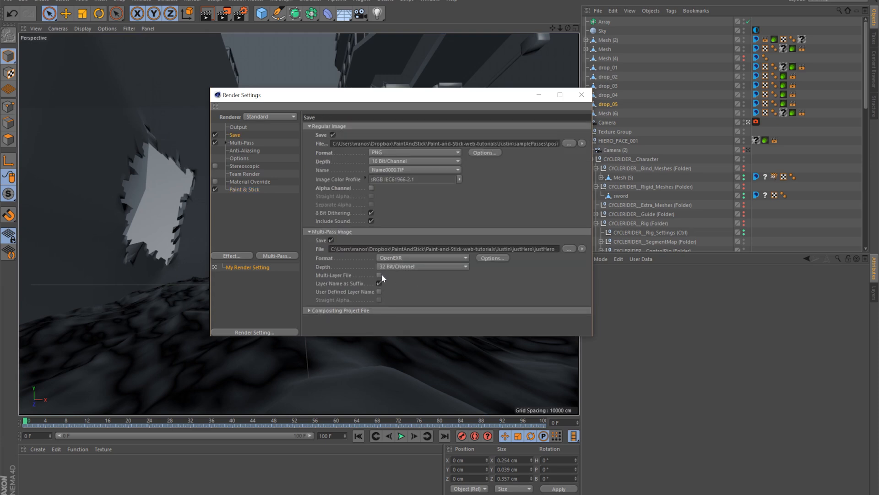
pyautogui.click(254, 190)
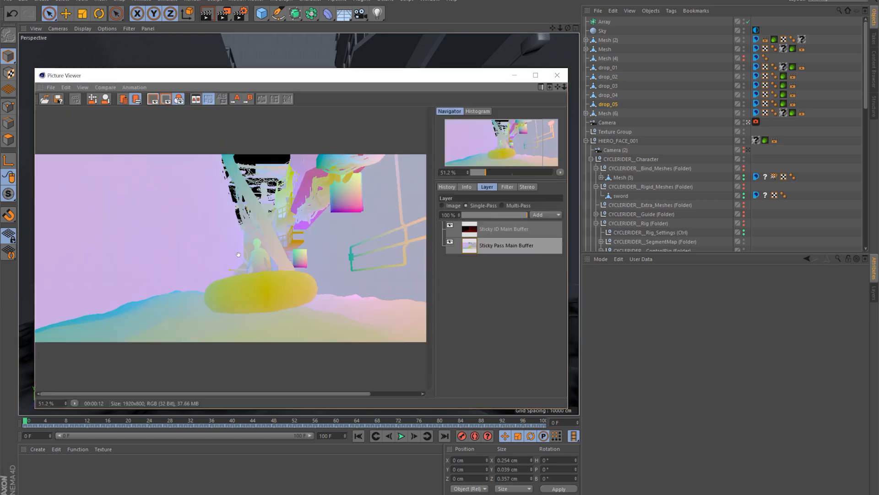
# - Inspect the rendered Sticky ID and Sticky Pass layers of the Main Buffer
pyautogui.click(496, 230)
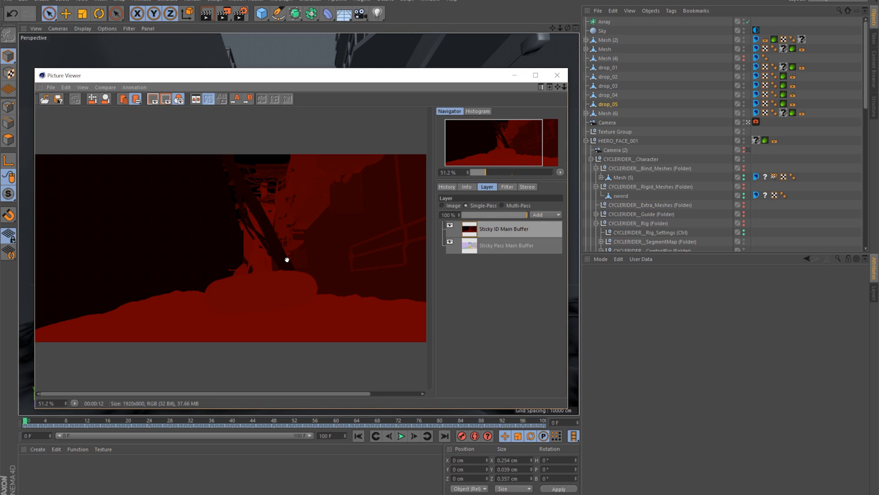
pyautogui.click(503, 188)
pyautogui.click(458, 204)
pyautogui.moveTo(525, 247)
pyautogui.mouseDown()
pyautogui.moveTo(550, 246)
pyautogui.moveTo(524, 248)
pyautogui.mouseUp()
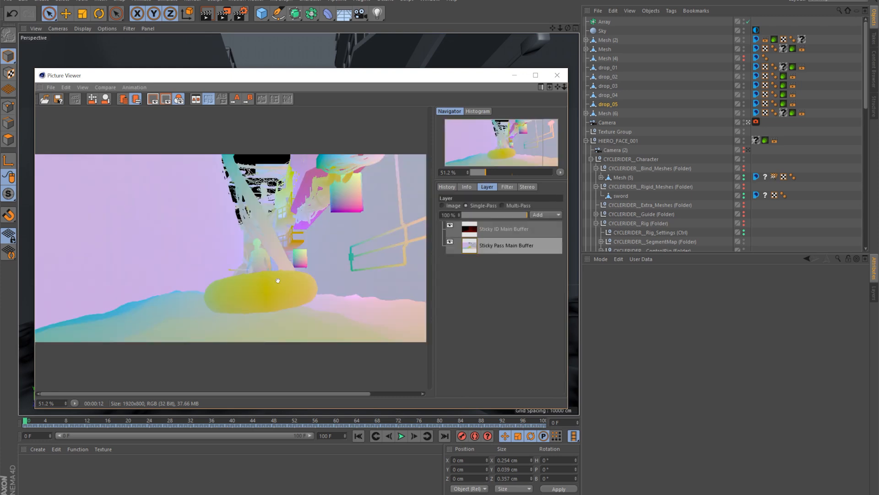
pyautogui.press('v')
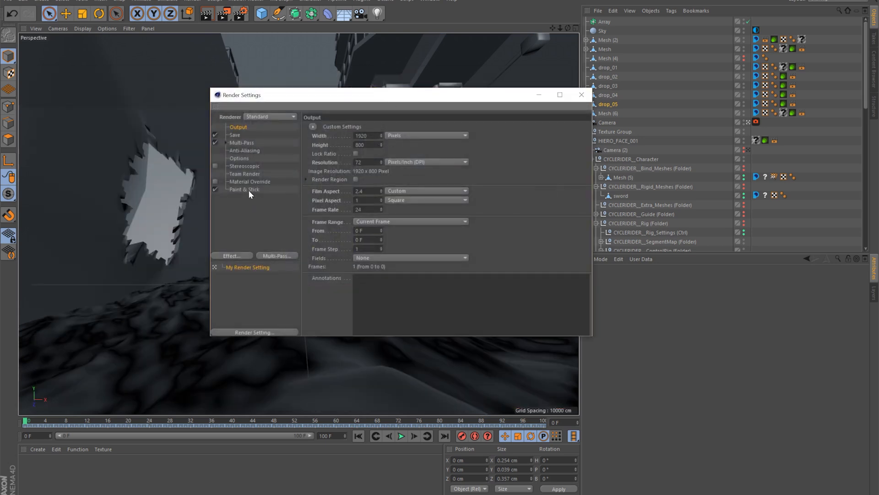
# - Add a Paint & Stick render buffer named "Character Alone" from the effect's buffer settings
pyautogui.click(247, 189)
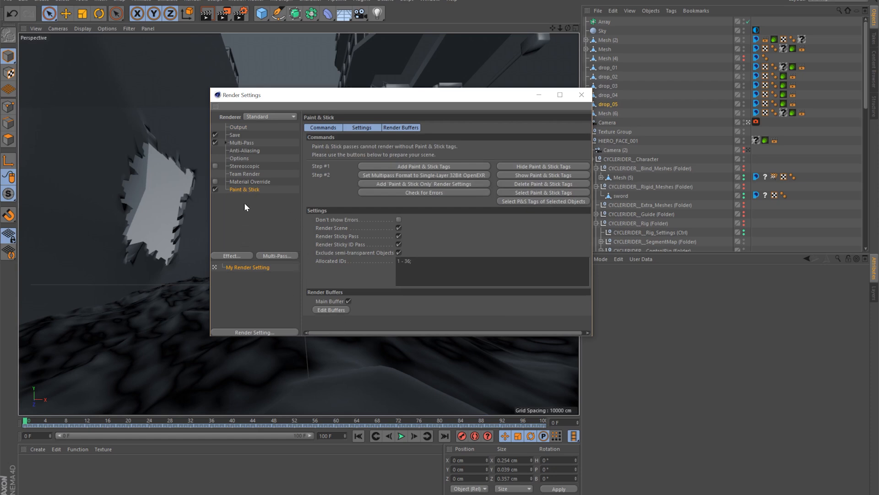
pyautogui.click(332, 310)
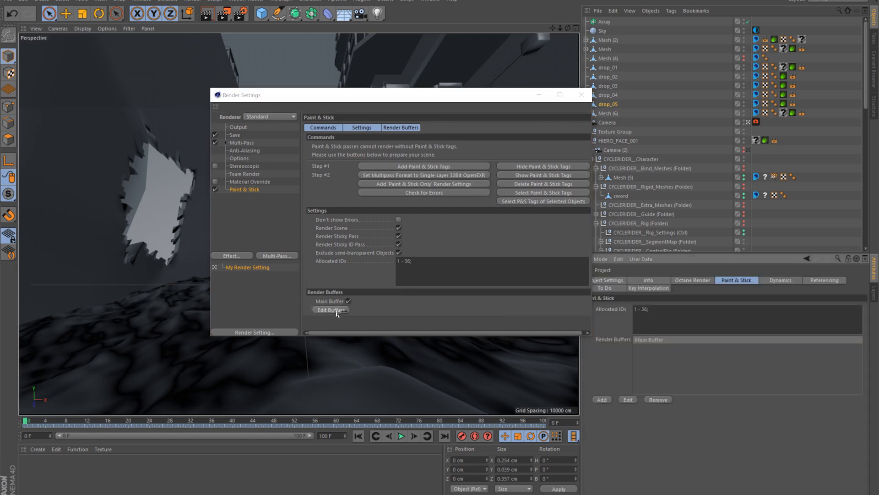
pyautogui.moveTo(501, 97); pyautogui.dragTo(423, 111)
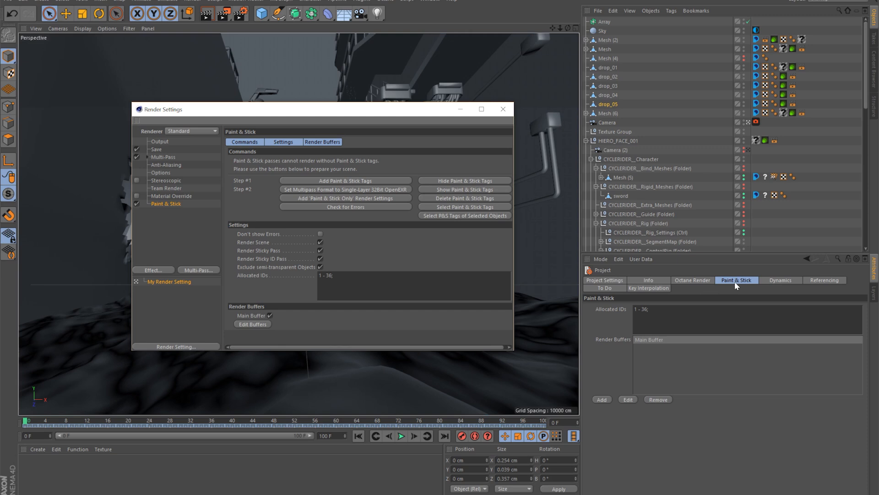
pyautogui.click(602, 399)
pyautogui.write('Character Alone')
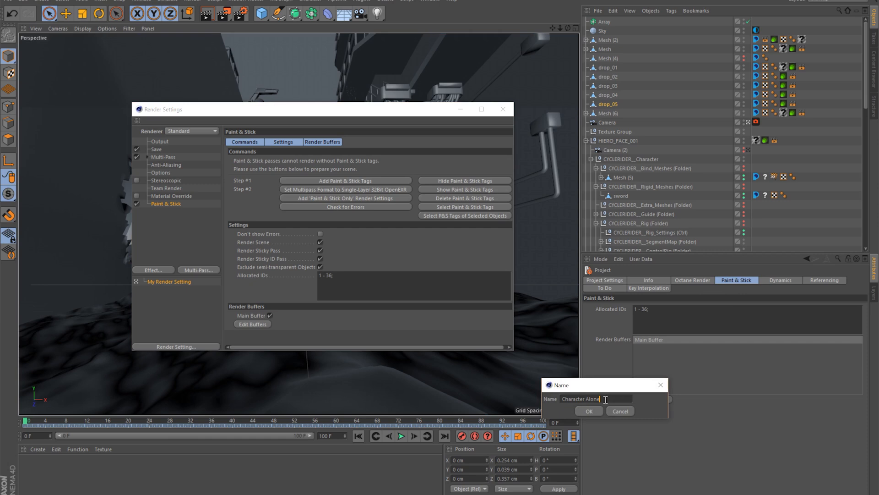
pyautogui.click(595, 411)
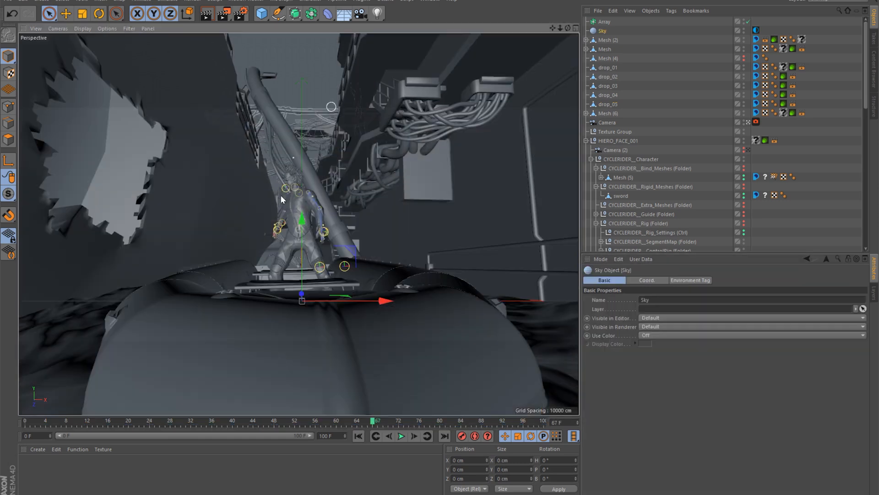
# - Select the character mesh and its sword and enable their visibility in the Character Alone buffer
pyautogui.keyDown('shift'); pyautogui.click(258, 232); pyautogui.keyUp('shift')
pyautogui.keyDown('ctrl'); pyautogui.click(250, 199); pyautogui.keyUp('ctrl')
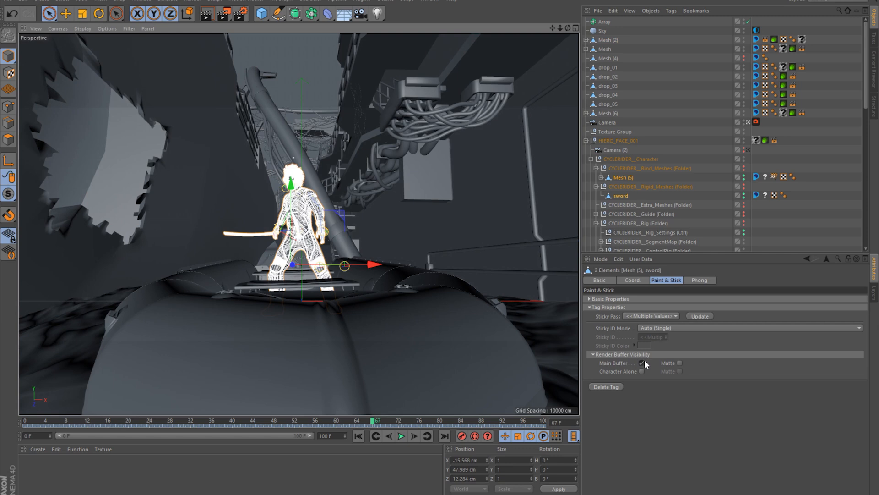
pyautogui.click(641, 371)
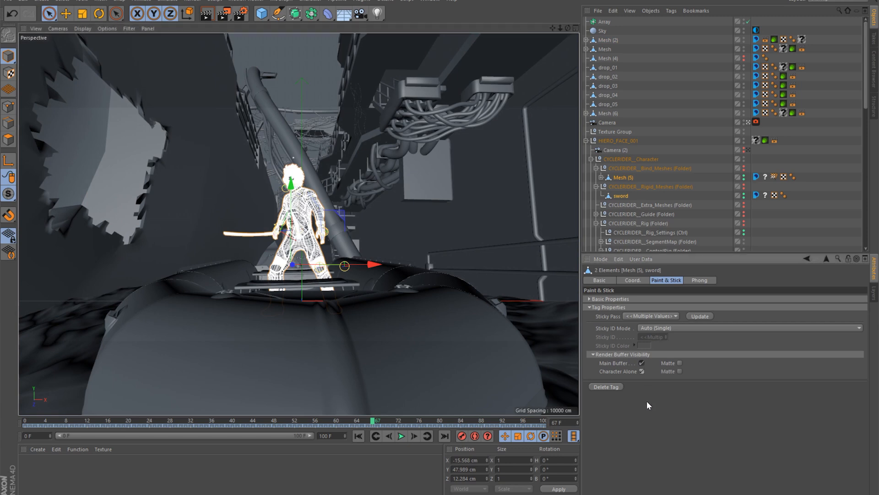
# - Render the frame and examine the Sticky ID and Sticky Pass layers of both the Character Alone and Main buffers
pyautogui.click(225, 16)
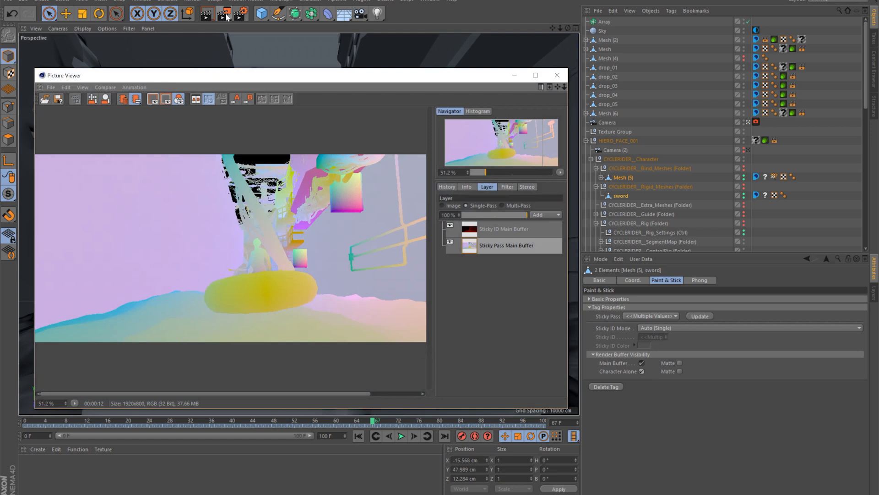
pyautogui.click(488, 261)
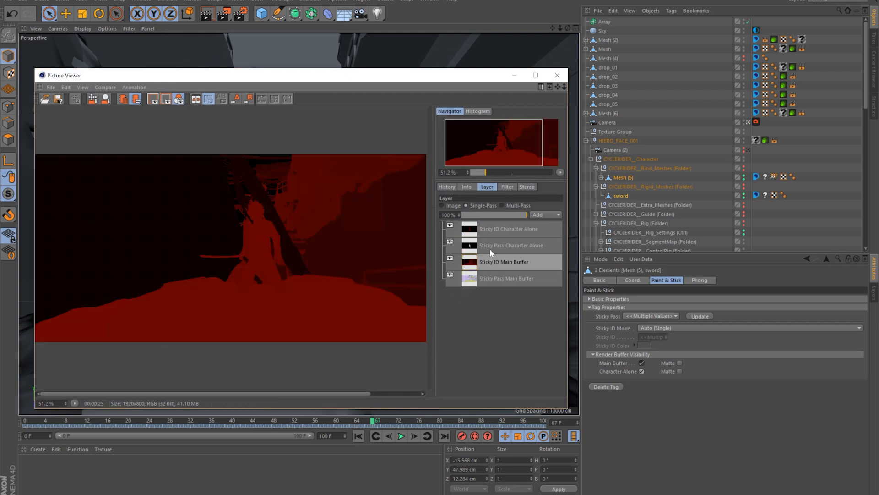
pyautogui.click(490, 249)
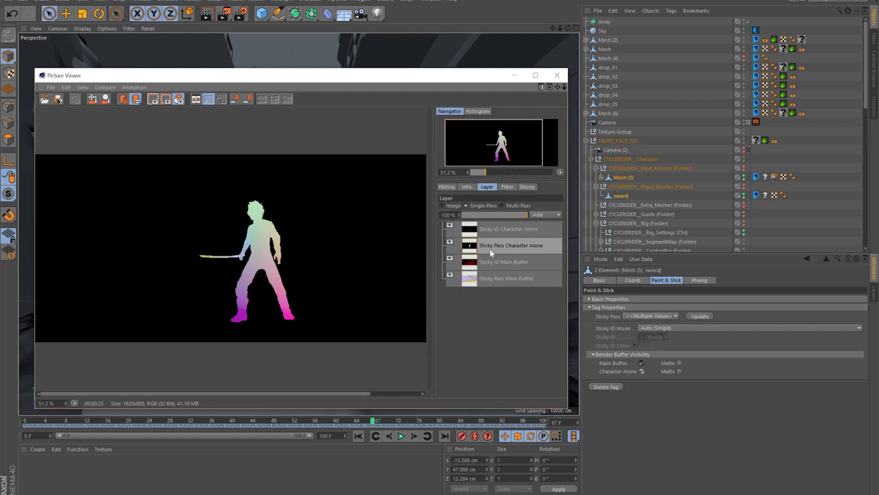
pyautogui.click(508, 230)
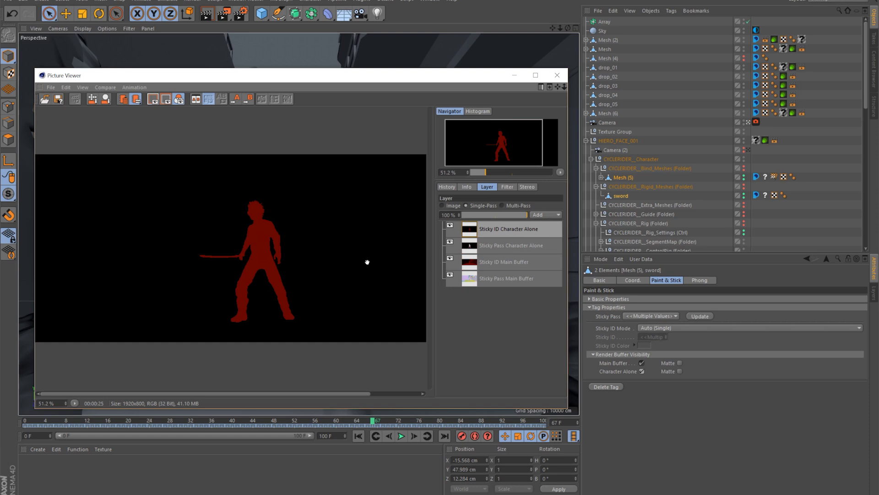
pyautogui.click(504, 246)
pyautogui.click(504, 278)
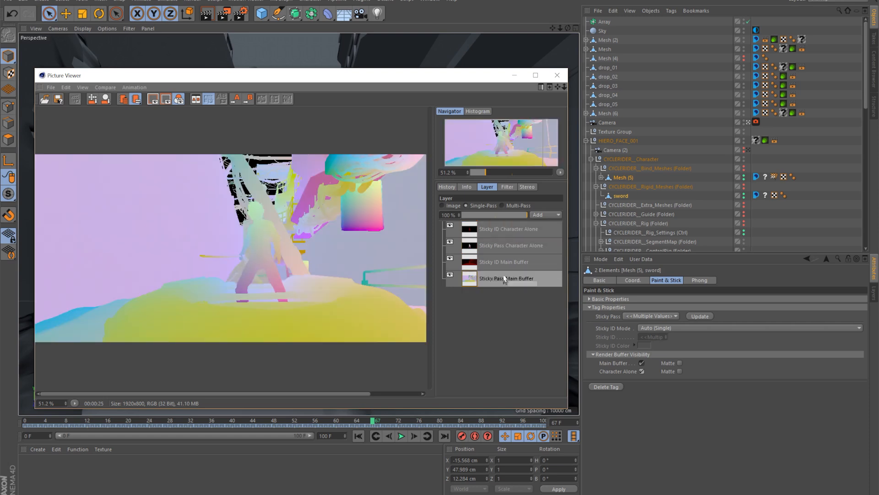
pyautogui.click(557, 75)
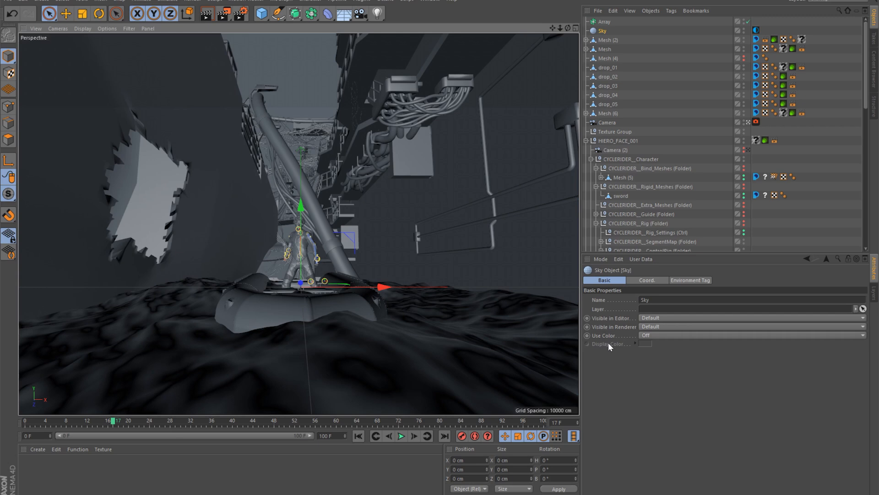
# - Add a Paint & Stick render buffer named "Paint on Water" in the project settings
pyautogui.hotkey('ctrl', 'd')
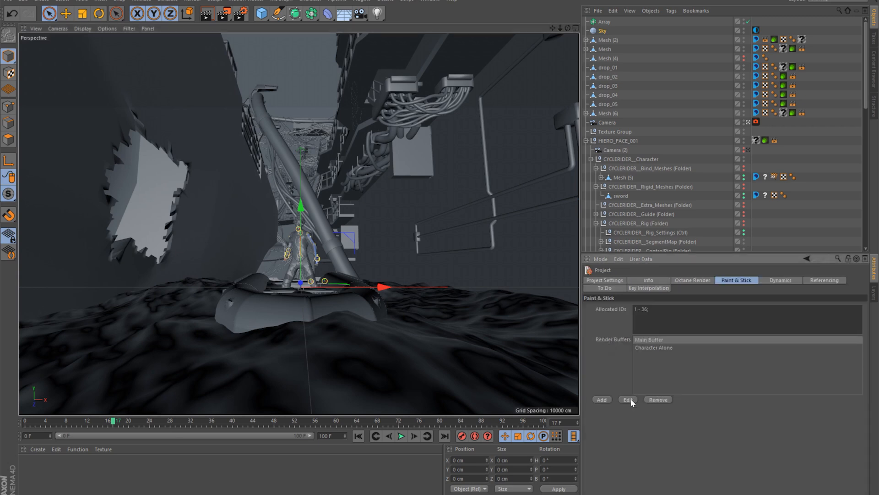
pyautogui.click(602, 400)
pyautogui.write('Paint on')
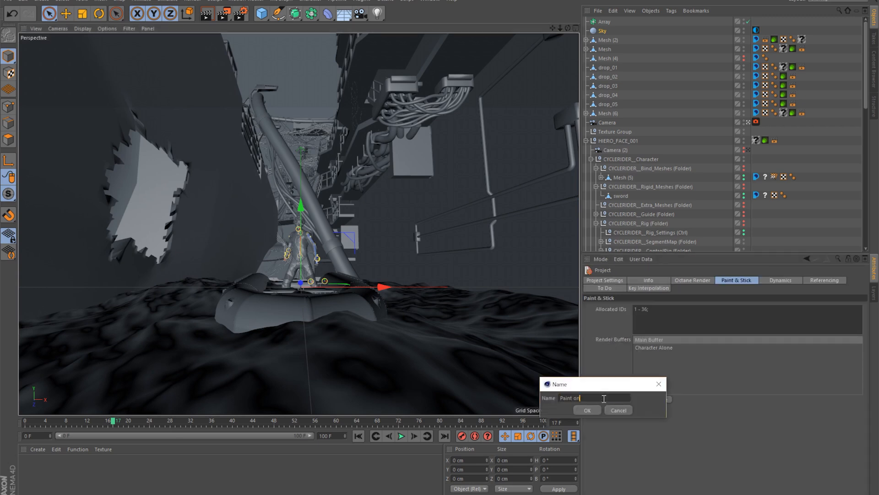
pyautogui.write(' Water')
pyautogui.click(582, 410)
# - Select all Paint & Stick tags in the scene and enable their visibility in the Paint on Water buffer
pyautogui.click(240, 15)
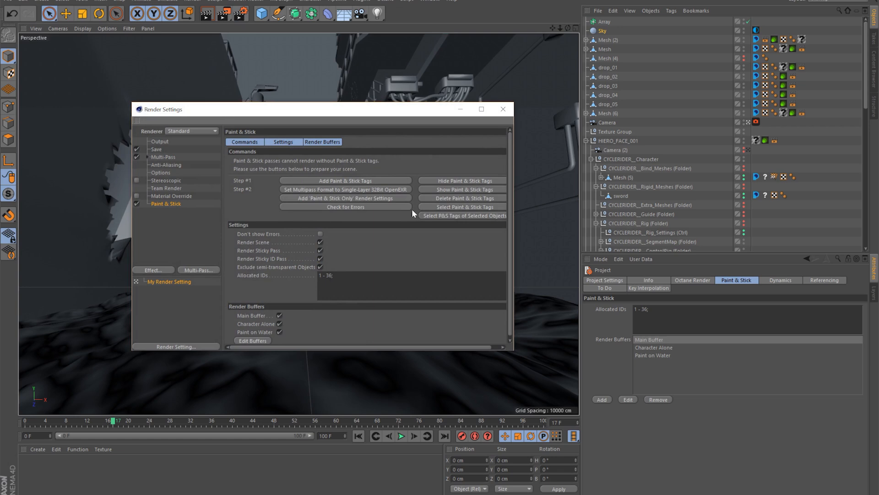
pyautogui.click(441, 208)
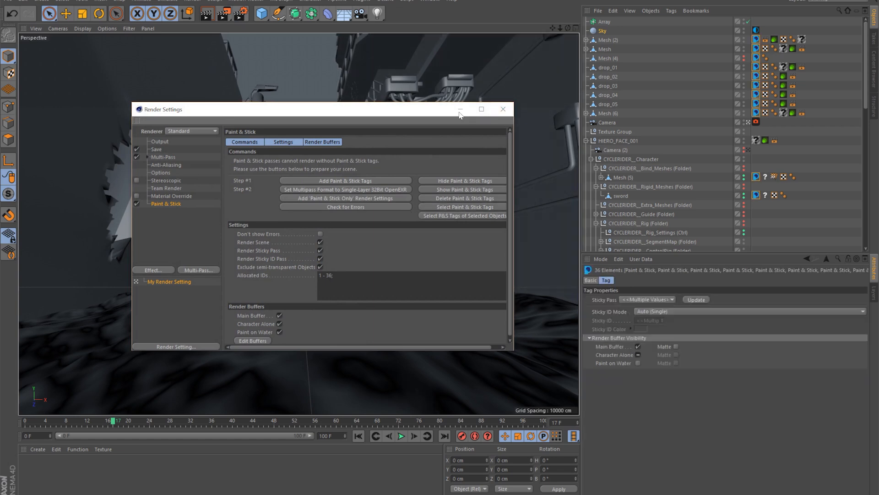
pyautogui.click(636, 363)
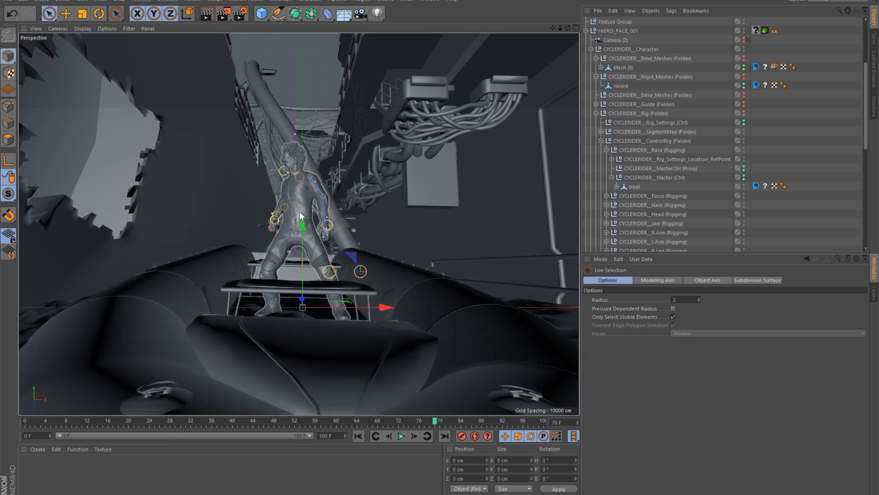
# - Select the character mesh, boat and sword and disable their visibility in the Paint on Water buffer
pyautogui.click(337, 249)
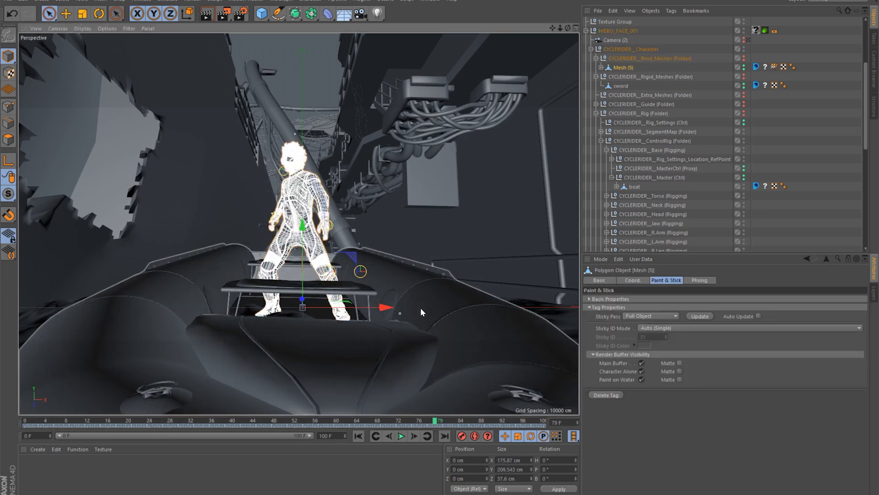
pyautogui.keyDown('shift'); pyautogui.click(420, 307); pyautogui.keyUp('shift')
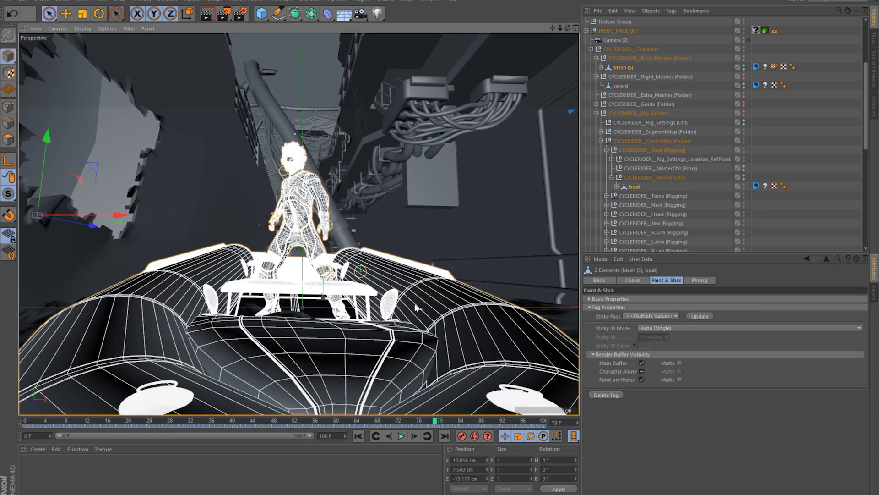
pyautogui.keyDown('shift'); pyautogui.click(259, 224); pyautogui.keyUp('shift')
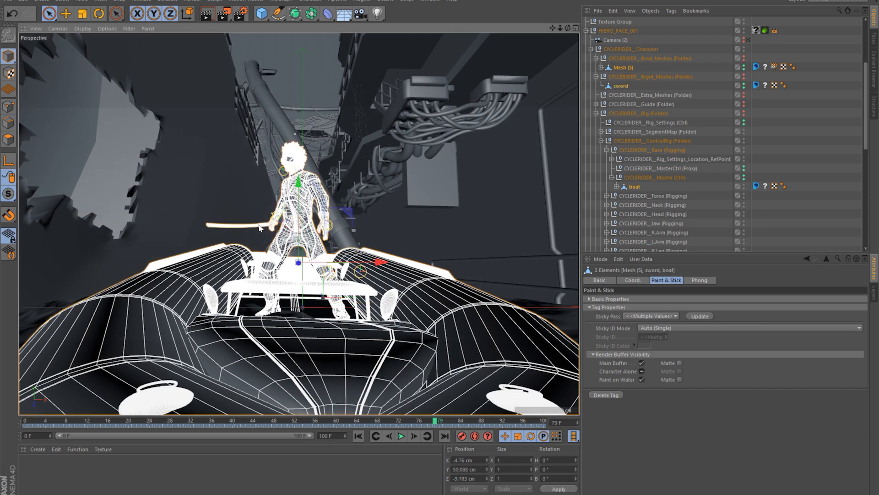
pyautogui.click(641, 380)
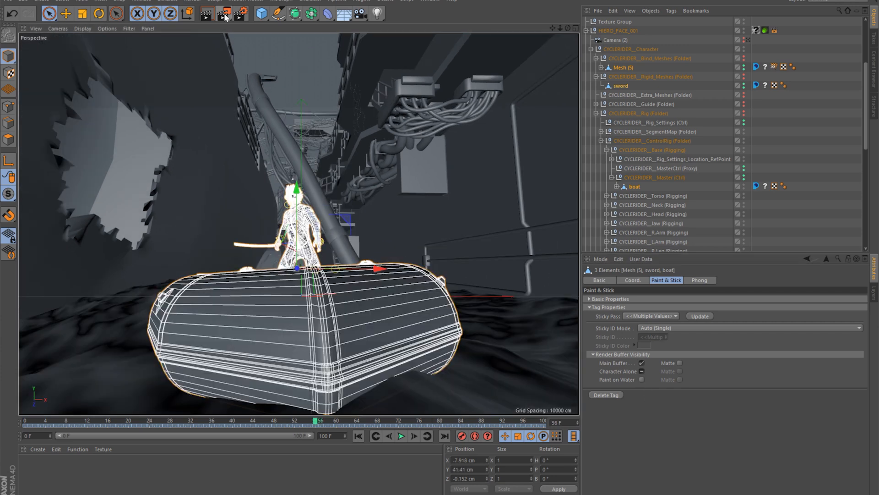
# - Render the frame and view the Sticky Pass layer of the Paint on Water buffer
pyautogui.click(225, 15)
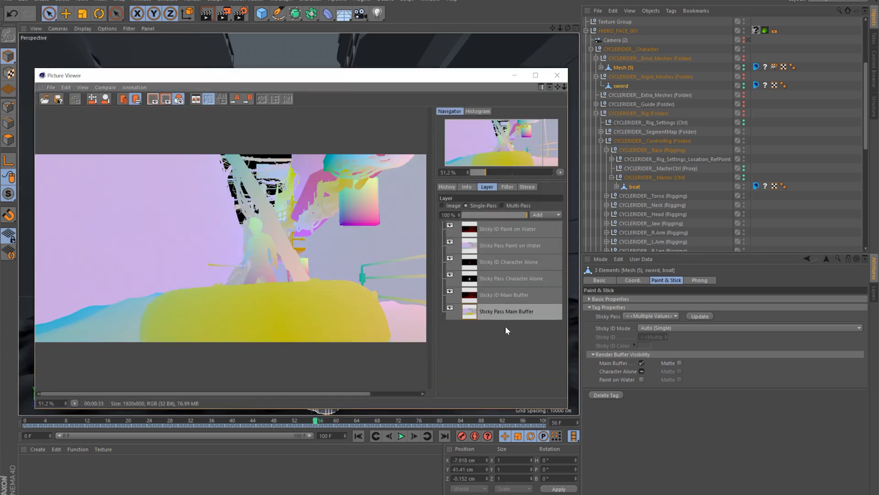
pyautogui.click(499, 247)
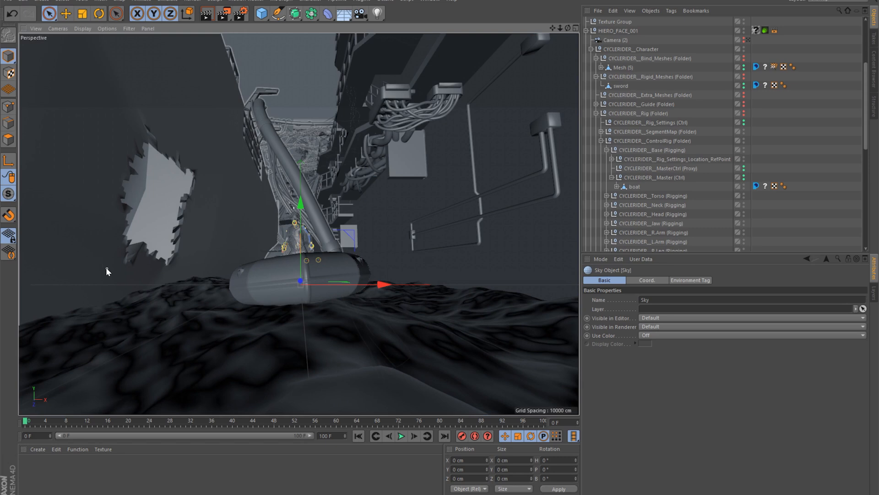
# - Add another Paint & Stick render buffer named "Boat and wall background" in the project settings
pyautogui.hotkey('ctrl', 'd')
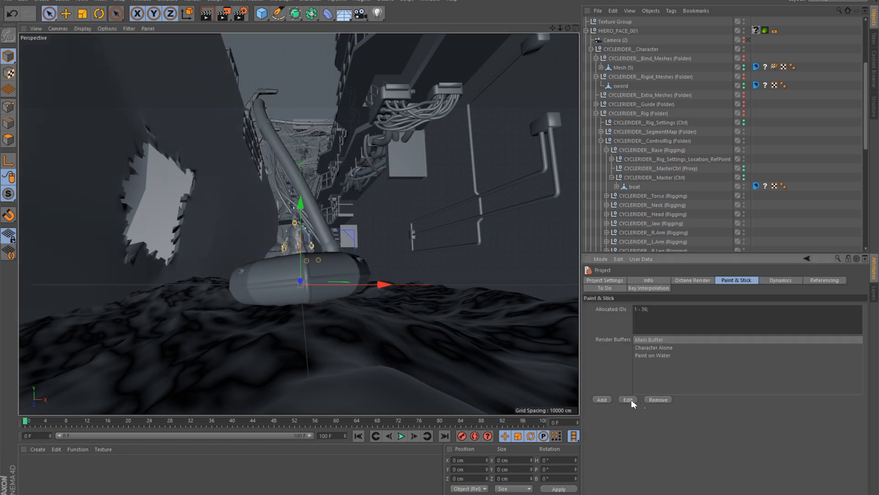
pyautogui.click(601, 399)
pyautogui.write('Boat')
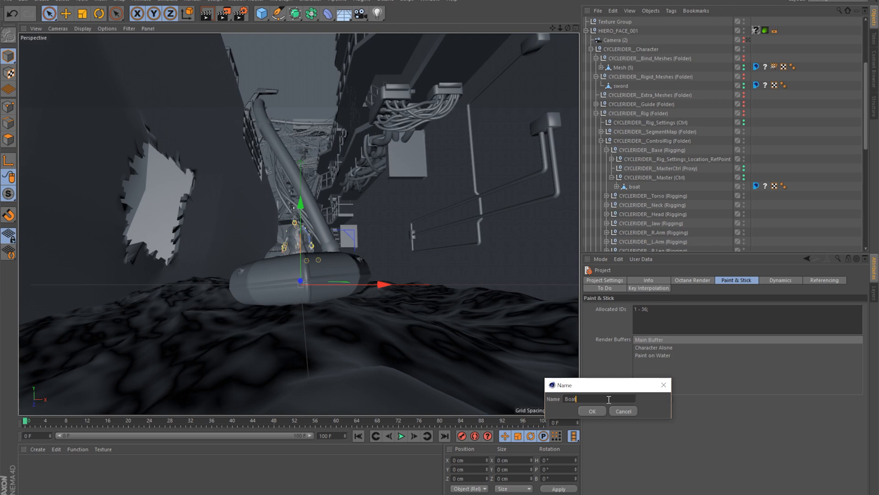
pyautogui.write(' and wall background')
pyautogui.click(592, 411)
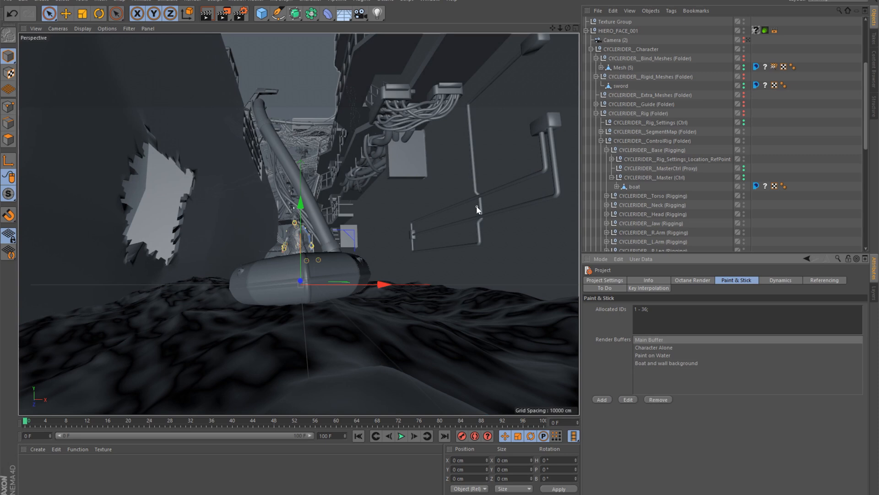
# - Select all Paint & Stick tags and enable their visibility in the Boat and wall background buffer
pyautogui.click(240, 14)
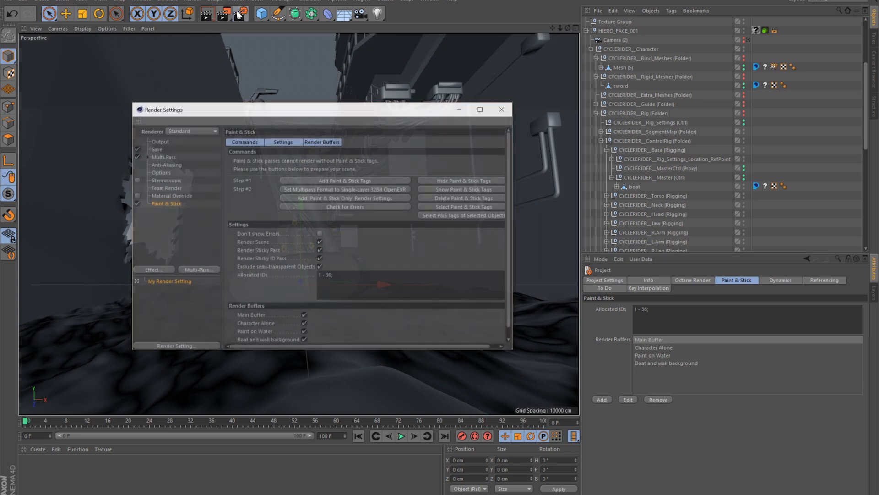
pyautogui.click(459, 209)
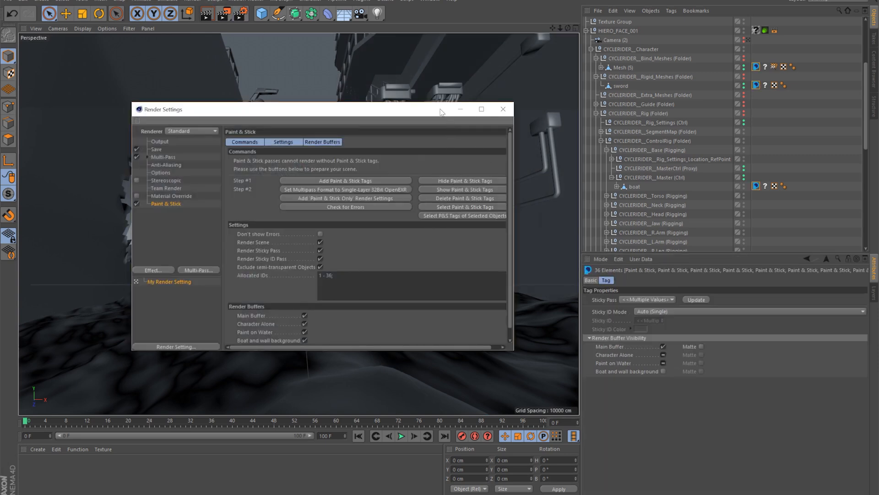
pyautogui.click(663, 371)
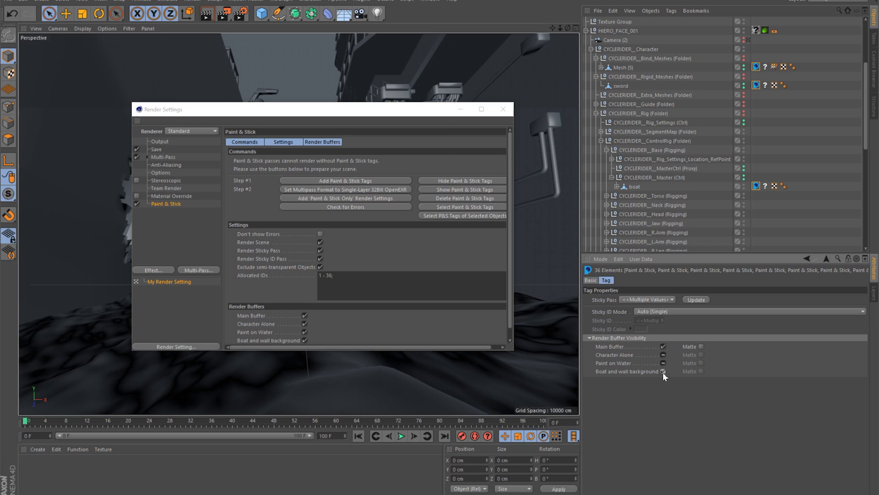
pyautogui.click(461, 109)
# - Select the water surface, boat, character mesh and sword and disable their visibility in the Boat and wall background buffer
pyautogui.click(399, 334)
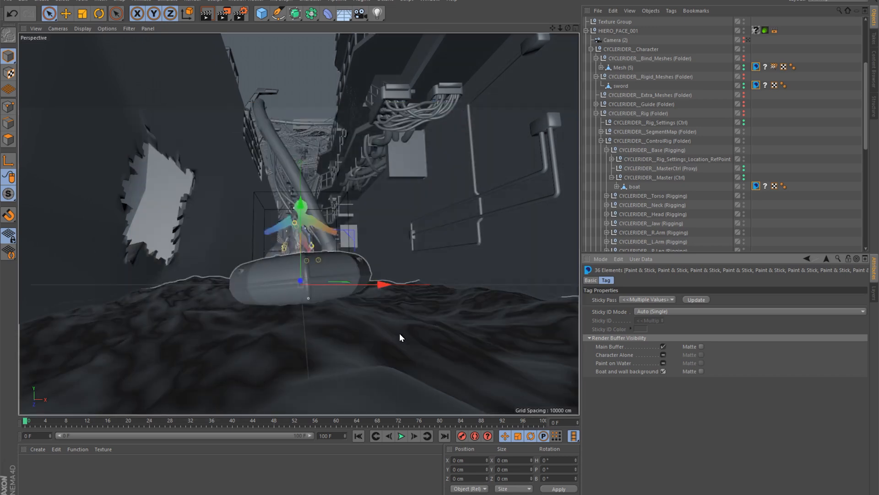
pyautogui.keyDown('shift'); pyautogui.click(321, 276); pyautogui.keyUp('shift')
pyautogui.moveTo(26, 421); pyautogui.dragTo(371, 474)
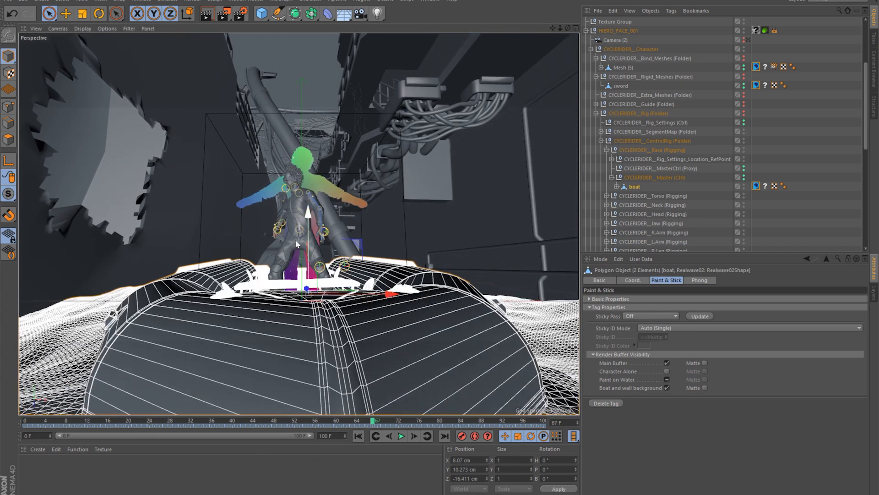
pyautogui.keyDown('shift'); pyautogui.click(296, 215); pyautogui.keyUp('shift')
pyautogui.keyDown('shift'); pyautogui.click(247, 234); pyautogui.keyUp('shift')
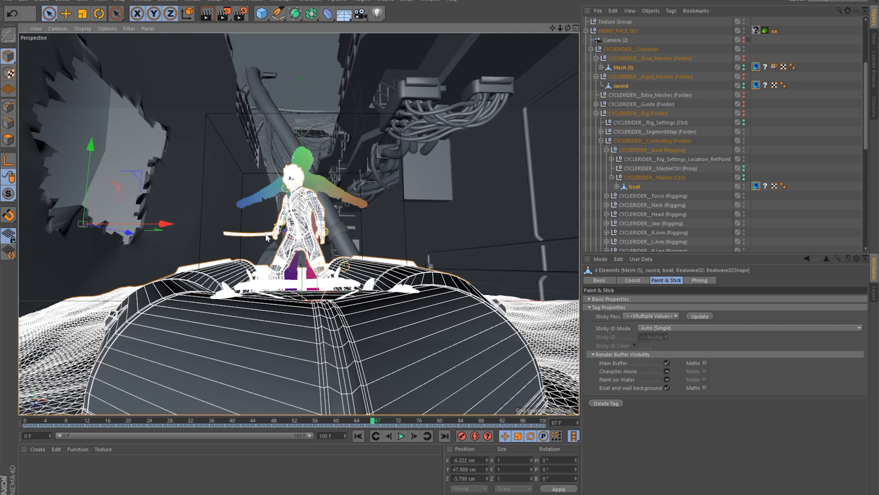
pyautogui.click(666, 387)
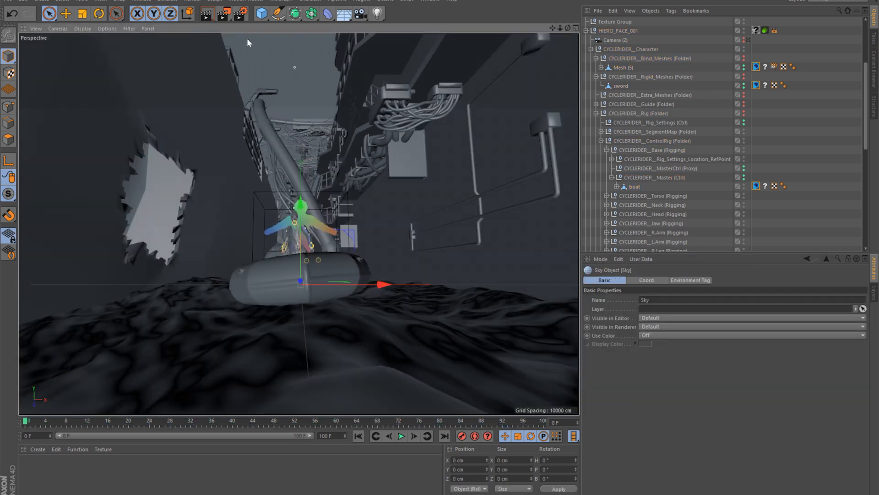
# - Render the frame and compare the Sticky Pass layers of the Character Alone, Paint on Water and Boat and wall background buffers
pyautogui.click(223, 14)
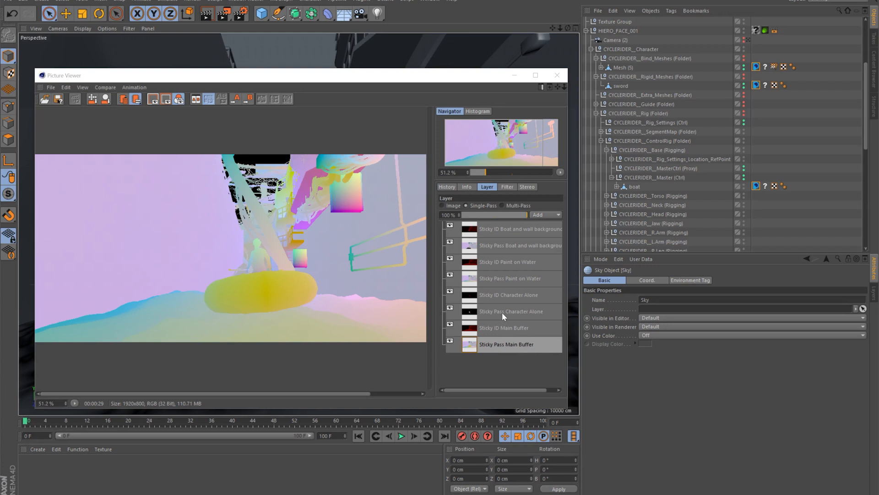
pyautogui.click(502, 312)
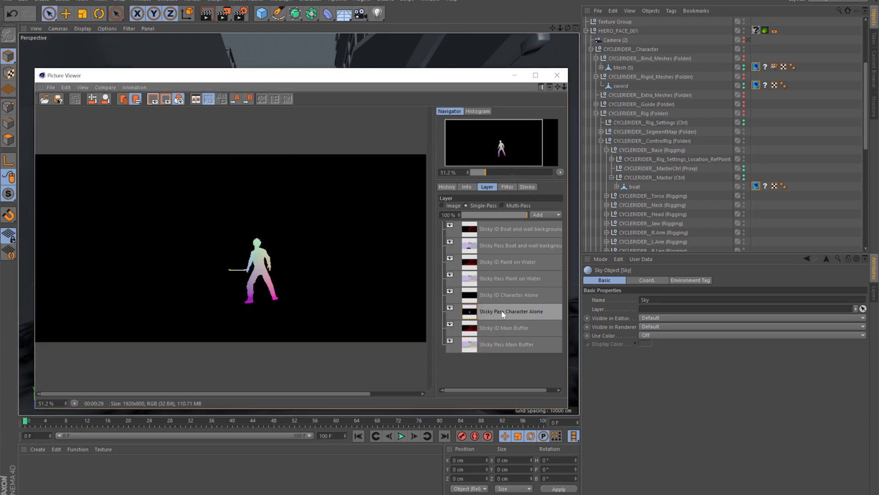
pyautogui.click(500, 279)
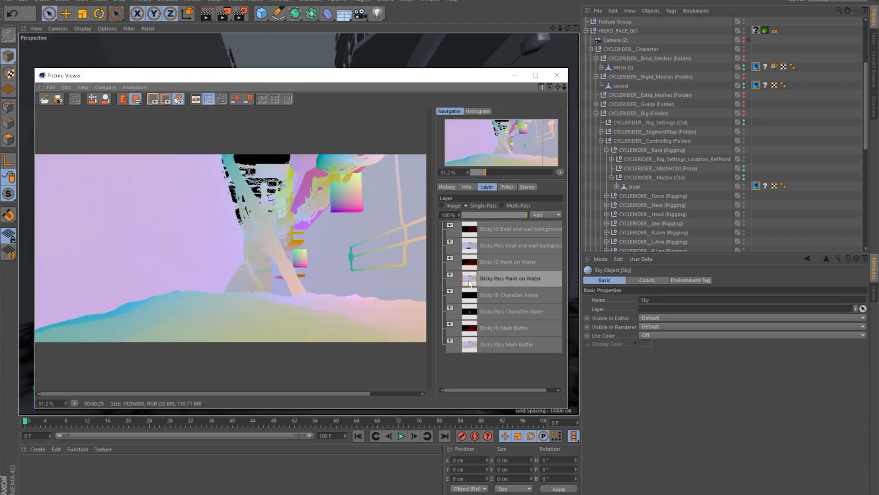
pyautogui.click(497, 250)
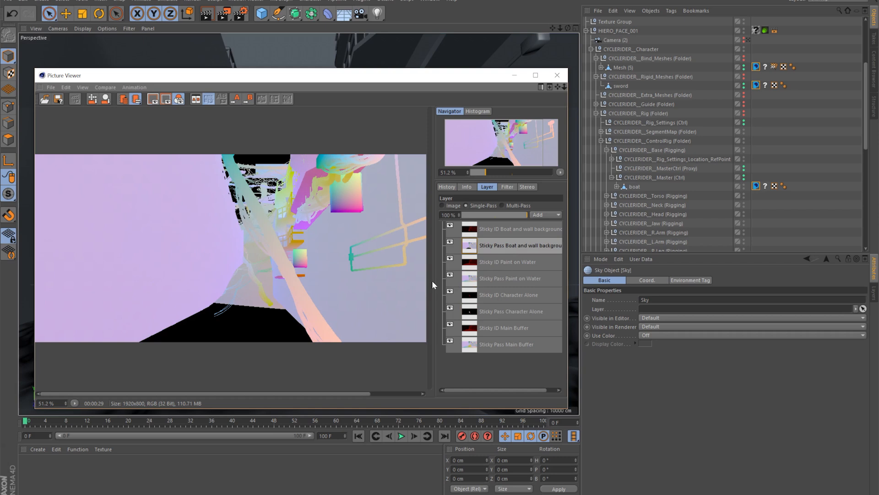
pyautogui.click(557, 75)
# - Hide all Paint & Stick tags in the scene using the effect's commands and show them again
pyautogui.click(240, 14)
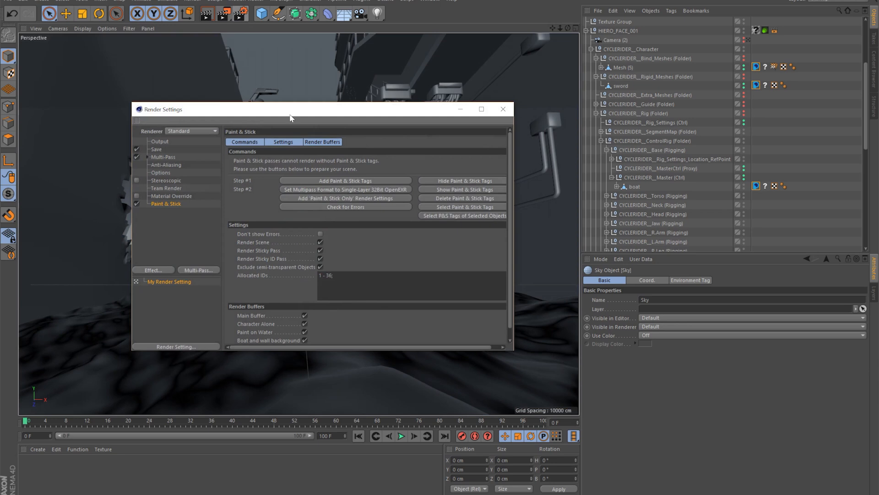
pyautogui.moveTo(513, 349); pyautogui.dragTo(578, 418)
pyautogui.scroll(4, 712, 186)
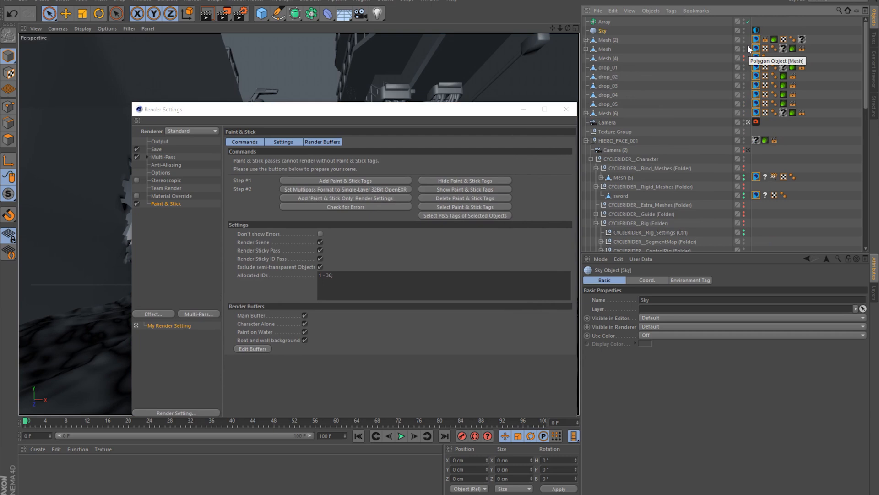
pyautogui.click(485, 168)
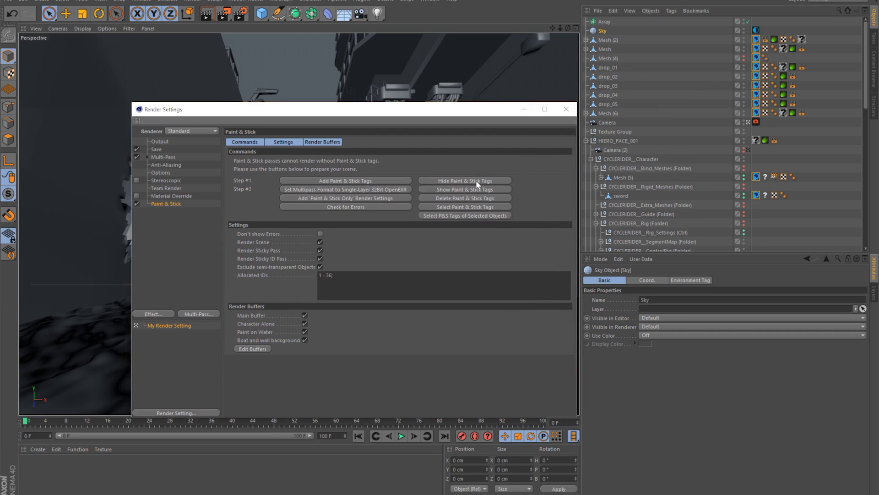
pyautogui.click(476, 181)
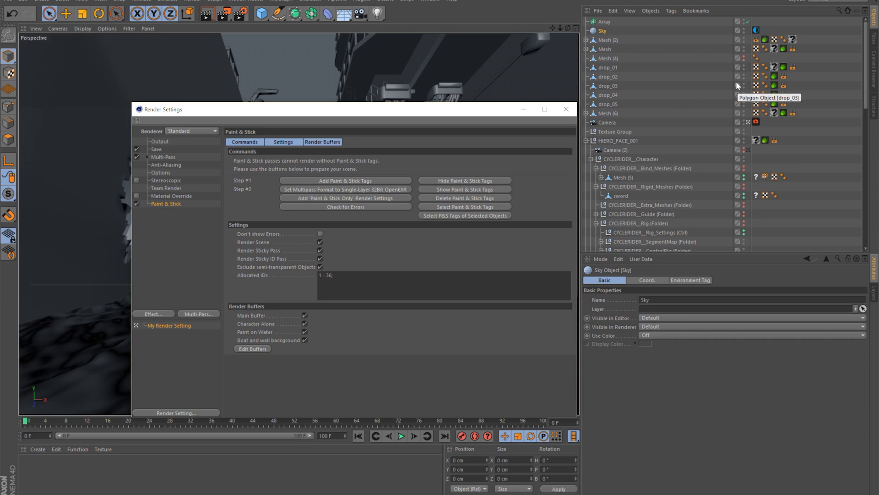
pyautogui.click(484, 189)
pyautogui.click(756, 177)
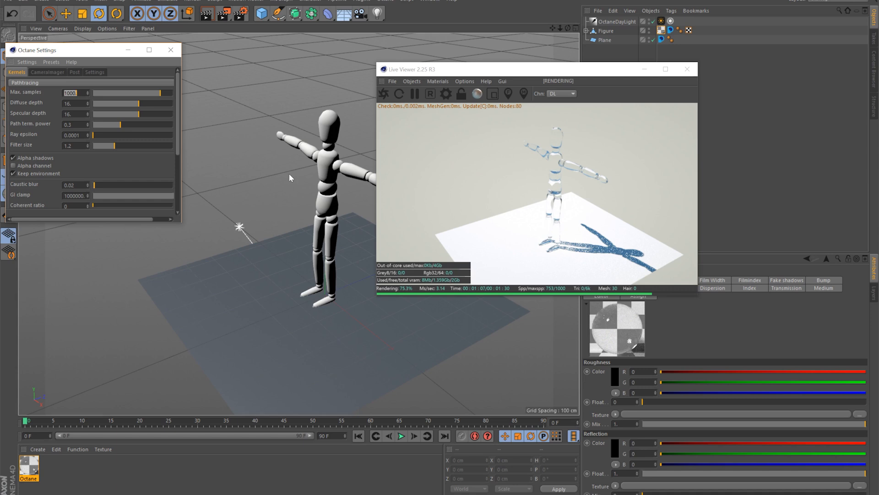
# - Render the glass figure scene with the Octane renderer and examine its Sticky ID and Sticky Pass layers
pyautogui.hotkey('ctrl', 'b')
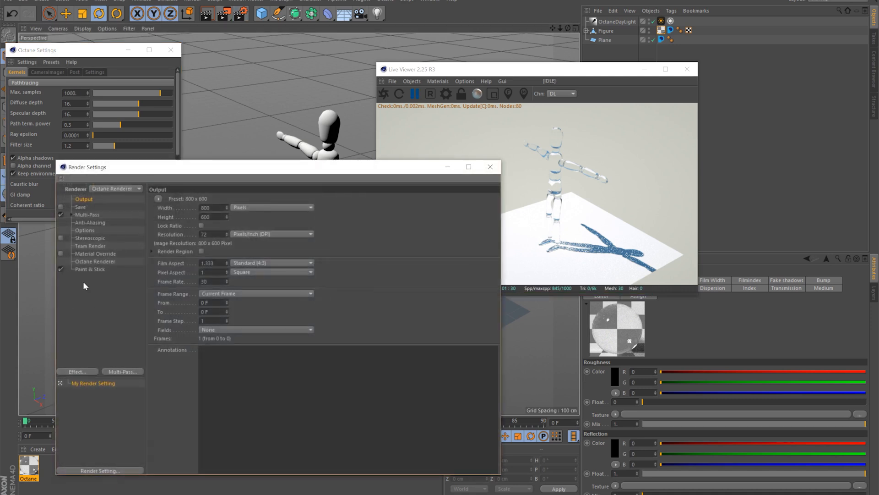
pyautogui.click(91, 269)
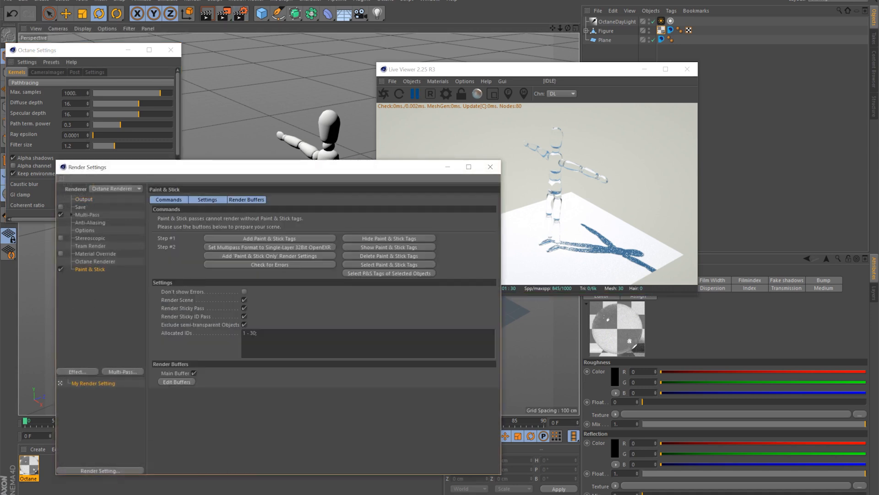
pyautogui.click(224, 14)
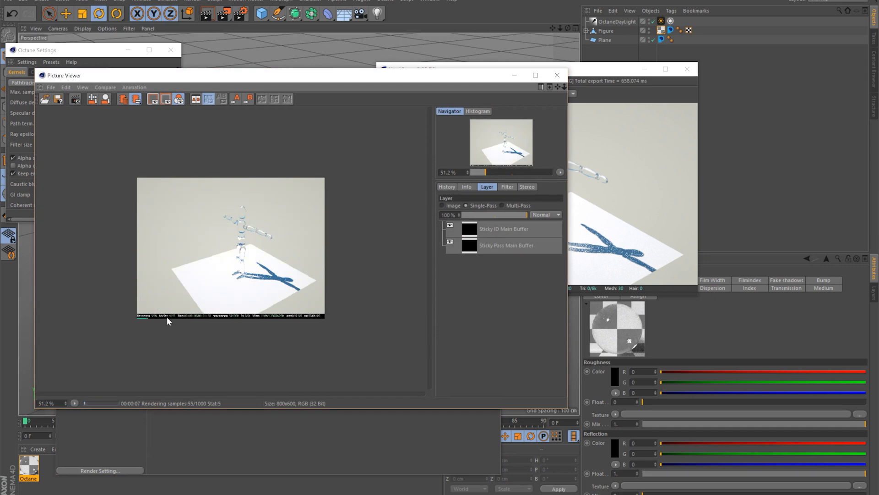
pyautogui.click(497, 241)
pyautogui.click(497, 233)
pyautogui.click(469, 240)
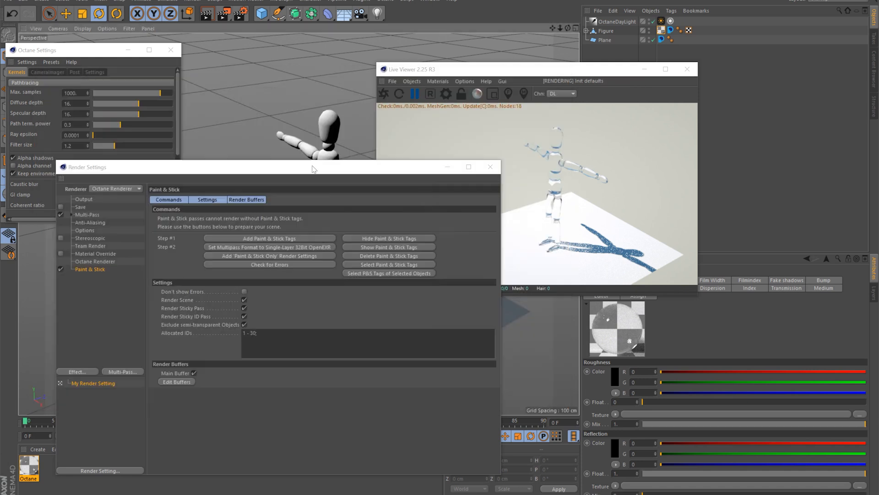
# - Add the 'Paint & Stick Only' render settings to the Octane scene
pyautogui.click(225, 257)
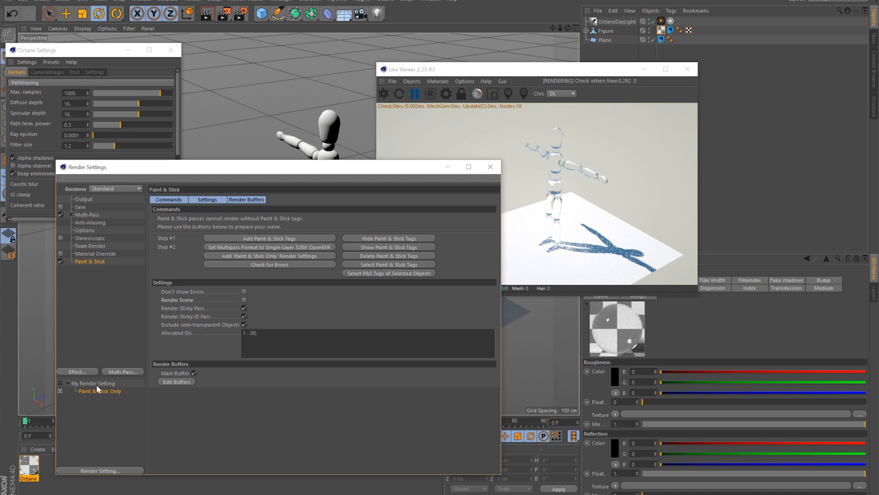
# - Render the Octane scene with the 'Paint & Stick Only' setting and examine its Sticky Pass and Sticky ID Main Buffer layers
pyautogui.click(114, 392)
pyautogui.click(222, 14)
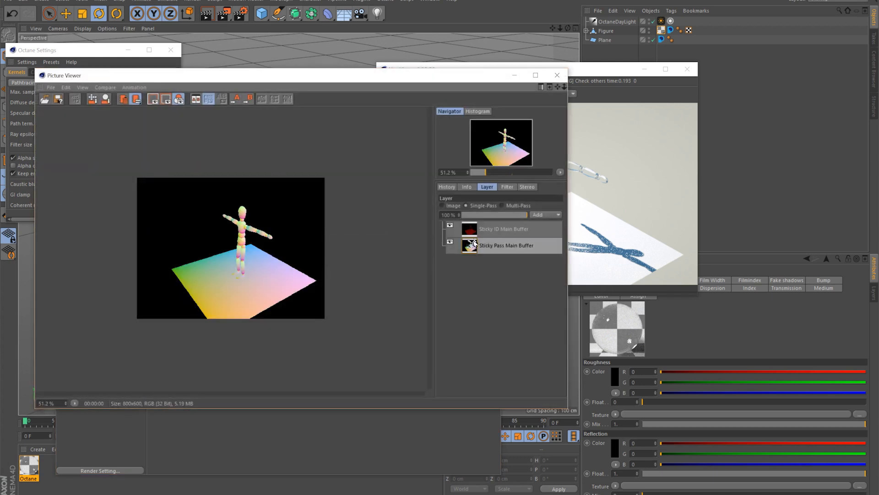
pyautogui.click(503, 228)
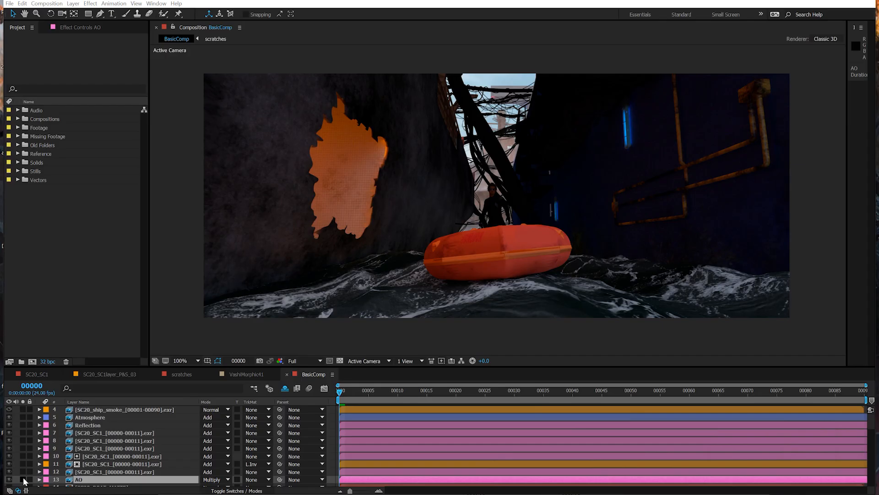
# - Switch to After Effects and solo the BasicComp layers one after another, from AO up to the ship smoke, to view the build-up
pyautogui.click(23, 479)
pyautogui.click(23, 465)
pyautogui.click(24, 464)
pyautogui.click(22, 456)
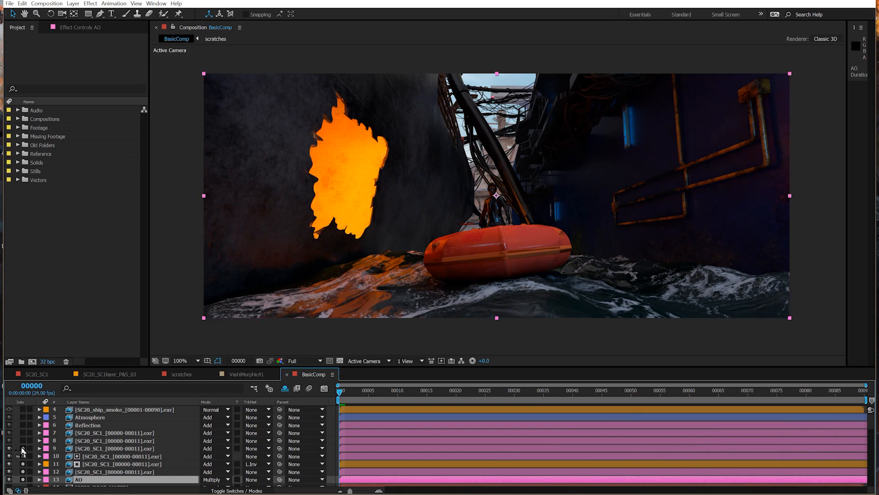
pyautogui.click(22, 448)
pyautogui.click(23, 440)
pyautogui.click(23, 432)
pyautogui.click(23, 425)
pyautogui.click(23, 417)
pyautogui.click(23, 410)
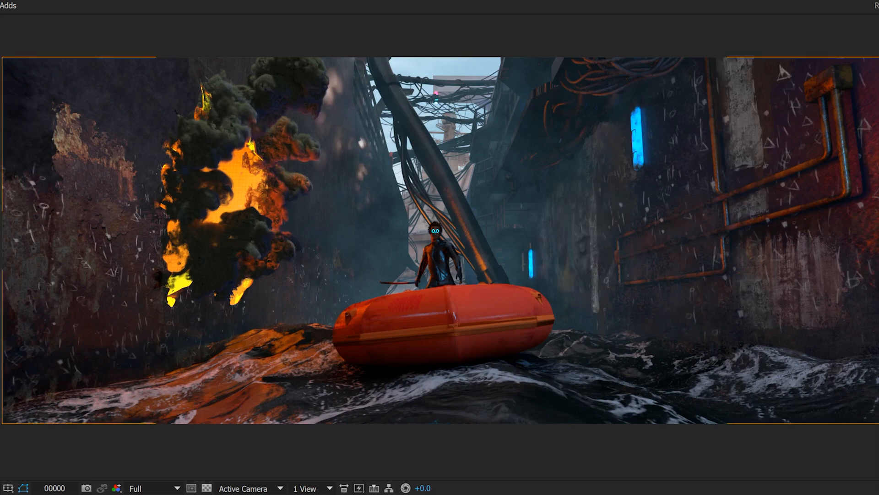
# - Delete the layer with the painted wall details to compare the frame without it, and undo the deletion
pyautogui.click(176, 110)
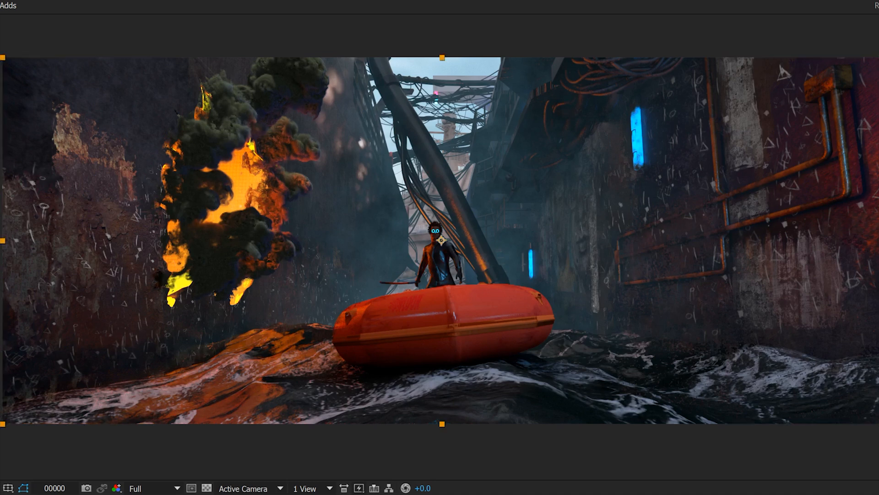
pyautogui.press('Delete')
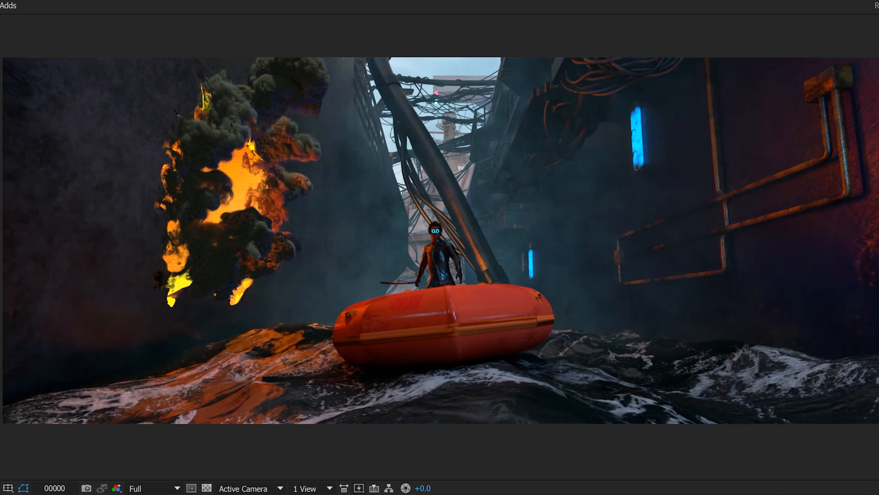
pyautogui.hotkey('ctrl', 'z')
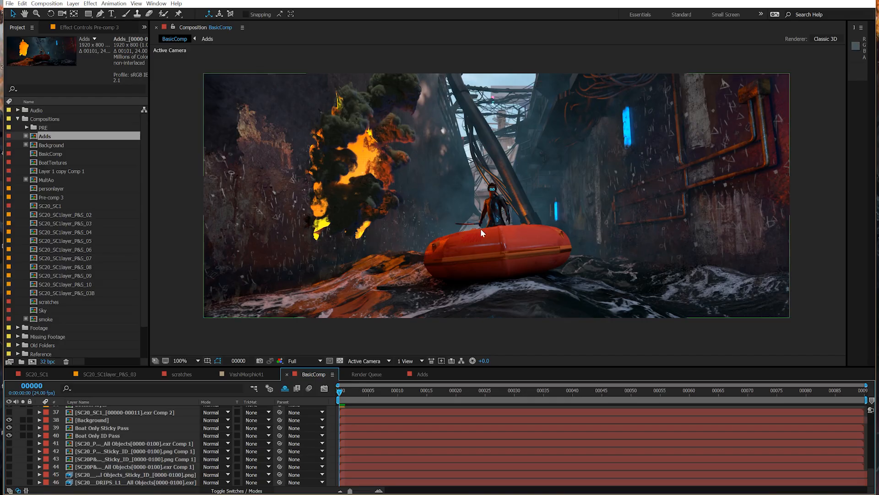
# - View the Boat Only Sticky Pass and Boat Only ID Pass layers in isolation, raising the viewer exposure for the ID pass and resetting it
pyautogui.click(22, 428)
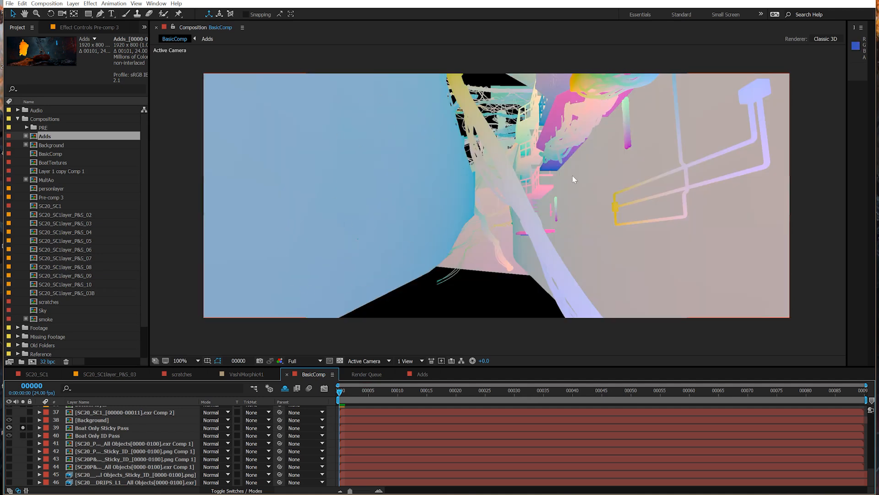
pyautogui.keyDown('alt'); pyautogui.click(23, 435); pyautogui.keyUp('alt')
pyautogui.moveTo(476, 363); pyautogui.dragTo(513, 364)
pyautogui.click(22, 435)
pyautogui.click(472, 360)
# - Create a white 1920 x 800 px solid and place it between the SC20_BOAT_MATTE and Pre-comp 3 layers
pyautogui.click(72, 3)
pyautogui.moveTo(84, 13)
pyautogui.click(280, 23)
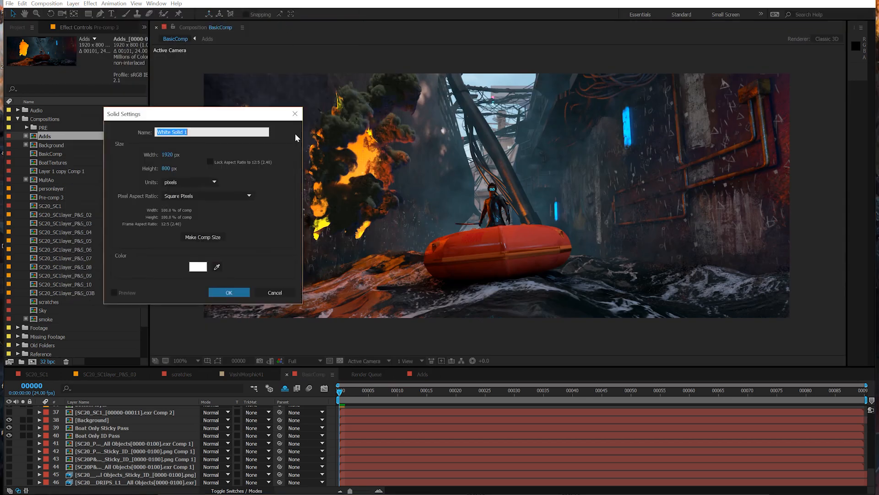
pyautogui.click(234, 292)
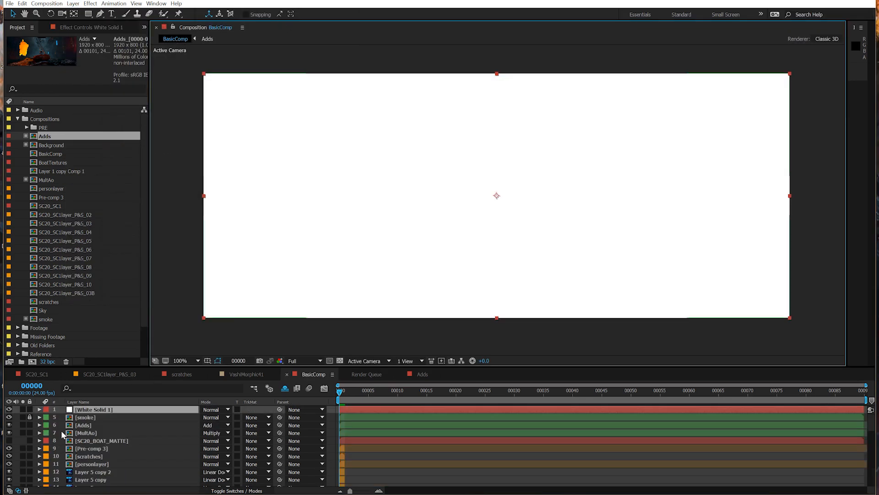
pyautogui.moveTo(90, 410); pyautogui.dragTo(93, 448)
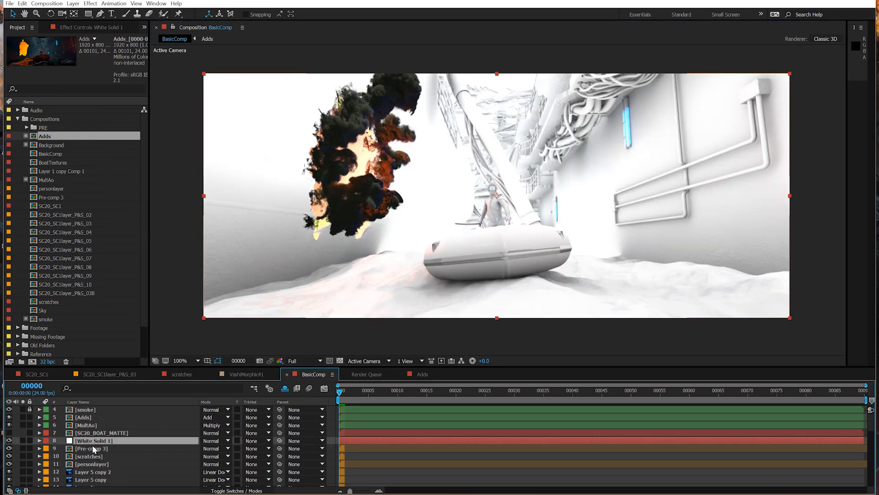
# - Rename the white solid layer as 'Boat and wall paint'
pyautogui.press('Return')
pyautogui.write('Boat and wall paint')
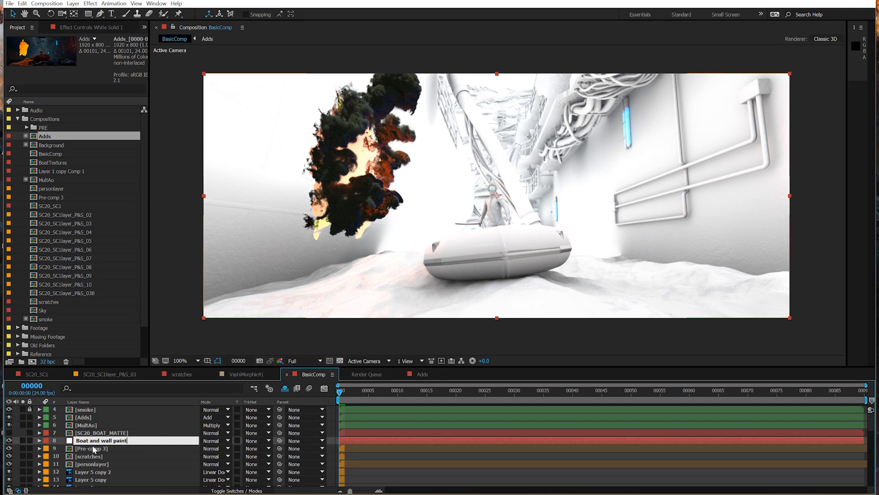
pyautogui.press('Return')
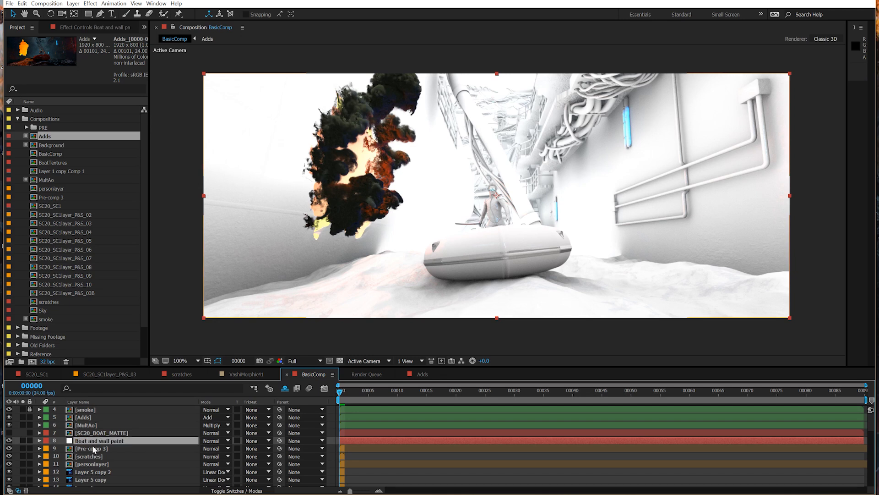
# - Apply Paint & Stick to the solid, with Boat Only Sticky Pass as Sticky Pass and Boat Only ID Pass as Sticky ID
pyautogui.click(90, 4)
pyautogui.moveTo(162, 55)
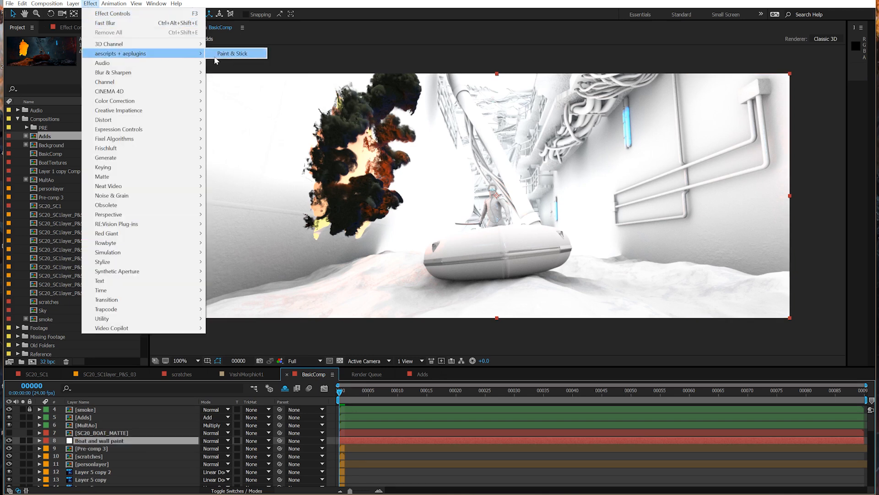
pyautogui.click(234, 54)
pyautogui.click(107, 355)
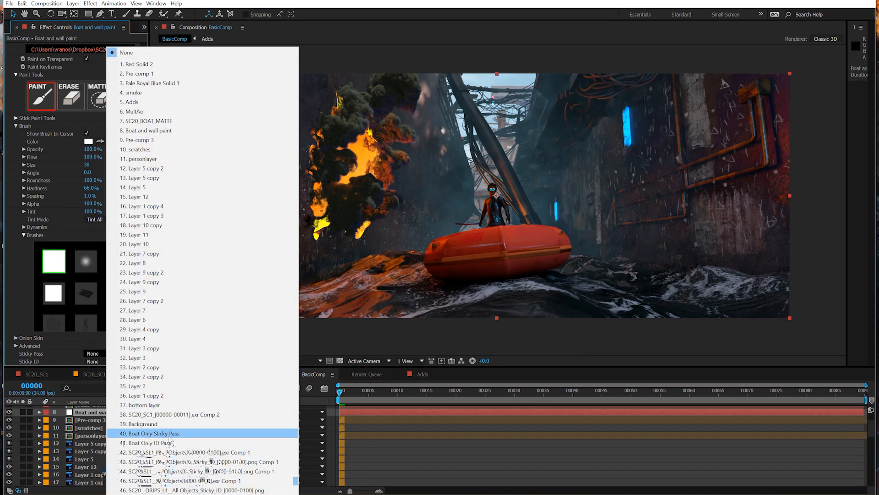
pyautogui.click(169, 435)
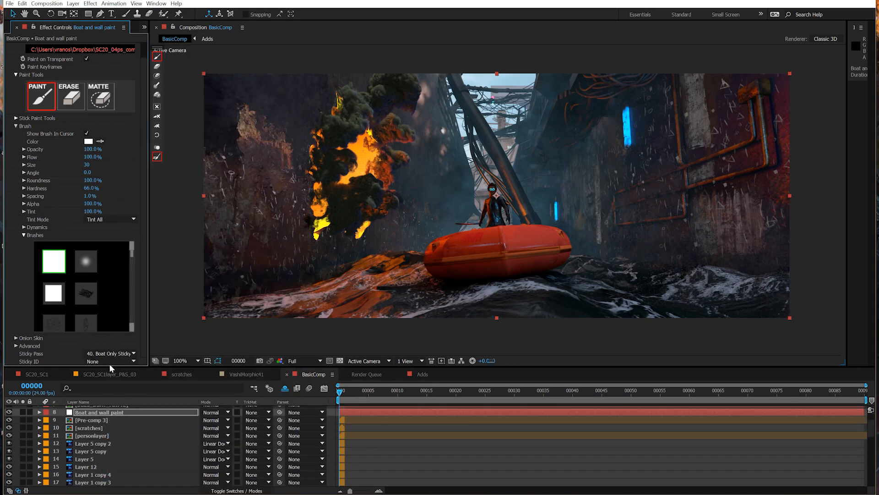
pyautogui.click(109, 362)
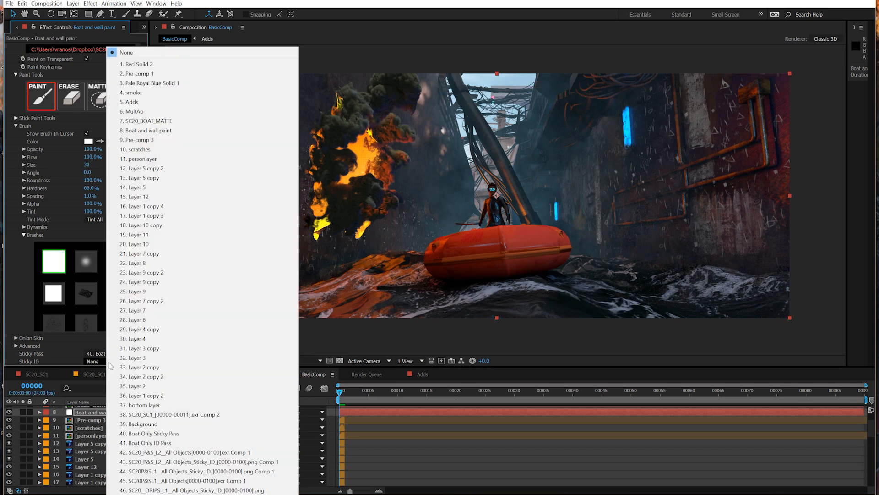
pyautogui.click(160, 443)
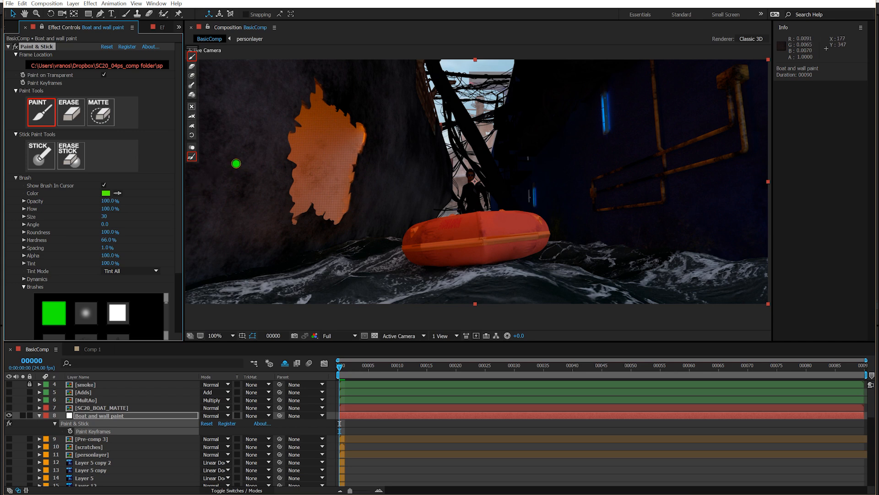
# - Paint a green smiley face on the wall beside the orange hole at frame 0, and check it at frame 5
pyautogui.moveTo(241, 161); pyautogui.dragTo(268, 163)
pyautogui.moveTo(236, 190); pyautogui.dragTo(284, 186)
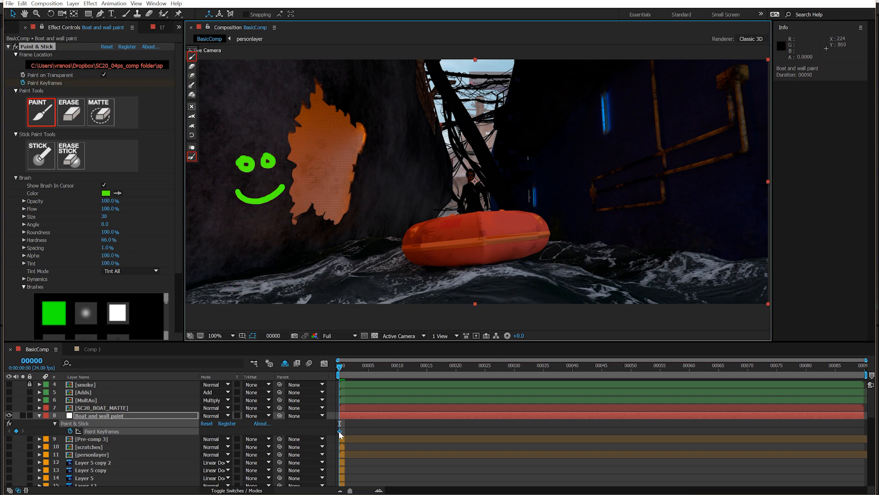
pyautogui.moveTo(346, 373); pyautogui.dragTo(369, 372)
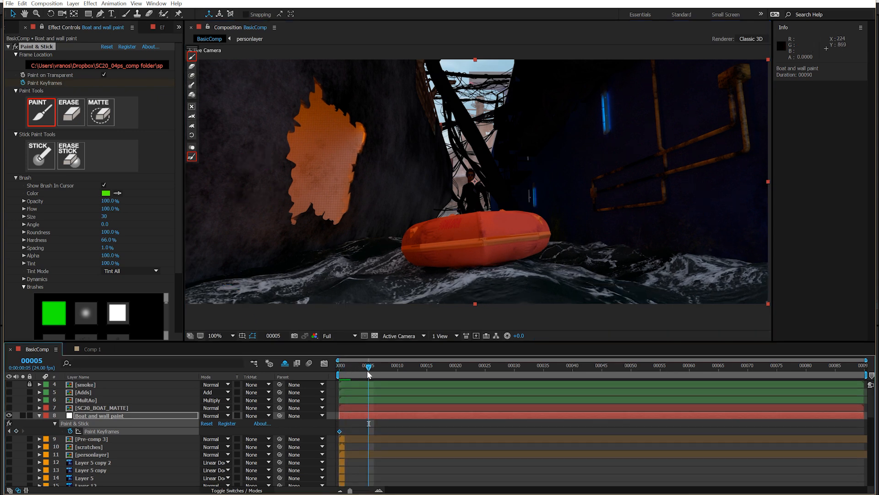
# - Move the paint keyframe to frame 10 and view it there, and return the keyframe and the current time to frame 0
pyautogui.moveTo(339, 430); pyautogui.dragTo(397, 431)
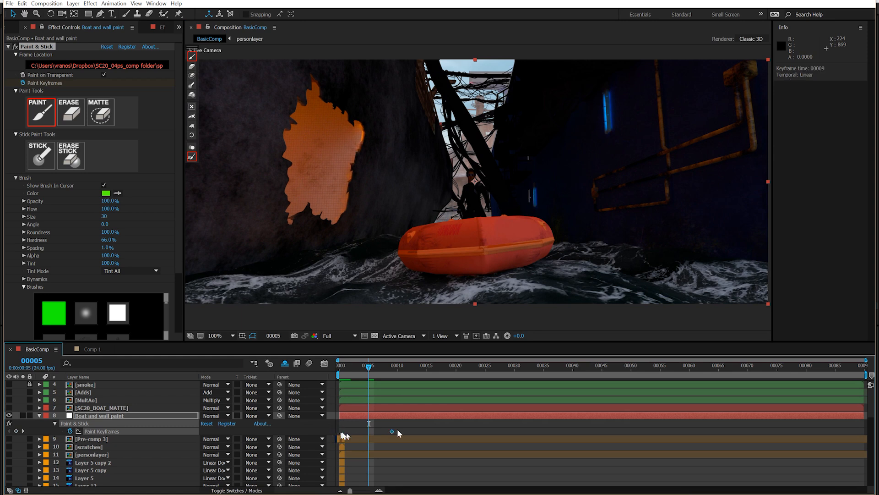
pyautogui.click(398, 369)
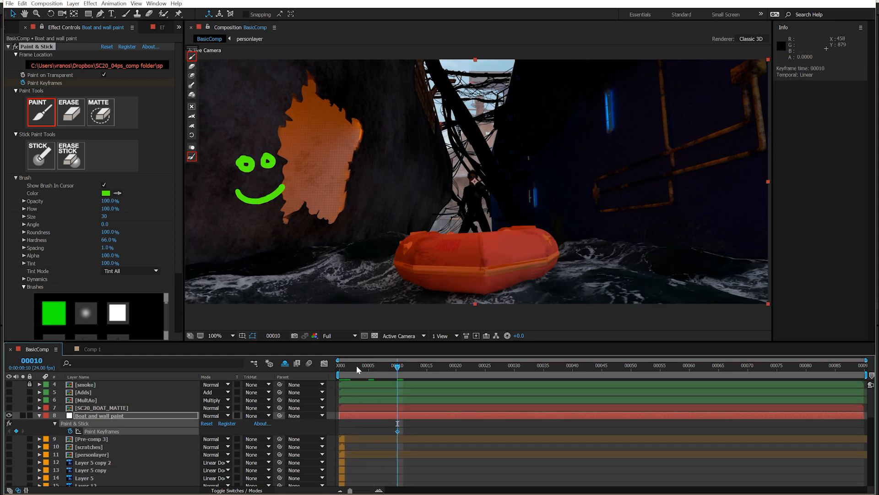
pyautogui.moveTo(397, 430); pyautogui.dragTo(339, 431)
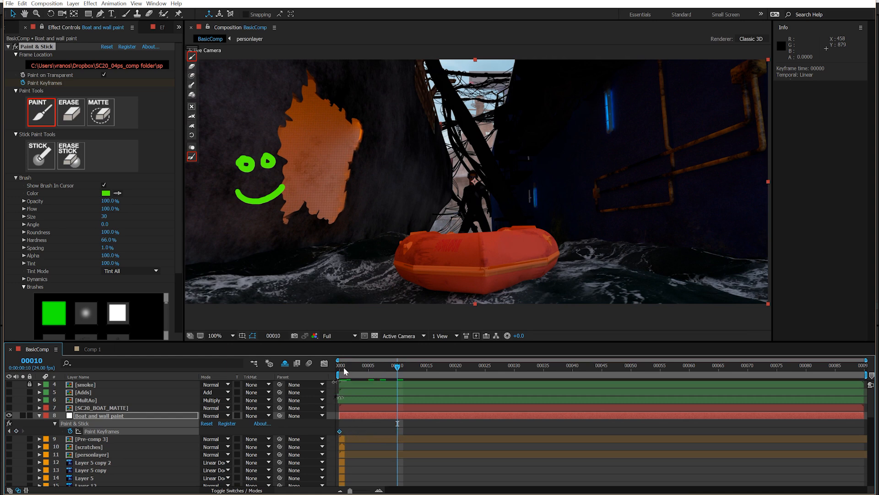
pyautogui.click(338, 369)
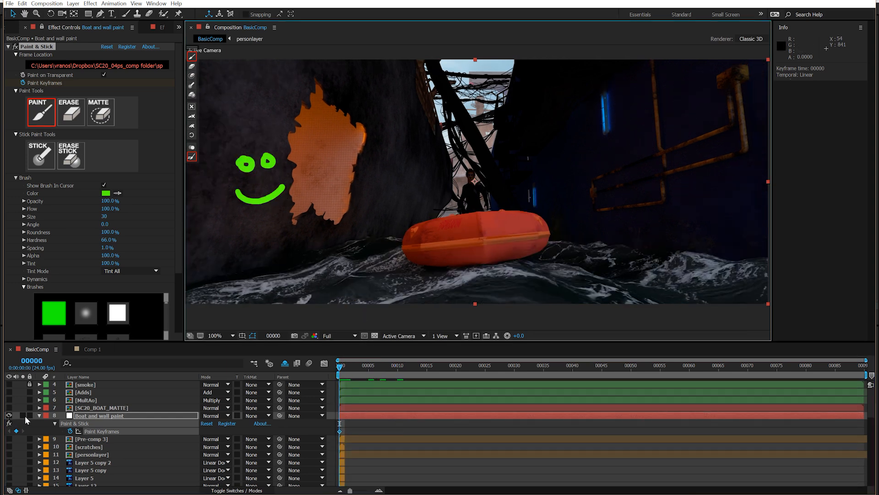
# - Solo the 'Boat and wall paint' layer over the transparency grid to examine the paint alone, and show all layers again
pyautogui.click(23, 415)
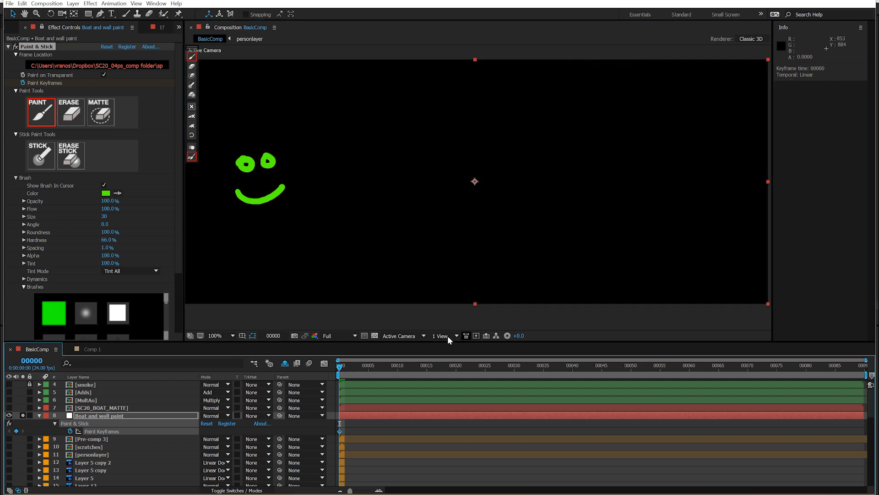
pyautogui.click(374, 336)
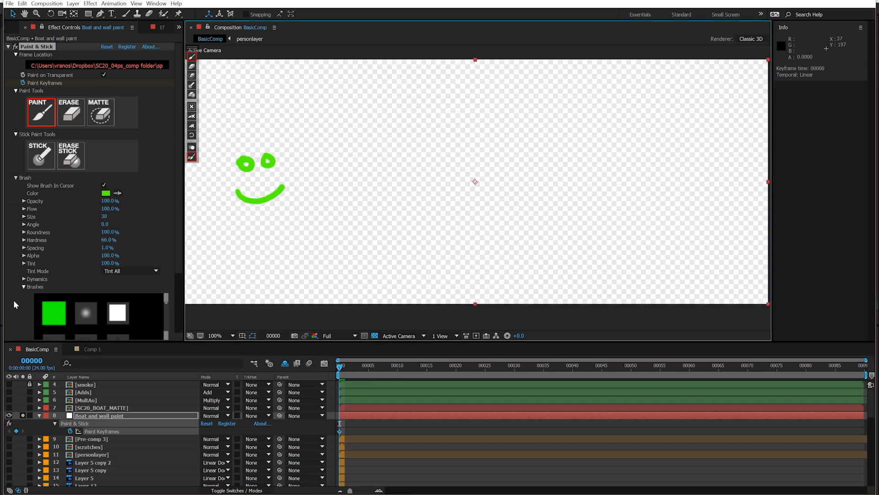
pyautogui.click(23, 416)
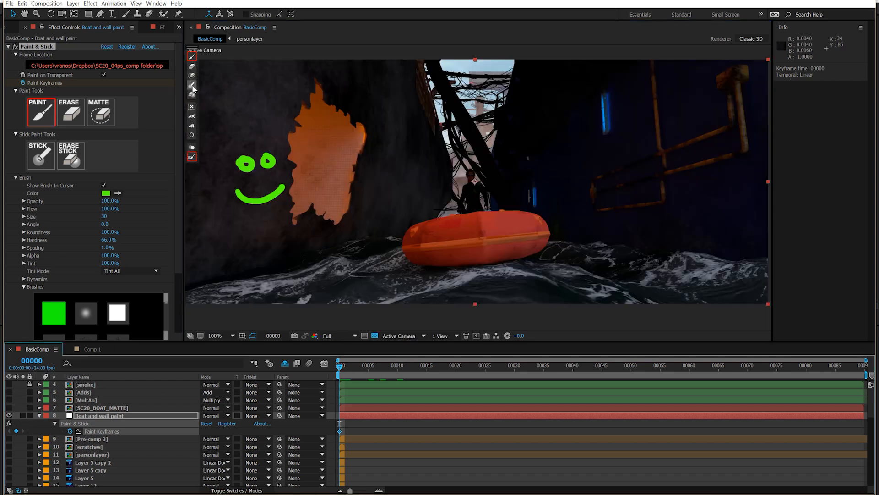
# - Scrub through the animation to check how the smiley follows the wall, with the paint layer composited and soloed
pyautogui.moveTo(348, 366); pyautogui.dragTo(455, 374)
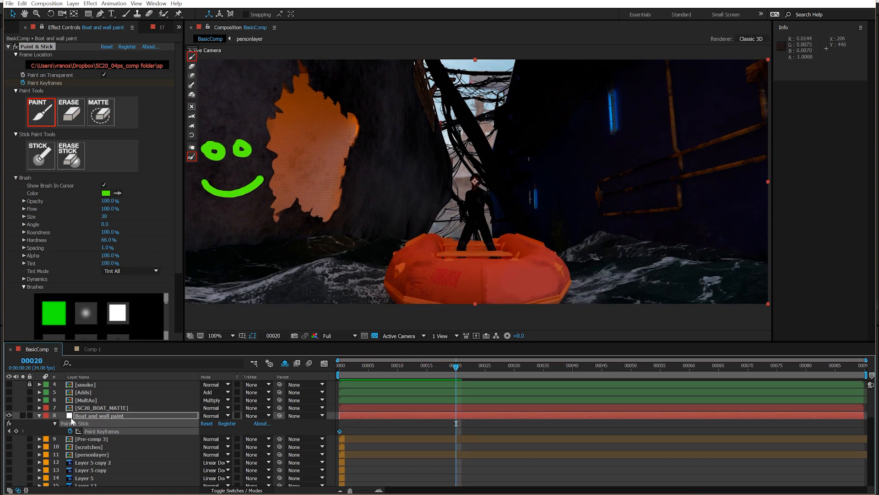
pyautogui.click(22, 416)
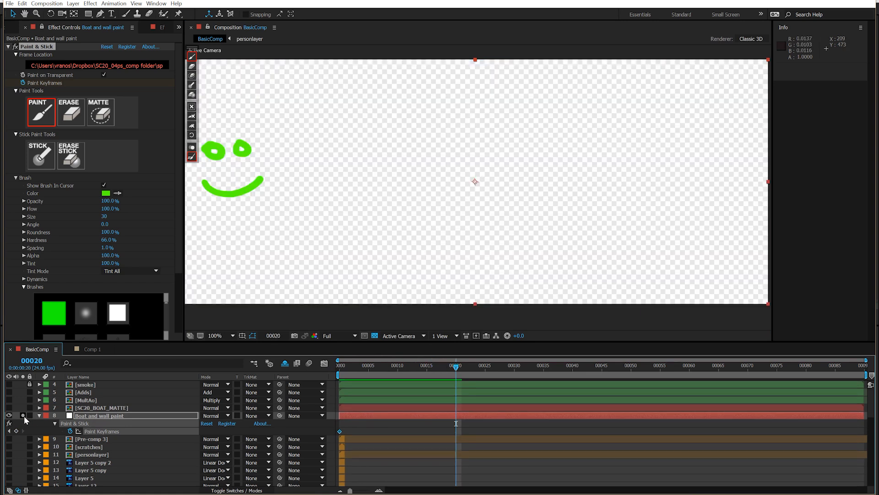
pyautogui.press('pageup')
pyautogui.moveTo(425, 368); pyautogui.dragTo(551, 377)
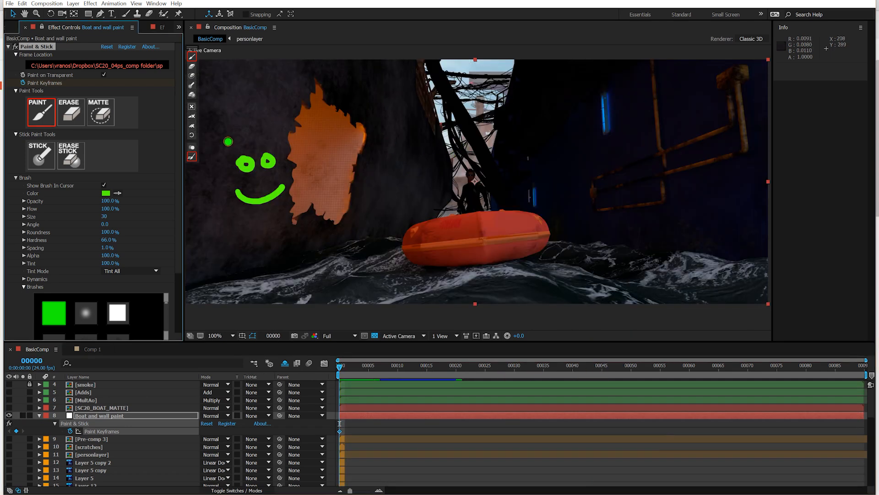
# - Clear the smiley paint from the 'Boat and wall paint' layer and make 'bottom layer' visible
pyautogui.click(192, 127)
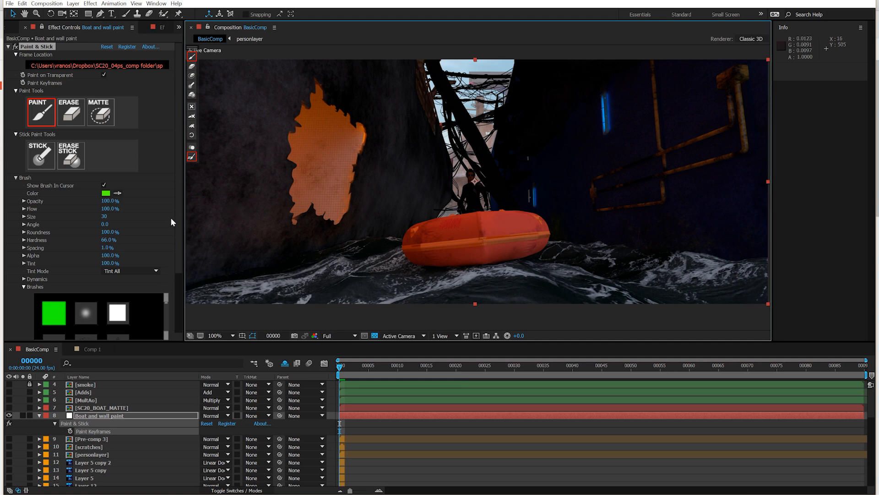
pyautogui.scroll(-10, 87, 432)
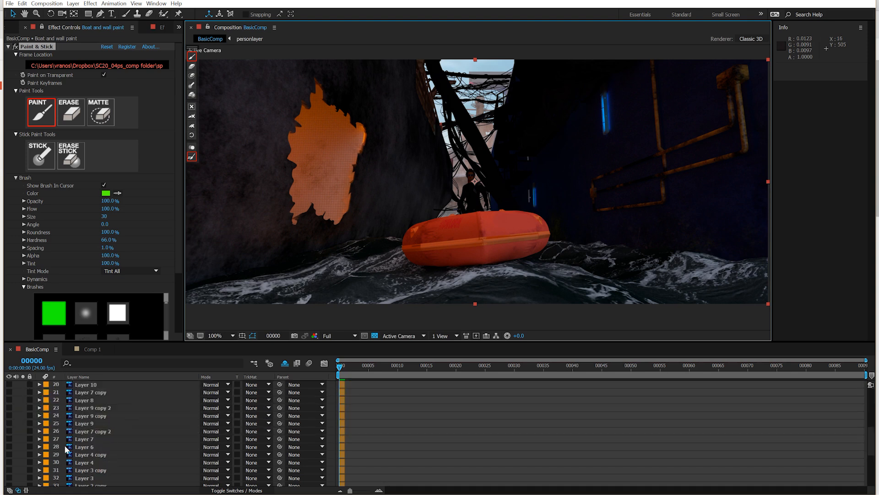
pyautogui.click(9, 404)
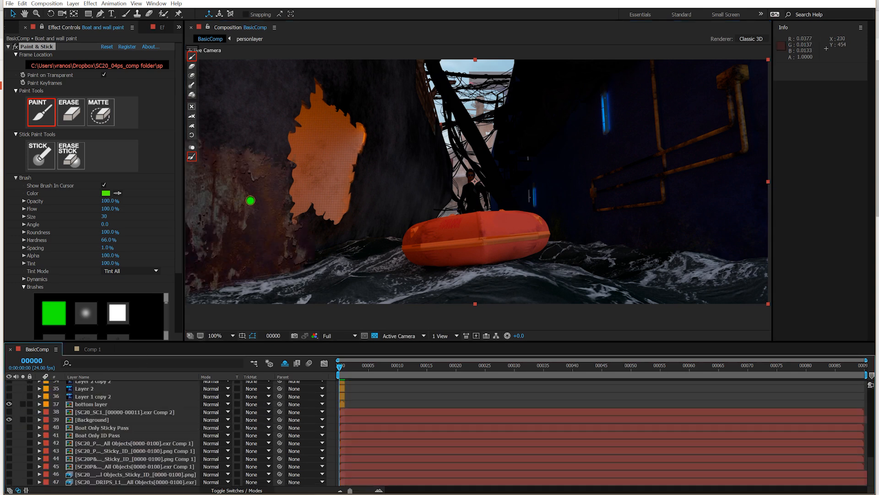
# - Add the text 'Hi!' on the upper part of the wall beside the orange hole
pyautogui.click(111, 15)
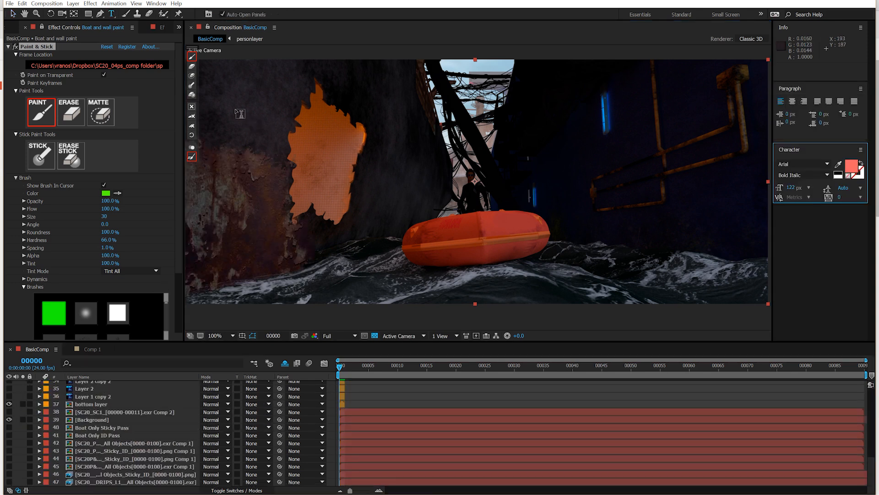
pyautogui.click(238, 110)
pyautogui.write('Hi!')
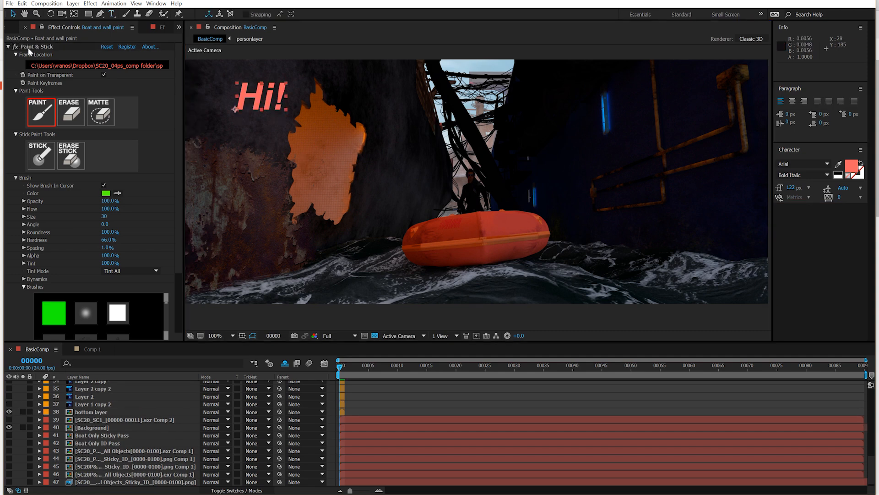
# - Turn off the transparency grid and solo 'bottom layer' together with the 'Hi!' text layer
pyautogui.click(37, 47)
pyautogui.click(22, 413)
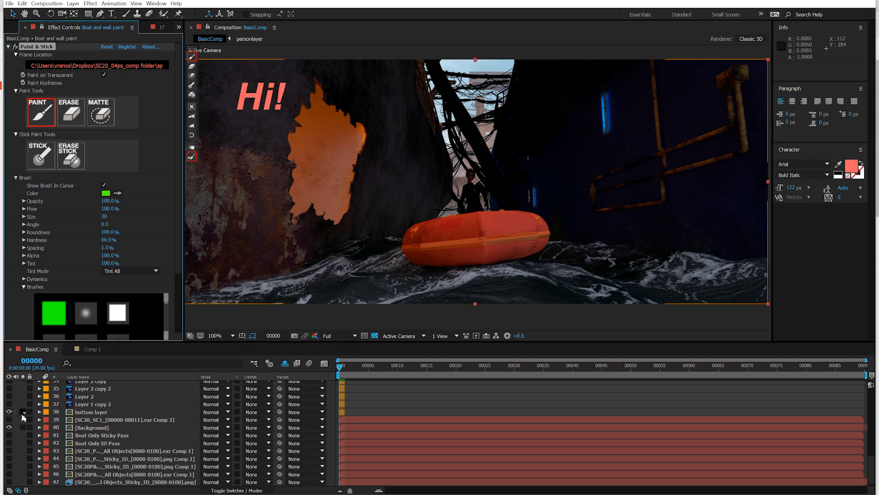
pyautogui.click(22, 411)
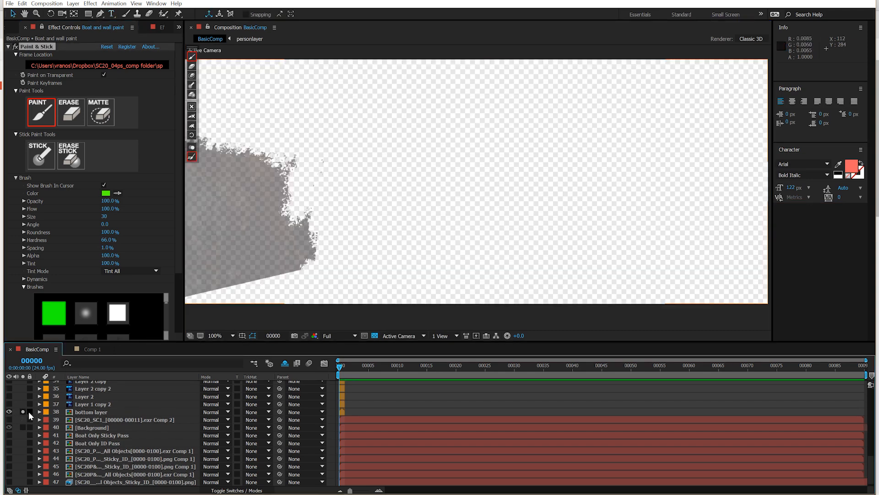
pyautogui.click(375, 335)
pyautogui.scroll(10, 51, 404)
pyautogui.click(23, 415)
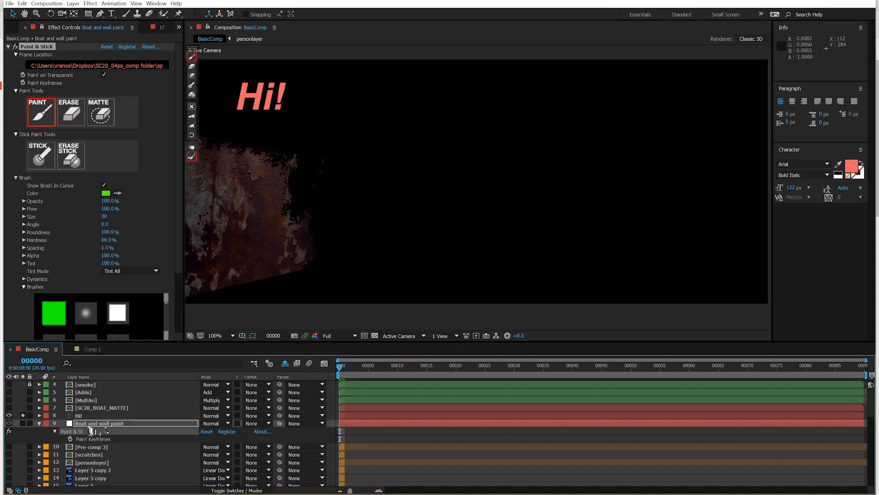
# - Capture the screen as paint on the 'Boat and wall paint' layer with its Paint & Stick effect
pyautogui.click(105, 425)
pyautogui.click(38, 47)
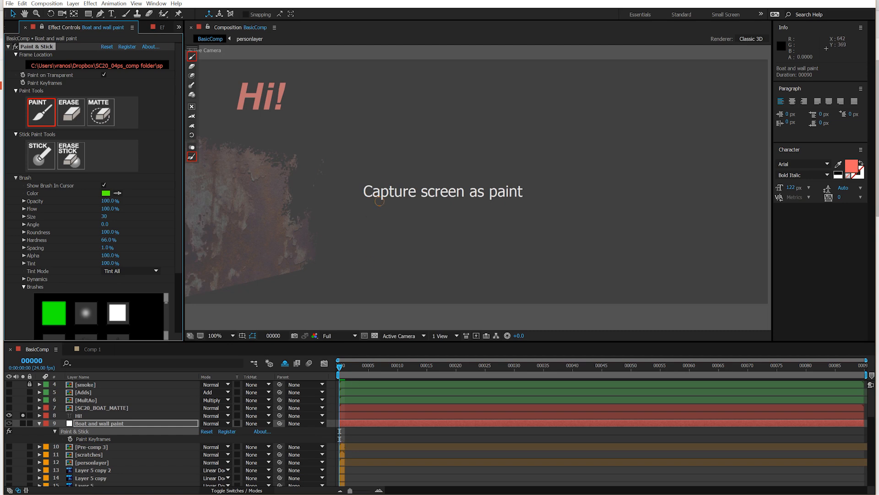
pyautogui.click(381, 213)
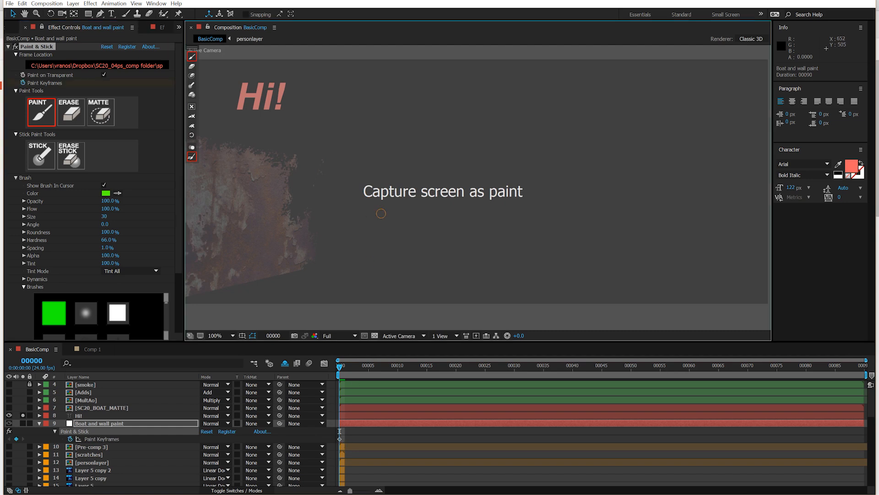
# - Delete the 'Hi!' text layer and hide 'bottom layer', leaving the 'Boat and wall paint' layer soloed
pyautogui.click(81, 417)
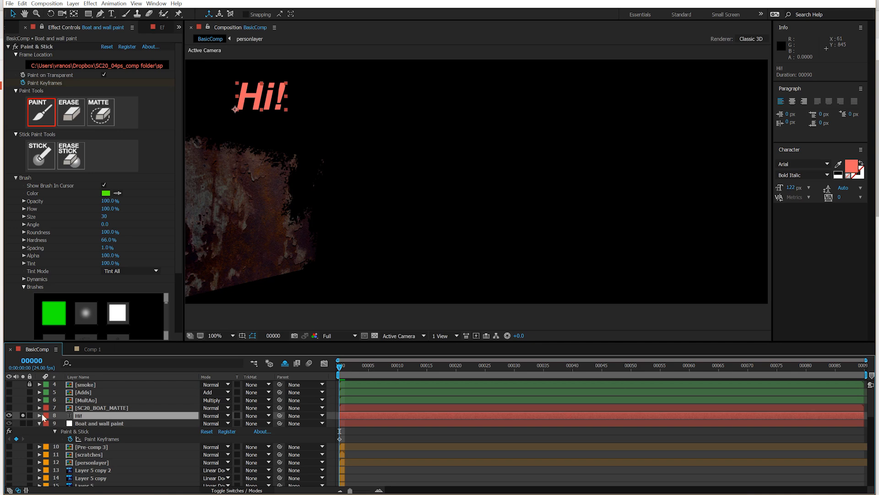
pyautogui.press('Delete')
pyautogui.scroll(-8, 43, 416)
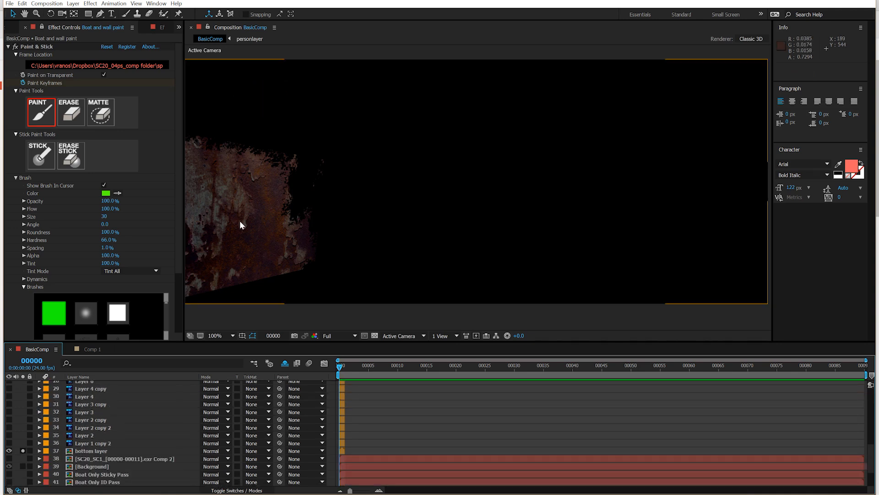
pyautogui.click(9, 451)
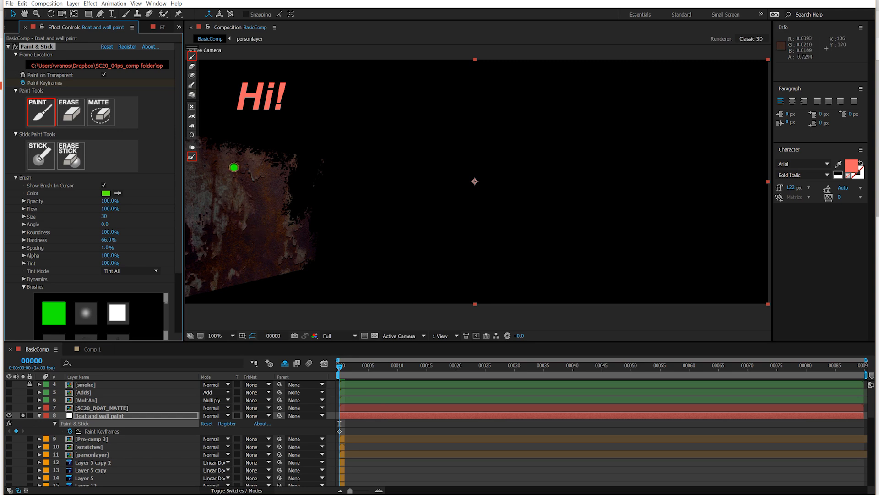
# - Move the captured paint's keyframe to frame 20 and go to that frame
pyautogui.moveTo(368, 367); pyautogui.dragTo(403, 380)
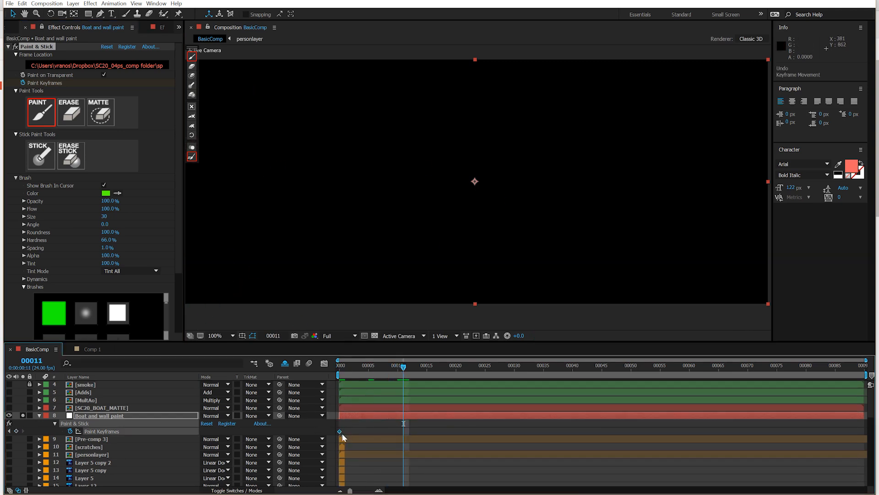
pyautogui.moveTo(340, 431); pyautogui.dragTo(456, 432)
pyautogui.press('k')
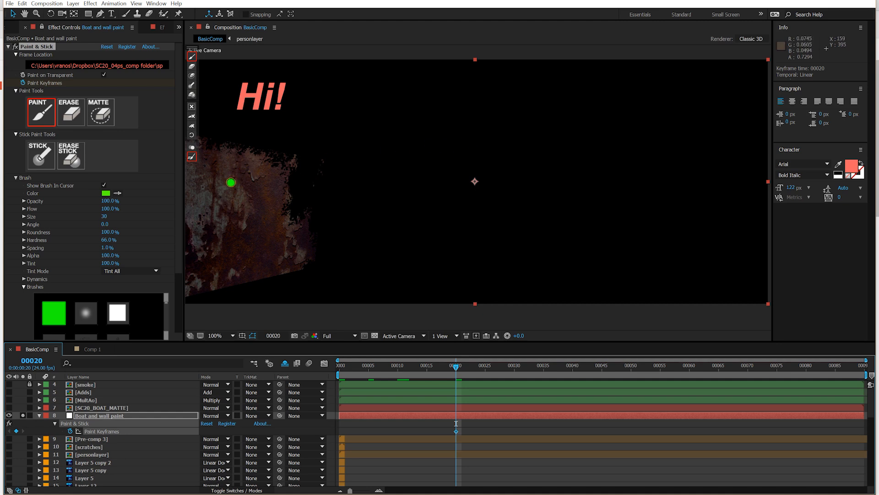
# - Paint a green smiley with two eyes and a curved mouth on the captured rusty wall patch
pyautogui.click(233, 187)
pyautogui.click(250, 187)
pyautogui.moveTo(230, 212); pyautogui.dragTo(273, 206)
# - Erase the exclamation mark of the captured 'Hi!' and a ring of paint around the green smiley
pyautogui.click(196, 65)
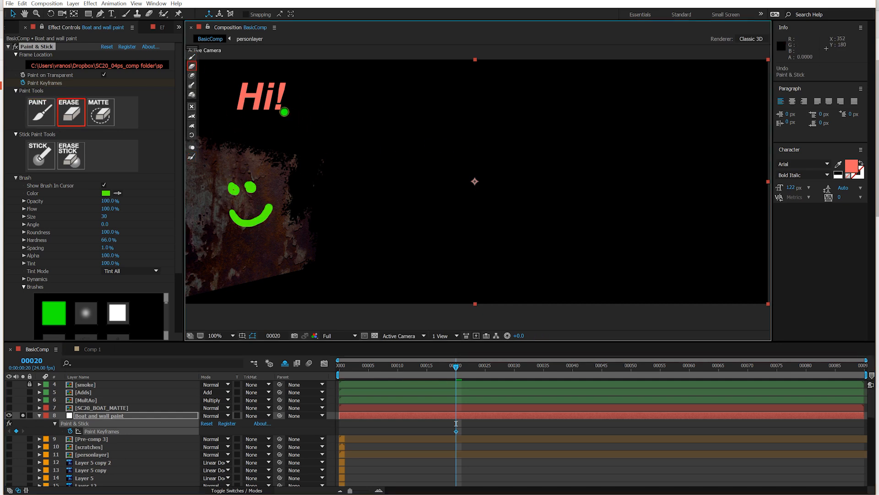
pyautogui.moveTo(276, 112)
pyautogui.mouseDown()
pyautogui.moveTo(281, 83)
pyautogui.moveTo(282, 92)
pyautogui.mouseUp()
pyautogui.moveTo(250, 168)
pyautogui.mouseDown()
pyautogui.moveTo(233, 170)
pyautogui.moveTo(290, 202)
pyautogui.moveTo(252, 169)
pyautogui.mouseUp()
# - Move the paint keyframe to frame 0 and preview the animation with all visible layers shown
pyautogui.moveTo(456, 431); pyautogui.dragTo(397, 431)
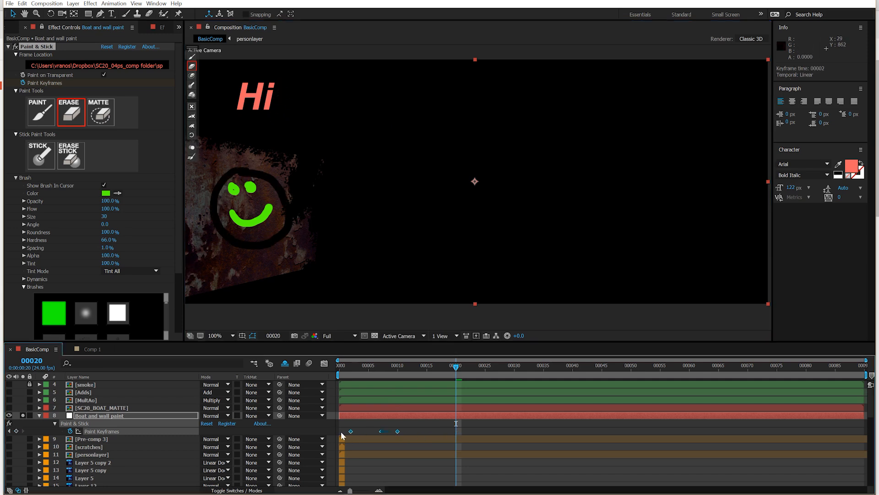
pyautogui.click(343, 370)
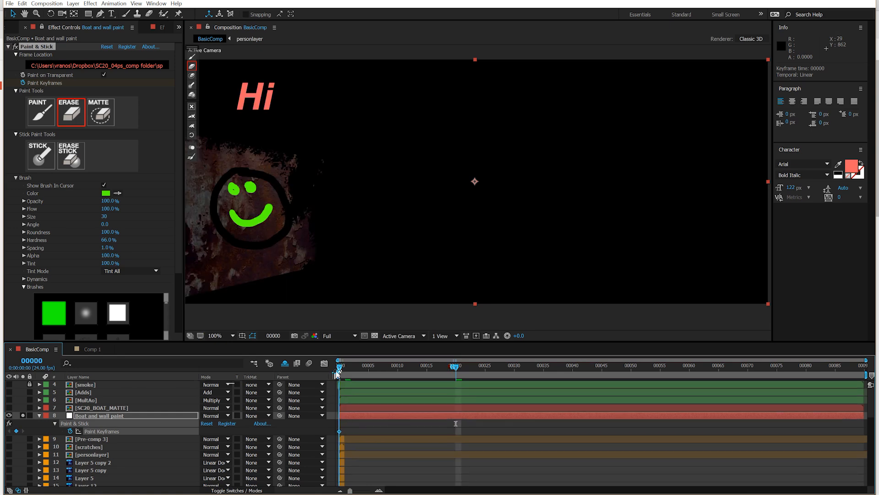
pyautogui.click(23, 414)
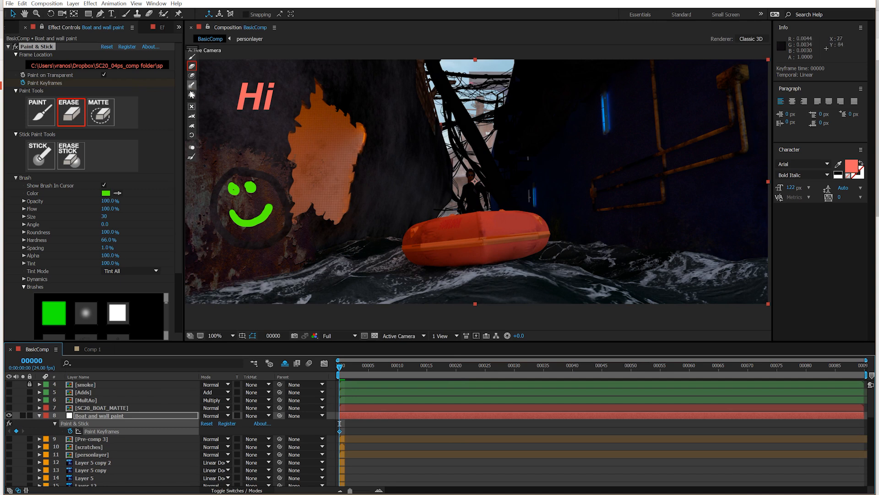
pyautogui.press('space')
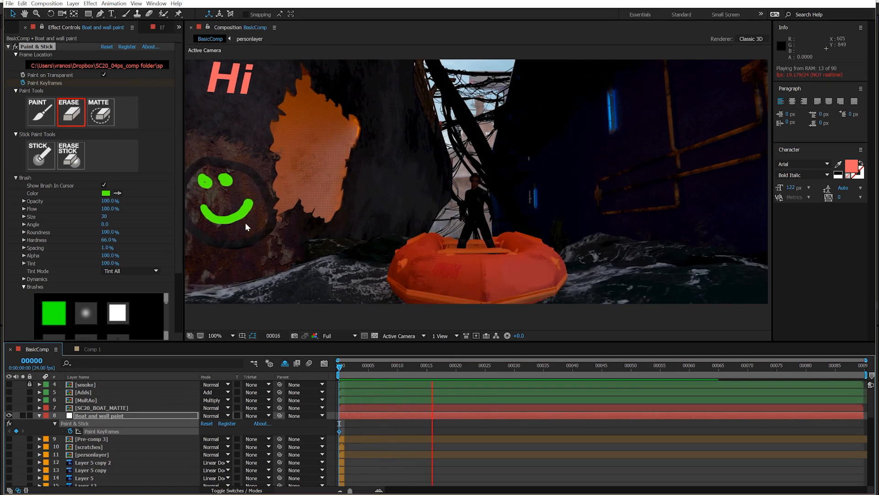
pyautogui.press('space')
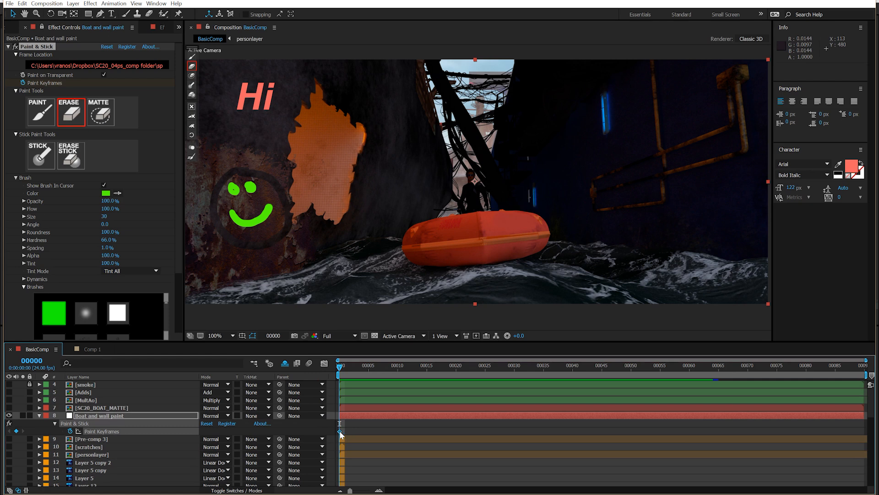
# - Clear all paint from the 'Boat and wall paint' layer and make the 'smoke', 'Adds' and 'MultAo' layers visible
pyautogui.click(191, 127)
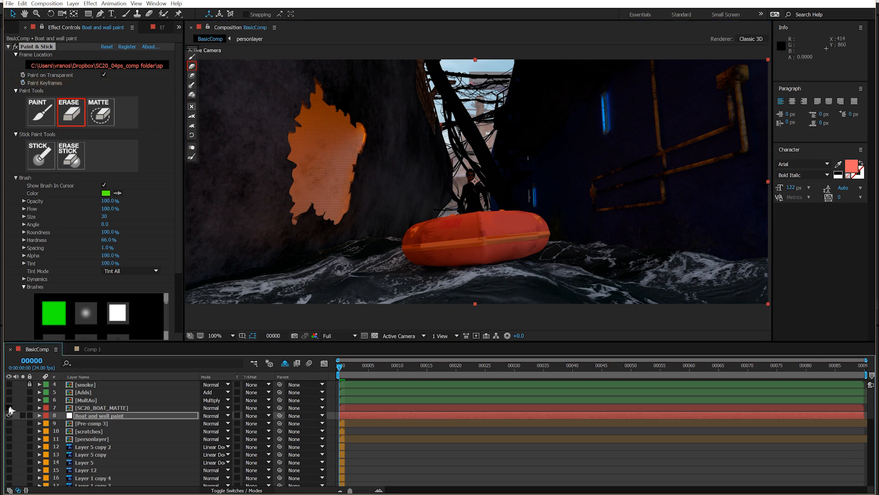
pyautogui.moveTo(9, 400); pyautogui.dragTo(9, 380)
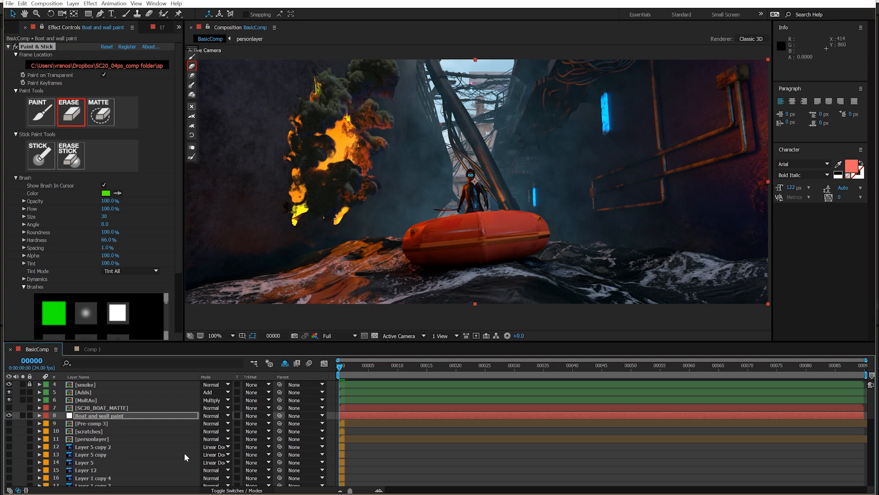
# - Make the layers from 'Pre-comp 3' through 'bottom layer' visible and pre-compose them as 'boat and wall paint', moving all attributes
pyautogui.click(95, 424)
pyautogui.scroll(-10, 96, 425)
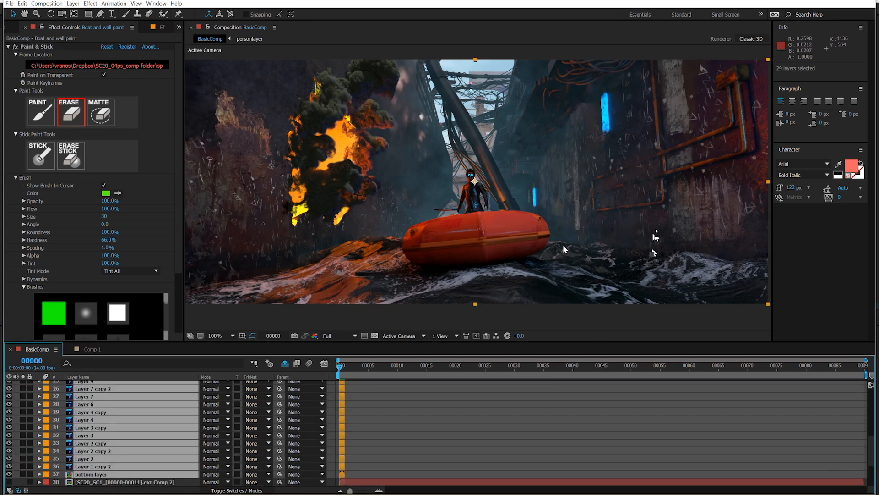
pyautogui.scroll(7, 81, 458)
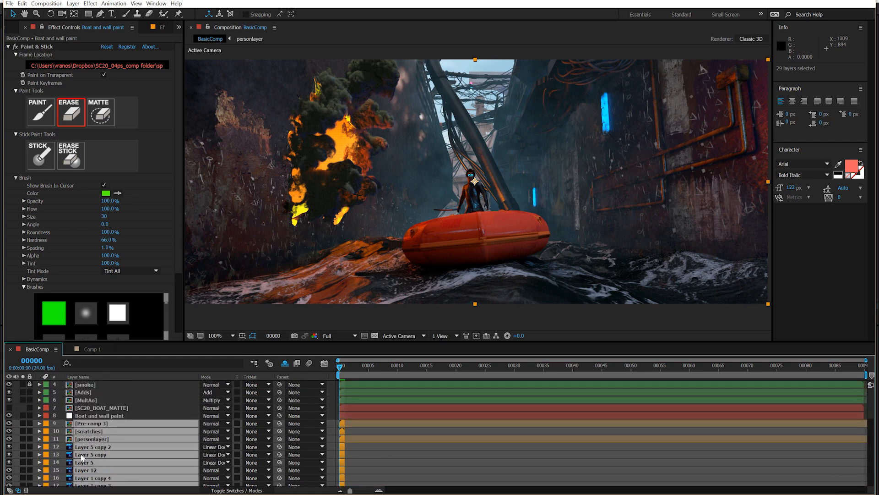
pyautogui.hotkey('ctrl', 'shift', 'c')
pyautogui.write('boat and wall paint')
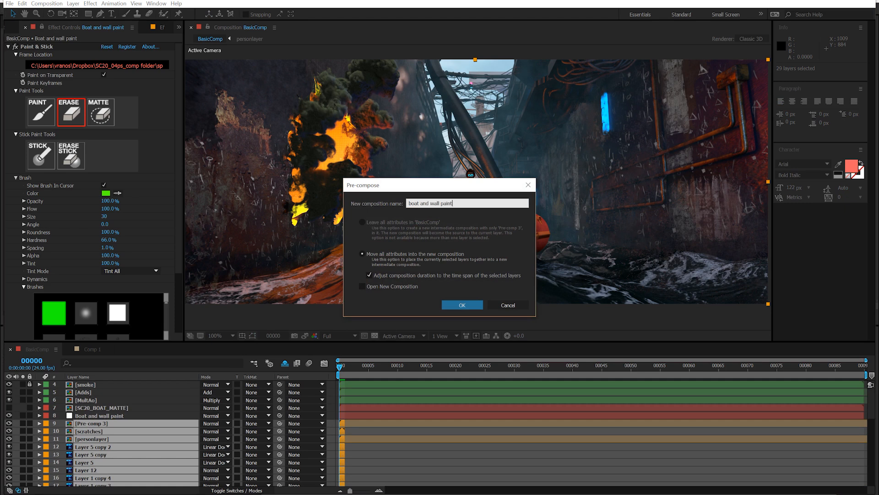
pyautogui.press('Return')
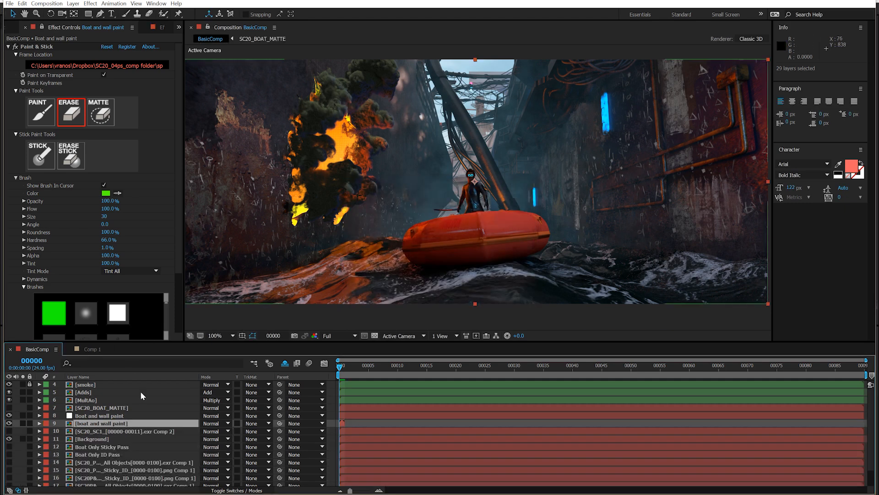
# - Solo the 'boat and wall paint' precomp with the 'Boat and wall paint' layer and capture the screen as paint on that layer
pyautogui.click(22, 422)
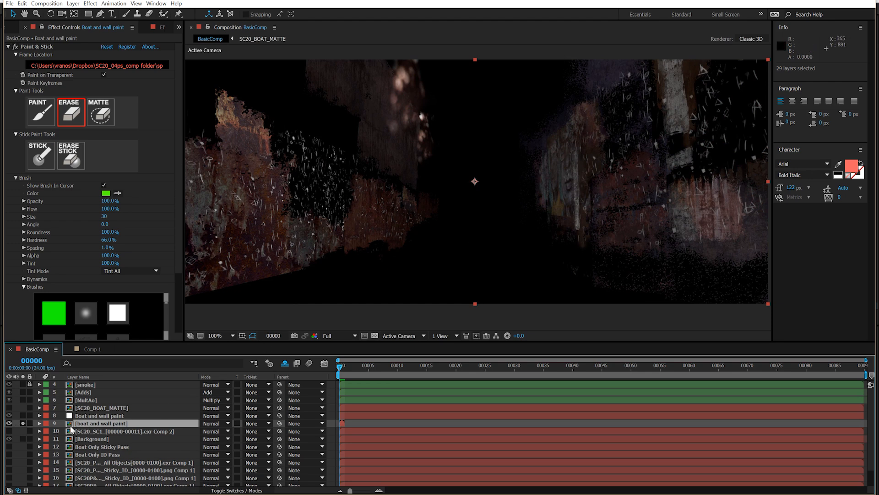
pyautogui.click(85, 415)
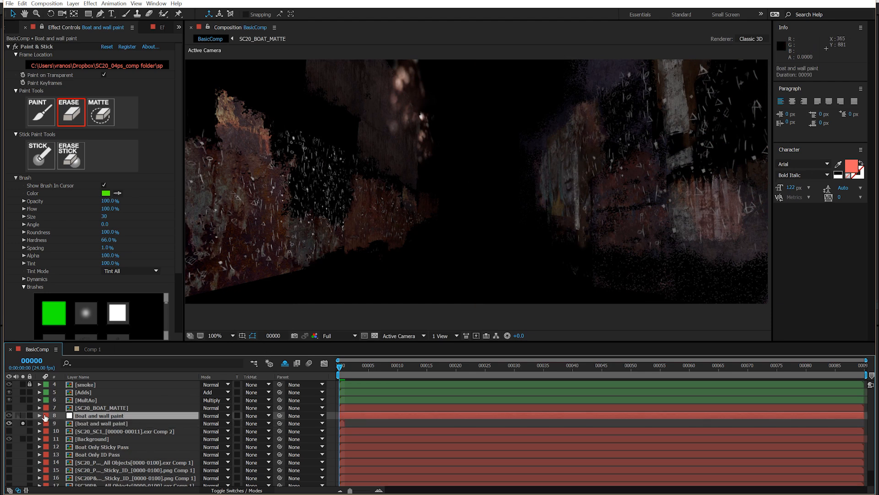
pyautogui.click(40, 415)
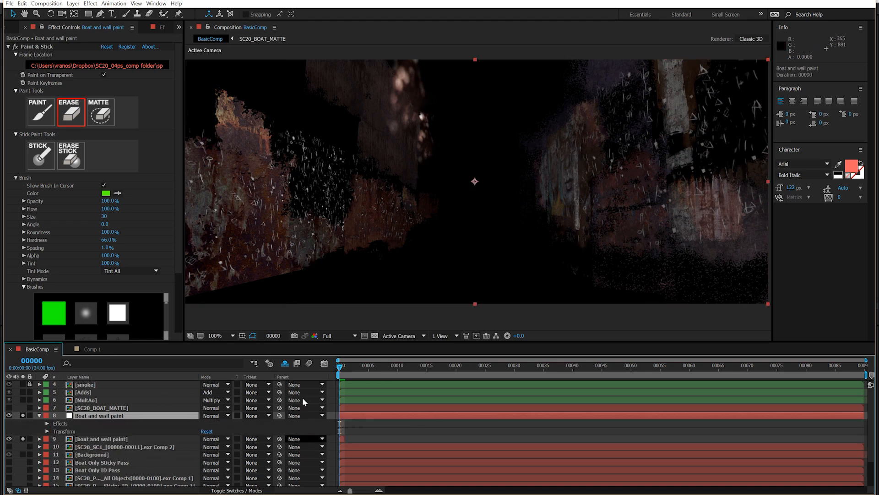
pyautogui.click(39, 46)
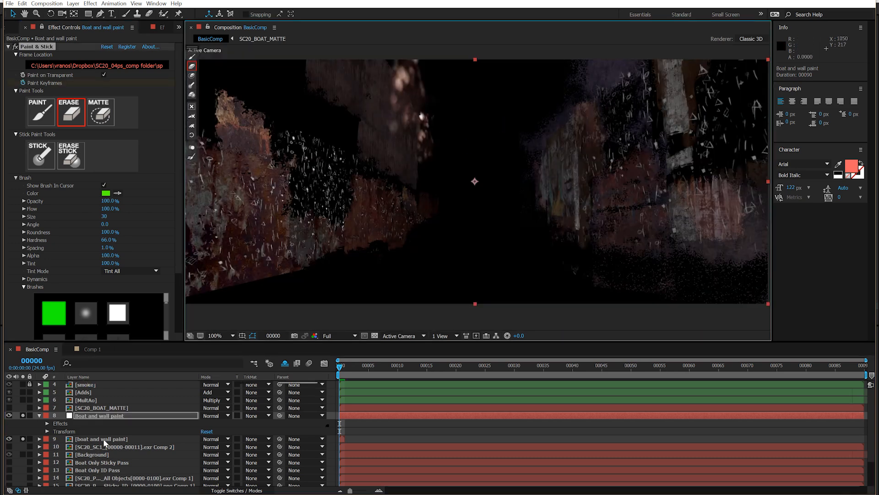
# - Hide the 'boat and wall paint' precomp and reveal the paint keyframes of the 'Boat and wall paint' layer
pyautogui.click(103, 439)
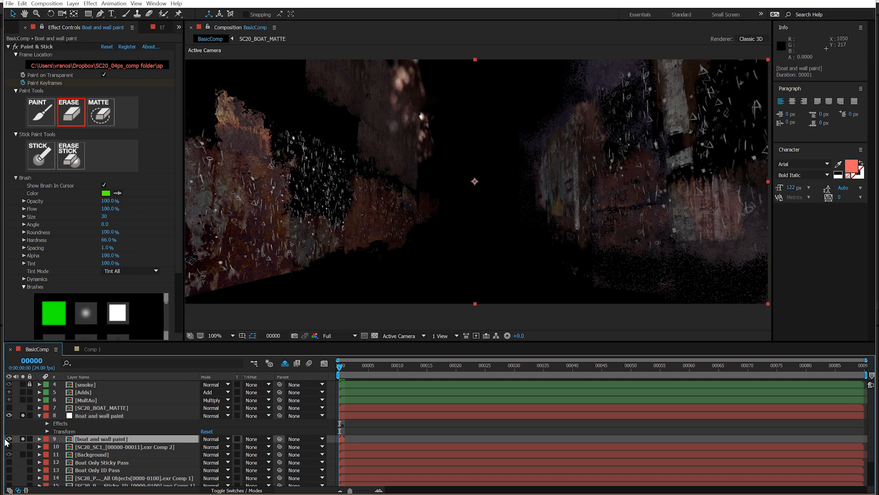
pyautogui.click(9, 439)
pyautogui.click(105, 418)
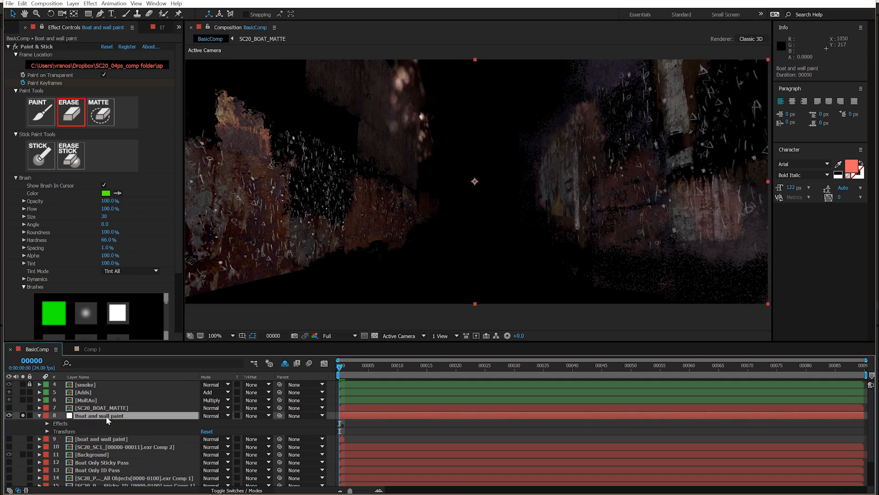
pyautogui.press('u')
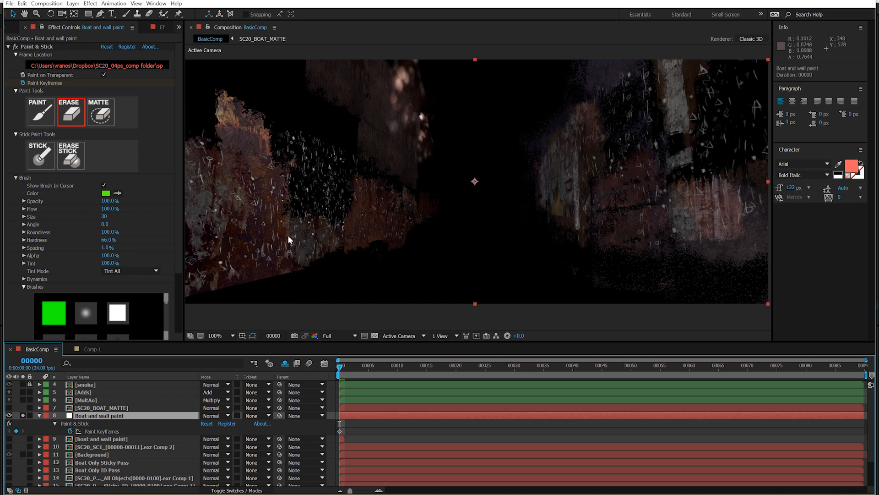
# - Select the Paint & Stick effect on the 'Boat and wall paint' layer and stop soloing the layer
pyautogui.click(56, 227)
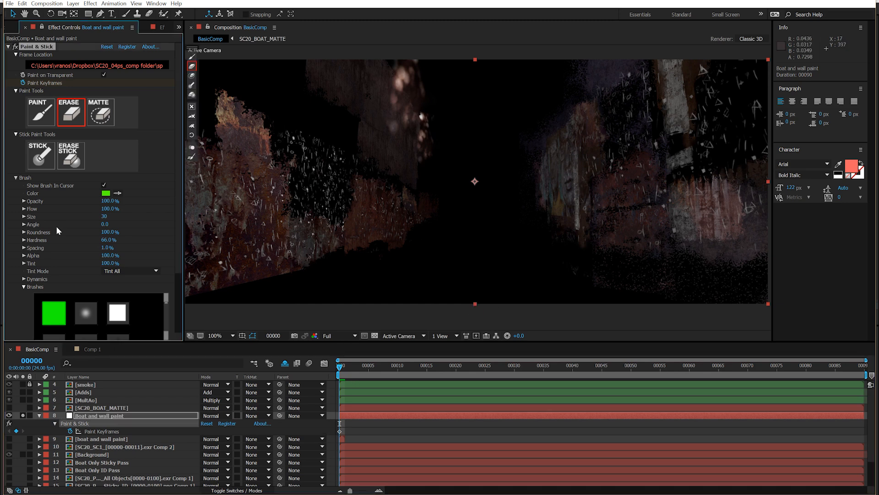
pyautogui.click(104, 185)
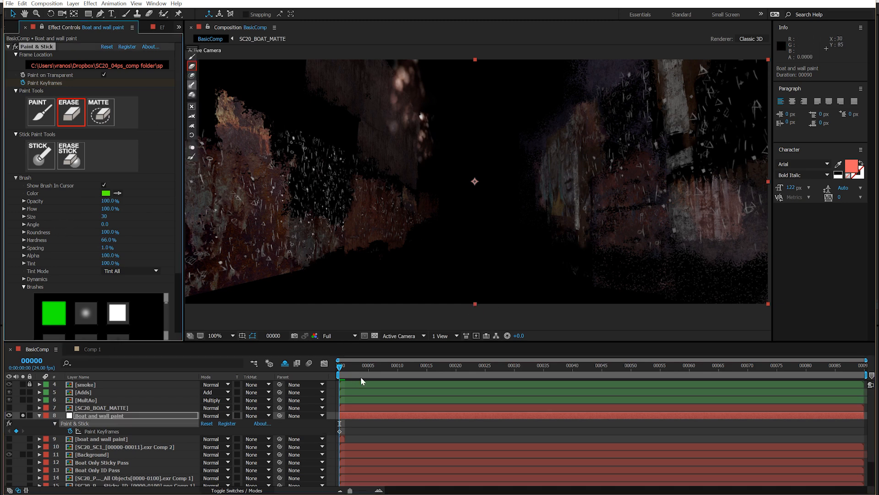
pyautogui.click(22, 415)
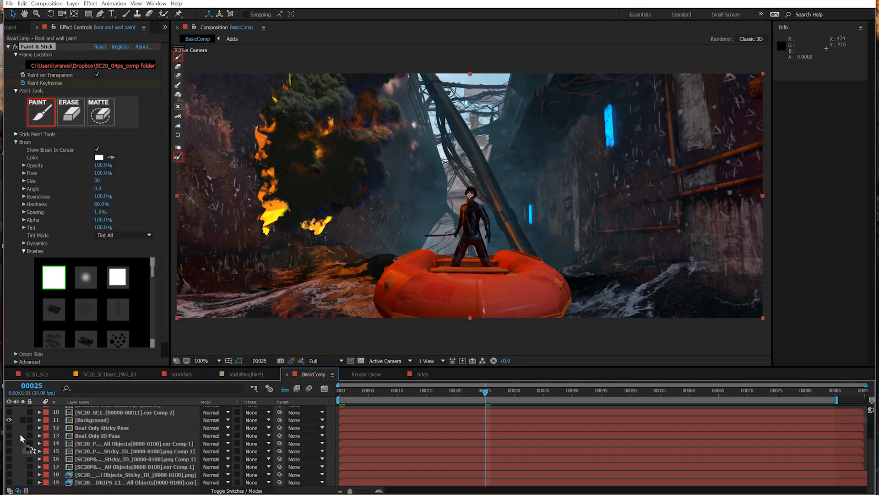
# - Make 'Boat Only Sticky Pass' visible and solo it with the 'Boat and wall paint' layer to compare the paint with the pass
pyautogui.click(11, 427)
pyautogui.click(19, 427)
pyautogui.scroll(3, 20, 427)
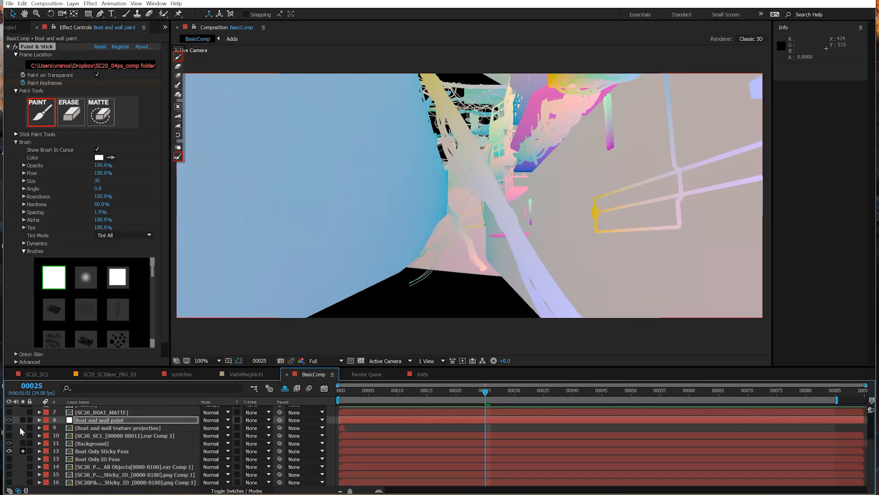
pyautogui.click(22, 440)
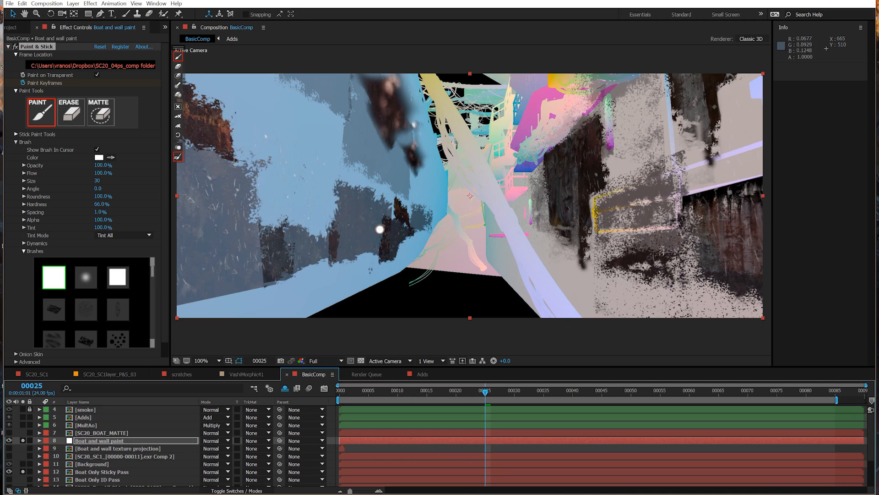
# - Stop soloing the paint and sticky pass layers and solo 'SC20_BOAT_MATTE' to examine the matte
pyautogui.moveTo(23, 440); pyautogui.dragTo(23, 471)
pyautogui.click(96, 432)
pyautogui.click(22, 432)
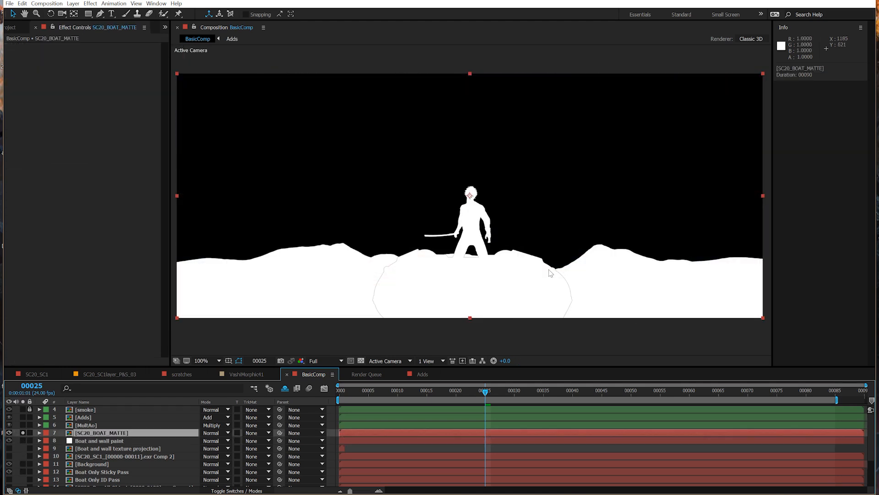
# - Solo the 'Boat and wall paint' layer and set its track matte to the inverted luma of 'SC20_BOAT_MATTE'
pyautogui.click(181, 440)
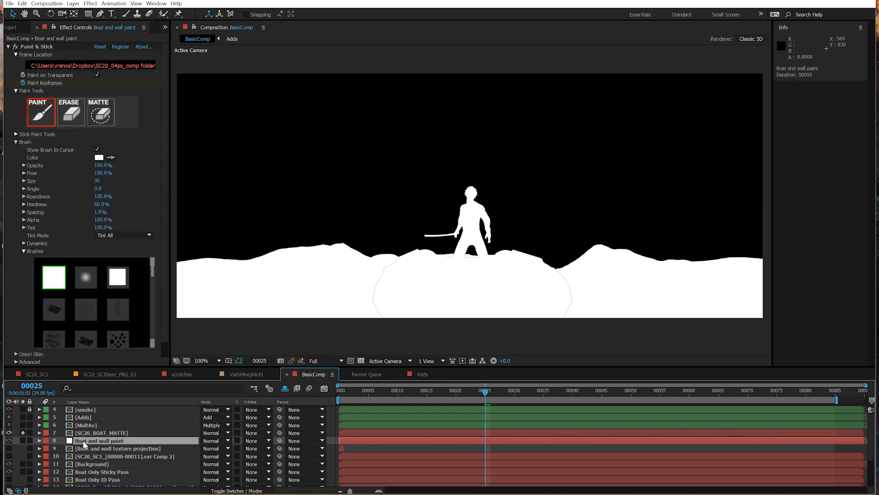
pyautogui.click(22, 440)
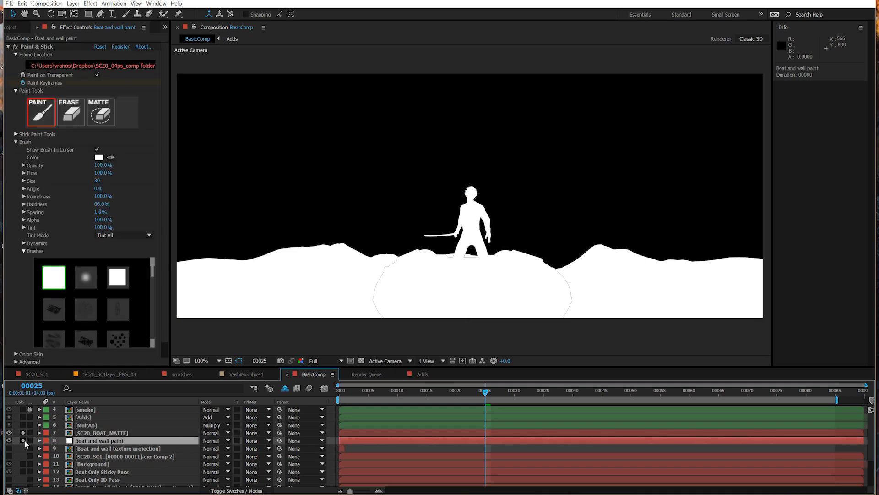
pyautogui.click(253, 441)
pyautogui.click(284, 488)
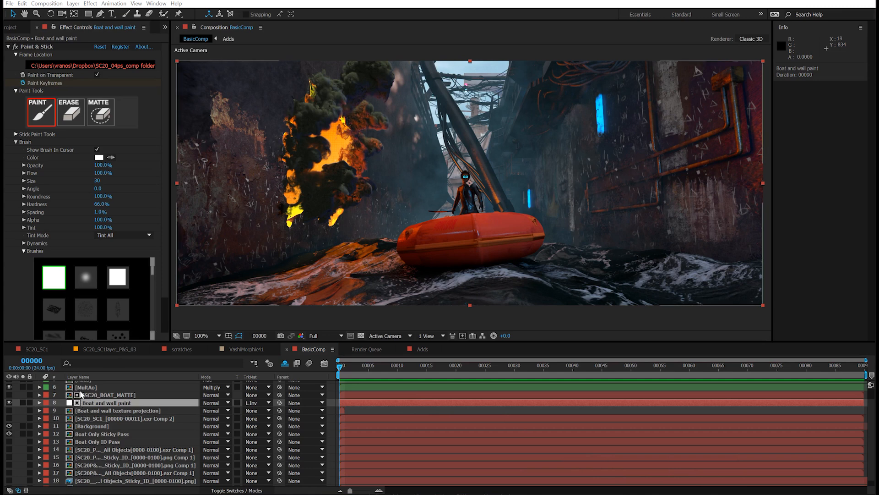
# - Clear the paint from the 'Boat and wall paint' layer and make the 'Boat and wall texture projection' precomp visible
pyautogui.click(46, 47)
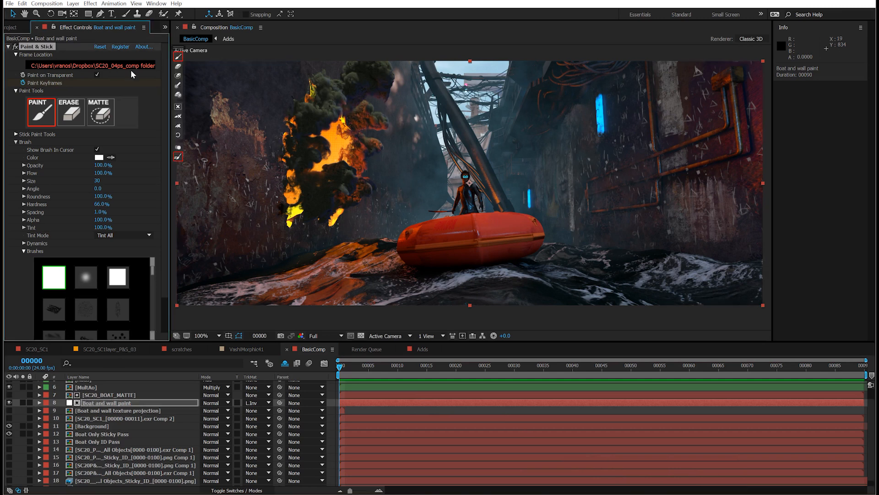
pyautogui.click(178, 126)
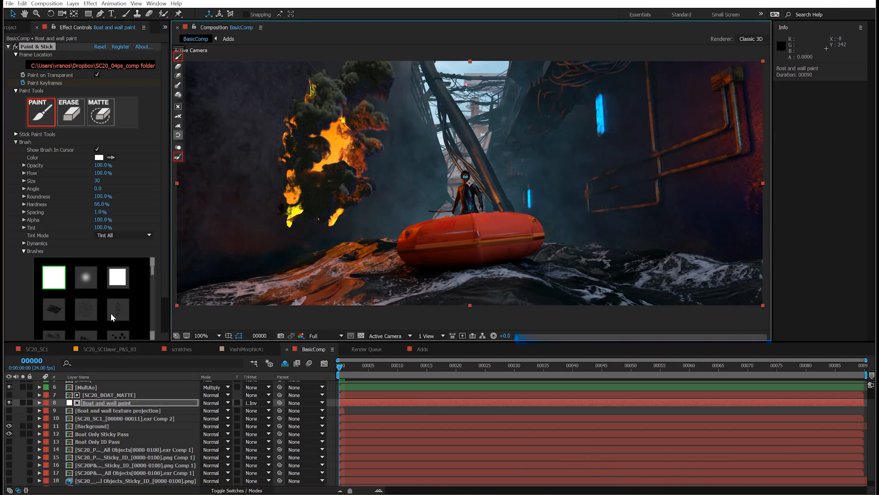
pyautogui.click(12, 410)
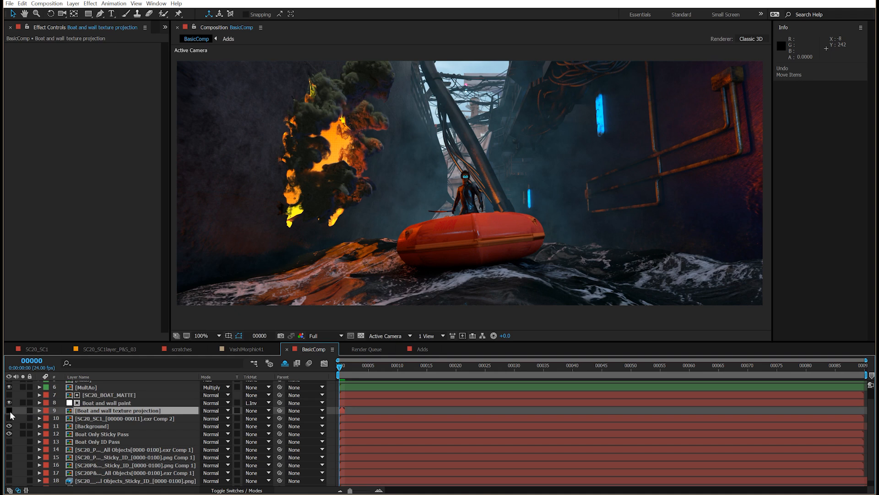
pyautogui.click(10, 411)
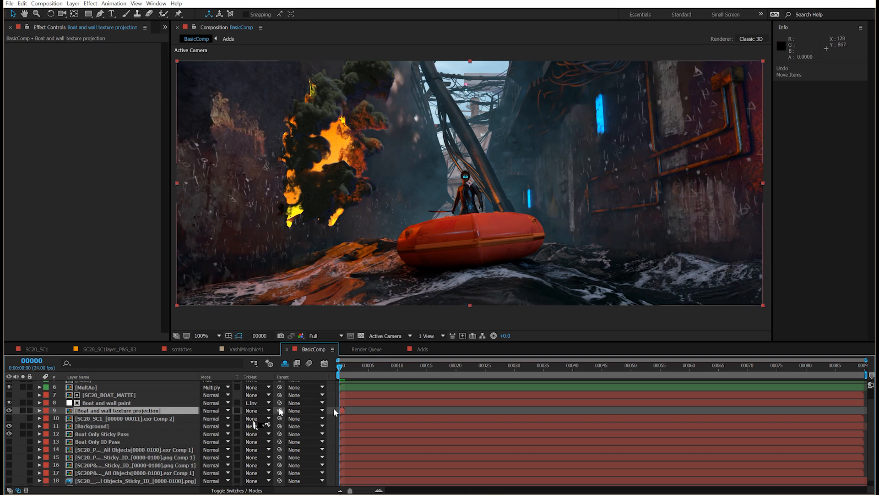
pyautogui.moveTo(349, 491); pyautogui.dragTo(369, 491)
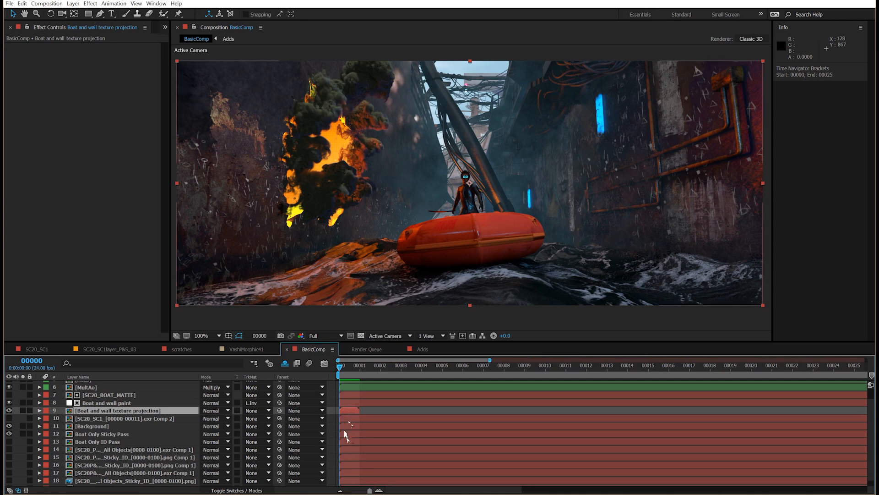
pyautogui.moveTo(370, 490); pyautogui.dragTo(353, 491)
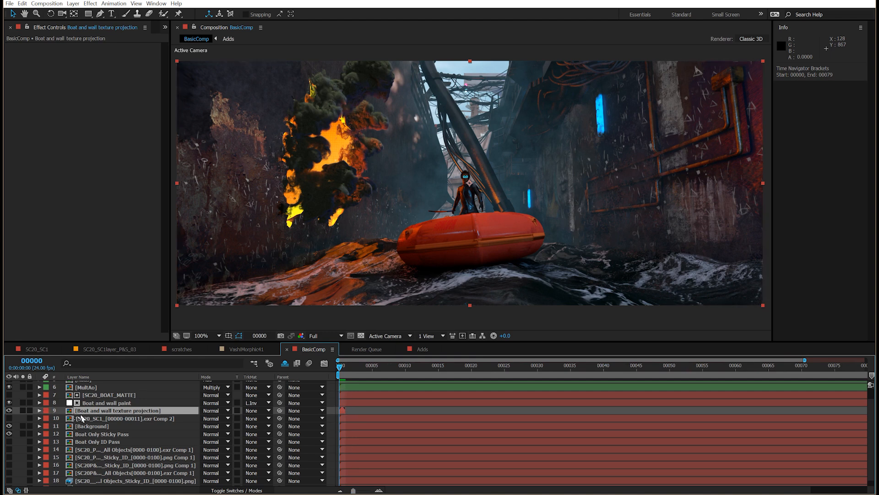
# - Open the boat and wall texture precomp and solo its 'scratches' layer for a close view
pyautogui.doubleClick(102, 403)
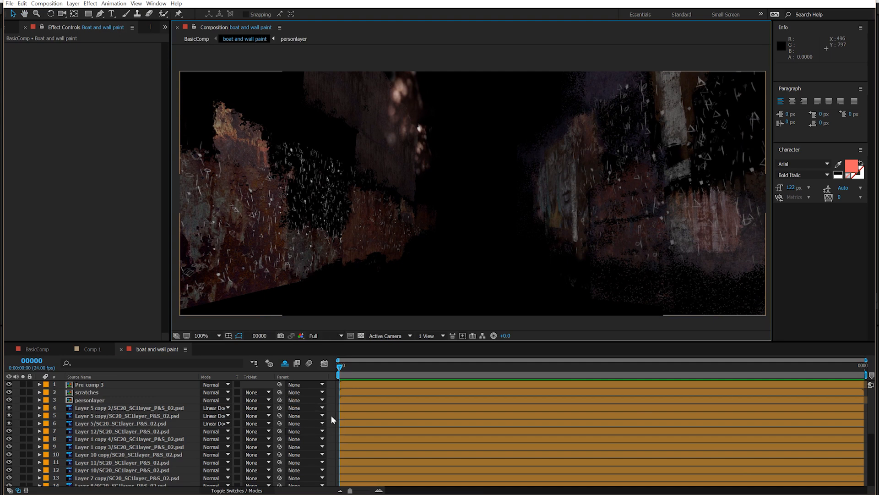
pyautogui.click(97, 391)
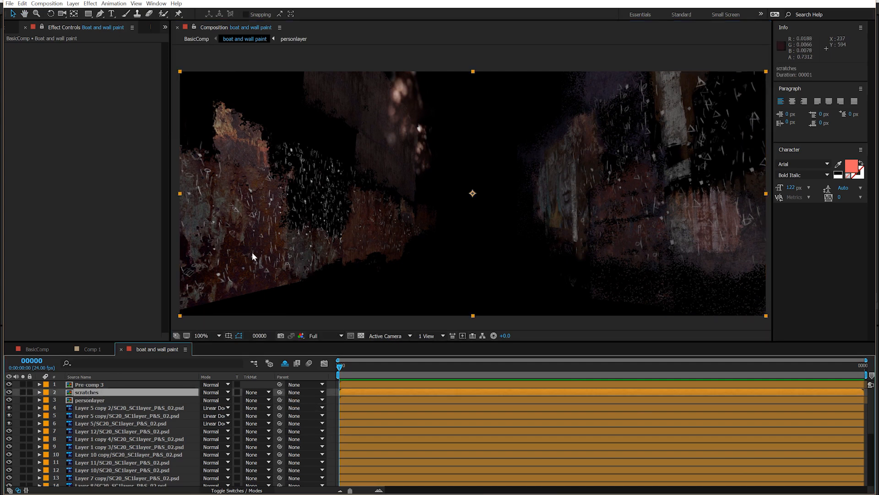
pyautogui.press('.')
pyautogui.moveTo(252, 251); pyautogui.dragTo(616, 169)
pyautogui.click(23, 392)
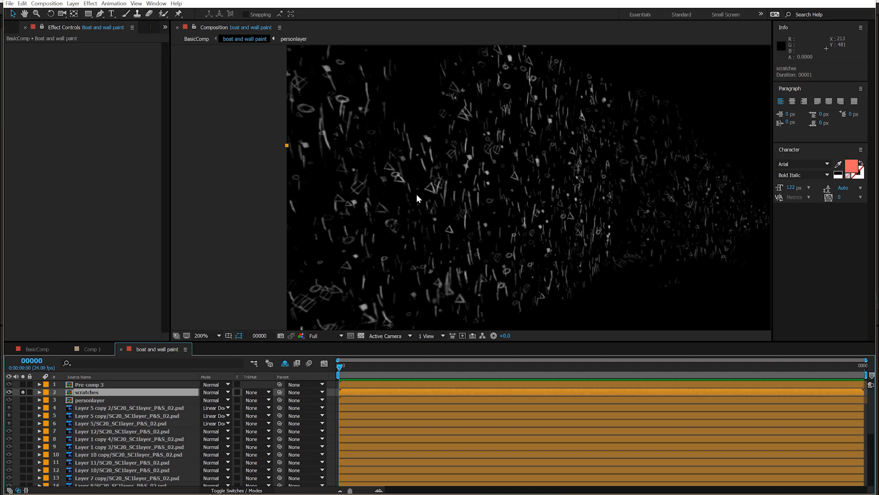
# - Apply Paint & Stick to the 'scratches' layer and turn off Show Brush In Cursor for the Matte tool
pyautogui.click(90, 3)
pyautogui.click(104, 23)
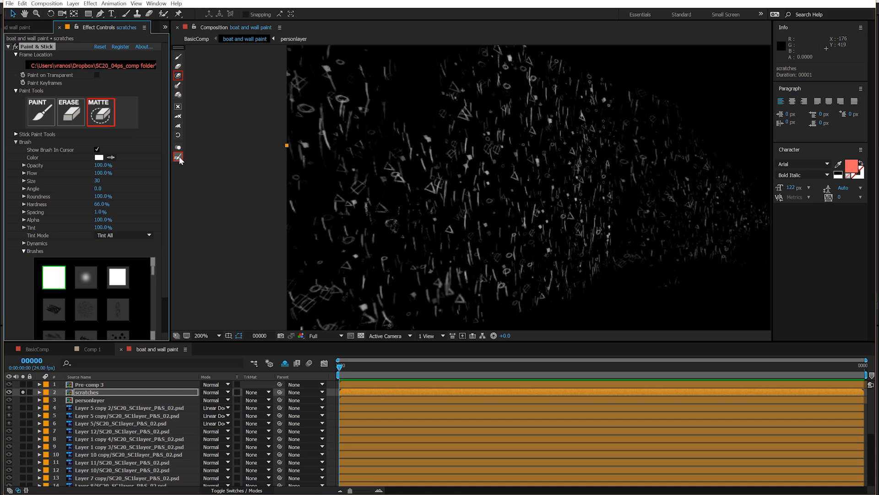
pyautogui.click(180, 157)
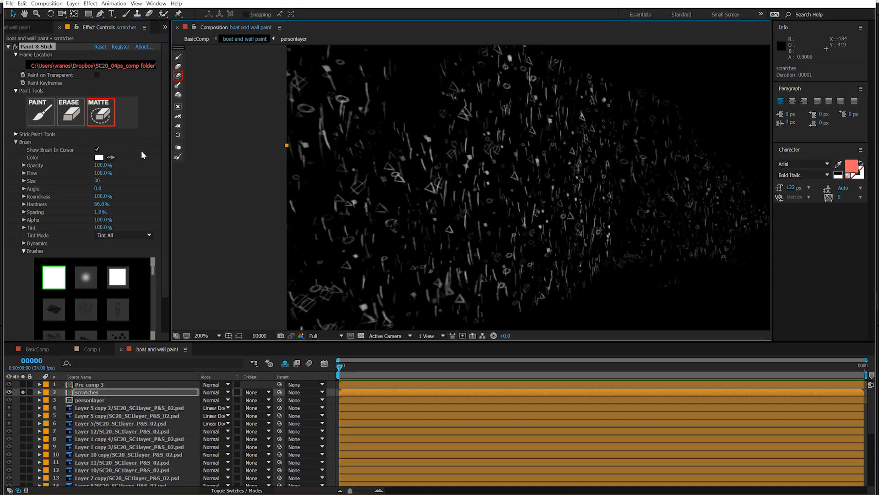
pyautogui.click(97, 150)
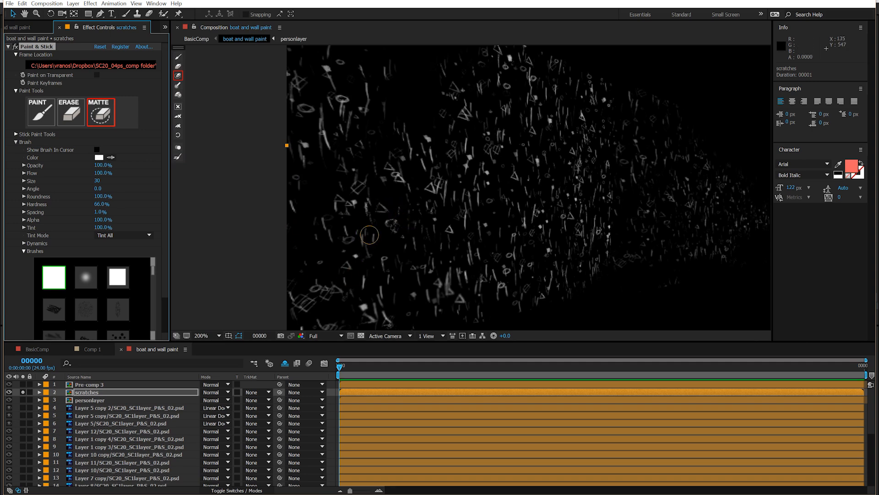
# - Matte out a patch of the wall scratches with a brush size of 111 and stop soloing the 'scratches' layer
pyautogui.moveTo(378, 227); pyautogui.dragTo(422, 217)
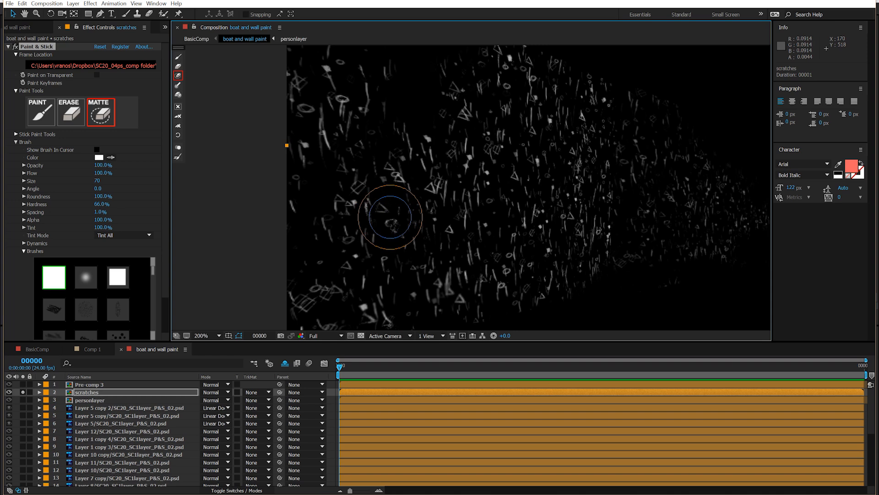
pyautogui.moveTo(422, 217); pyautogui.dragTo(426, 217)
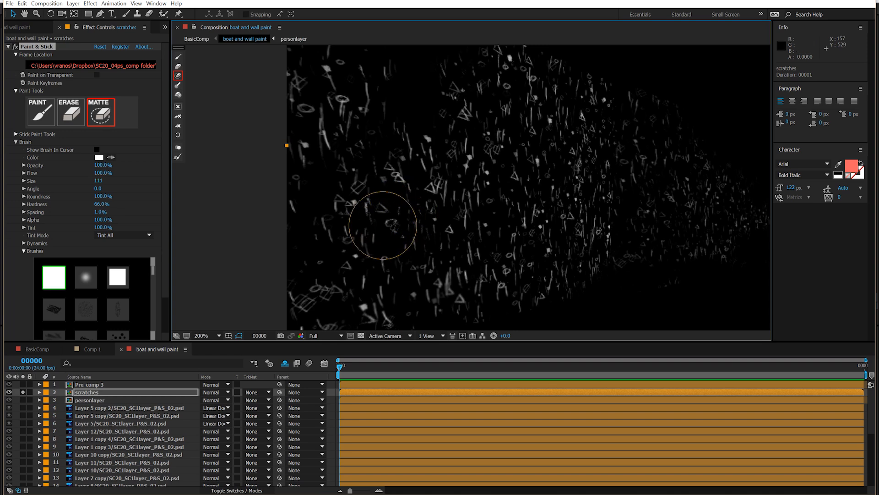
pyautogui.moveTo(397, 212)
pyautogui.mouseDown()
pyautogui.moveTo(383, 196)
pyautogui.moveTo(396, 156)
pyautogui.mouseUp()
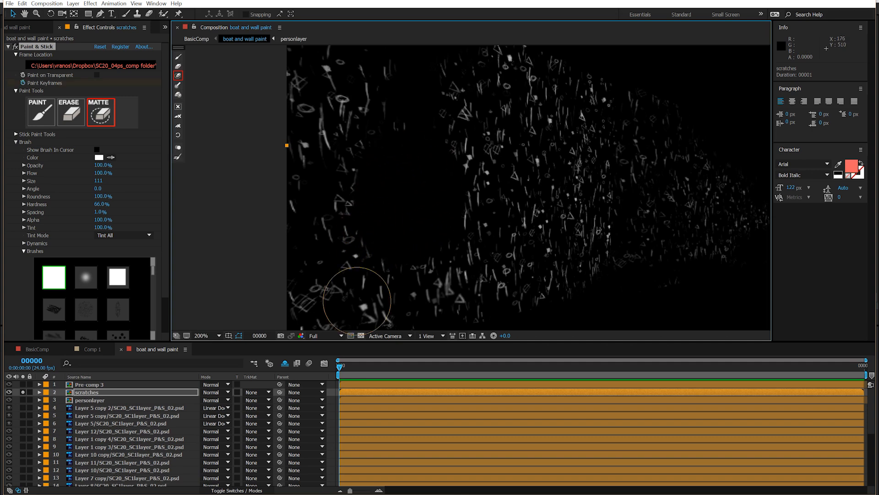
pyautogui.click(23, 392)
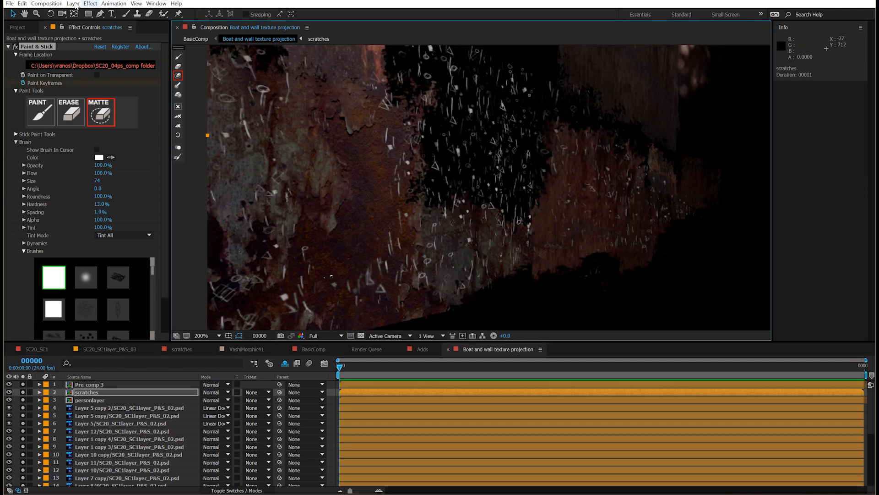
# - Add a white solid above 'scratches' with Paint & Stick and paint a white stick figure on the near wall
pyautogui.click(73, 3)
pyautogui.moveTo(87, 14)
pyautogui.click(242, 23)
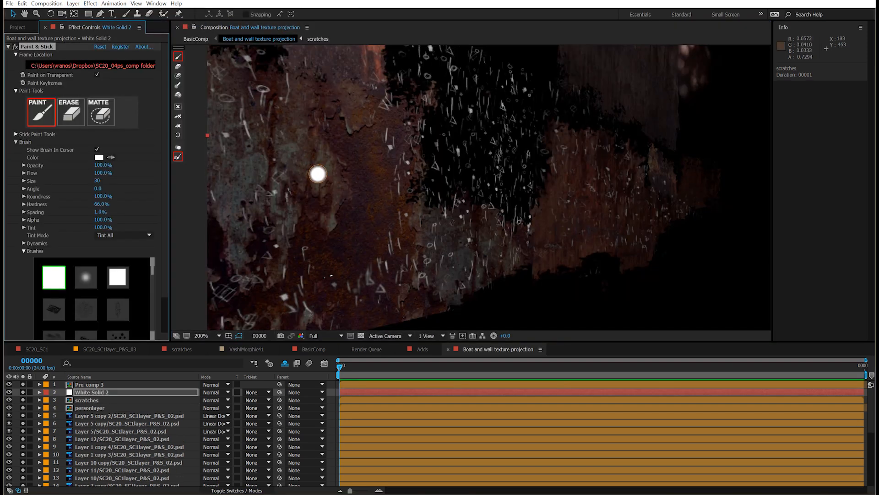
pyautogui.moveTo(350, 157)
pyautogui.mouseDown()
pyautogui.moveTo(356, 189)
pyautogui.moveTo(351, 157)
pyautogui.mouseUp()
pyautogui.moveTo(351, 192)
pyautogui.mouseDown()
pyautogui.moveTo(337, 258)
pyautogui.moveTo(363, 255)
pyautogui.moveTo(335, 216)
pyautogui.moveTo(372, 217)
pyautogui.mouseUp()
# - Apply Roughen Edges to the stick figure layer with a border of 1.60 and a scale of 10.0
pyautogui.click(90, 3)
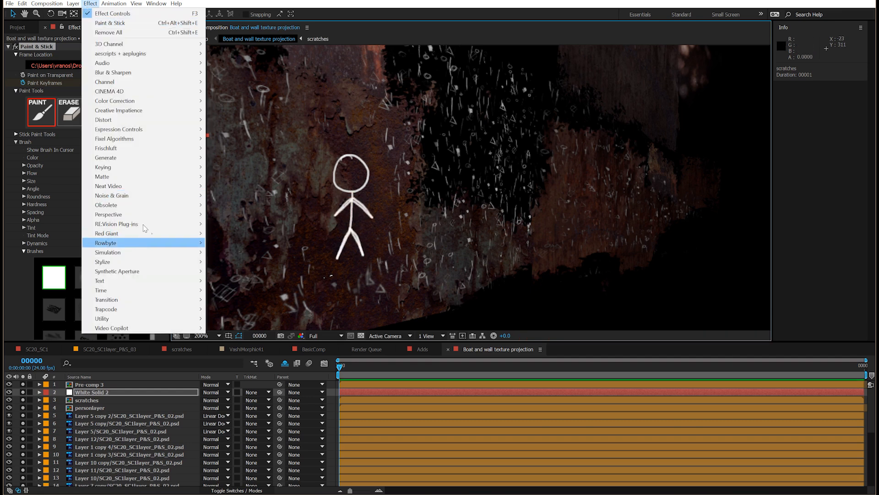
pyautogui.moveTo(170, 262)
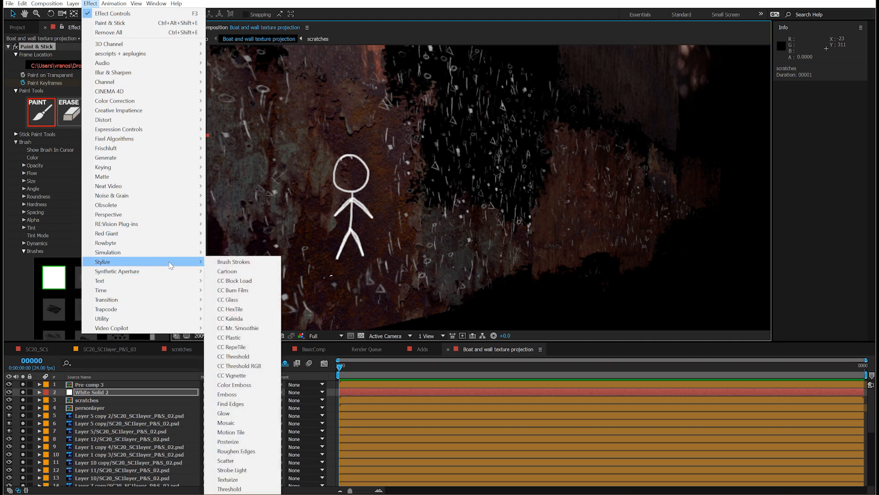
pyautogui.click(236, 451)
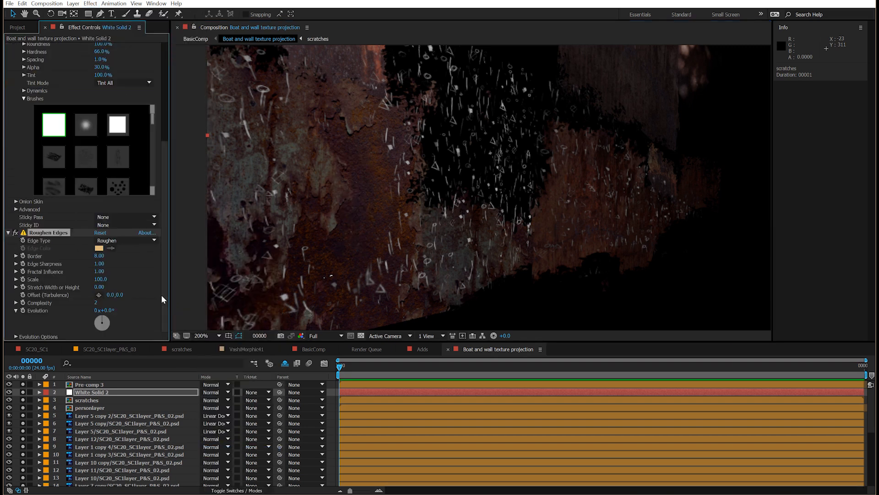
pyautogui.moveTo(98, 256)
pyautogui.mouseDown()
pyautogui.moveTo(64, 257)
pyautogui.moveTo(49, 279)
pyautogui.moveTo(94, 257)
pyautogui.mouseUp()
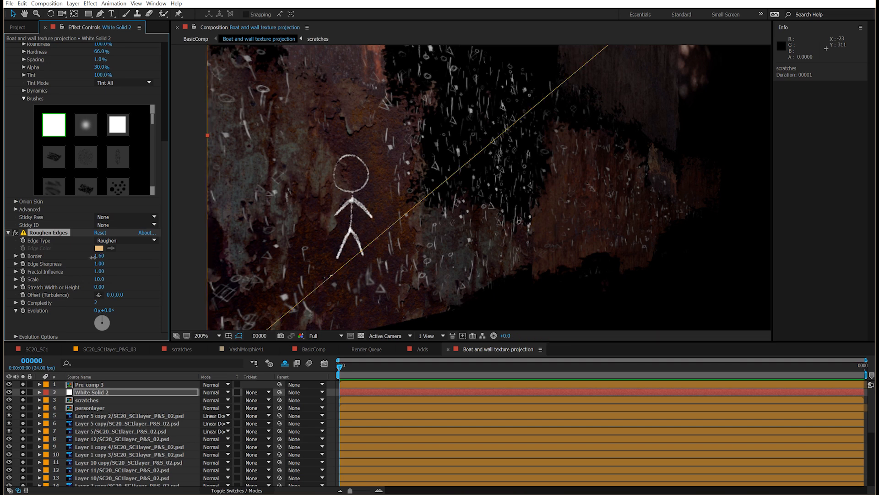
# - Lower the opacity of the 'White Solid 2' layer to 33%
pyautogui.click(145, 393)
pyautogui.press('t')
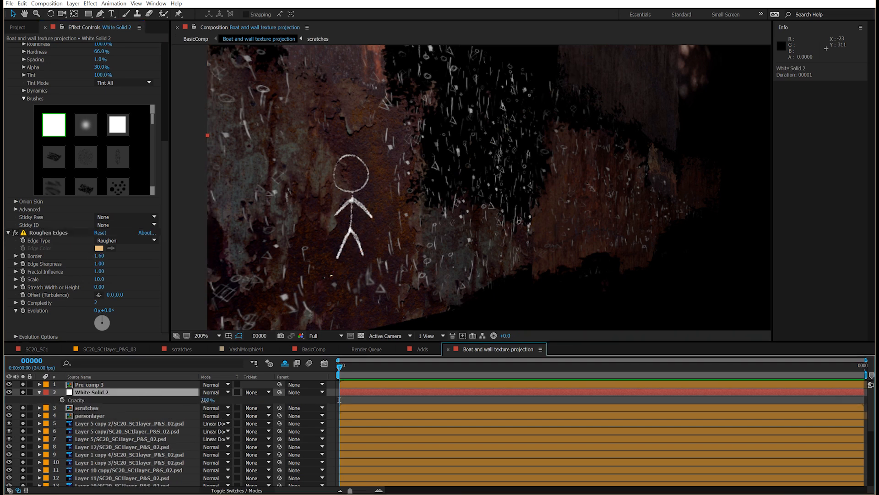
pyautogui.moveTo(196, 402); pyautogui.dragTo(172, 400)
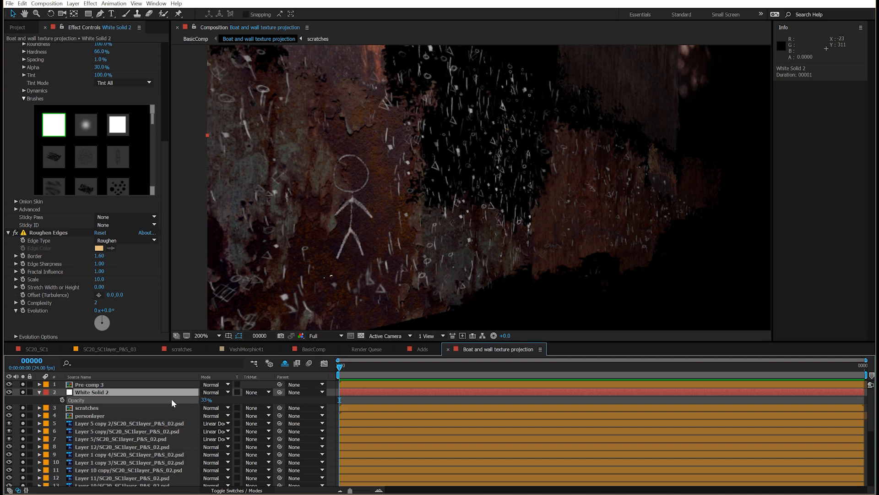
pyautogui.click(191, 241)
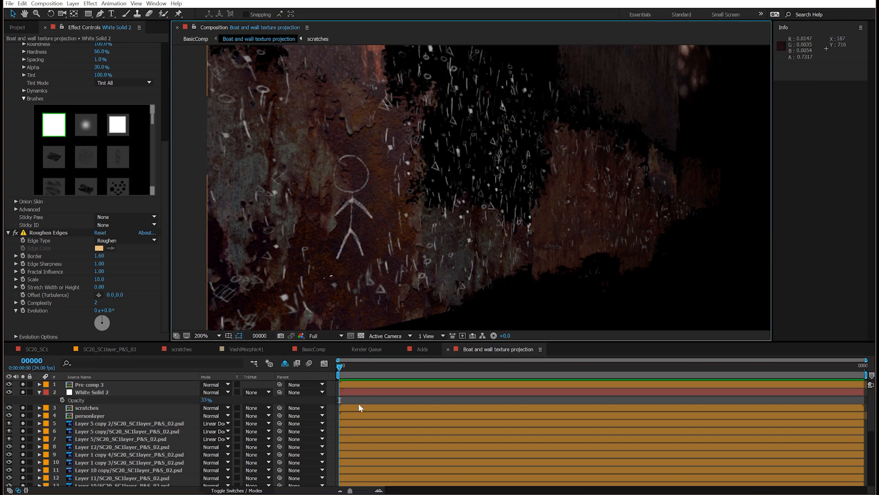
# - Return to BasicComp, select the 'Boat and wall paint' layer and solo 'Boat and wall texture projection'
pyautogui.press('Tab')
pyautogui.click(323, 411)
pyautogui.click(110, 403)
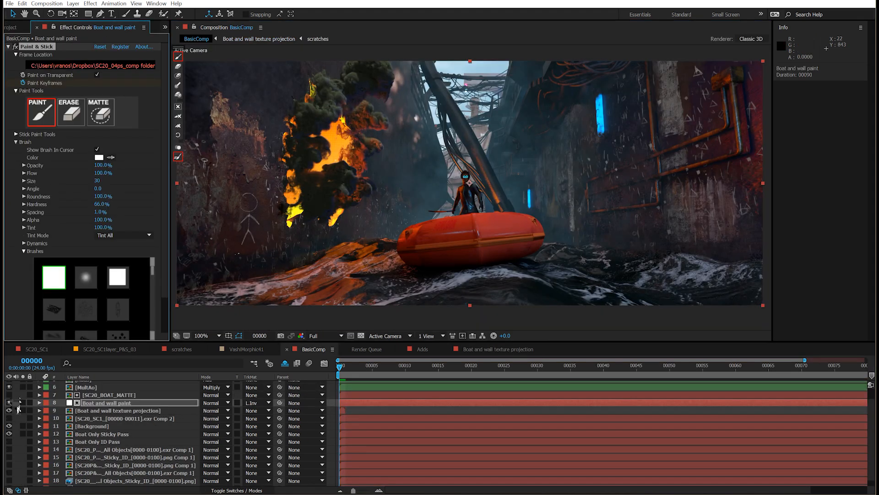
pyautogui.click(22, 411)
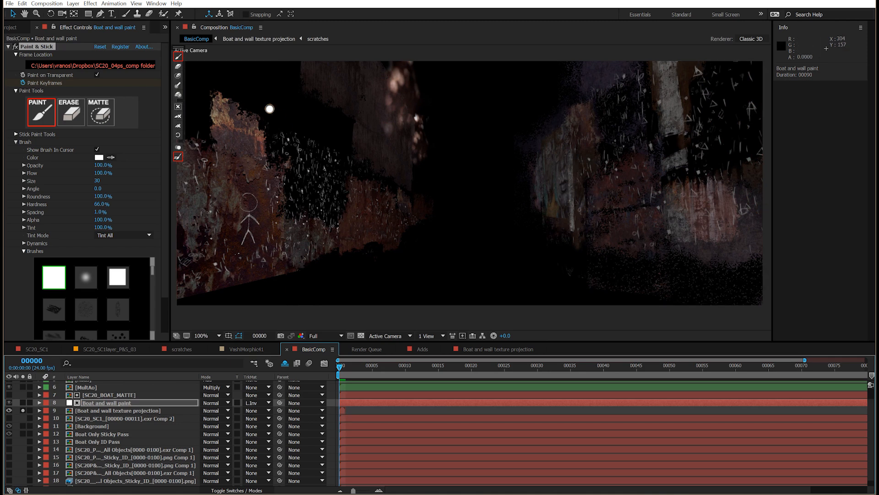
# - Capture the soloed wall artwork as paint, then unsolo and hide the 'Boat and wall texture projection' layer
pyautogui.hotkey('ctrl', 'z')
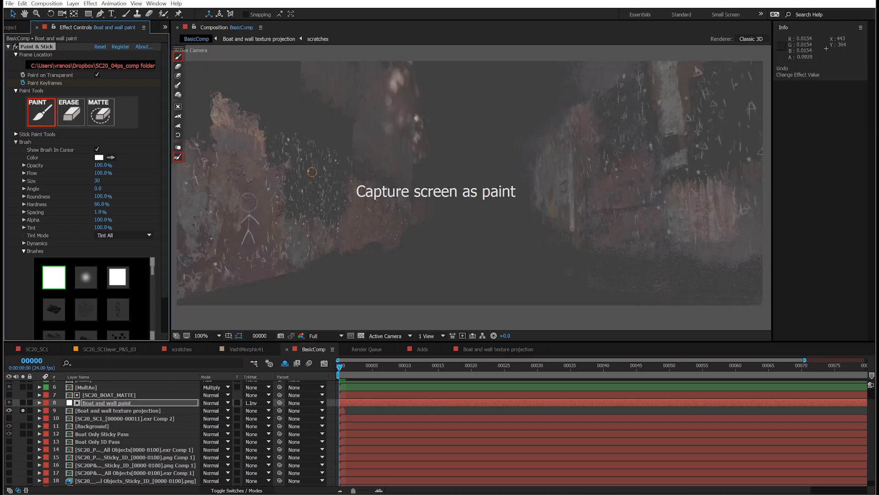
pyautogui.keyDown('ctrl'); pyautogui.keyDown('shift'); pyautogui.click(312, 172); pyautogui.keyUp('shift'); pyautogui.keyUp('ctrl')
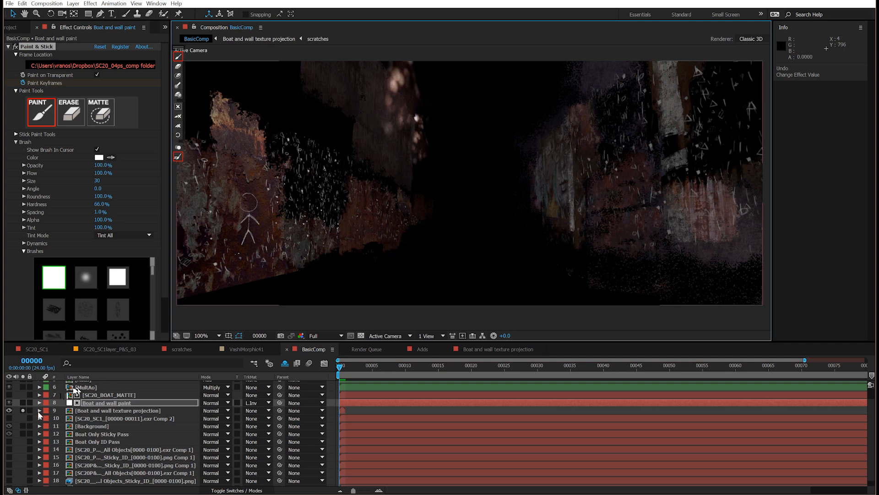
pyautogui.click(23, 411)
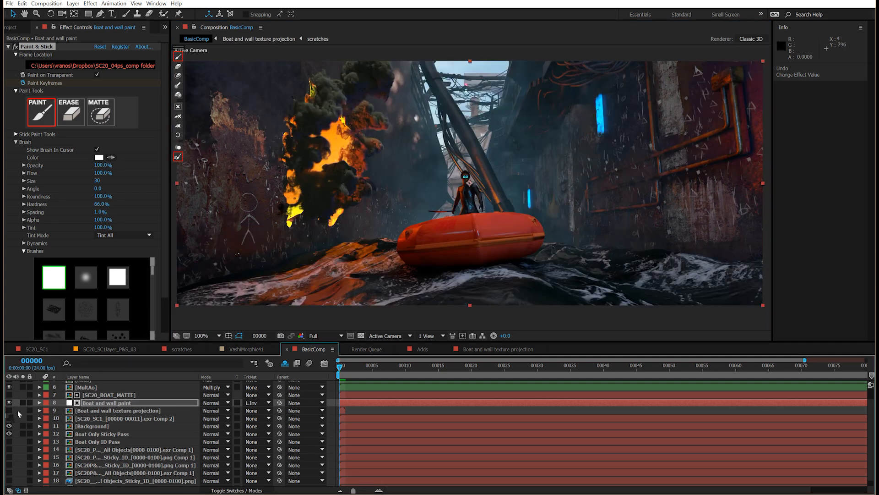
# - Solo 'Boat and wall paint', compare it with its track matte set to None, and undo the matte change
pyautogui.click(23, 402)
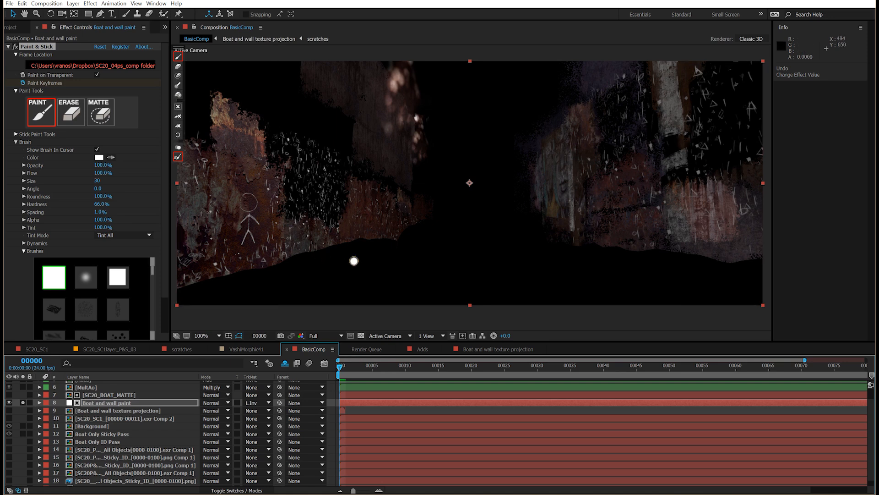
pyautogui.click(253, 402)
pyautogui.click(265, 409)
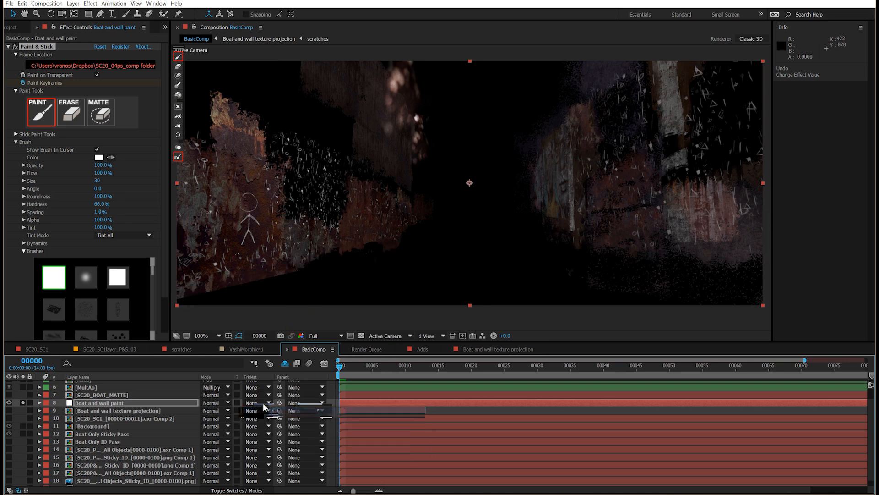
pyautogui.hotkey('ctrl', 'z')
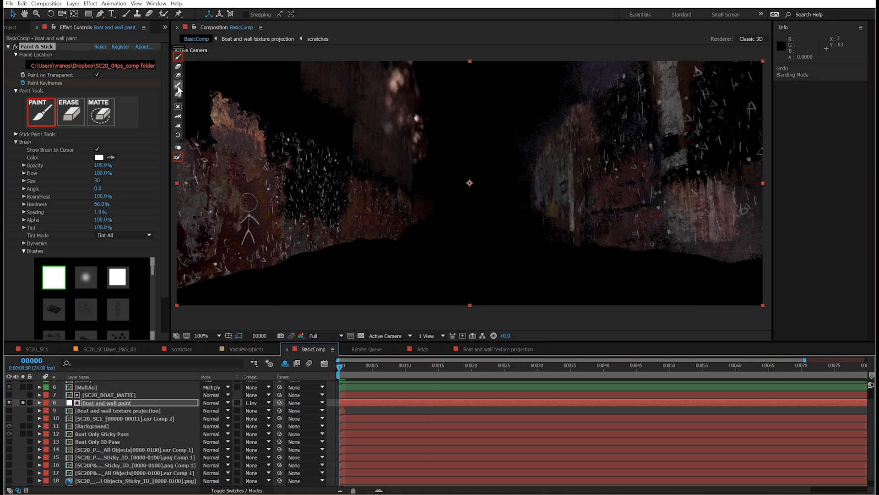
pyautogui.press('space')
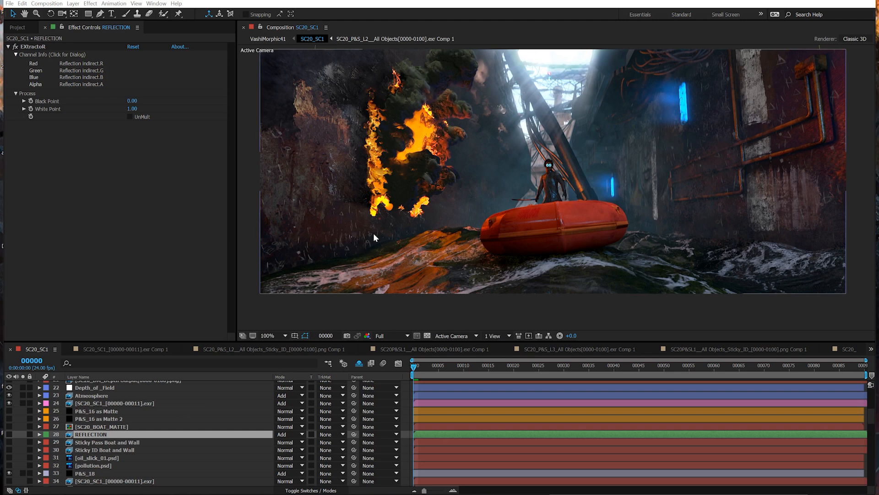
# - Turn on and solo the REFLECTION layer in SC20_SC1, and add an Exposure effect to it
pyautogui.click(9, 434)
pyautogui.click(22, 434)
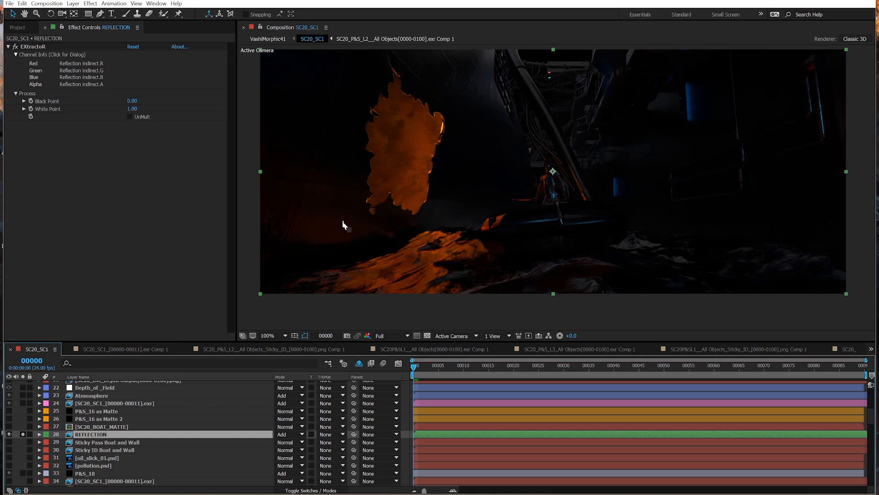
pyautogui.click(90, 4)
pyautogui.click(101, 19)
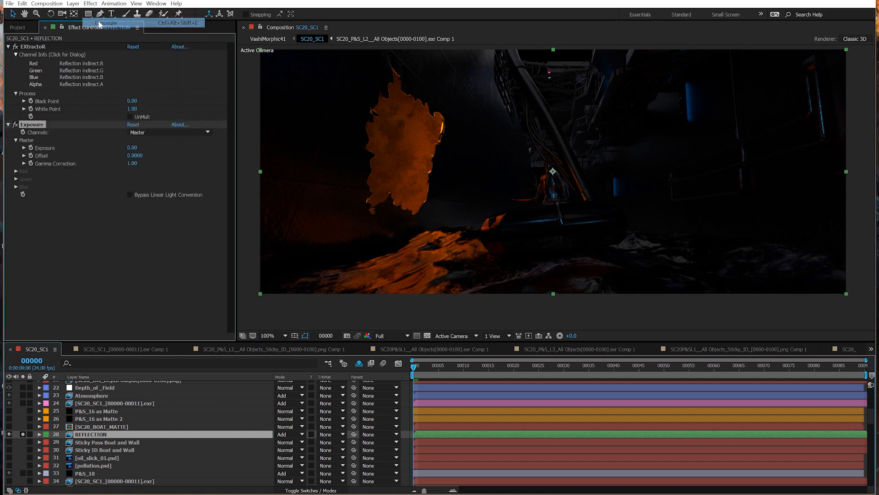
# - Raise the REFLECTION layer's Exposure to 3.20, unsolo the layer and fine-tune the value to 3.50
pyautogui.moveTo(129, 146); pyautogui.dragTo(285, 152)
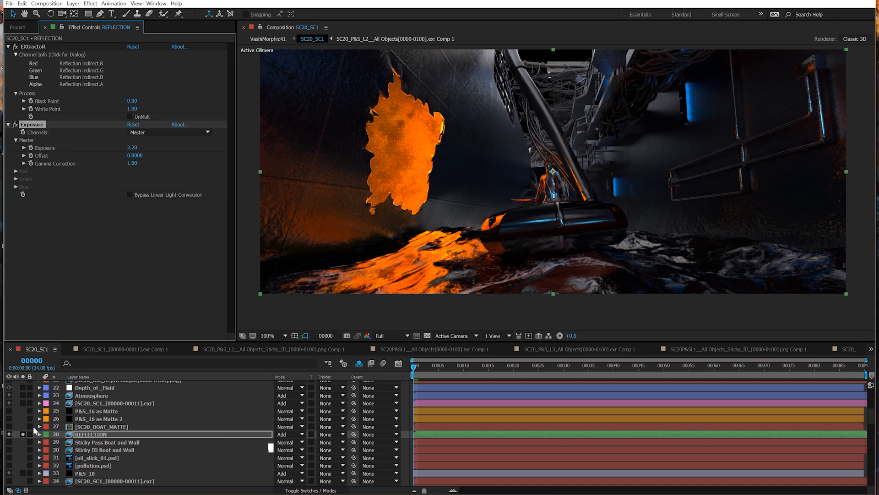
pyautogui.click(23, 434)
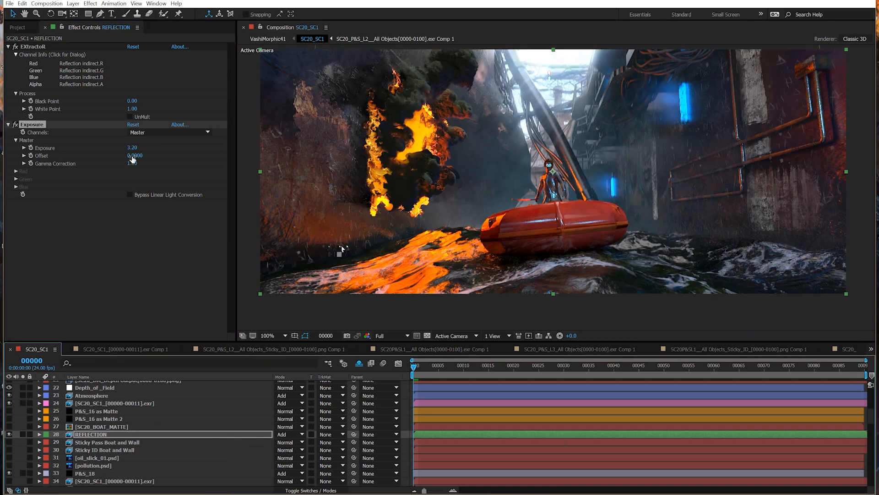
pyautogui.moveTo(135, 148); pyautogui.dragTo(151, 149)
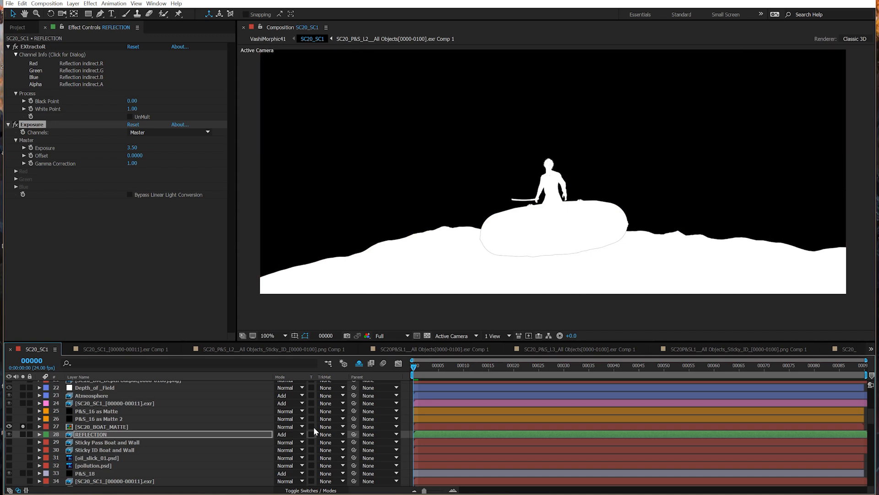
# - Set the REFLECTION layer's track matte to Luma Inverted Matte using SC20_BOAT_MATTE
pyautogui.click(222, 437)
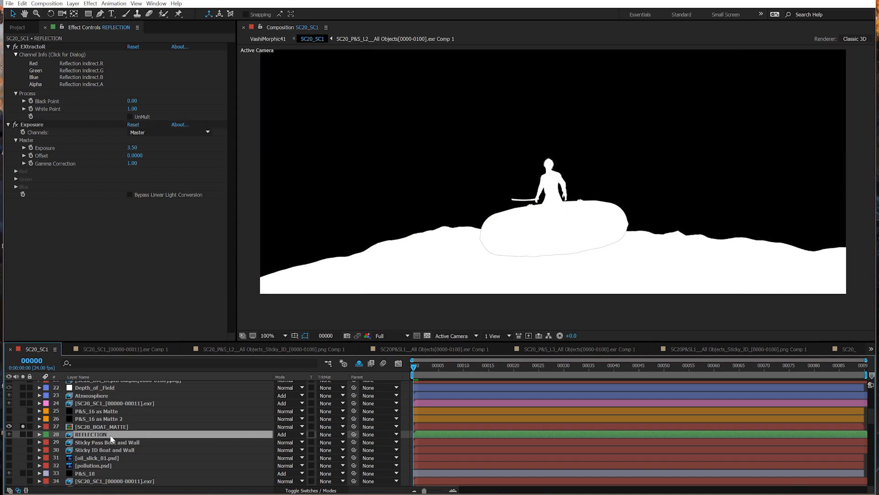
pyautogui.click(331, 438)
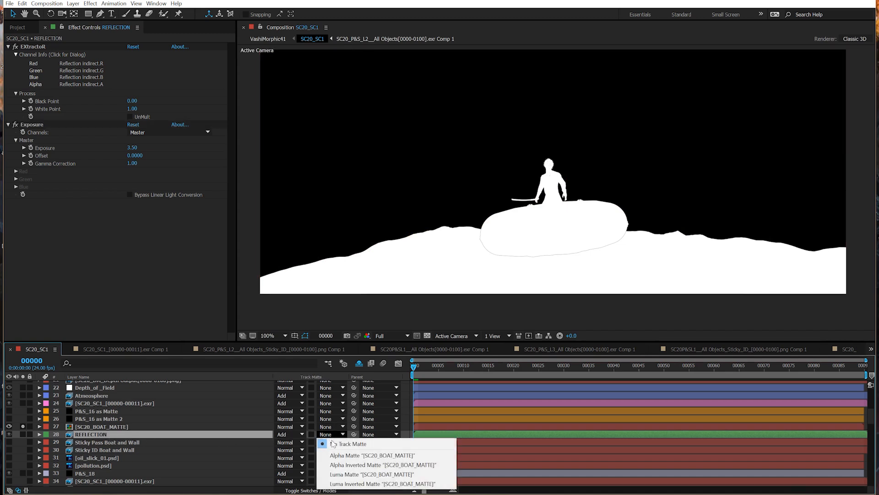
pyautogui.click(349, 483)
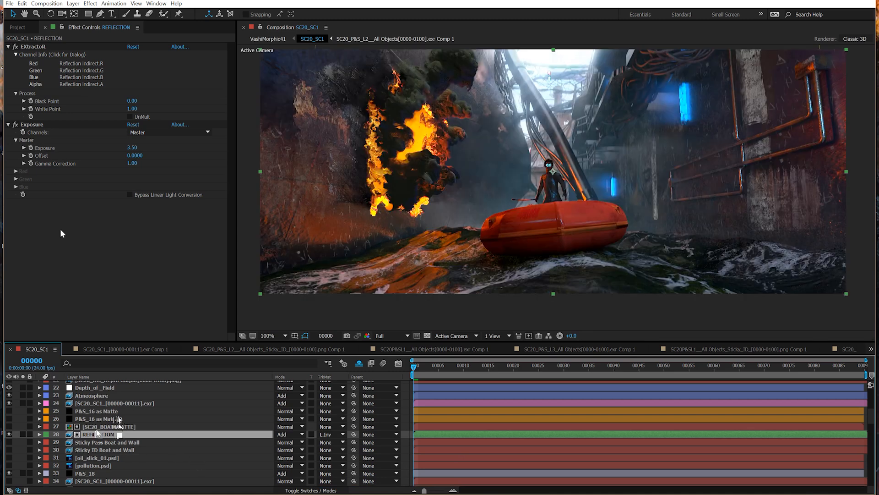
# - Compare the scene with the REFLECTION layer's Exposure effect switched off and on
pyautogui.click(16, 124)
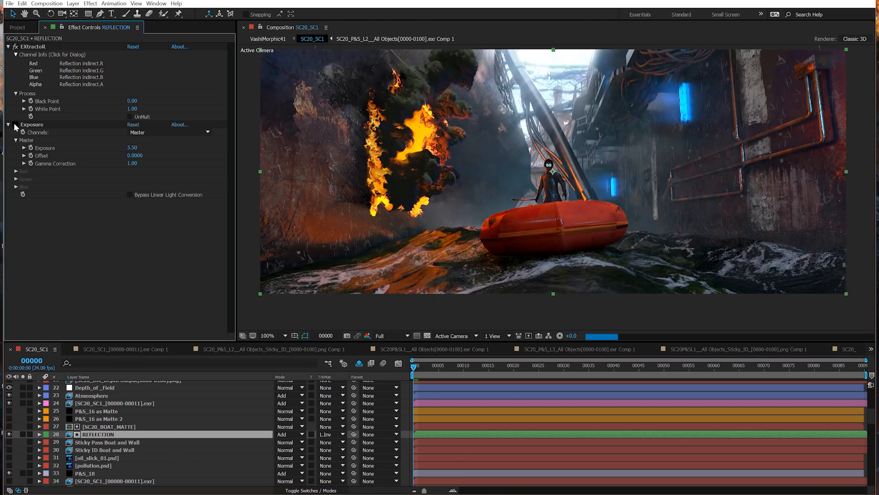
pyautogui.click(15, 125)
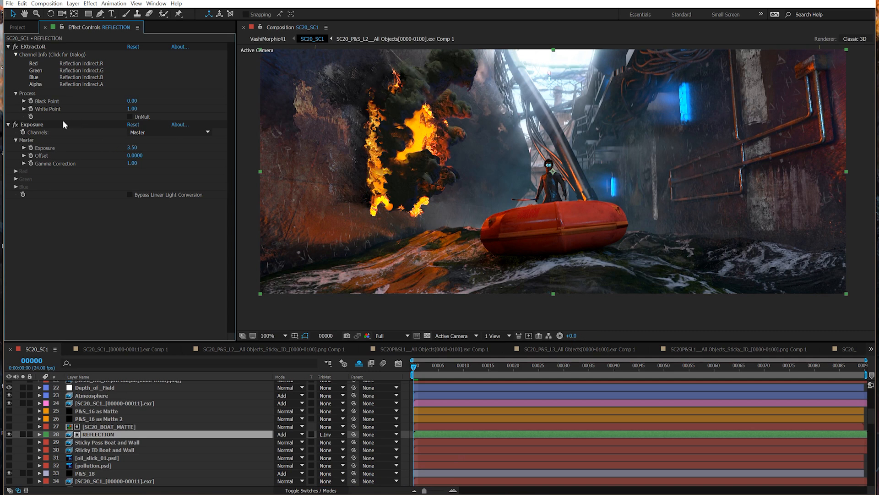
pyautogui.click(15, 125)
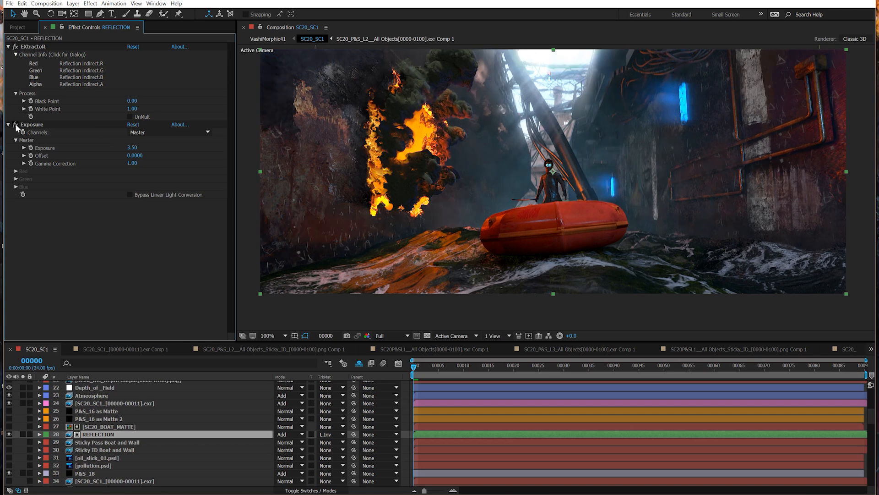
pyautogui.click(15, 124)
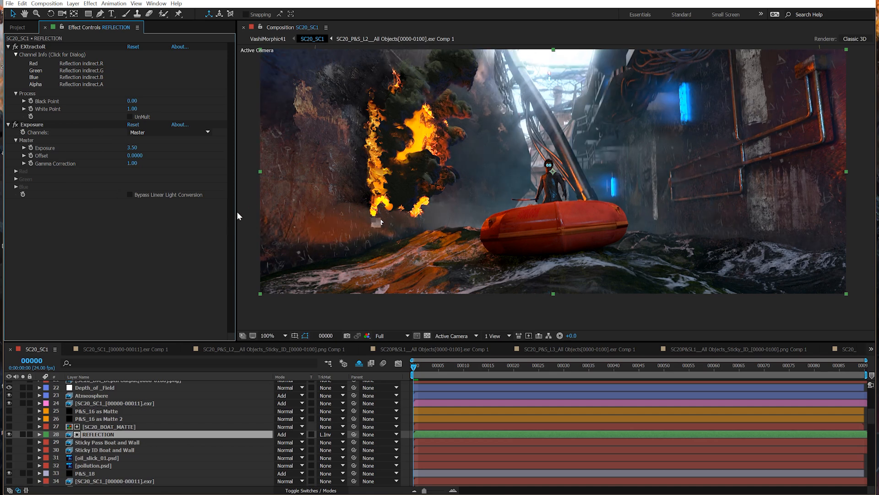
pyautogui.click(15, 124)
pyautogui.click(15, 124)
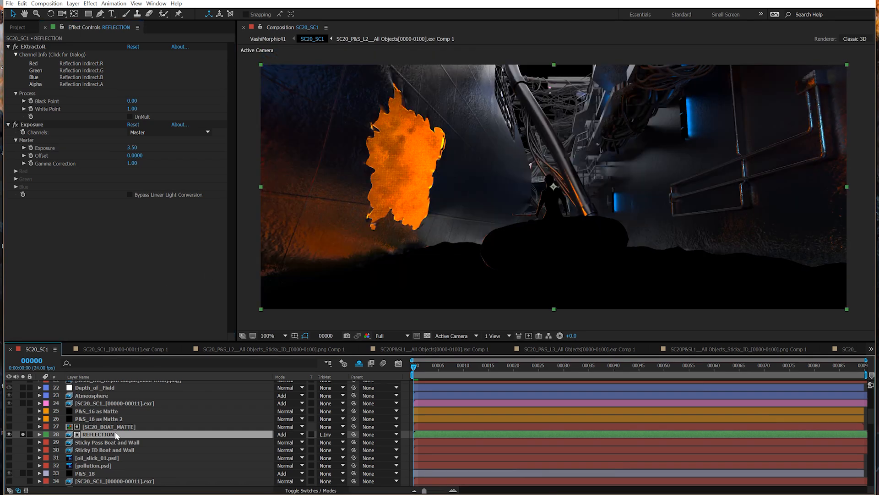
# - Add a Set Matte effect to the REFLECTION layer
pyautogui.click(114, 428)
pyautogui.click(115, 434)
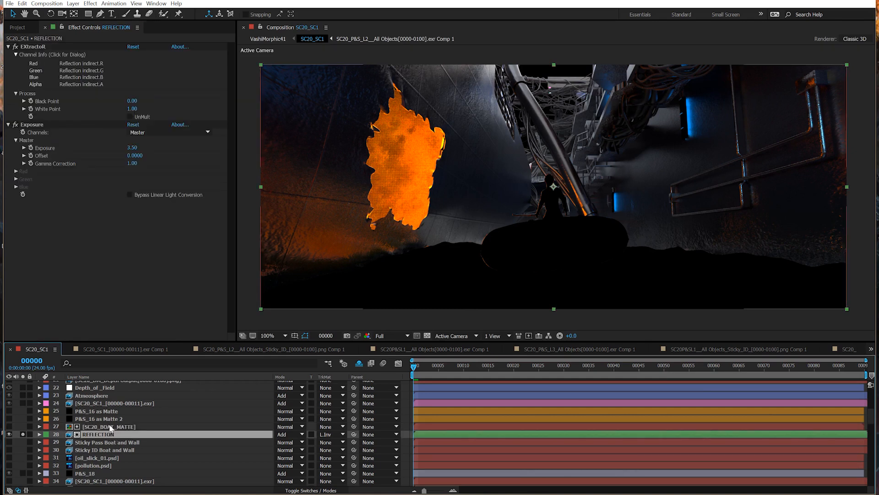
pyautogui.click(91, 4)
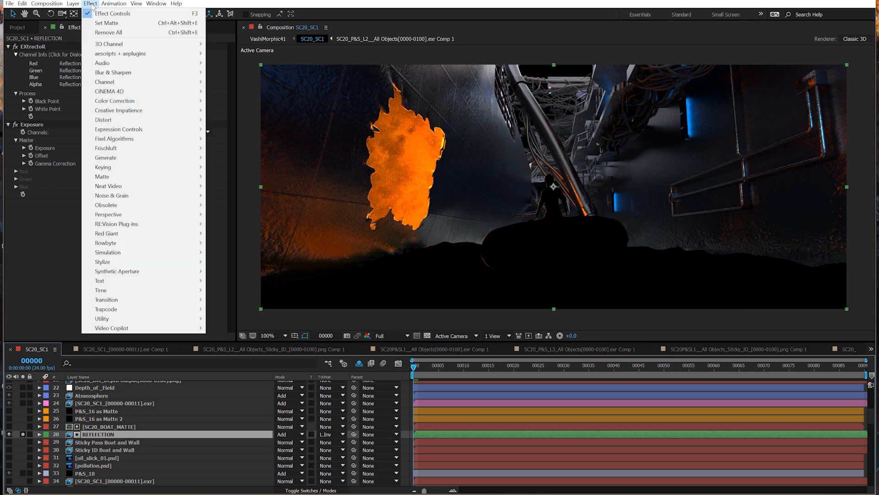
pyautogui.moveTo(165, 83)
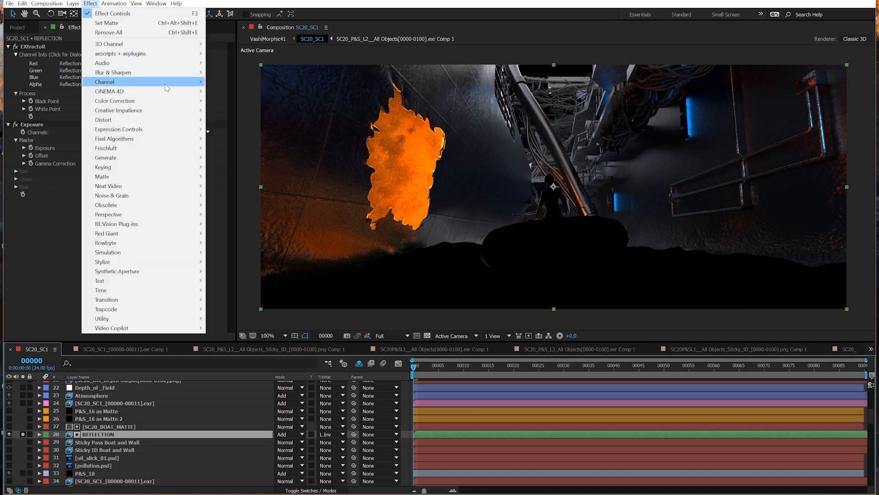
pyautogui.click(257, 176)
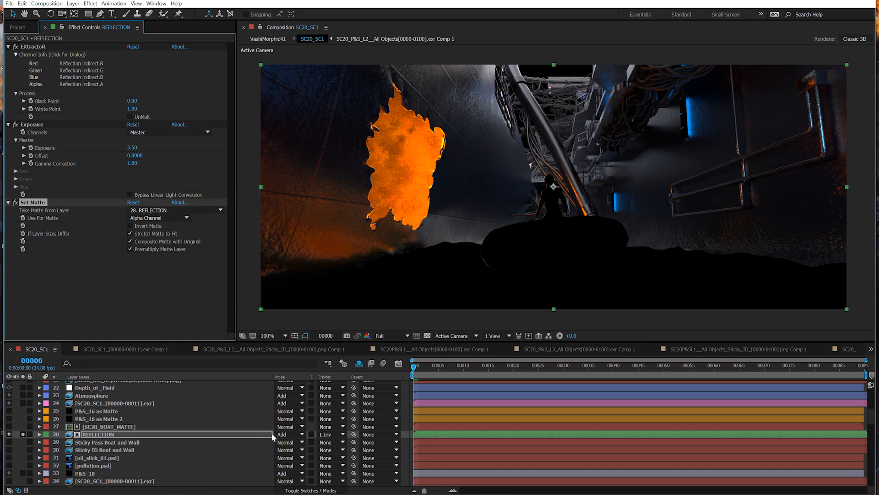
# - Show and solo the SC20_BOAT_MATTE layer to inspect the matte, and unsolo it again
pyautogui.click(10, 426)
pyautogui.moveTo(22, 426); pyautogui.dragTo(22, 434)
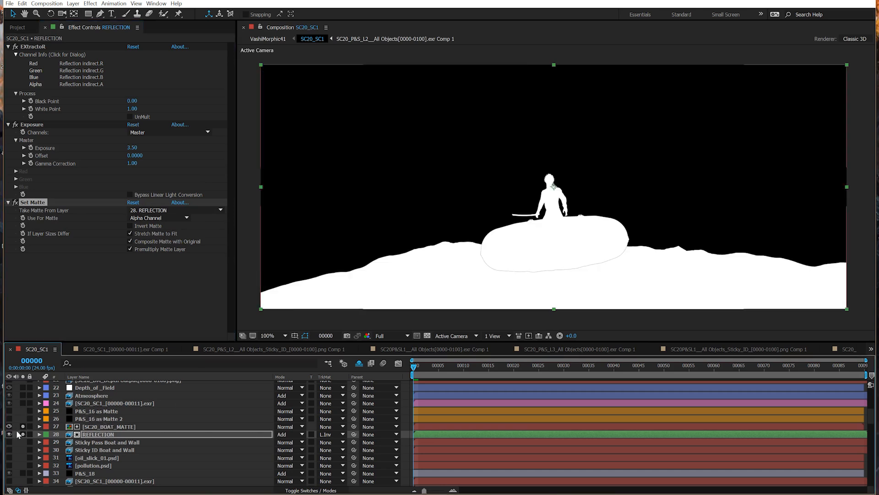
pyautogui.click(24, 425)
# - Make Set Matte take its matte from layer 27 SC20_BOAT_MATTE, using Luminance with Invert Matte enabled
pyautogui.click(152, 210)
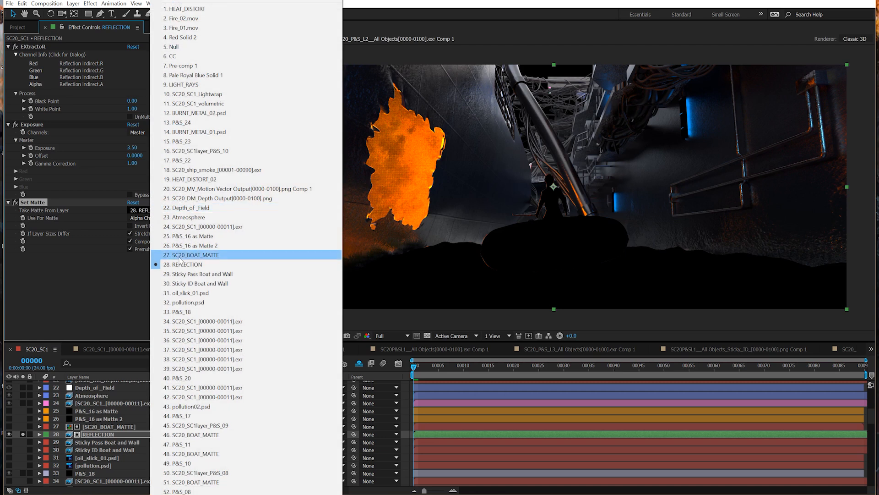
pyautogui.click(180, 259)
pyautogui.click(179, 215)
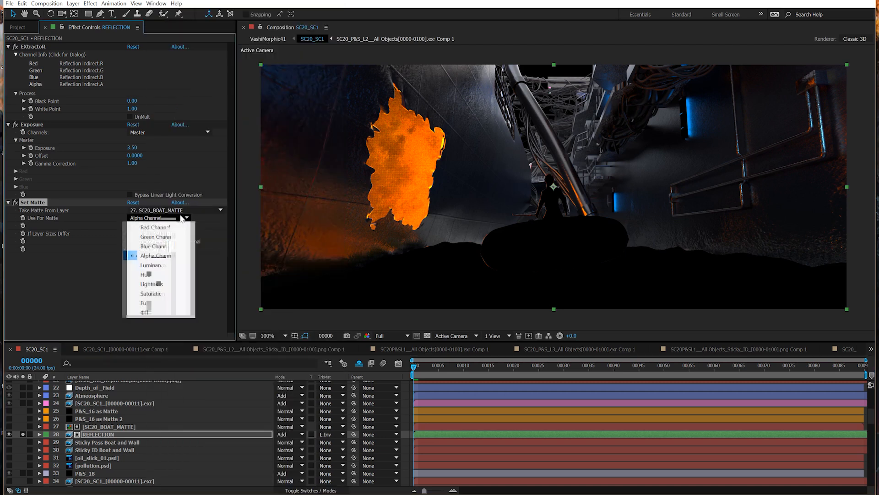
pyautogui.click(157, 266)
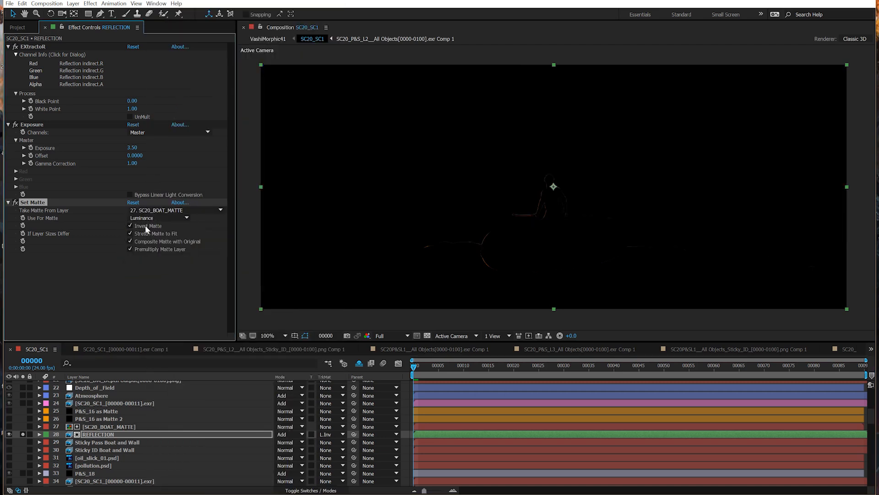
pyautogui.click(144, 226)
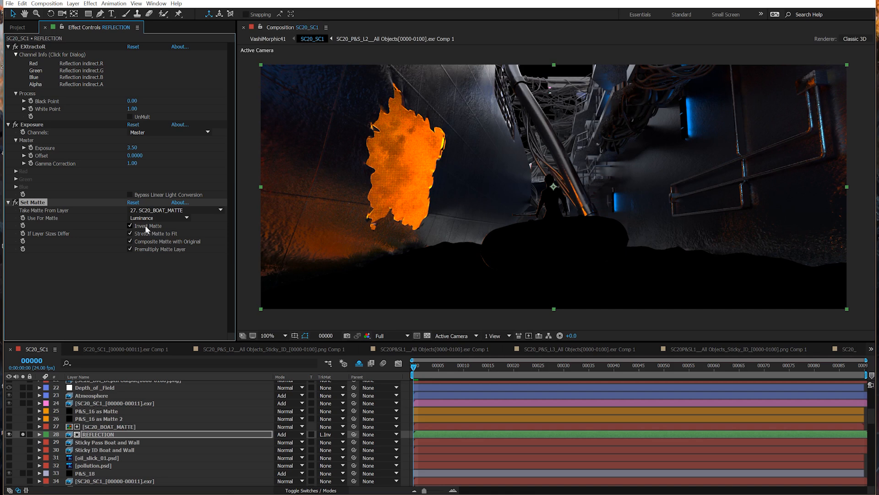
# - Set the REFLECTION layer's track matte back to No Track Matte
pyautogui.click(331, 436)
pyautogui.click(331, 436)
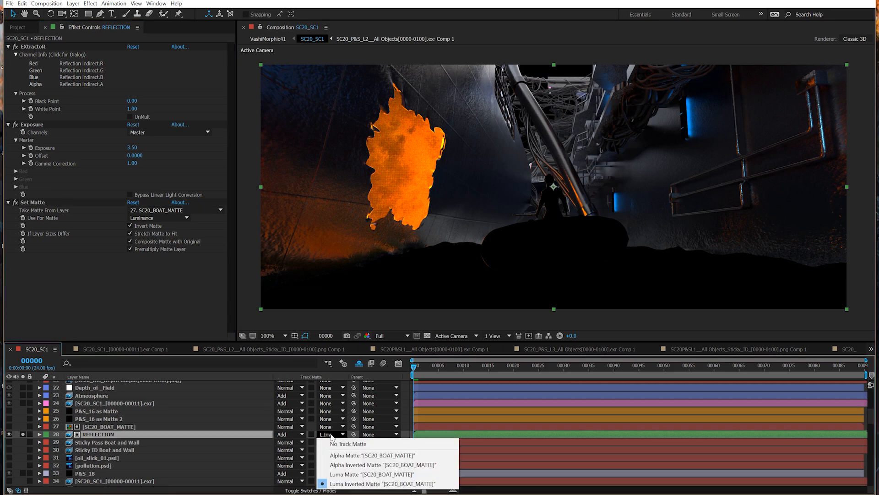
pyautogui.click(338, 442)
# - Create a new 1920 × 800 px solid above the REFLECTION layer and apply the Paint & Stick effect to it
pyautogui.click(73, 3)
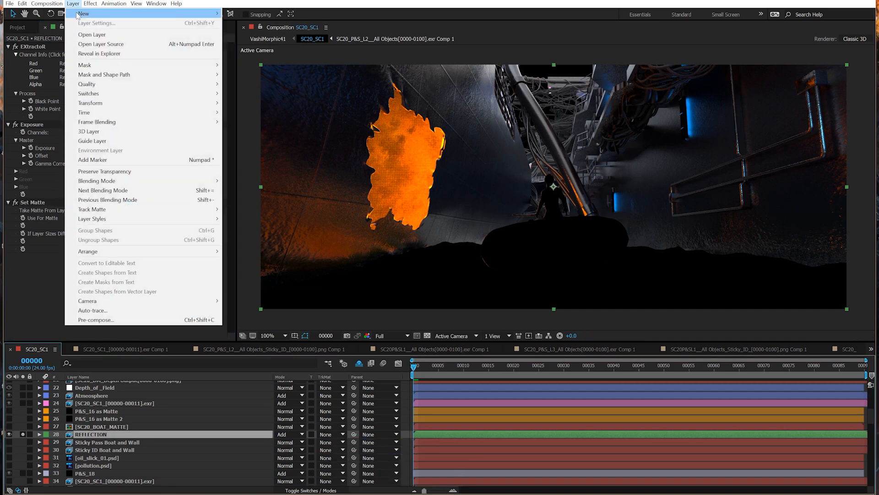
pyautogui.moveTo(138, 14)
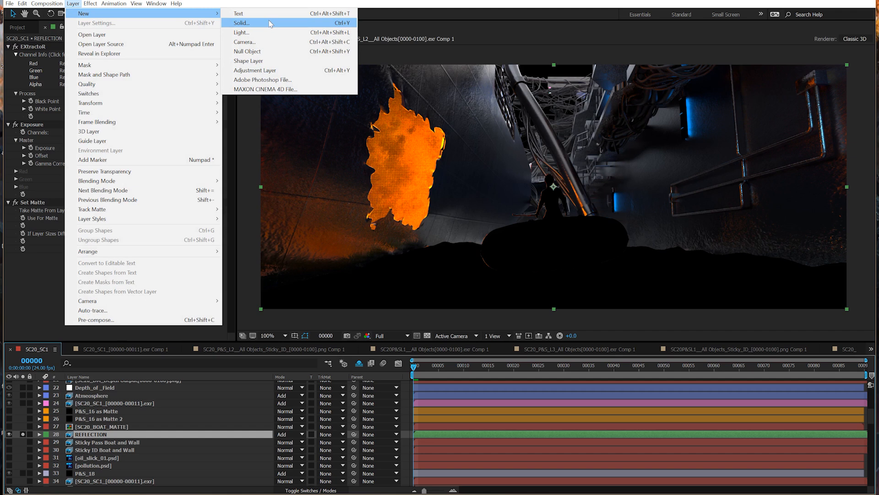
pyautogui.click(270, 24)
pyautogui.click(230, 293)
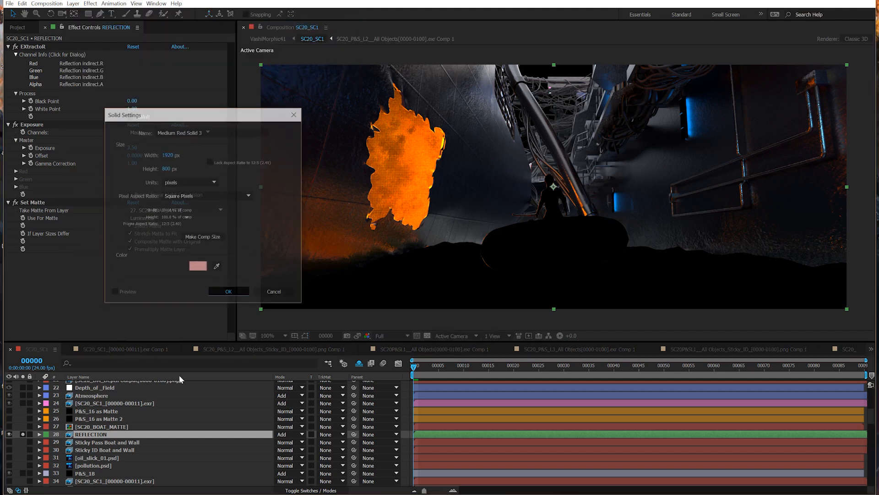
pyautogui.click(90, 4)
pyautogui.moveTo(130, 54)
pyautogui.click(235, 54)
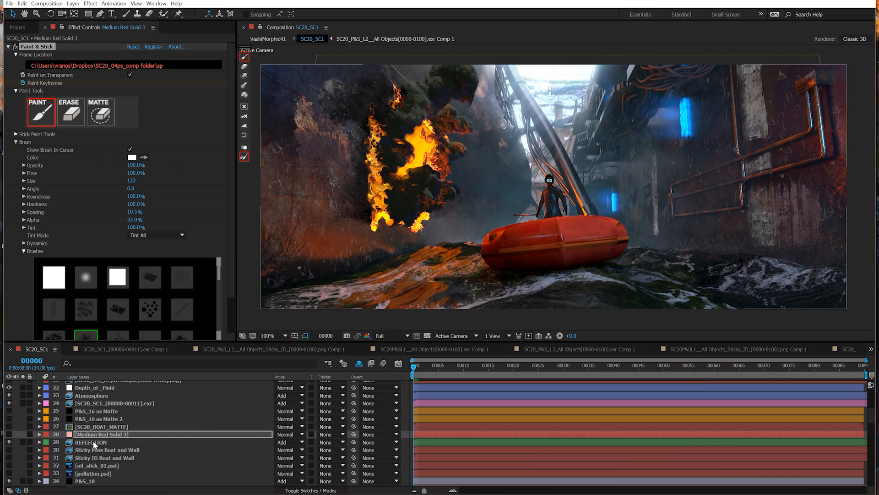
# - Set the REFLECTION layer's track matte to Alpha Matte using the new Medium Red Solid 3
pyautogui.click(120, 442)
pyautogui.click(329, 443)
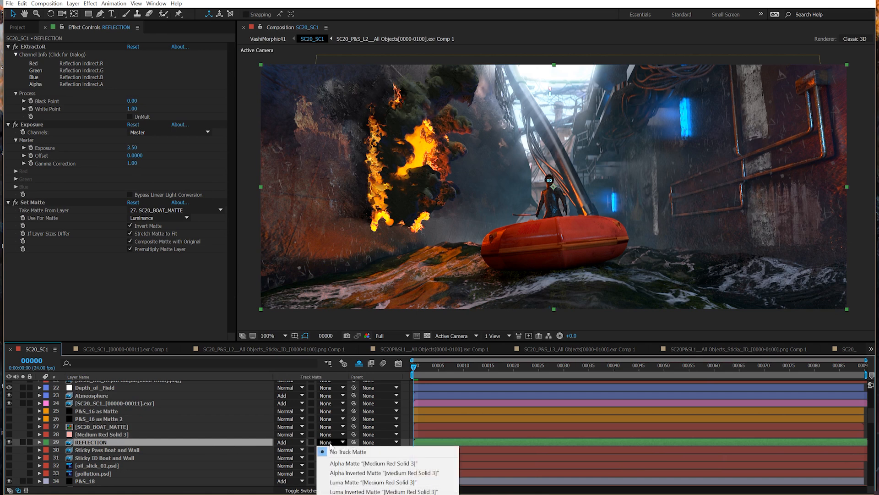
pyautogui.click(346, 463)
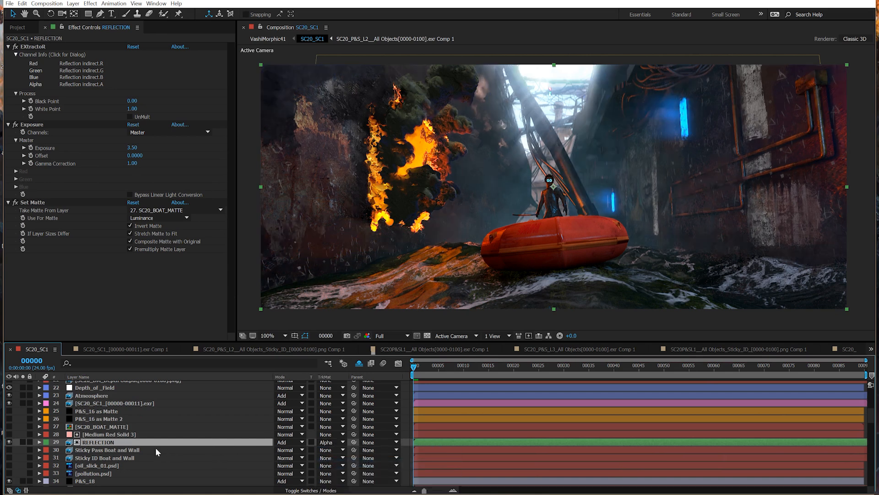
# - Rename the new red solid above REFLECTION as 'relfection Matte'
pyautogui.click(121, 435)
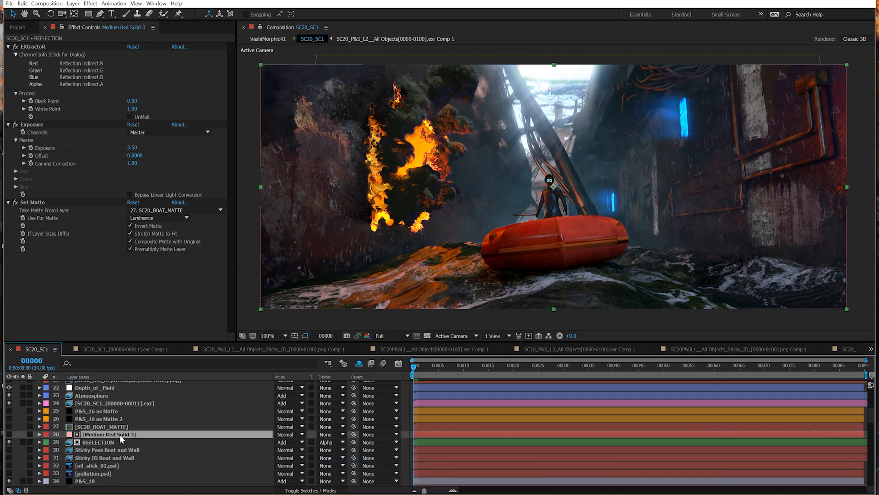
pyautogui.press('Return')
pyautogui.write('relfecti')
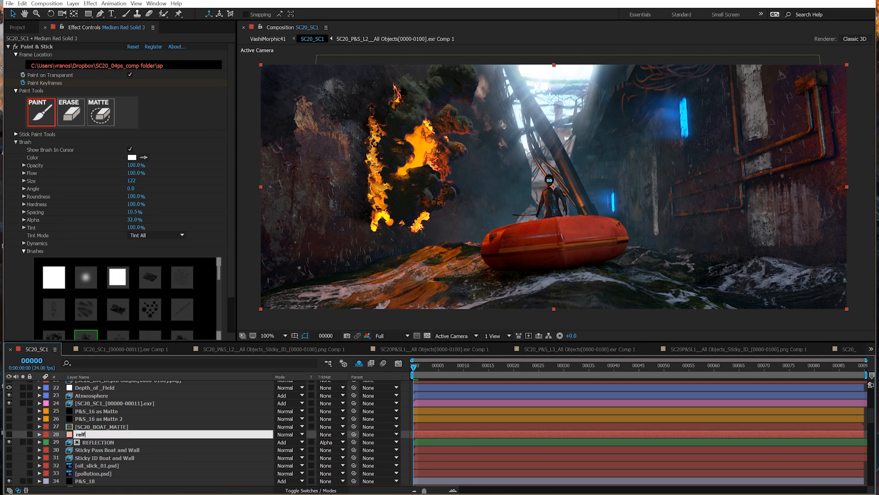
pyautogui.write('te')
pyautogui.press('Return')
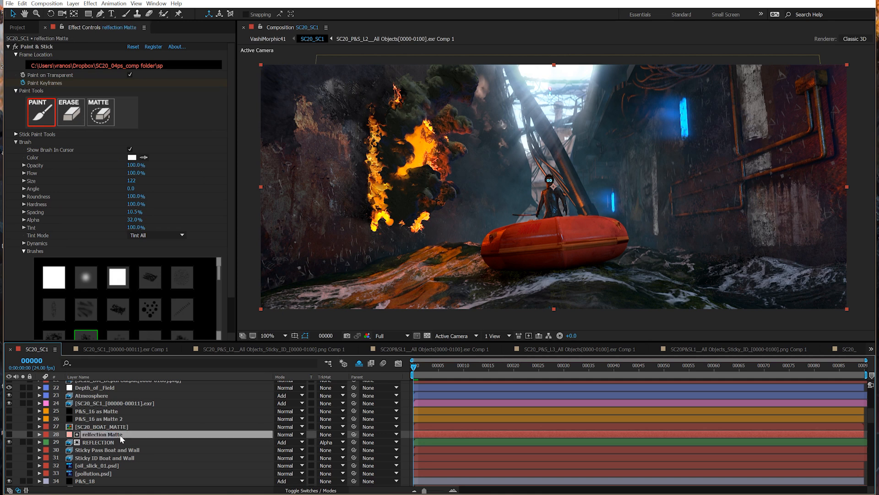
# - Solo the 'relfection Matte' layer and paint a white textured stroke along the water's edge below the fire
pyautogui.click(23, 434)
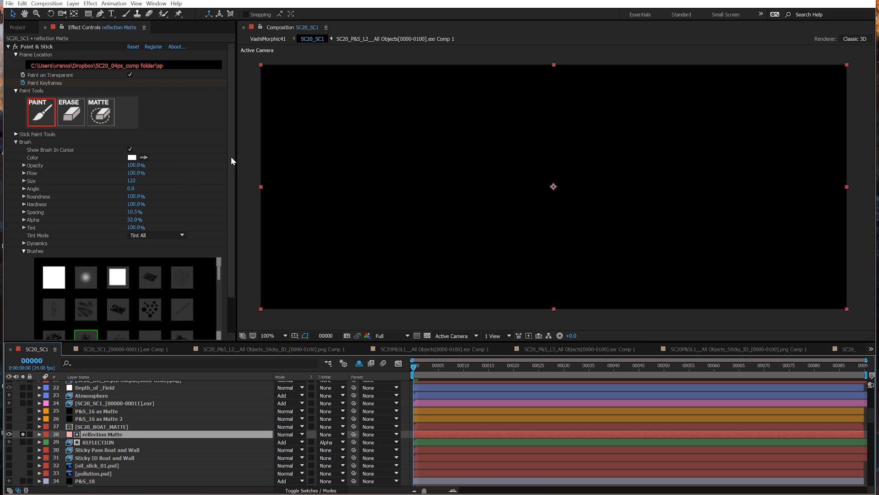
pyautogui.scroll(-3, 230, 174)
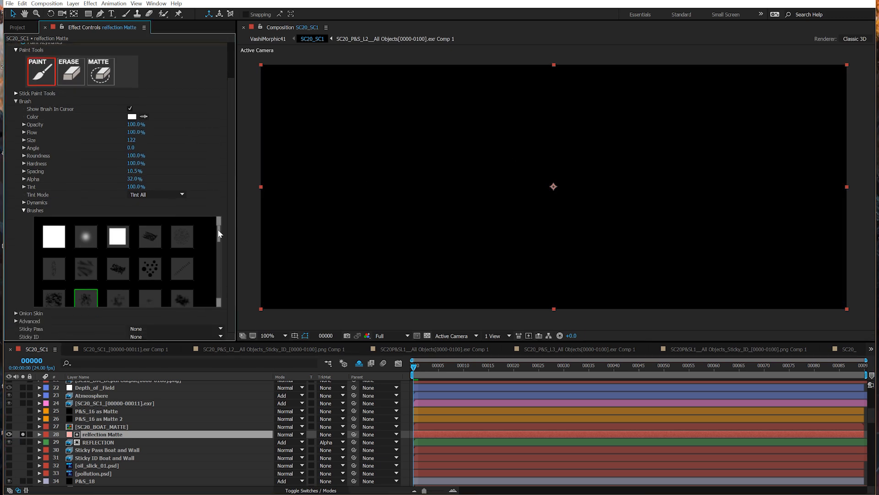
pyautogui.scroll(-3, 218, 233)
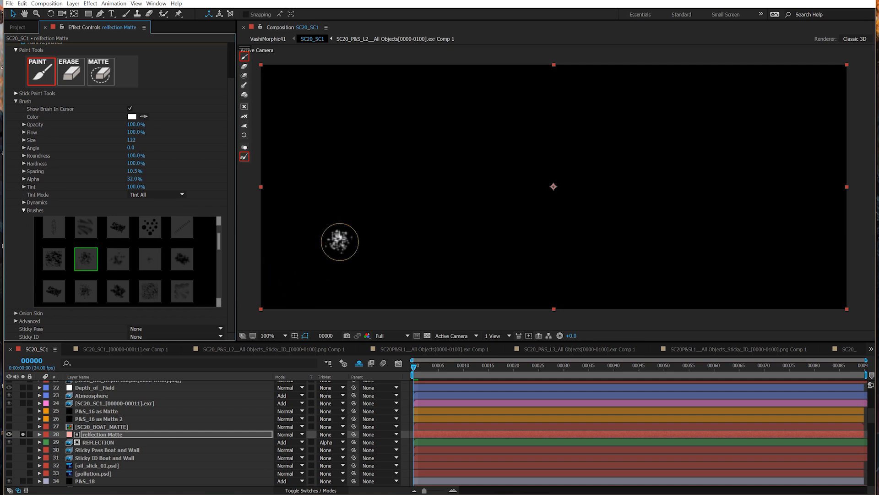
pyautogui.moveTo(345, 255)
pyautogui.mouseDown()
pyautogui.moveTo(407, 242)
pyautogui.moveTo(357, 252)
pyautogui.mouseUp()
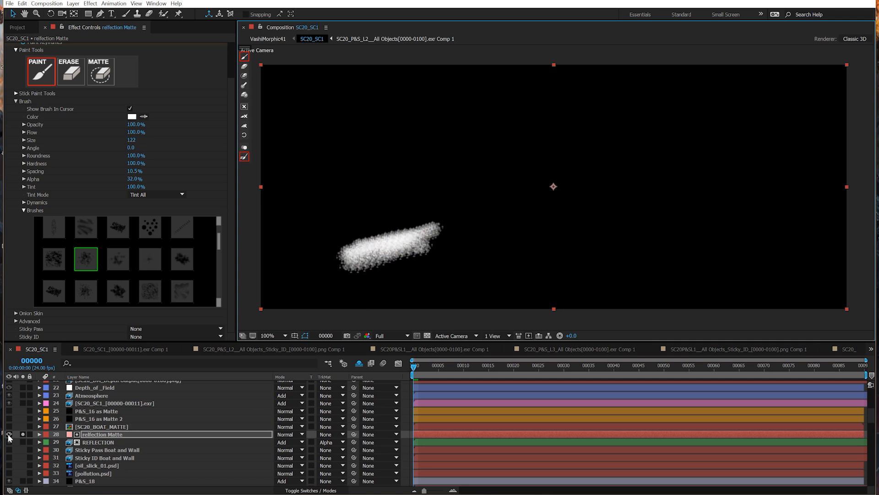
# - Hide the matte layer, solo REFLECTION, and extend the painted reflection further toward the left wall
pyautogui.moveTo(9, 435); pyautogui.dragTo(9, 443)
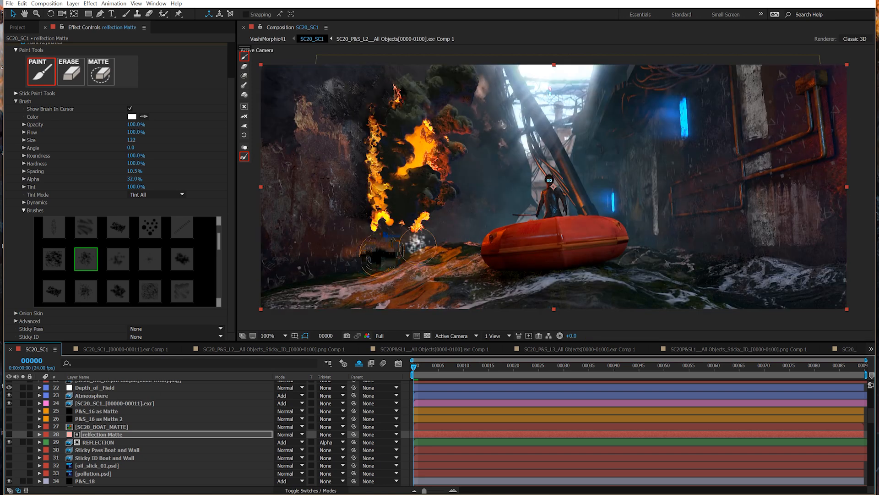
pyautogui.click(23, 442)
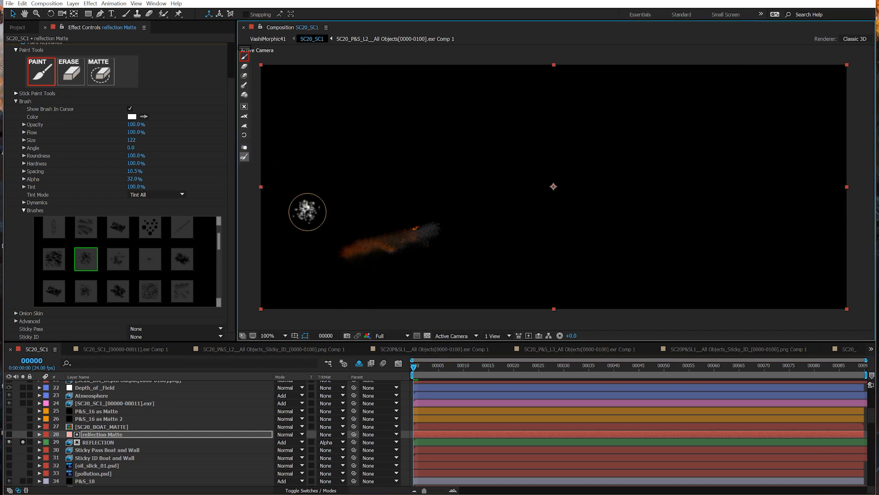
pyautogui.press('shift')
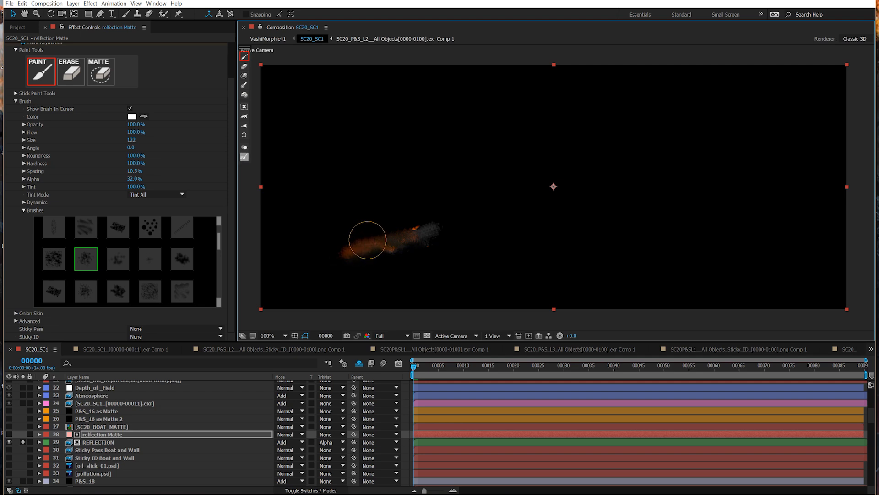
pyautogui.moveTo(360, 239)
pyautogui.mouseDown()
pyautogui.moveTo(332, 258)
pyautogui.moveTo(347, 252)
pyautogui.moveTo(310, 242)
pyautogui.moveTo(323, 233)
pyautogui.moveTo(324, 255)
pyautogui.mouseUp()
pyautogui.click(22, 442)
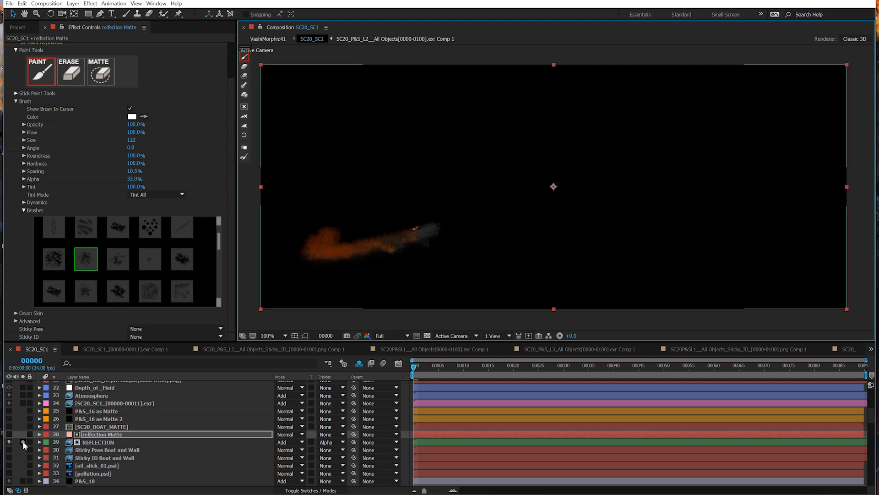
# - Paint broad matte strokes over the fire, walls and beams with REFLECTION soloed, and return to the full composite
pyautogui.click(244, 157)
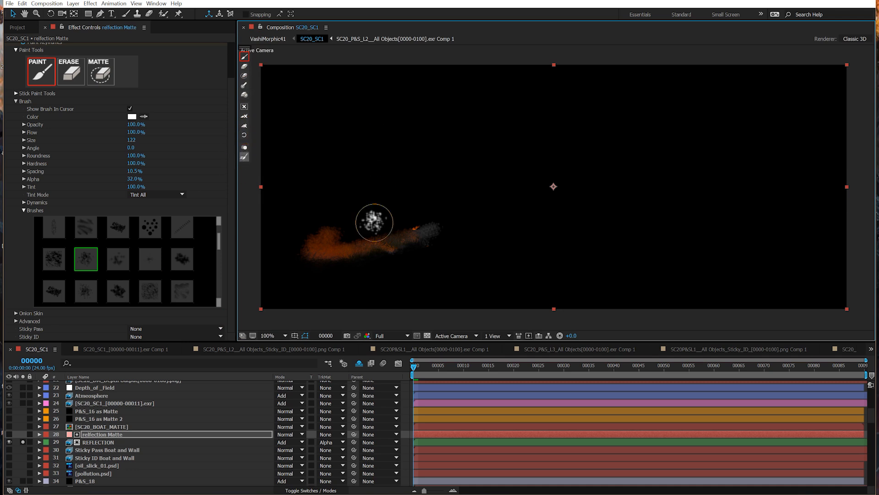
pyautogui.moveTo(392, 115)
pyautogui.mouseDown()
pyautogui.moveTo(378, 197)
pyautogui.moveTo(424, 137)
pyautogui.moveTo(374, 156)
pyautogui.moveTo(463, 171)
pyautogui.moveTo(361, 152)
pyautogui.moveTo(284, 236)
pyautogui.moveTo(415, 193)
pyautogui.moveTo(526, 194)
pyautogui.moveTo(463, 179)
pyautogui.moveTo(266, 239)
pyautogui.moveTo(357, 240)
pyautogui.moveTo(386, 213)
pyautogui.moveTo(310, 163)
pyautogui.moveTo(418, 193)
pyautogui.moveTo(435, 211)
pyautogui.mouseUp()
pyautogui.moveTo(498, 210)
pyautogui.mouseDown()
pyautogui.moveTo(619, 226)
pyautogui.moveTo(517, 128)
pyautogui.moveTo(620, 186)
pyautogui.moveTo(724, 220)
pyautogui.moveTo(595, 181)
pyautogui.moveTo(624, 295)
pyautogui.moveTo(549, 249)
pyautogui.mouseUp()
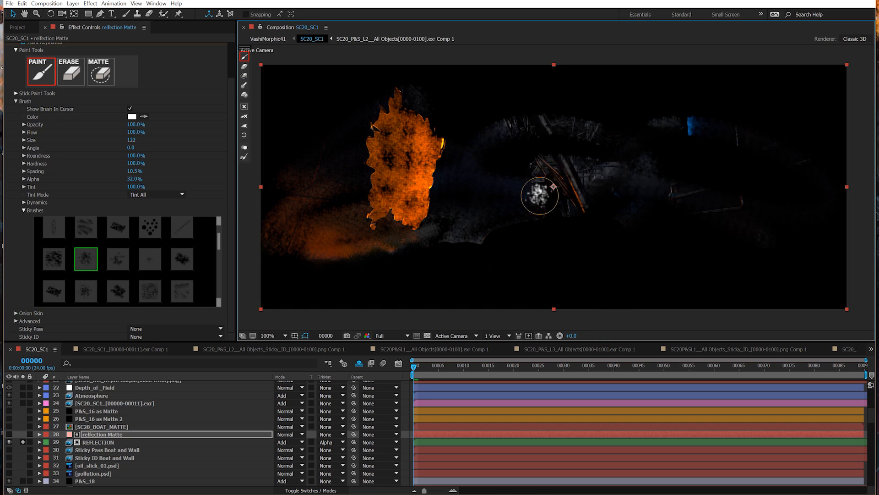
pyautogui.click(22, 442)
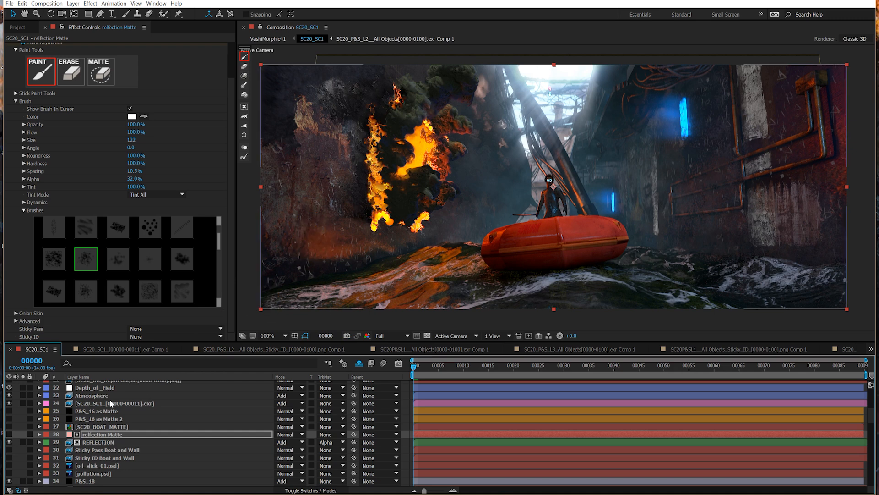
# - Clear the broad paint strokes from the 'relfection Matte' layer while viewing the full composite
pyautogui.scroll(3, 87, 412)
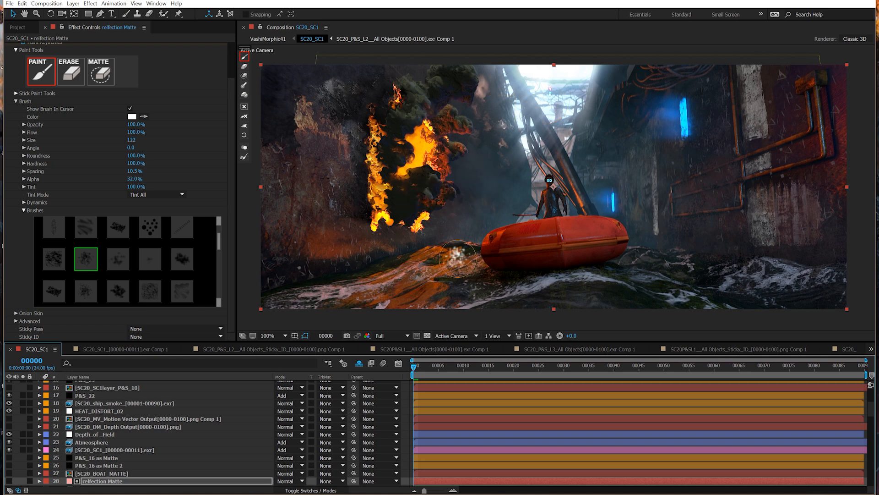
pyautogui.scroll(-1, 155, 417)
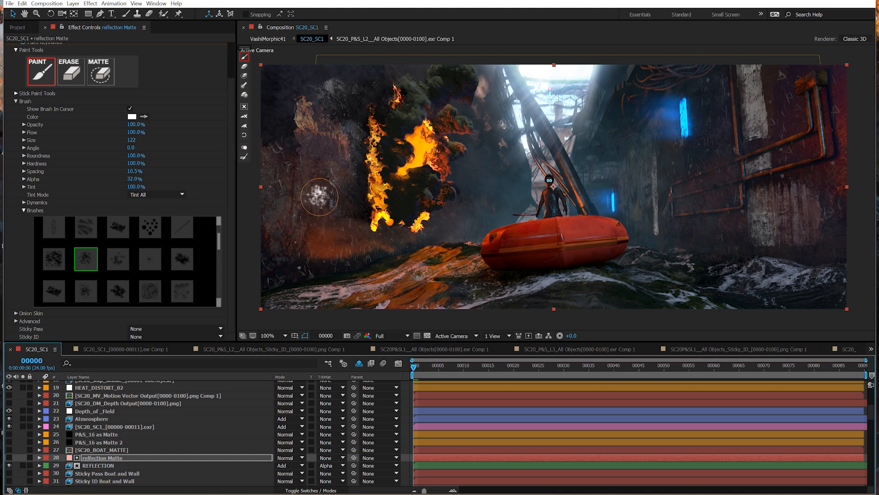
pyautogui.click(244, 156)
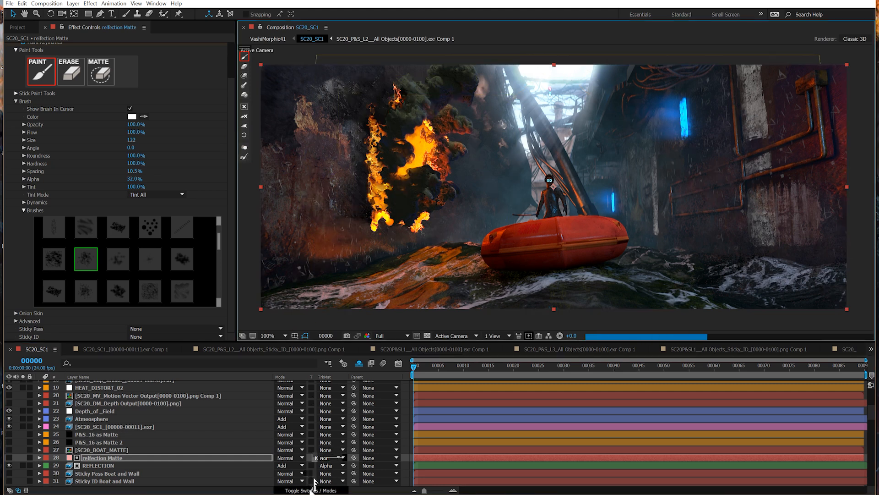
pyautogui.click(243, 157)
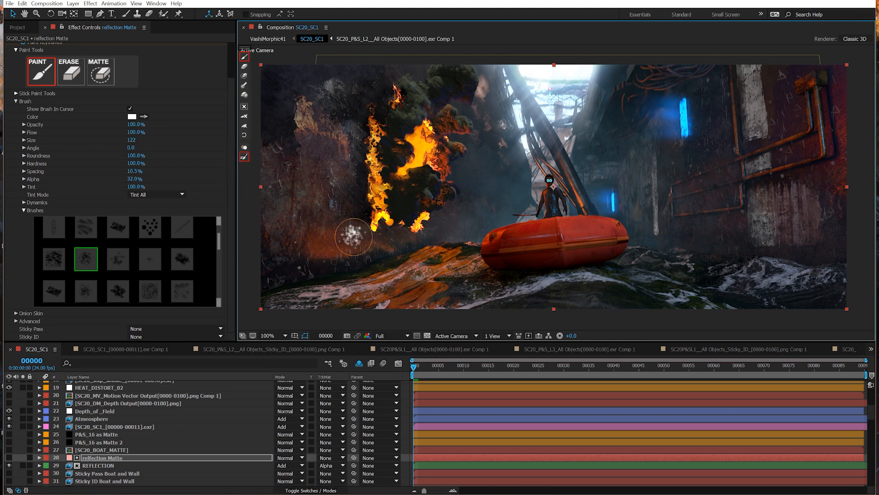
pyautogui.click(244, 108)
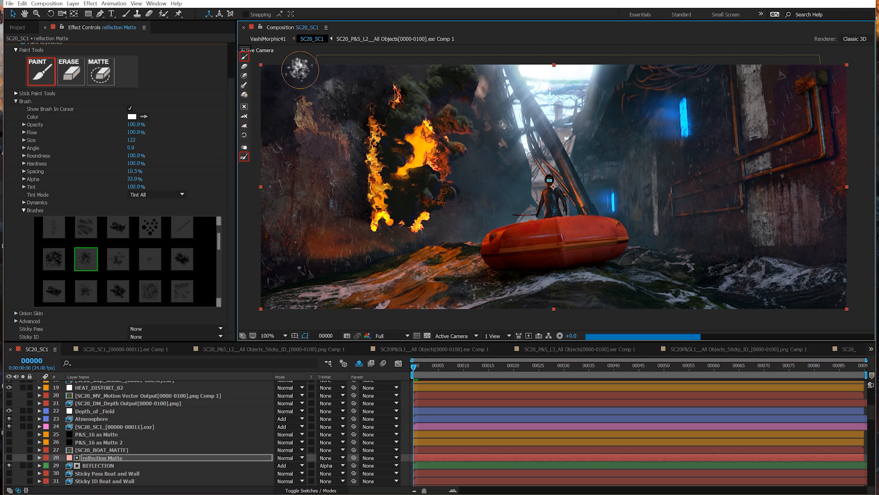
# - Paint the reflection matte along the waterline at the left wall and from the boat to the right edge
pyautogui.moveTo(325, 270)
pyautogui.mouseDown()
pyautogui.moveTo(334, 249)
pyautogui.moveTo(346, 252)
pyautogui.moveTo(358, 235)
pyautogui.moveTo(291, 254)
pyautogui.moveTo(296, 246)
pyautogui.moveTo(281, 254)
pyautogui.moveTo(302, 255)
pyautogui.moveTo(273, 272)
pyautogui.moveTo(288, 257)
pyautogui.moveTo(266, 245)
pyautogui.moveTo(326, 222)
pyautogui.moveTo(394, 259)
pyautogui.moveTo(399, 234)
pyautogui.moveTo(397, 247)
pyautogui.moveTo(479, 237)
pyautogui.moveTo(365, 277)
pyautogui.moveTo(374, 266)
pyautogui.moveTo(348, 263)
pyautogui.moveTo(295, 291)
pyautogui.moveTo(310, 284)
pyautogui.moveTo(297, 256)
pyautogui.mouseUp()
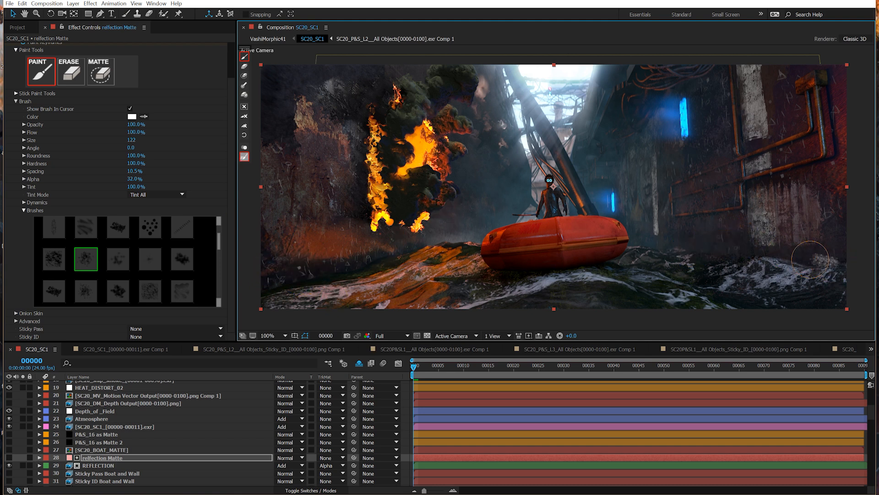
pyautogui.moveTo(708, 239)
pyautogui.mouseDown()
pyautogui.moveTo(714, 245)
pyautogui.moveTo(616, 243)
pyautogui.moveTo(710, 253)
pyautogui.mouseUp()
pyautogui.moveTo(651, 242)
pyautogui.mouseDown()
pyautogui.moveTo(843, 256)
pyautogui.moveTo(834, 258)
pyautogui.mouseUp()
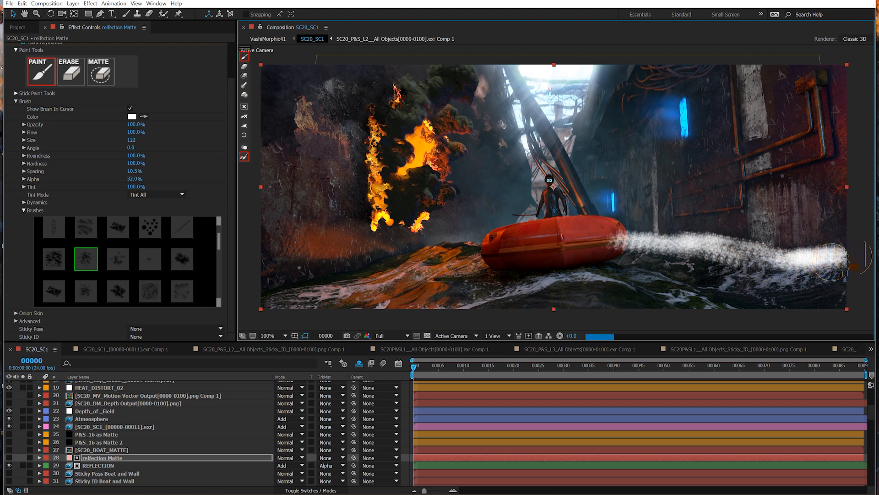
pyautogui.hotkey('ctrl', 'z')
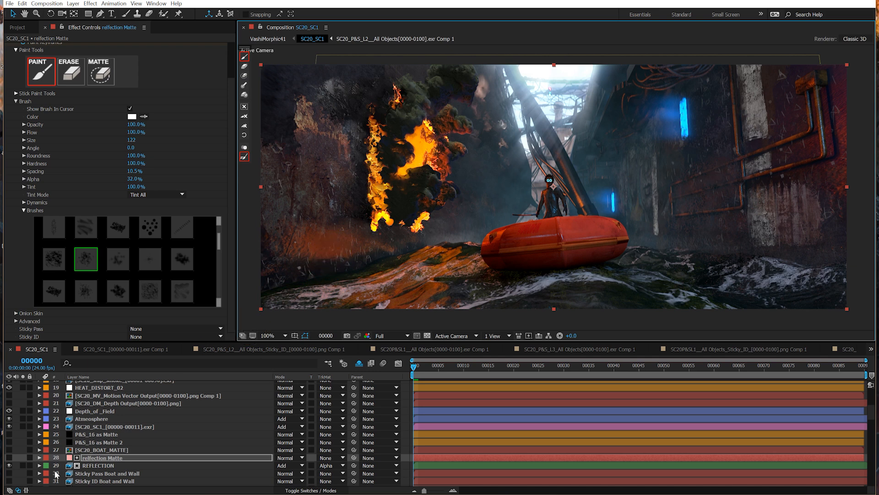
# - Solo the REFLECTION layer and paint more of the matte on the lower left wall beneath the fire
pyautogui.click(23, 465)
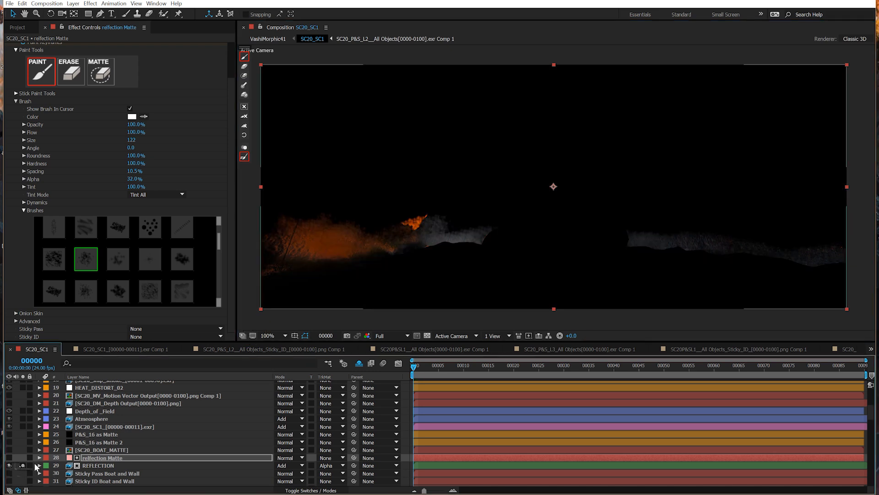
pyautogui.click(245, 158)
pyautogui.moveTo(375, 220); pyautogui.dragTo(337, 225)
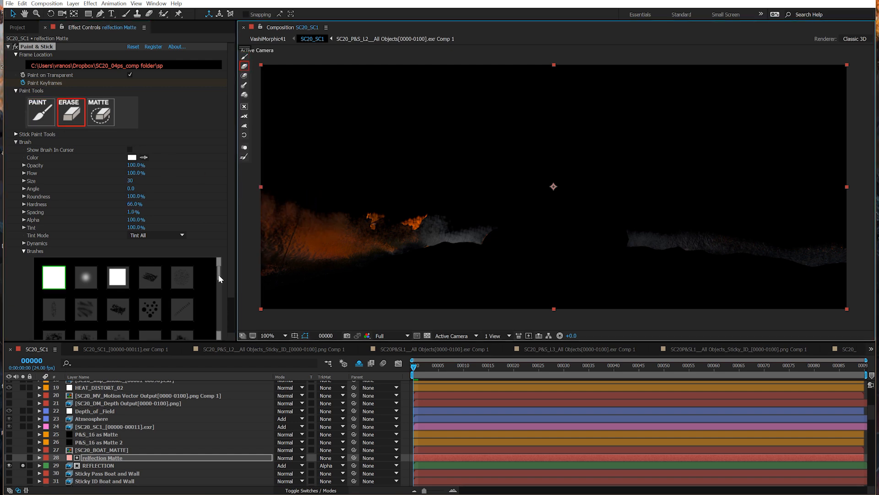
# - Break up the painted reflection by erasing with a splatter brush at size 167
pyautogui.moveTo(218, 275); pyautogui.dragTo(218, 295)
pyautogui.scroll(-1, 218, 296)
pyautogui.scroll(-2, 218, 300)
pyautogui.click(86, 288)
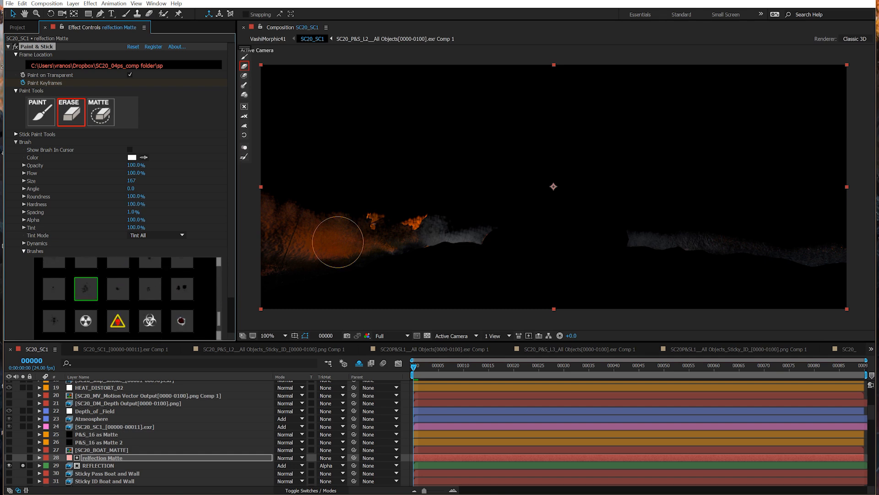
pyautogui.click(338, 242)
pyautogui.click(314, 236)
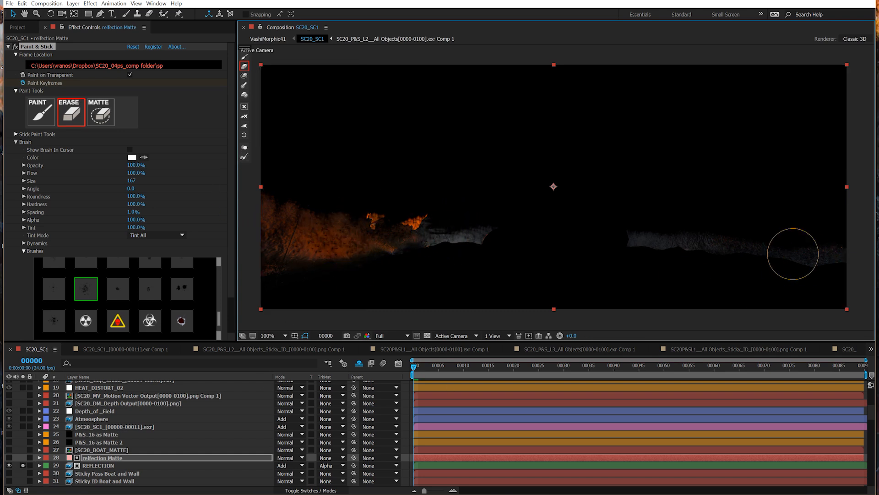
# - Compare the full composite with the REFLECTION layer hidden and shown
pyautogui.click(22, 465)
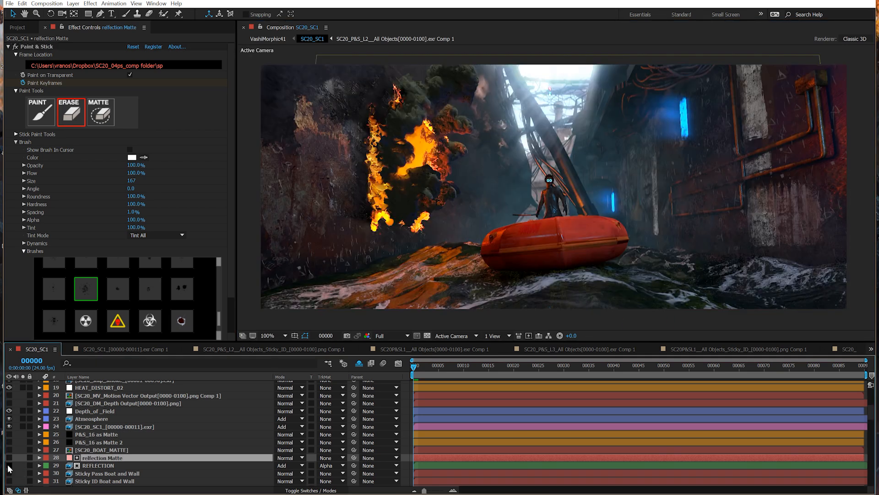
pyautogui.click(9, 465)
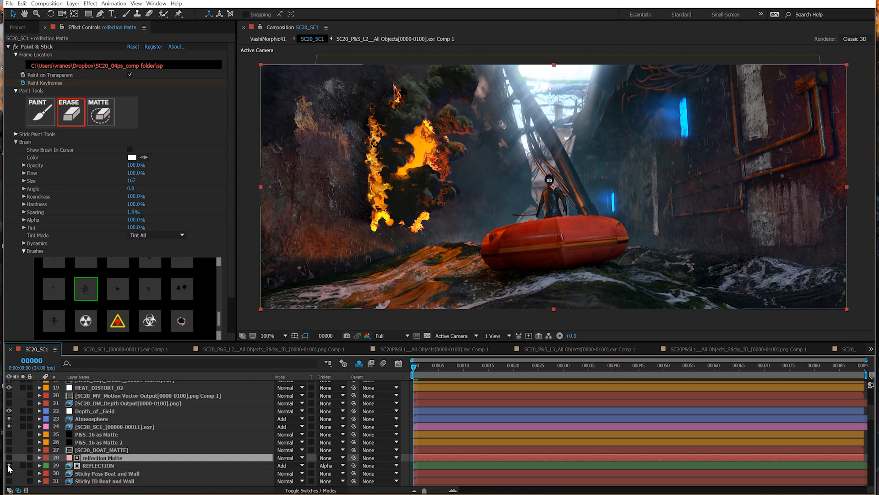
pyautogui.click(9, 458)
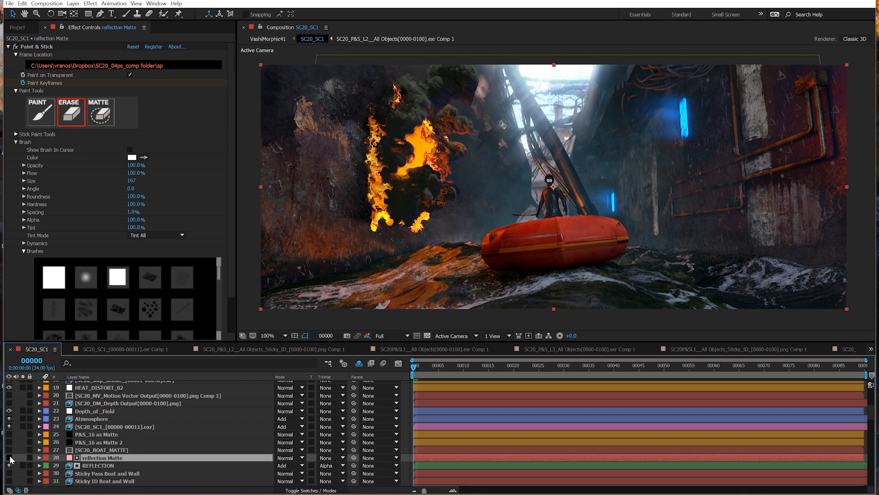
# - Solo the reflection matte and apply Roughen Edges to it with Scale 23.0 and Border 34.20
pyautogui.click(22, 457)
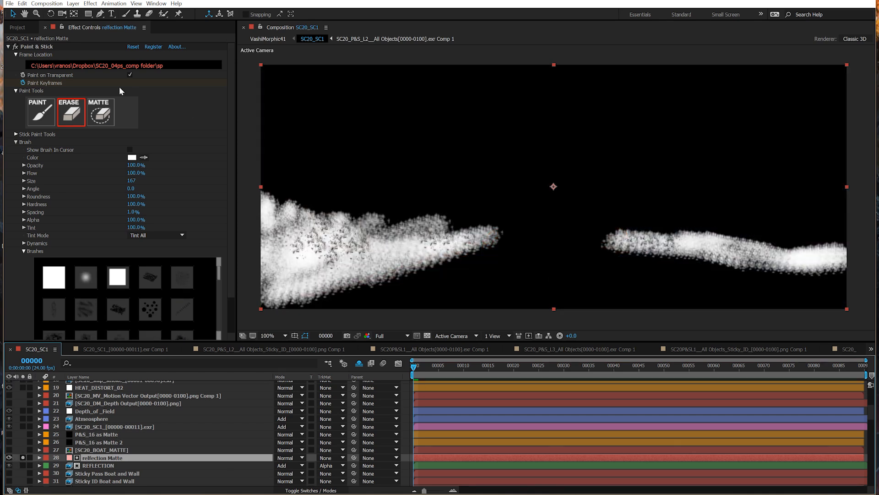
pyautogui.click(8, 47)
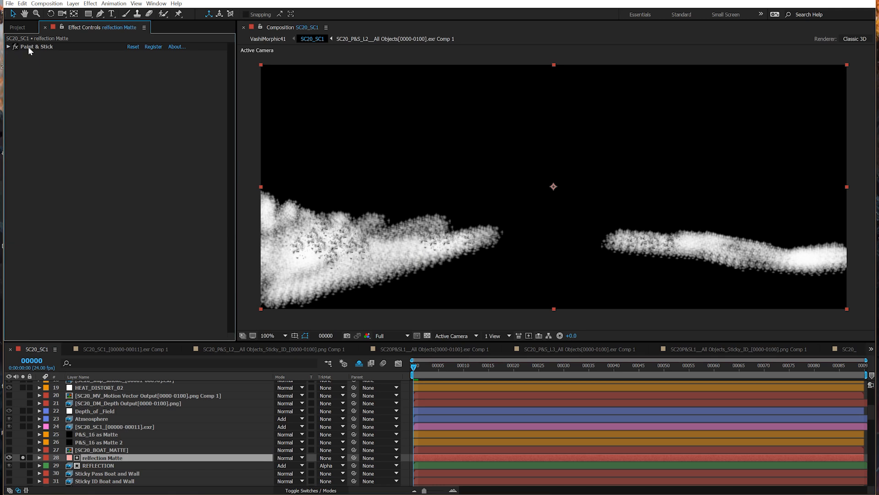
pyautogui.click(89, 3)
pyautogui.moveTo(148, 265)
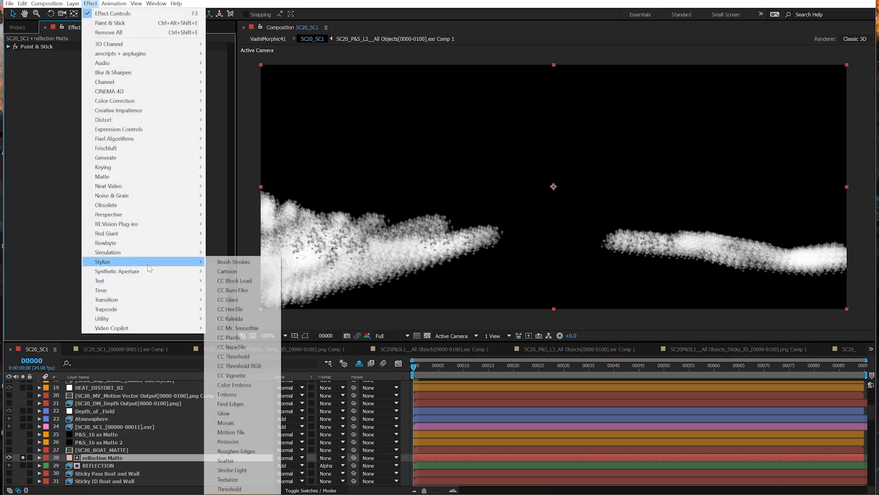
pyautogui.click(254, 451)
pyautogui.moveTo(137, 103); pyautogui.dragTo(80, 107)
pyautogui.moveTo(132, 77); pyautogui.dragTo(302, 106)
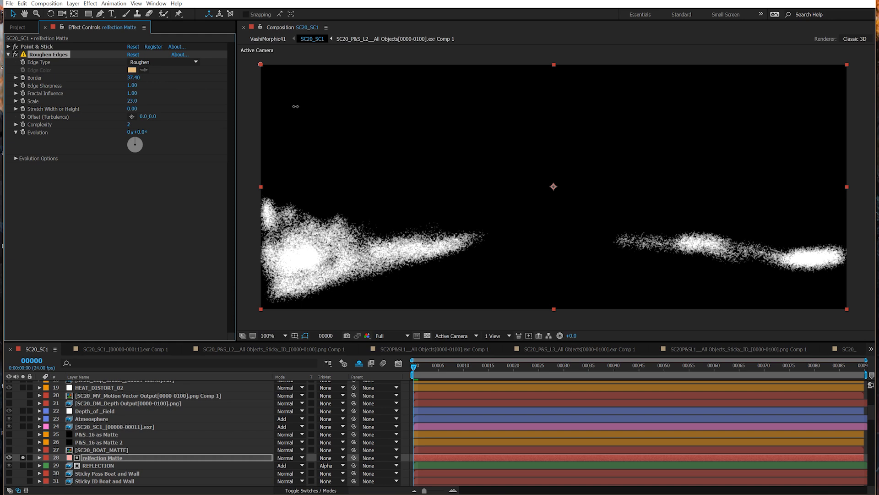
# - Unsolo and hide the matte layer, and compare the composite with Roughen Edges off and on
pyautogui.click(23, 458)
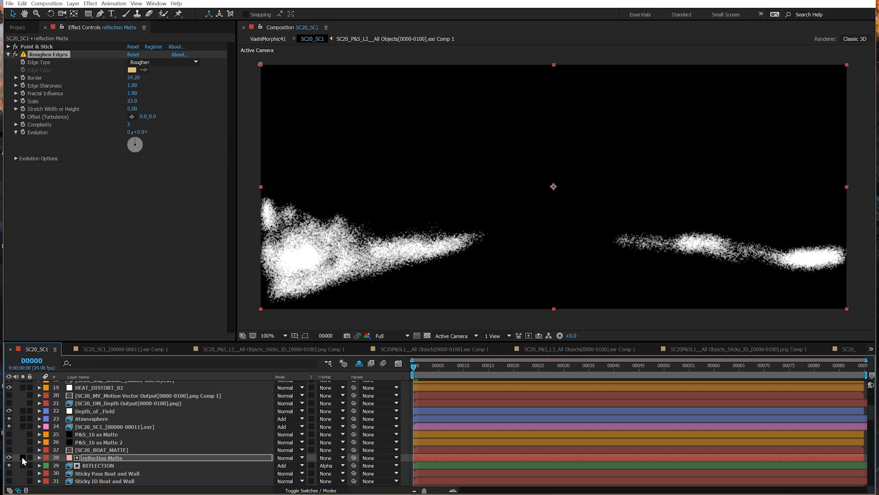
pyautogui.click(9, 458)
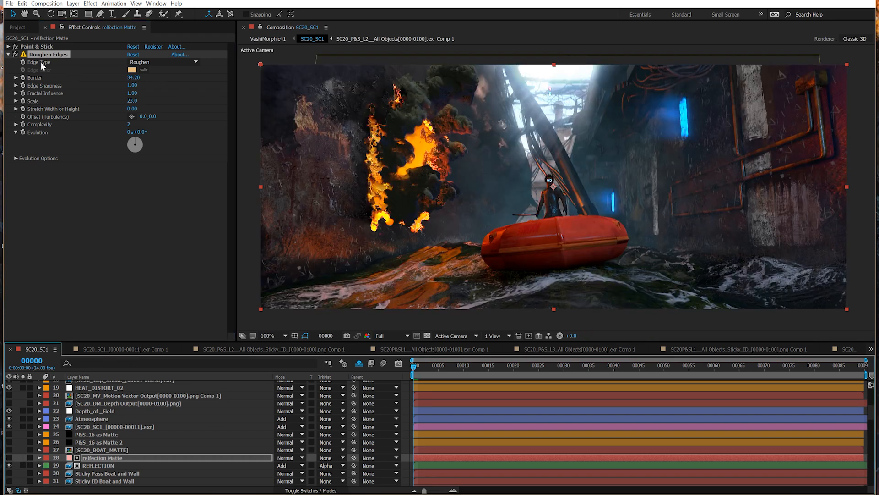
pyautogui.click(16, 56)
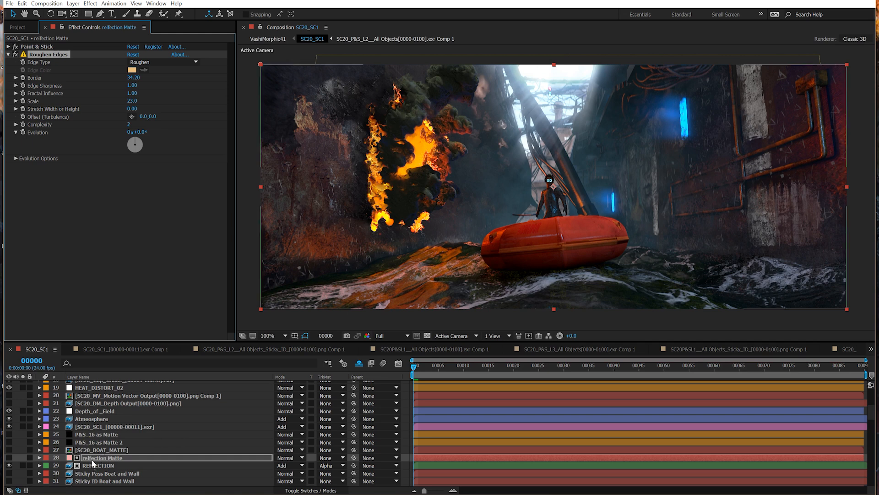
# - Erase part of the reflection matte near the boat's bow with the size 167 brush, and unsolo REFLECTION
pyautogui.click(44, 47)
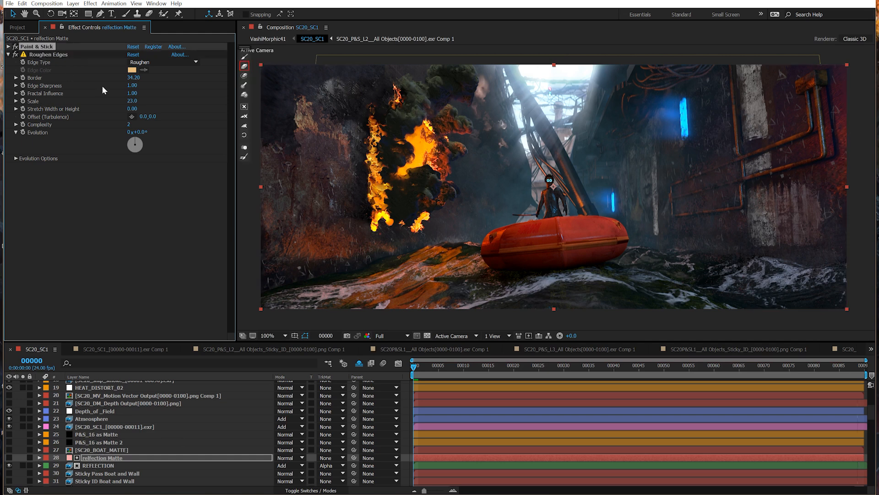
pyautogui.click(244, 68)
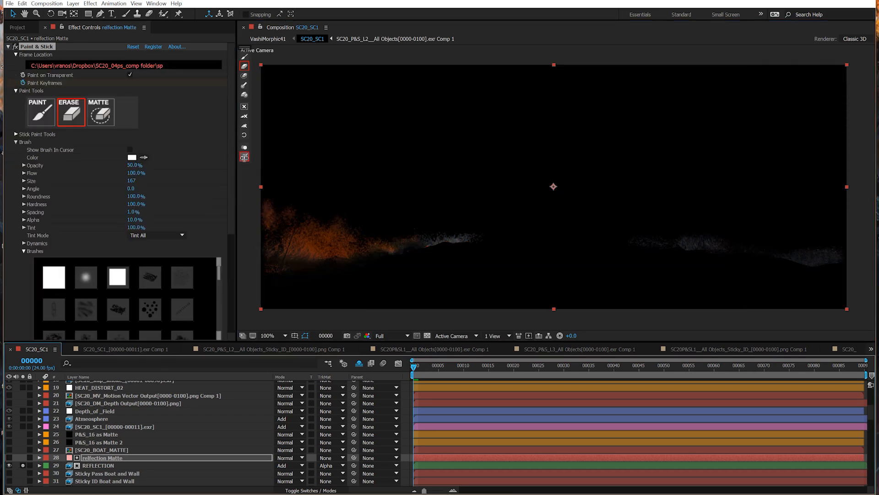
pyautogui.click(244, 157)
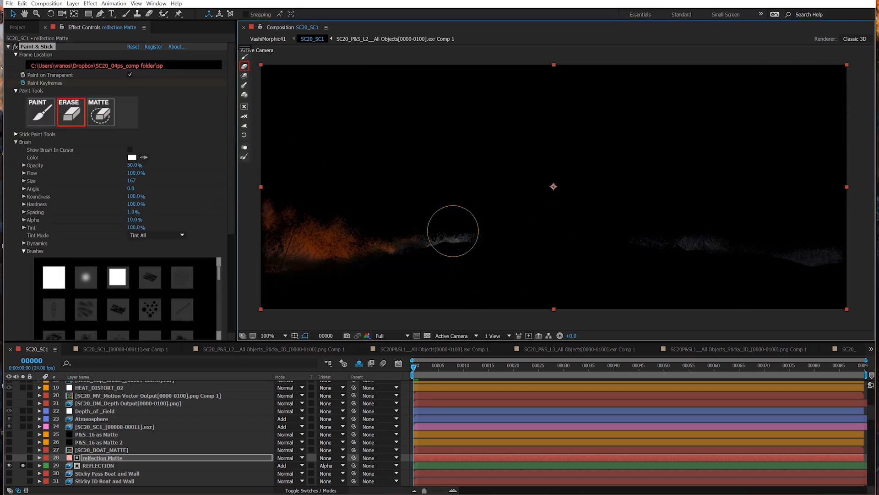
pyautogui.moveTo(449, 240)
pyautogui.mouseDown()
pyautogui.moveTo(468, 239)
pyautogui.moveTo(435, 242)
pyautogui.moveTo(496, 231)
pyautogui.mouseUp()
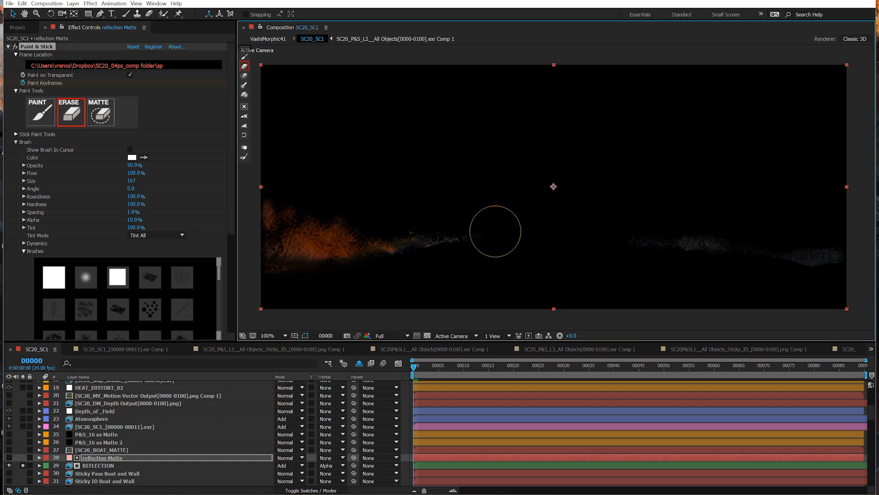
pyautogui.click(23, 465)
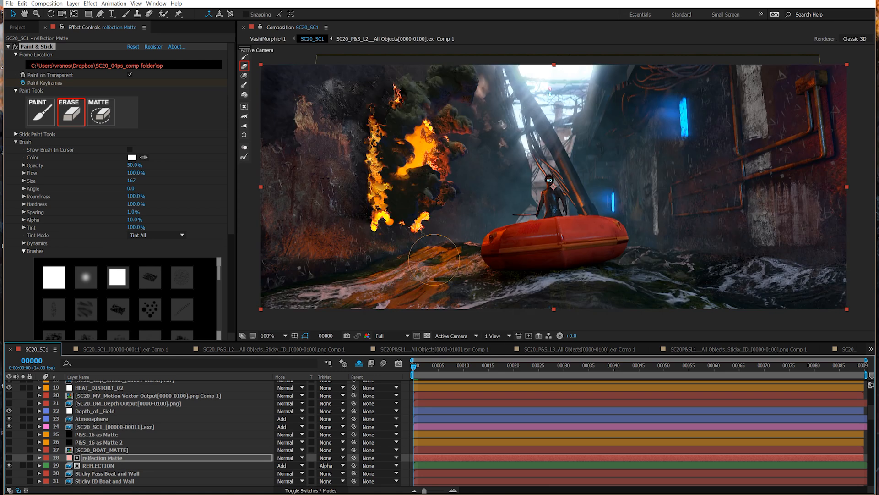
# - Show the painted matte layer, trim it to the first frame, and pre-compose it with all attributes as "relfection Matte on Boat"
pyautogui.click(9, 458)
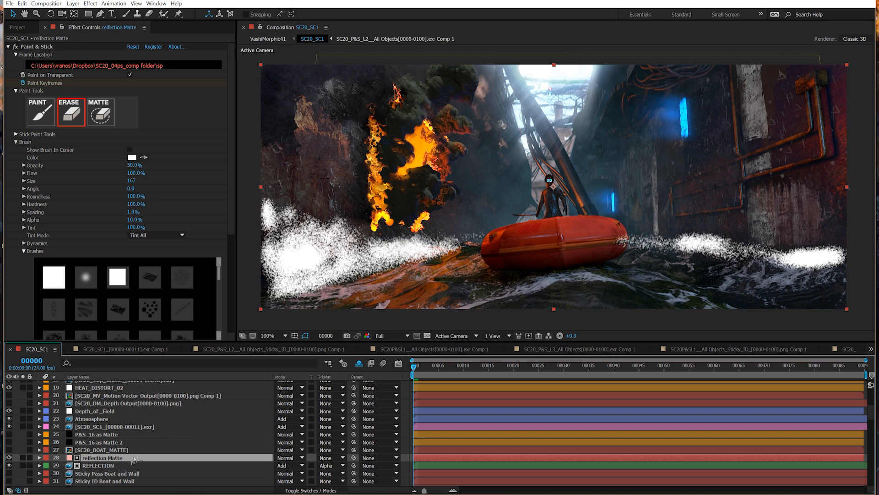
pyautogui.hotkey('alt', ']')
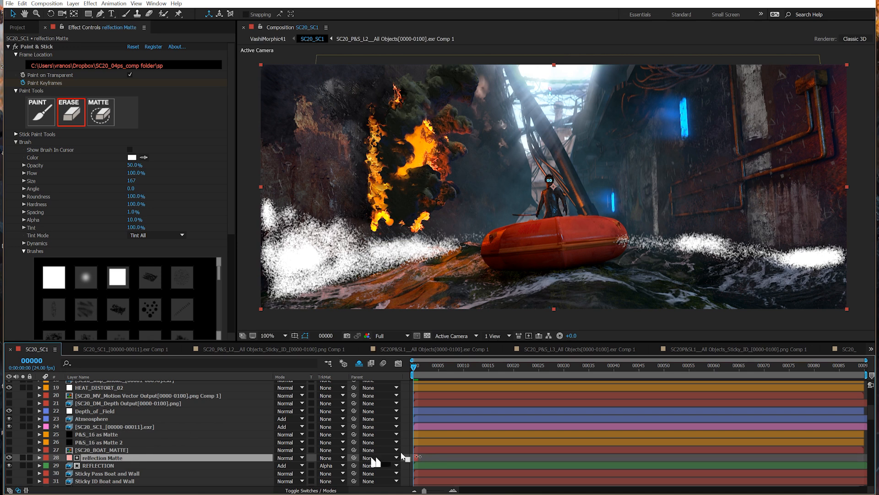
pyautogui.hotkey('ctrl', 'shift', 'c')
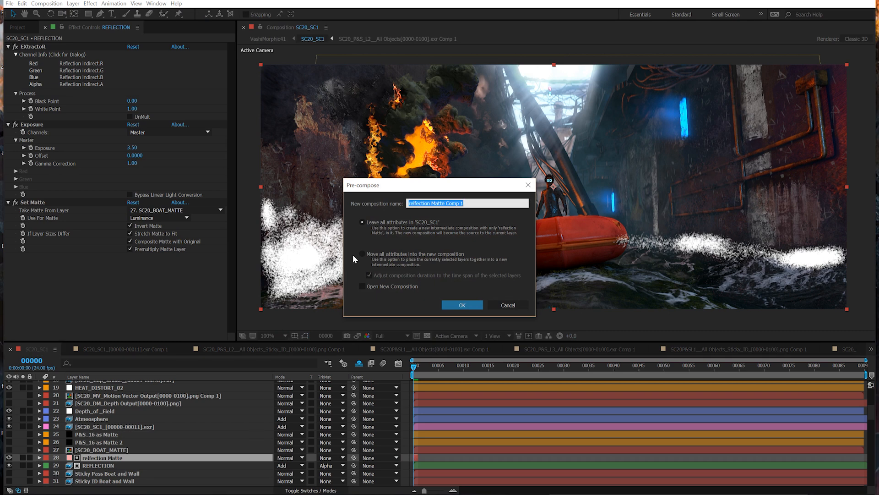
pyautogui.click(364, 254)
pyautogui.moveTo(464, 203); pyautogui.dragTo(446, 203)
pyautogui.press('BackSpace')
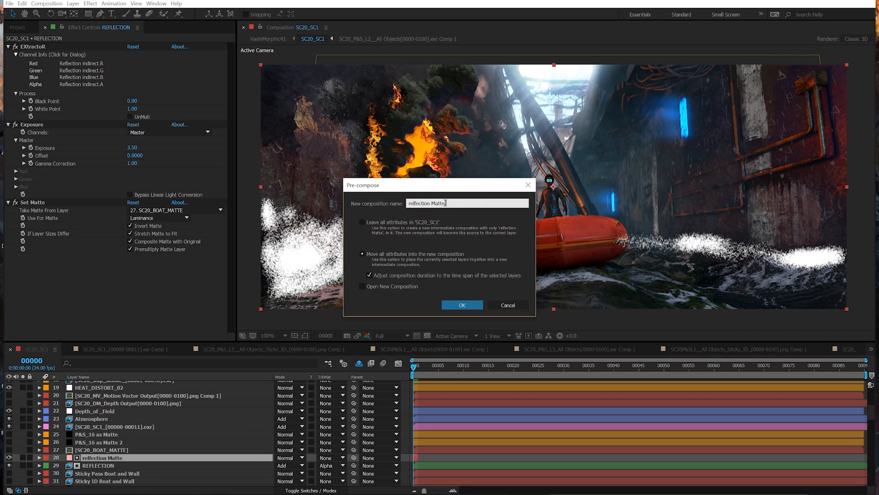
pyautogui.write('on Boat')
pyautogui.press('Return')
# - Add a 1920 x 800 px solid named "Reflection Matte on Boat" above REFLECTION and give it an orange label
pyautogui.click(73, 3)
pyautogui.moveTo(138, 13)
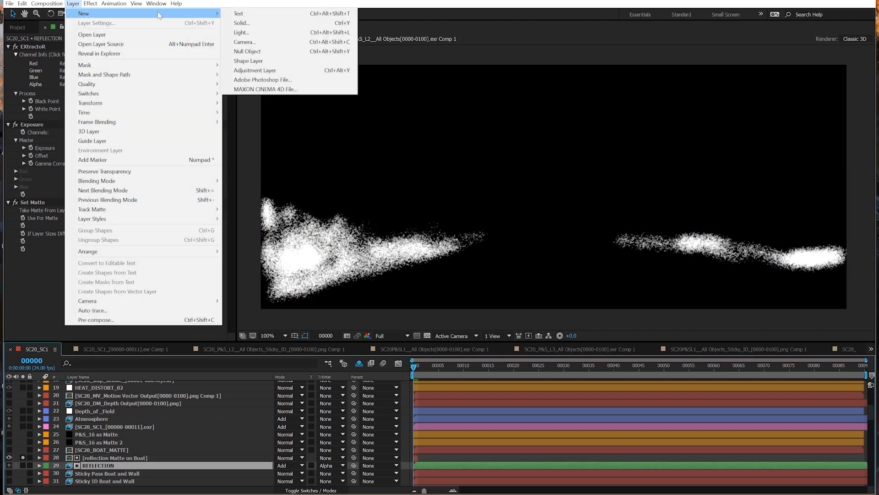
pyautogui.click(242, 23)
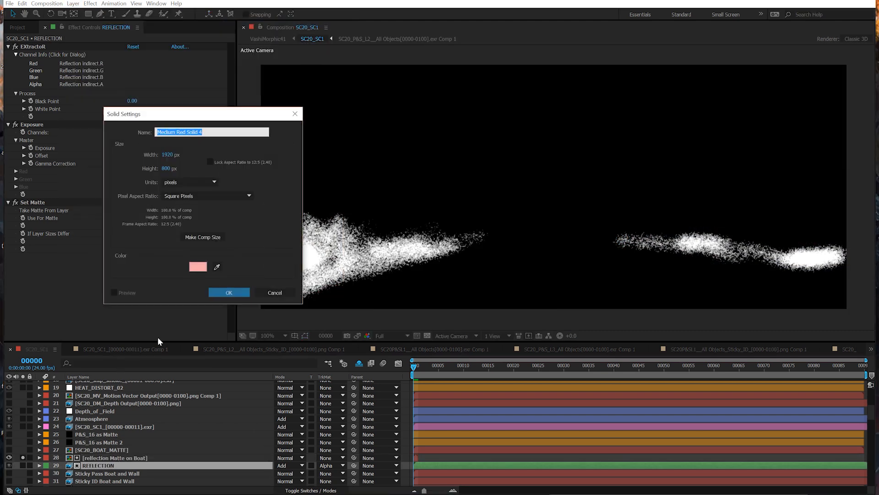
pyautogui.write('Reflection Matte on Boat')
pyautogui.press('Return')
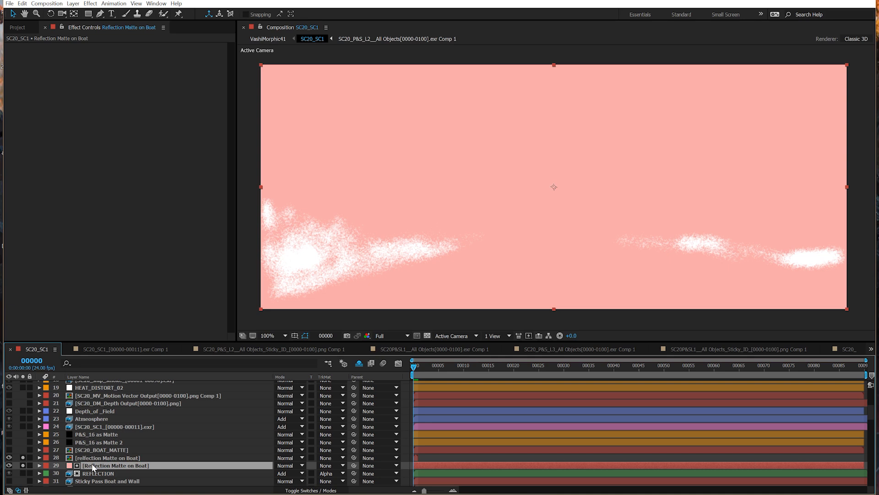
pyautogui.click(46, 465)
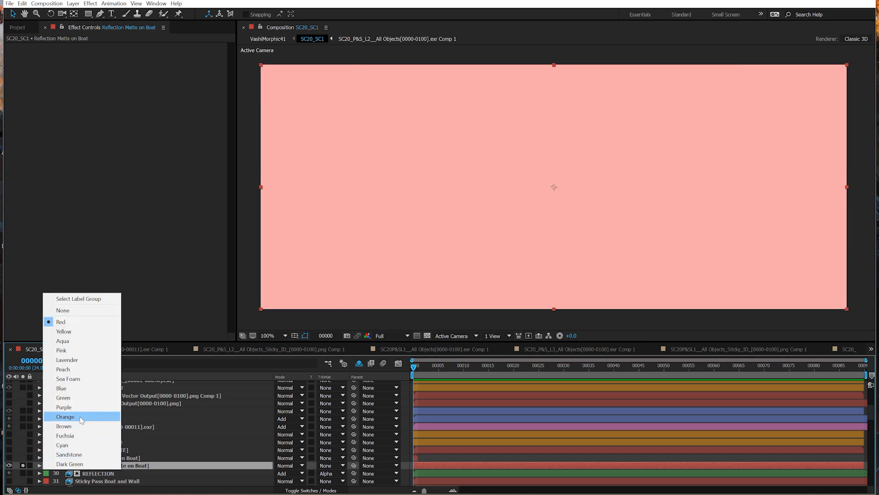
pyautogui.click(80, 416)
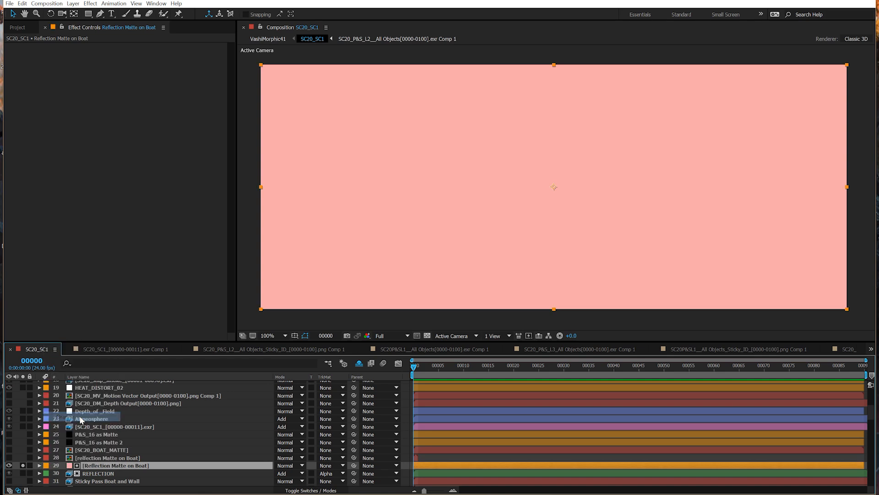
# - Apply the Paint & Stick effect to the Reflection Matte on Boat solid
pyautogui.click(91, 3)
pyautogui.moveTo(187, 53)
pyautogui.click(231, 54)
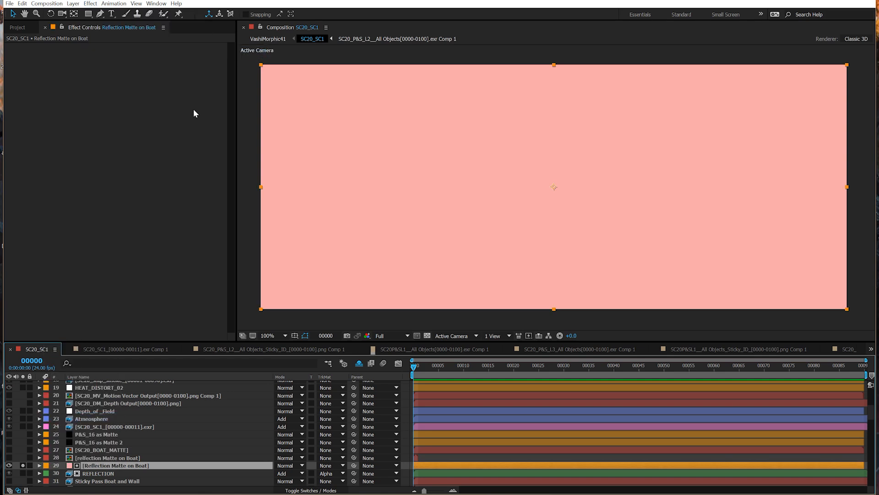
# - Inspect the Sticky Pass and Sticky ID Boat and Wall layers in solo, reset the viewer exposure, and reselect the Reflection Matte on Boat solid
pyautogui.scroll(-1, 12, 467)
pyautogui.click(9, 457)
pyautogui.click(23, 458)
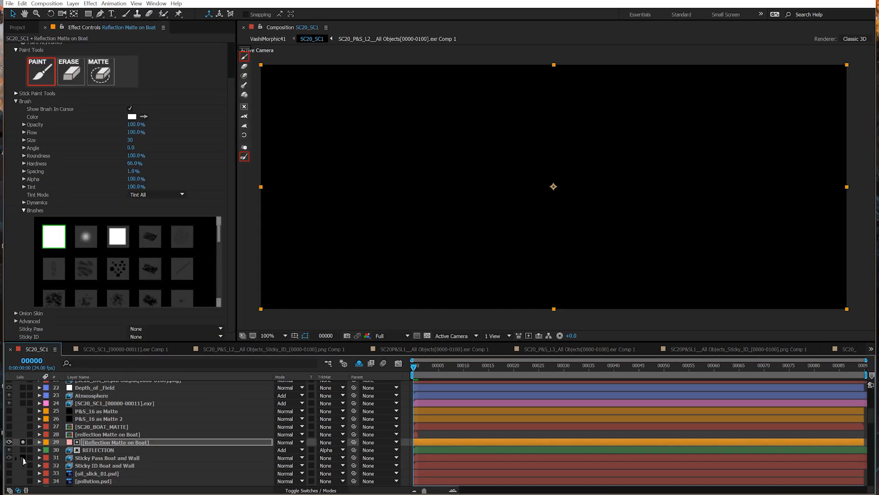
pyautogui.click(86, 457)
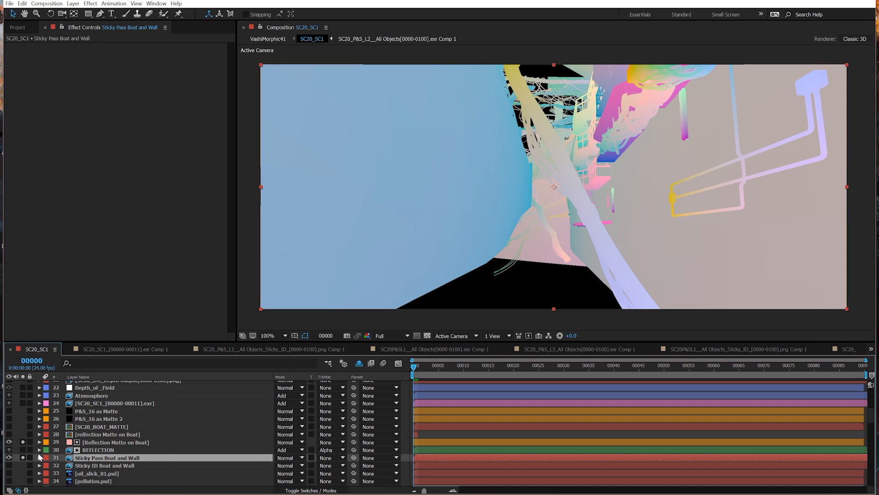
pyautogui.click(9, 466)
pyautogui.click(23, 465)
pyautogui.click(23, 458)
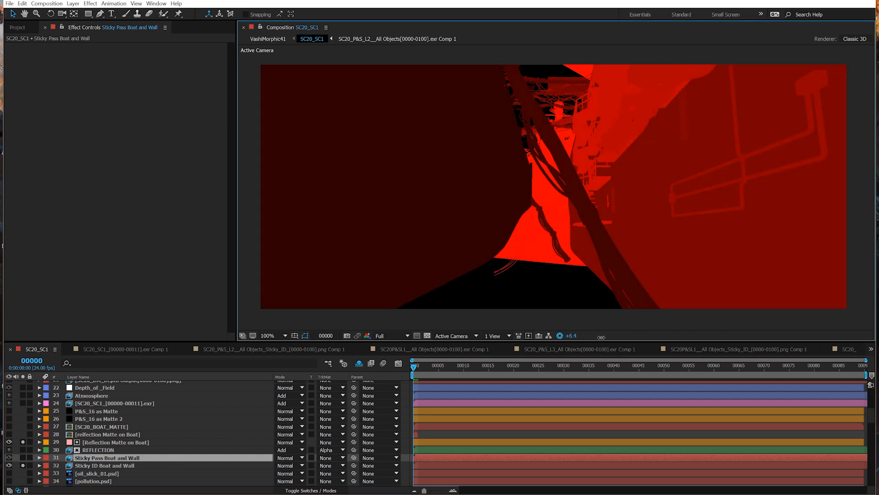
pyautogui.click(560, 335)
pyautogui.click(126, 441)
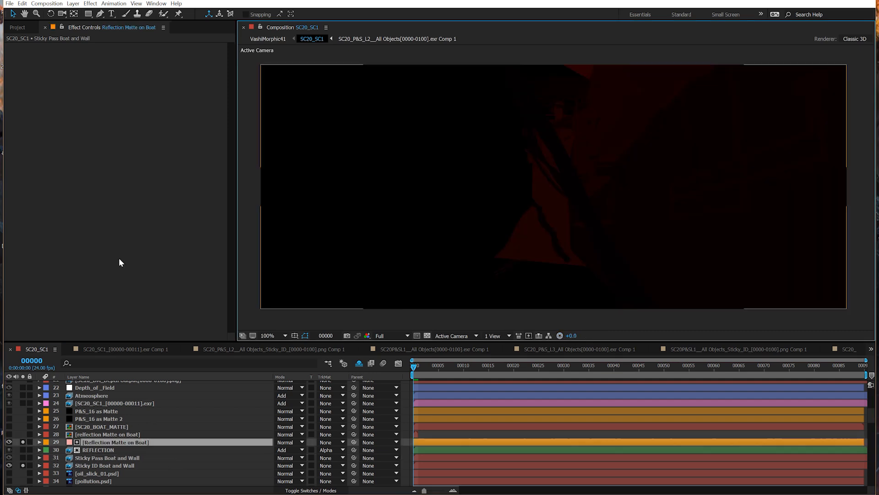
# - Set the Paint & Stick effect's Sticky Pass to "Sticky Pass Boat and Wall" and its Sticky ID to "Sticky ID Boat and Wall"
pyautogui.scroll(-2, 230, 123)
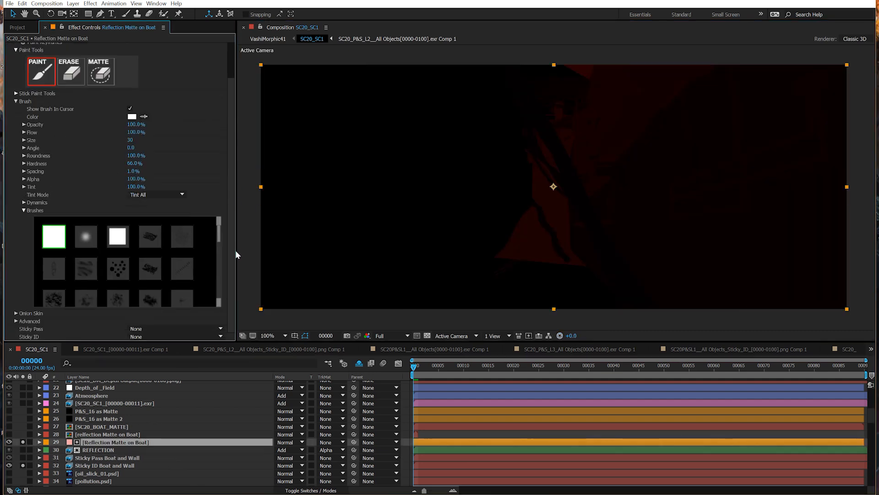
pyautogui.click(184, 329)
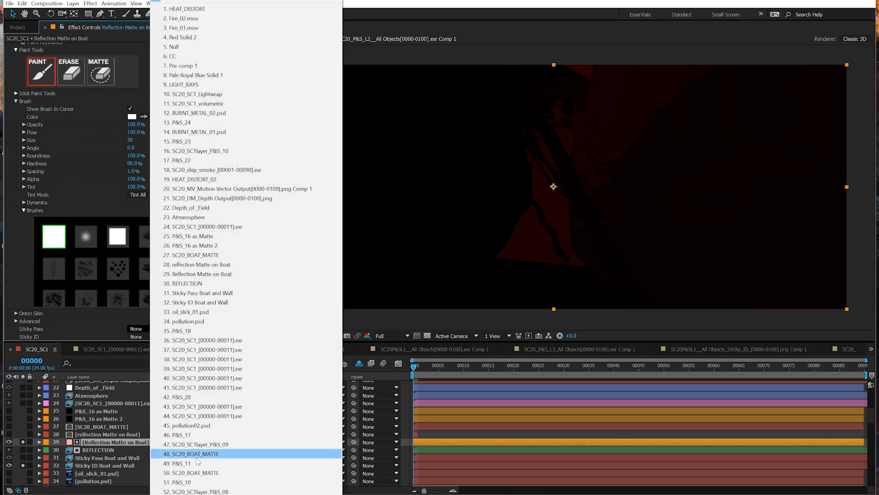
pyautogui.click(213, 297)
pyautogui.click(176, 337)
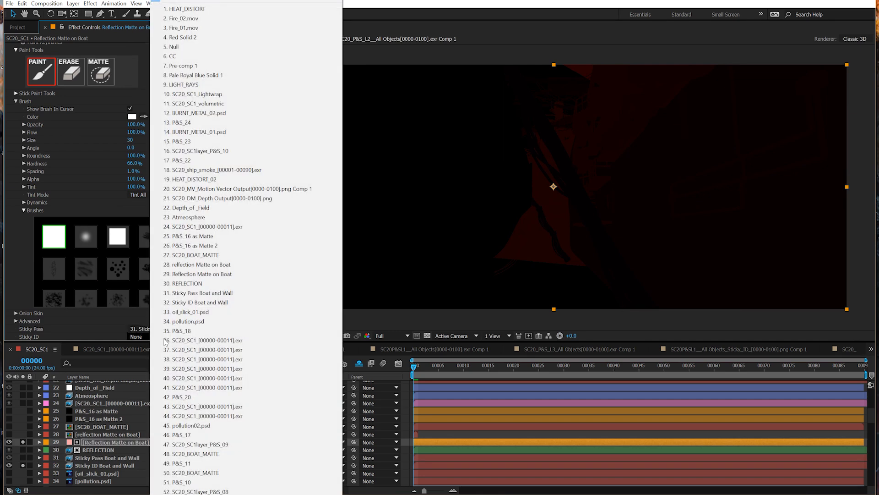
pyautogui.click(179, 306)
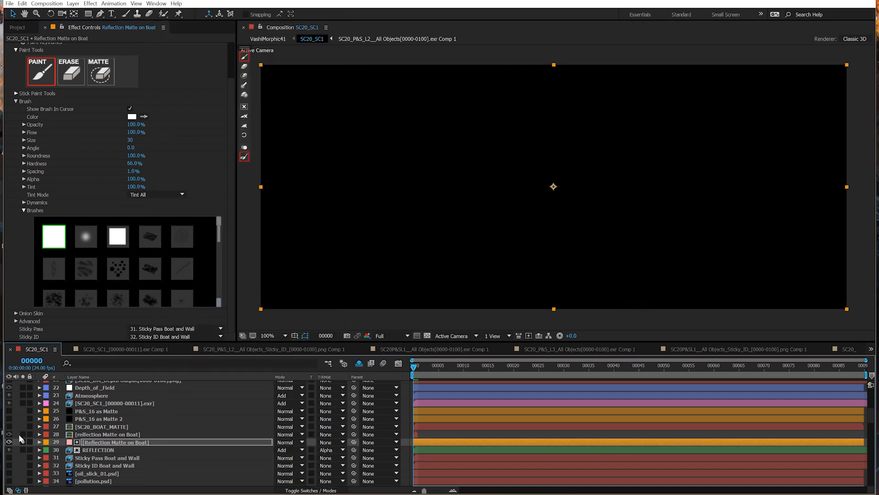
# - Solo layers 28 and 29, the two reflection mattes, and stick the painted matte on the Reflection Matte on Boat layer
pyautogui.moveTo(23, 435); pyautogui.dragTo(22, 442)
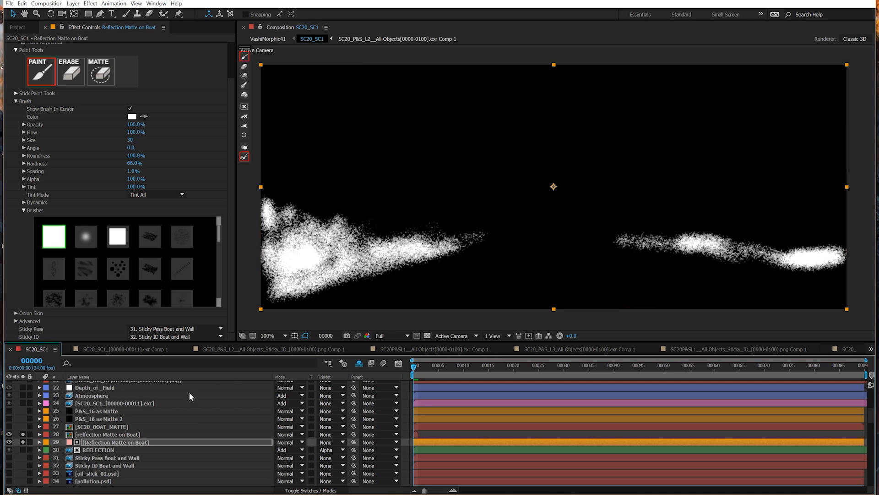
pyautogui.scroll(2, 42, 50)
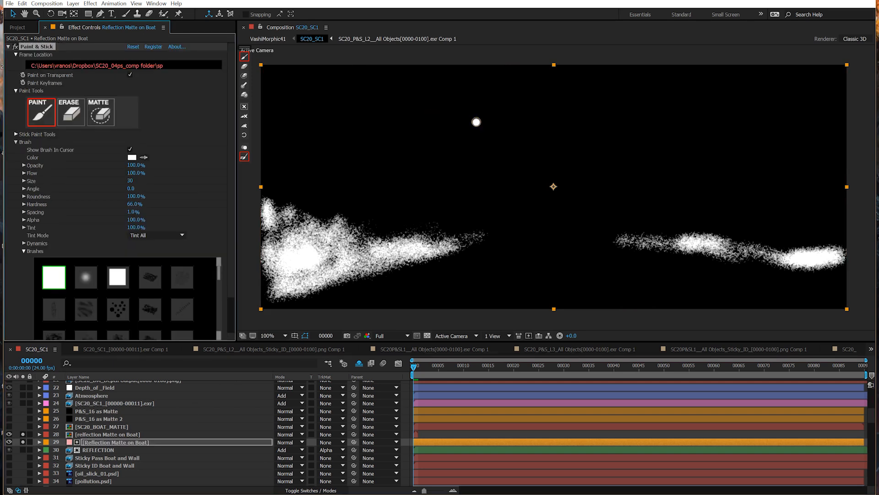
pyautogui.keyDown('ctrl'); pyautogui.keyDown('shift'); pyautogui.click(481, 152); pyautogui.keyUp('shift'); pyautogui.keyUp('ctrl')
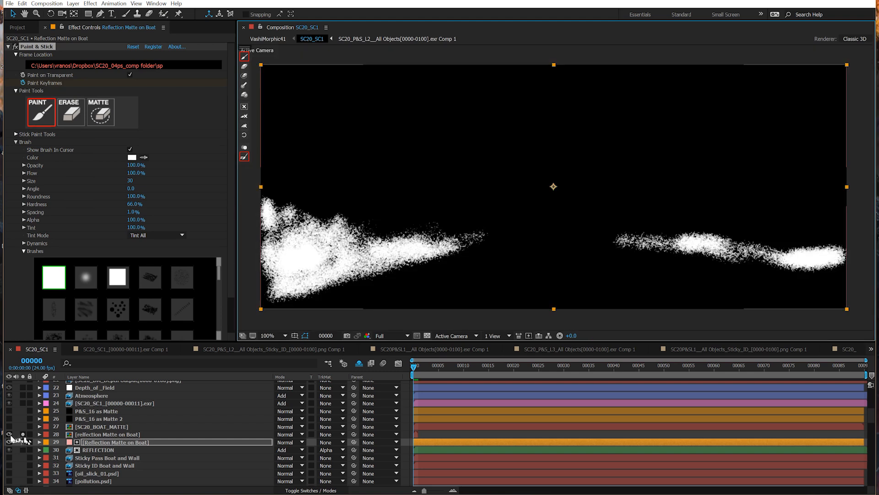
# - Hide both reflection matte layers and solo the REFLECTION layer, previewing the matte and the masked reflection
pyautogui.click(10, 435)
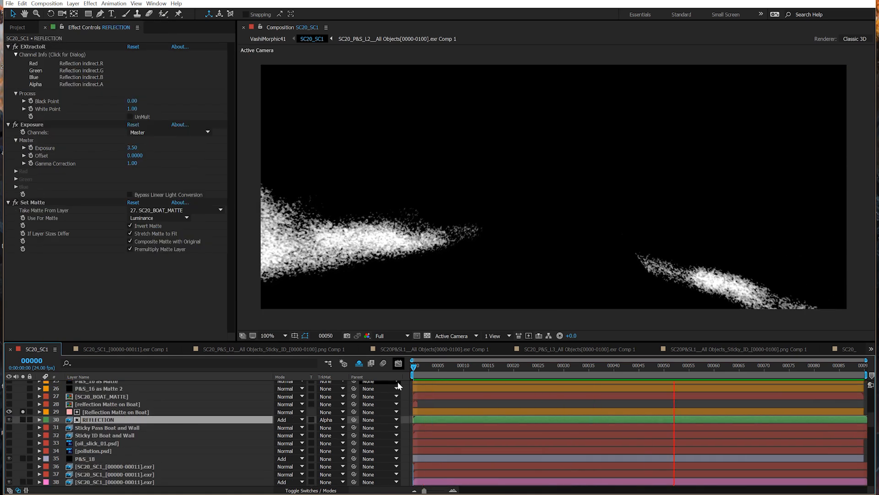
pyautogui.press('space')
pyautogui.click(21, 418)
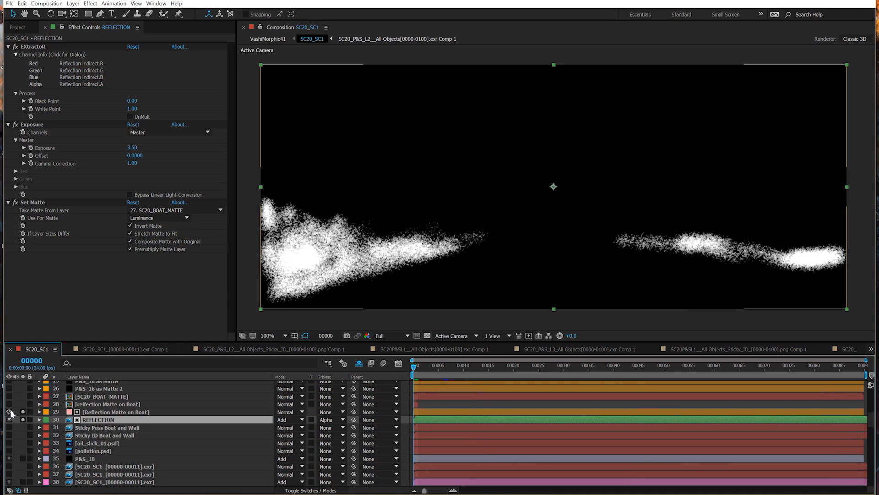
pyautogui.click(10, 412)
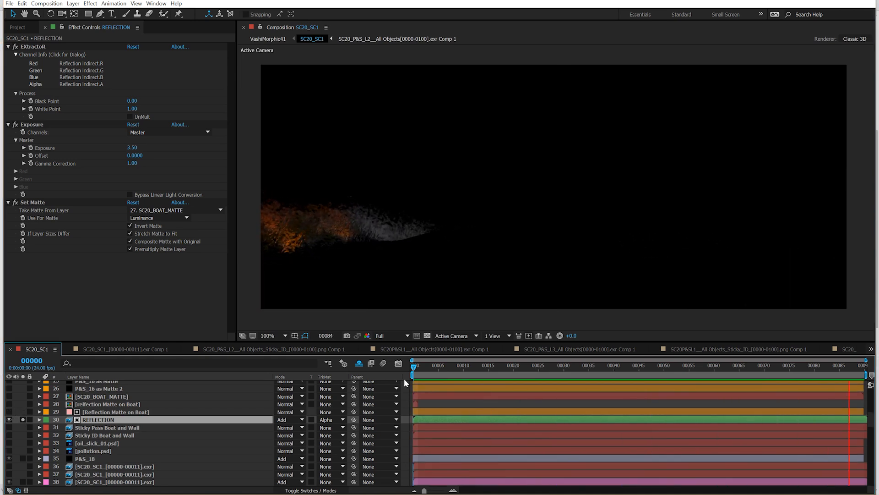
pyautogui.press('space')
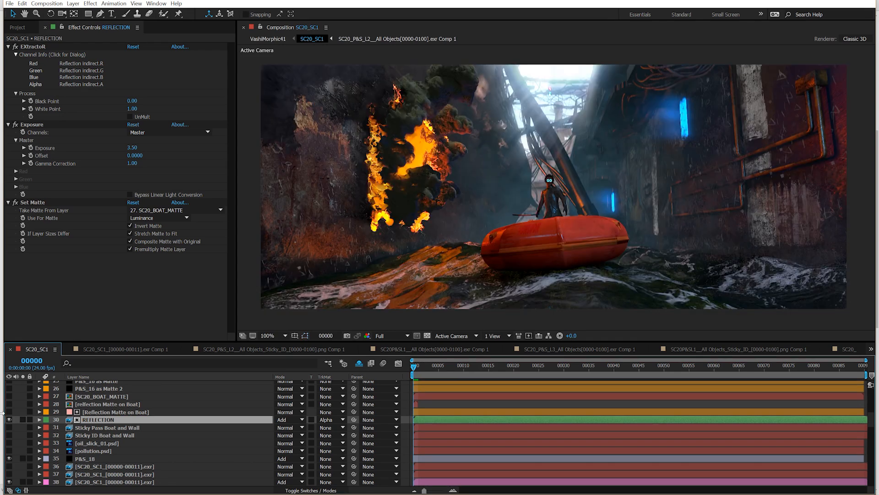
# - Switch the REFLECTION layer off and on to compare the full shot with and without it
pyautogui.click(9, 419)
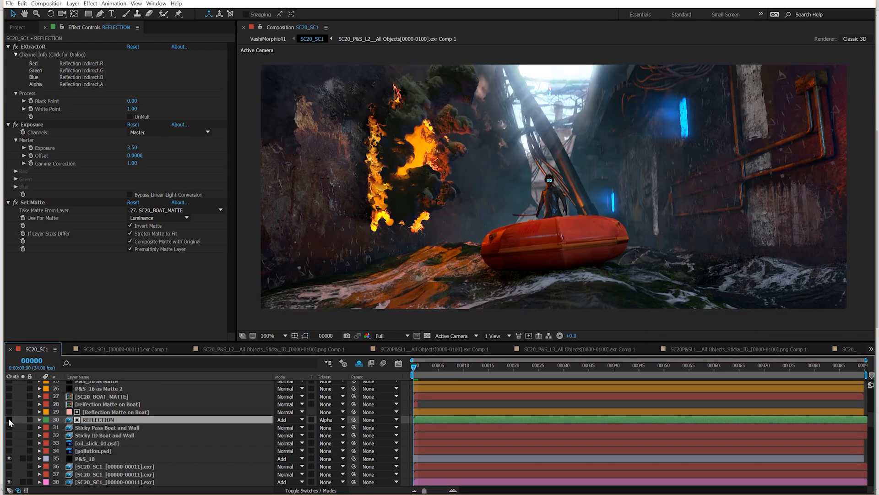
pyautogui.click(8, 419)
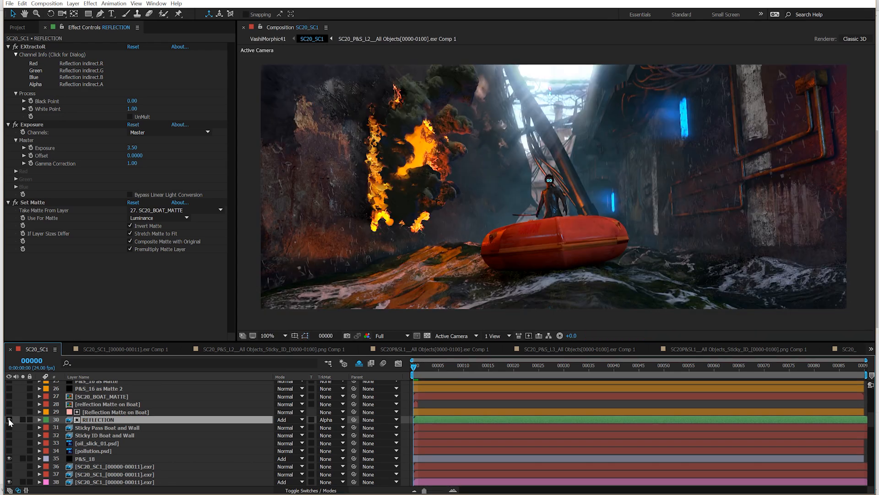
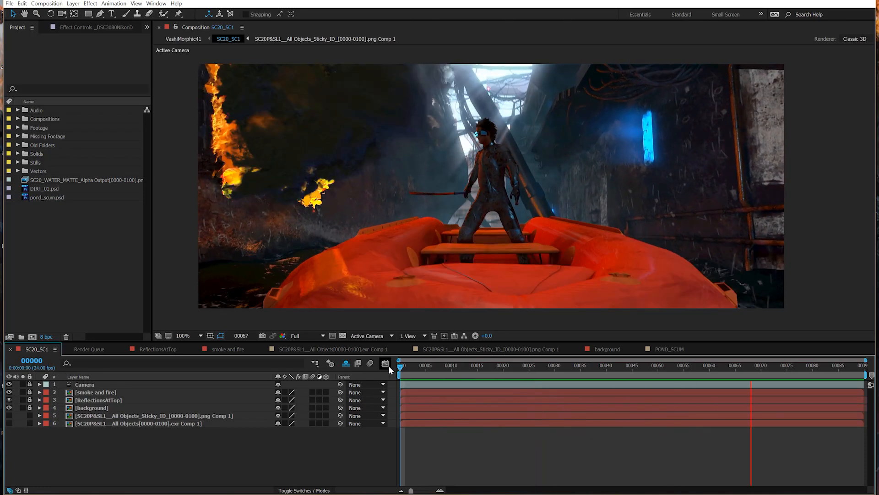
# - Place pond_scum.psd at the top of the SC20_SC1 composition and make it a 3D layer
pyautogui.press('space')
pyautogui.moveTo(48, 197); pyautogui.dragTo(462, 219)
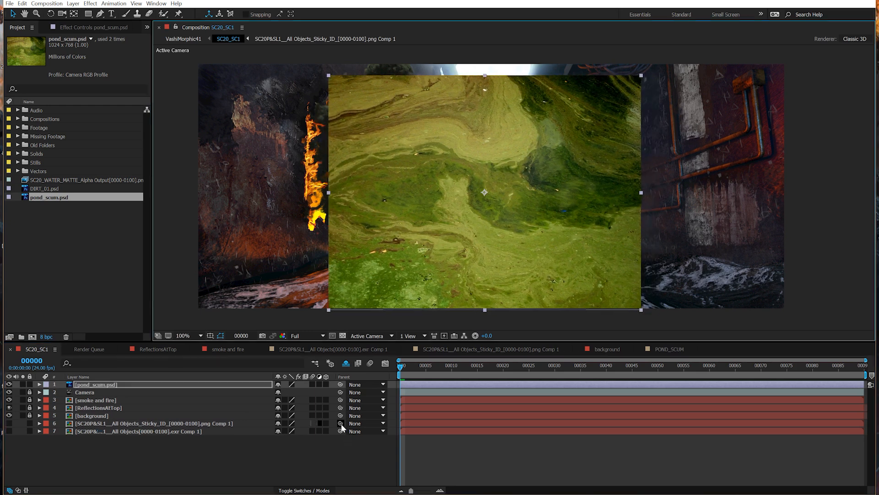
pyautogui.click(326, 384)
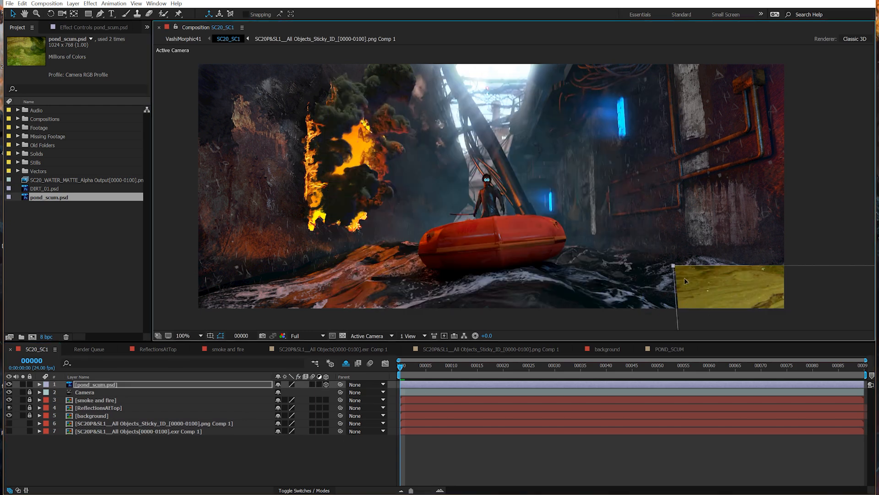
# - Rotate the pond_scum.psd layer so it lies flat across the water area in front of the camera
pyautogui.press('r')
pyautogui.moveTo(288, 400); pyautogui.dragTo(37, 384)
pyautogui.click(38, 384)
pyautogui.click(177, 460)
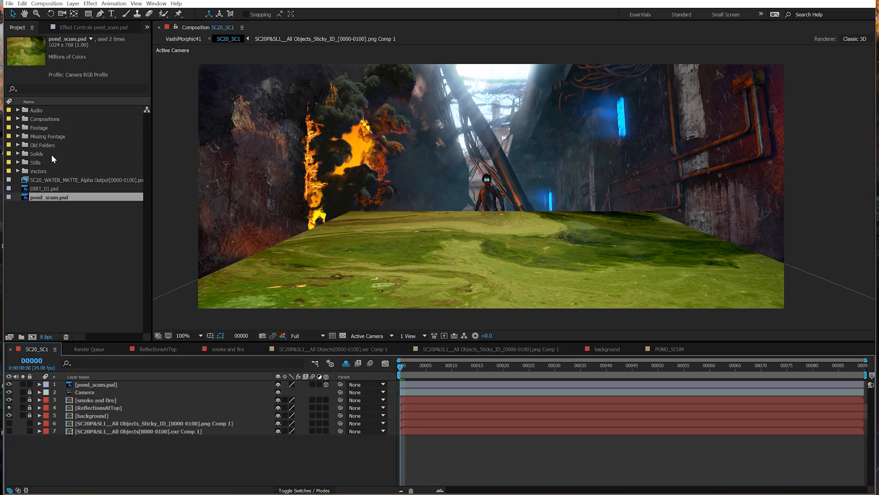
# - Add the SC20_WATER_MATTE sequence above pond_scum.psd and use it as the scum layer's luma track matte
pyautogui.moveTo(75, 183); pyautogui.dragTo(153, 382)
pyautogui.click(157, 392)
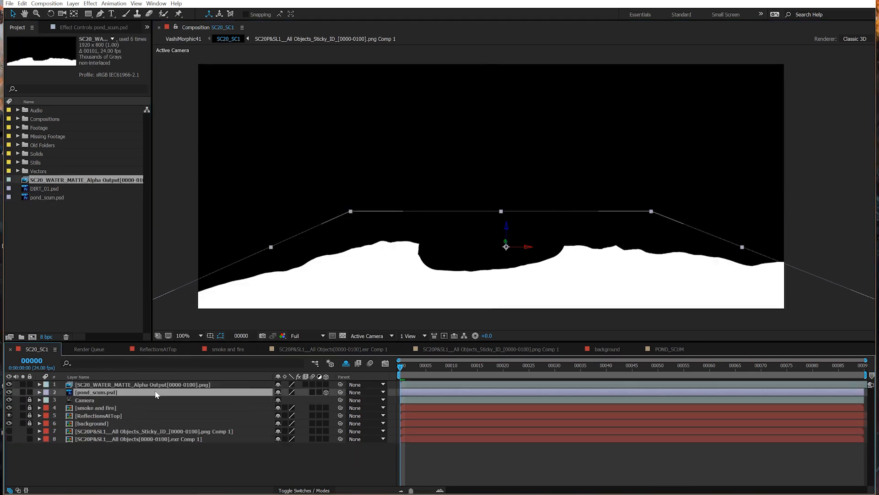
pyautogui.click(304, 490)
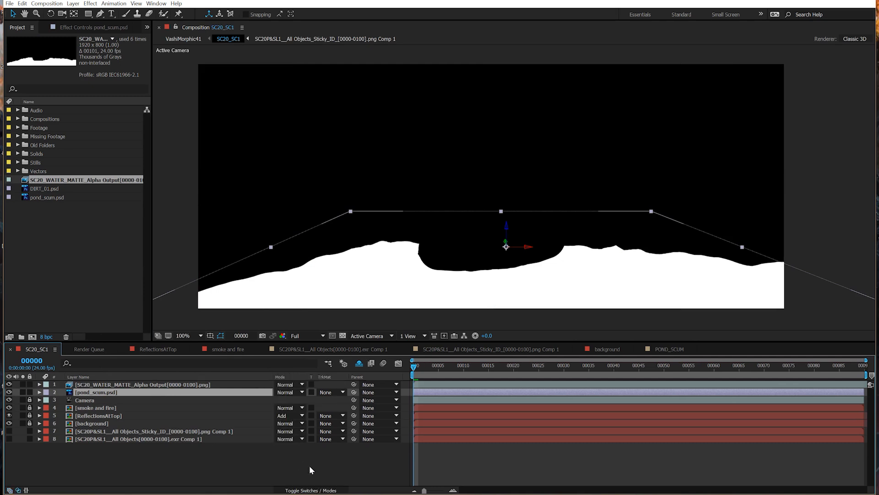
pyautogui.click(336, 392)
pyautogui.click(353, 432)
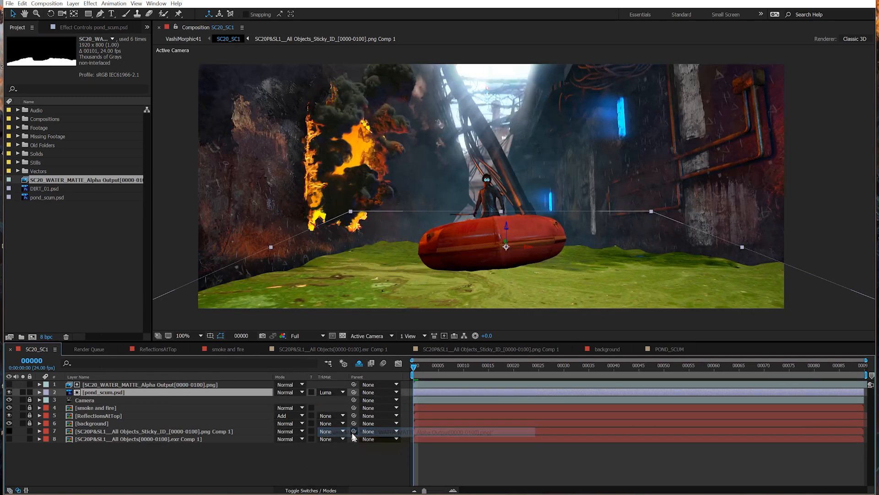
pyautogui.click(318, 452)
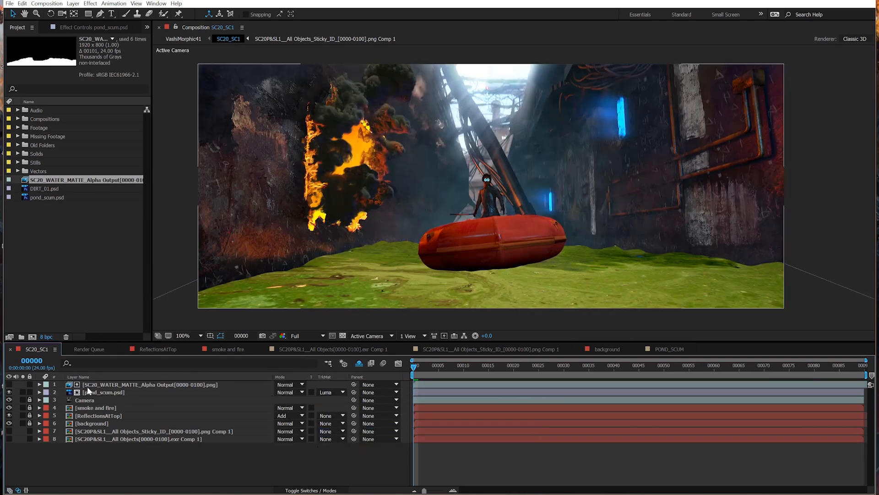
# - Move the water matte and pond_scum.psd layers together to between ReflectionsAtTop and background
pyautogui.click(105, 391)
pyautogui.keyDown('shift'); pyautogui.click(106, 384); pyautogui.keyUp('shift')
pyautogui.moveTo(114, 393); pyautogui.dragTo(125, 418)
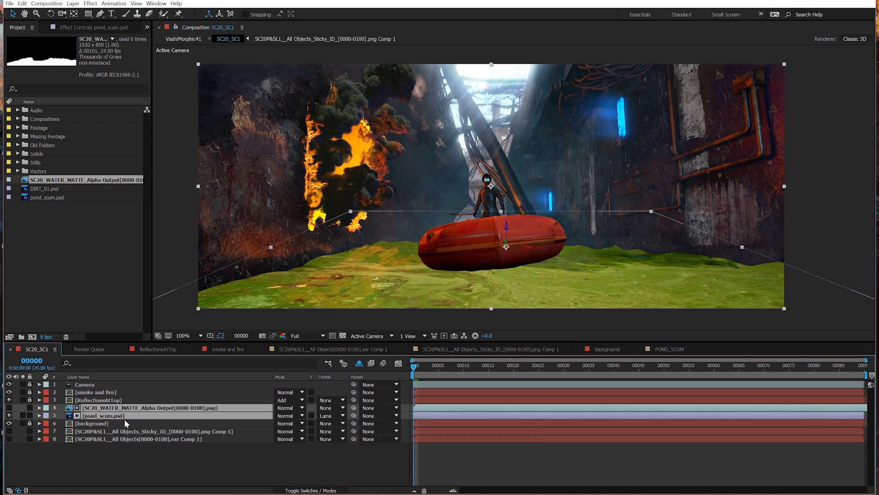
pyautogui.click(233, 460)
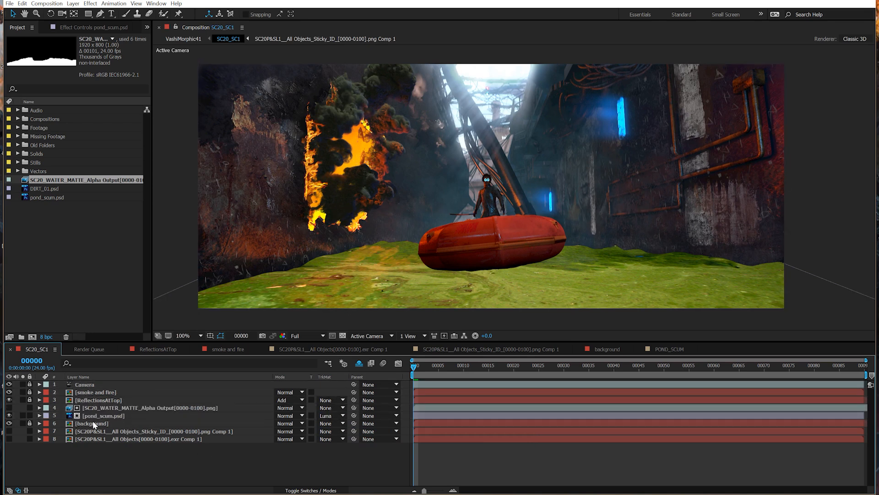
# - Lower the pond_scum.psd layer's opacity to 17%
pyautogui.click(109, 417)
pyautogui.press('t')
pyautogui.moveTo(281, 423); pyautogui.dragTo(218, 428)
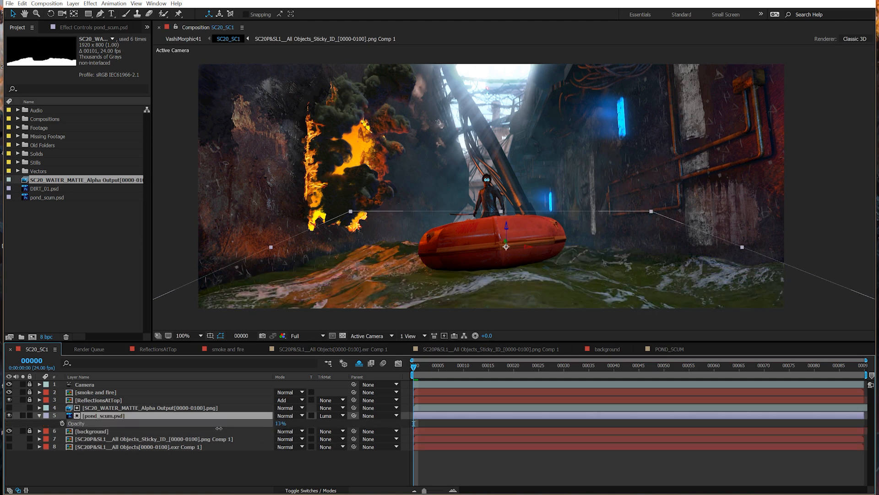
pyautogui.click(353, 468)
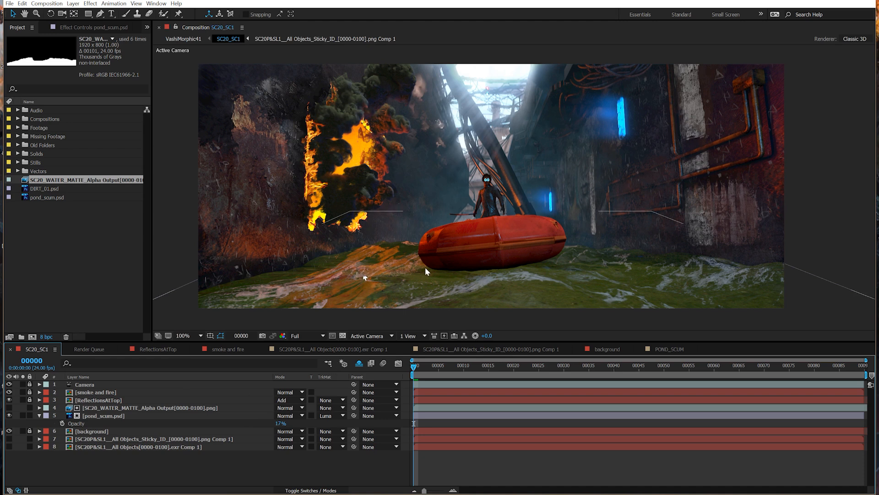
# - Pre-compose pond_scum.psd as "pond_scum.psd Comp 1", leaving all attributes in SC20_SC1
pyautogui.click(109, 416)
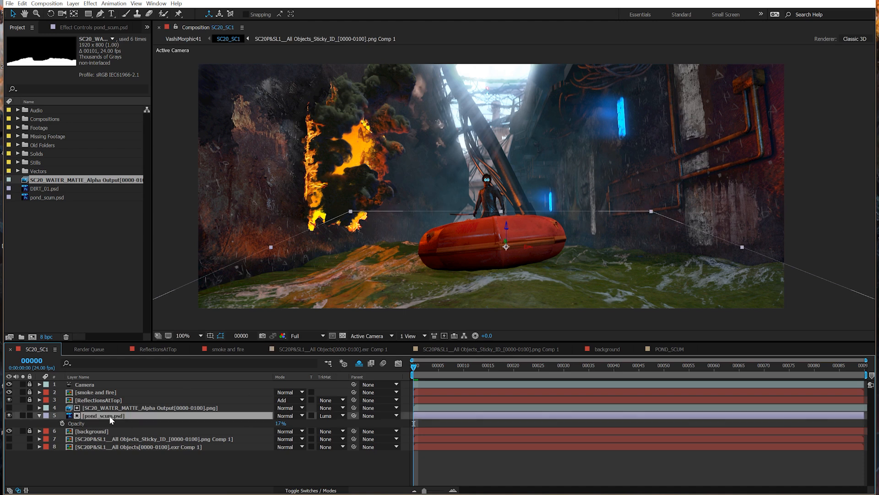
pyautogui.hotkey('ctrl', 'shift', 'c')
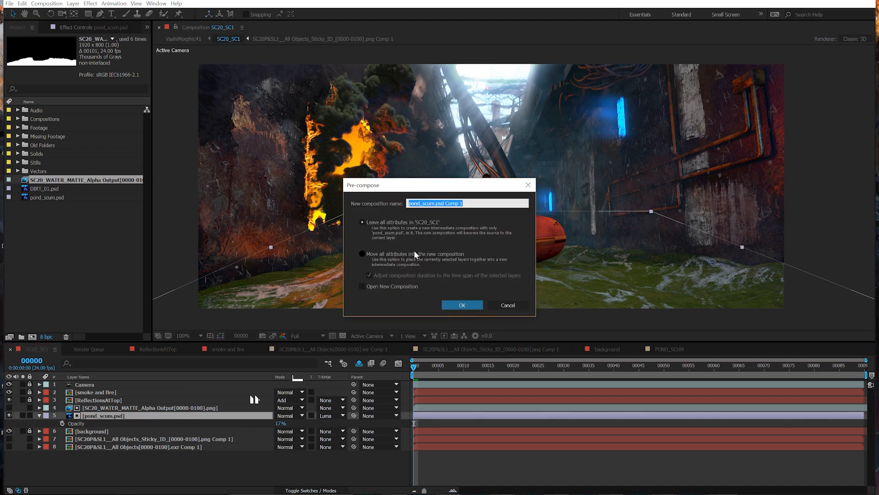
pyautogui.click(461, 305)
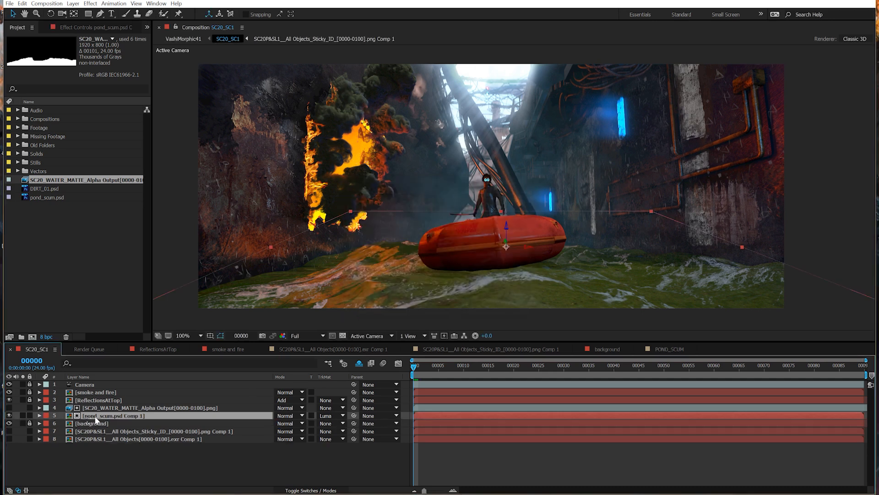
# - Open pond_scum.psd Comp 1 in a second viewer beside the SC20_SC1 composition
pyautogui.doubleClick(87, 417)
pyautogui.press('Tab')
pyautogui.click(270, 429)
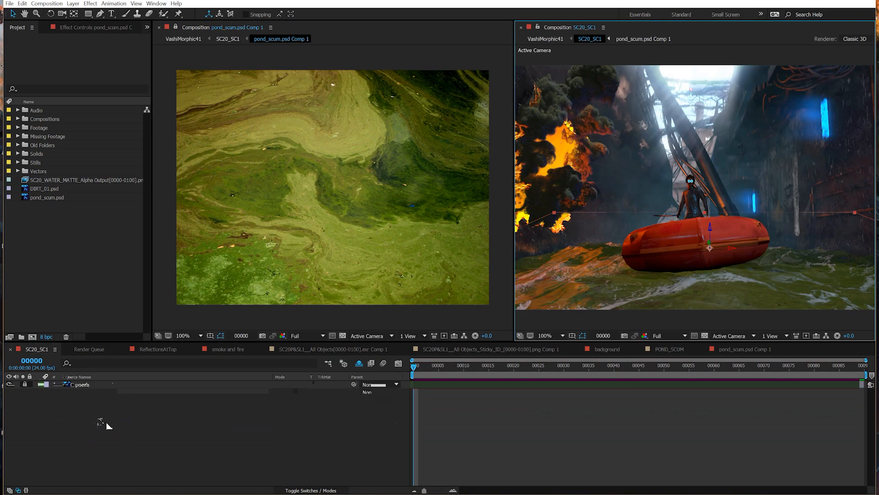
pyautogui.doubleClick(100, 416)
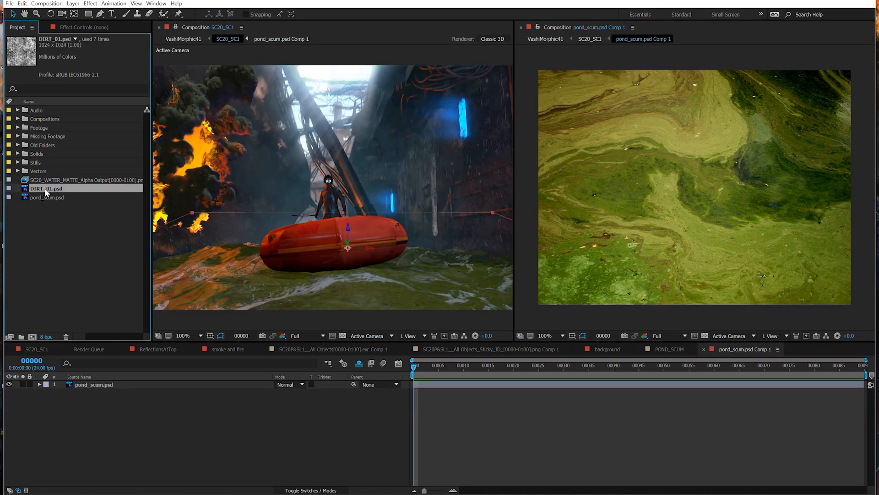
# - Add DIRT_01.psd centred above pond_scum.psd in the precomp and use it as the scum's luma track matte
pyautogui.moveTo(47, 190); pyautogui.dragTo(696, 200)
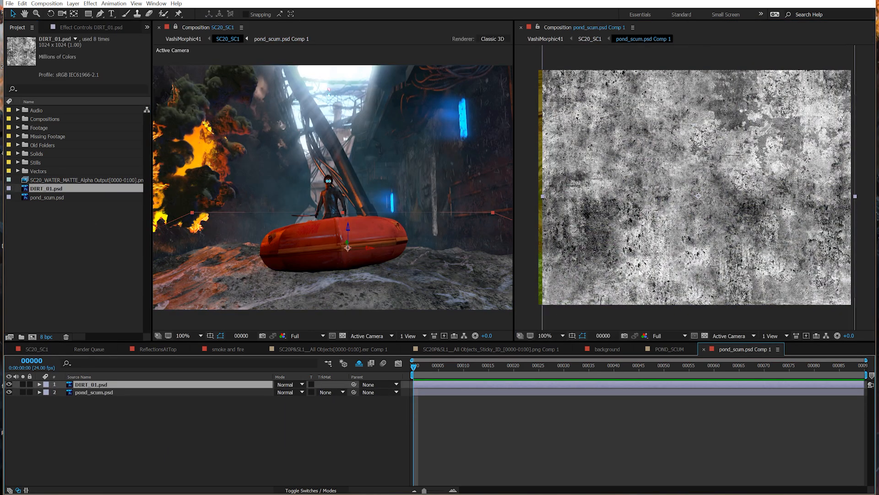
pyautogui.moveTo(647, 254); pyautogui.dragTo(642, 251)
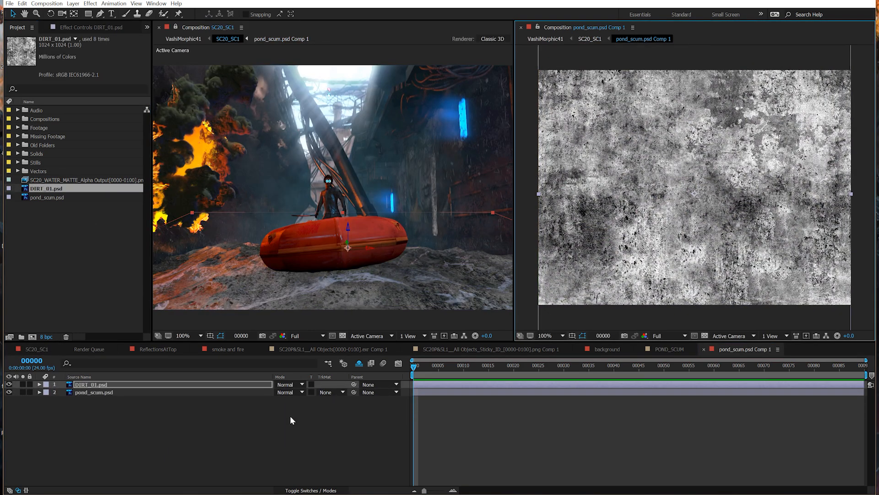
pyautogui.click(326, 393)
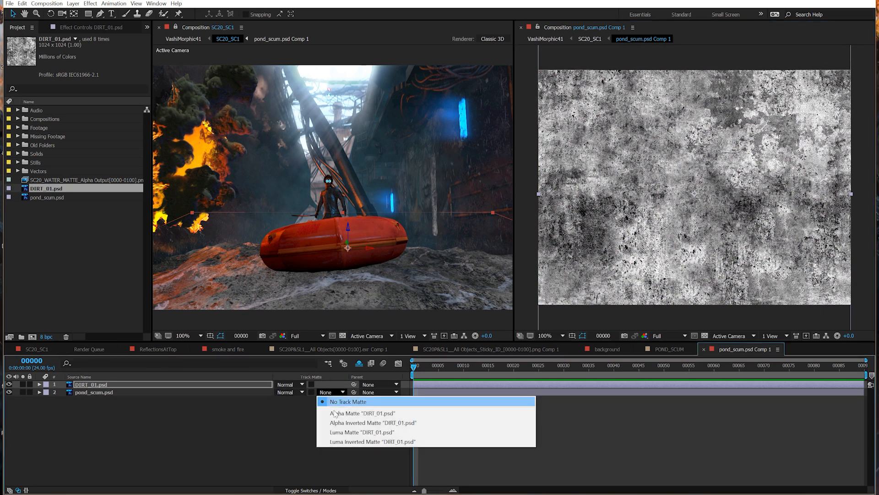
pyautogui.click(326, 432)
pyautogui.click(233, 433)
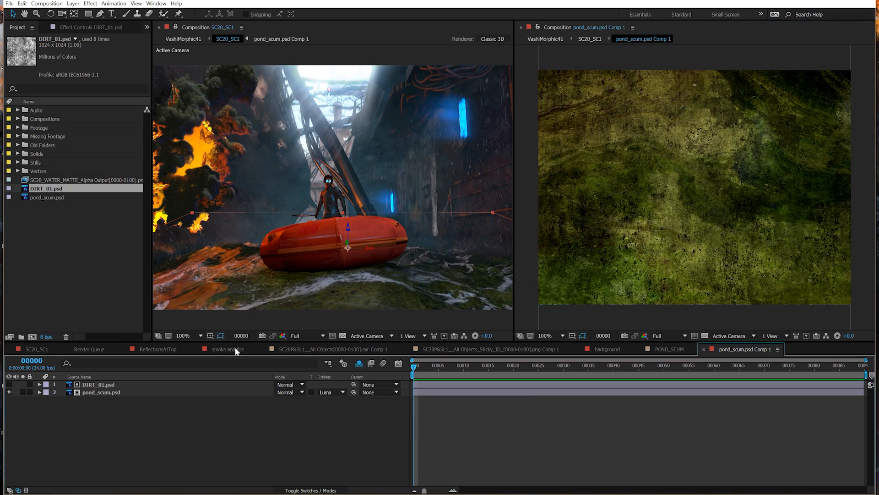
# - Examine the textured scum on the water around the boat in SC20_SC1 at 200% magnification
pyautogui.scroll(1, 300, 260)
pyautogui.press('space')
pyautogui.moveTo(256, 300); pyautogui.dragTo(325, 202)
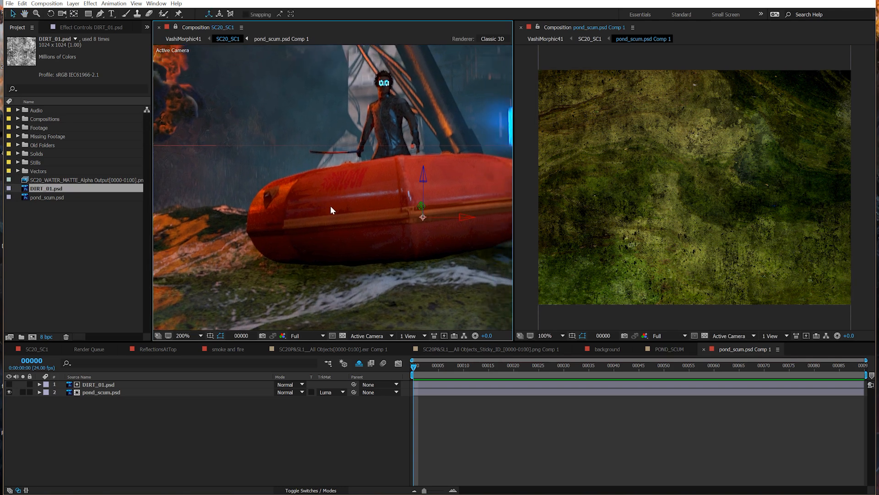
# - Add a Curves effect to the DIRT_01.psd matte in the precomp and bend the RGB curve down to darken its midtones
pyautogui.scroll(-2, 330, 206)
pyautogui.scroll(1, 331, 206)
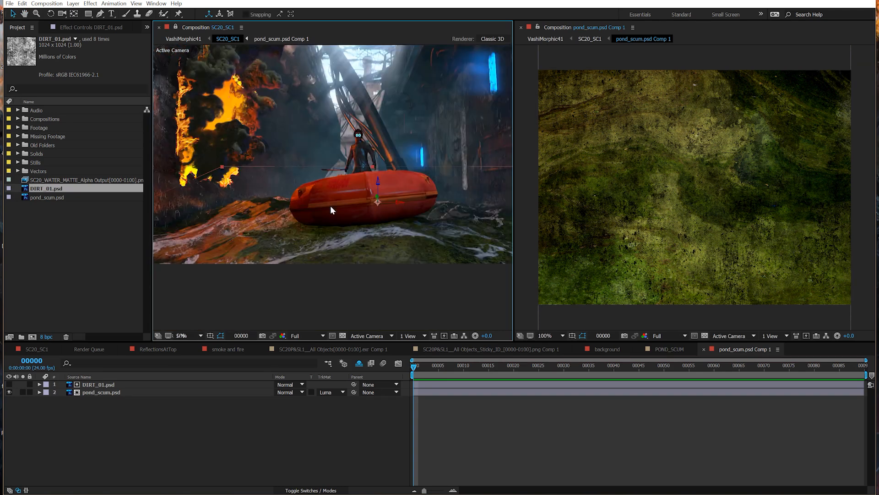
pyautogui.click(130, 385)
pyautogui.click(90, 4)
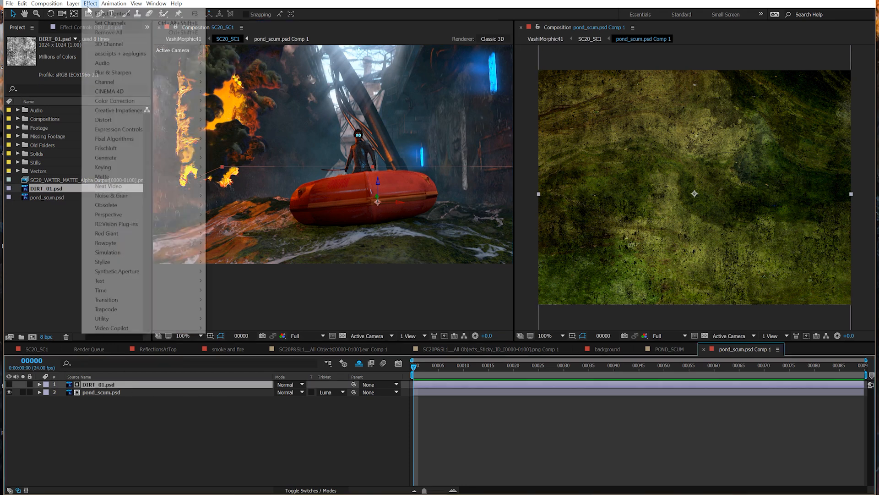
pyautogui.moveTo(156, 102)
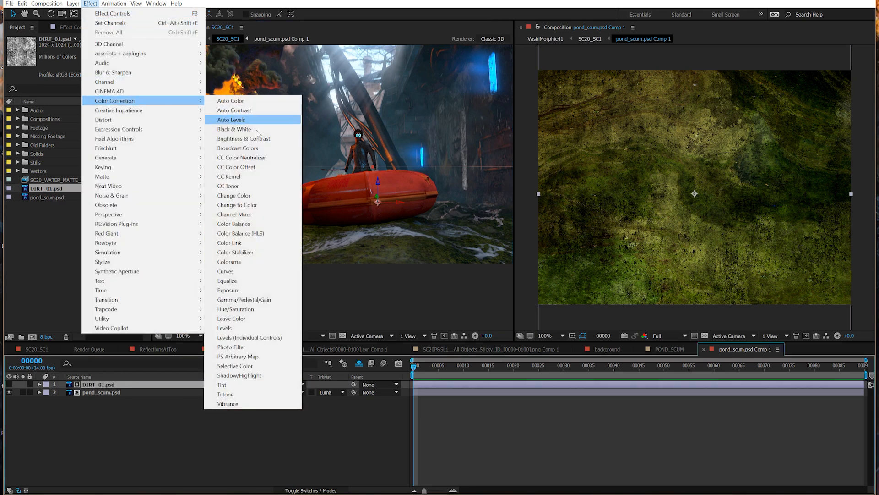
pyautogui.click(247, 274)
pyautogui.moveTo(80, 141); pyautogui.dragTo(93, 156)
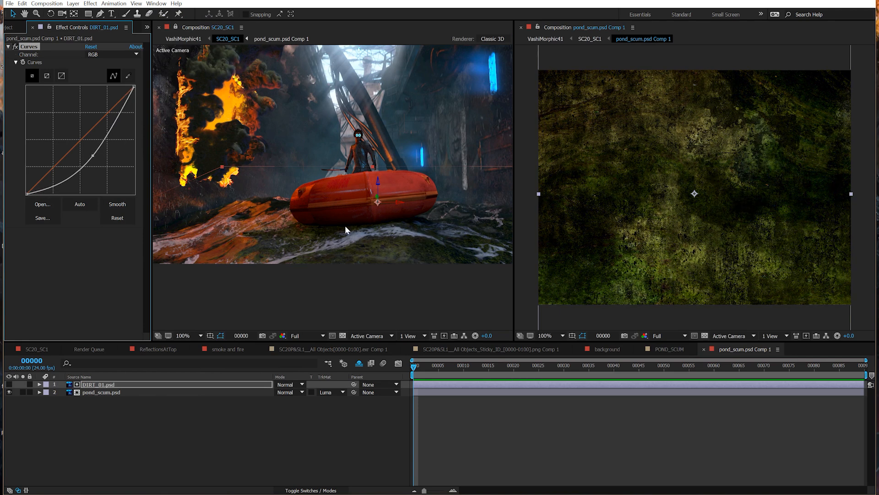
# - Check the darkened scum on the water in SC20_SC1 and close the second viewer showing pond_scum.psd Comp 1
pyautogui.scroll(3, 335, 220)
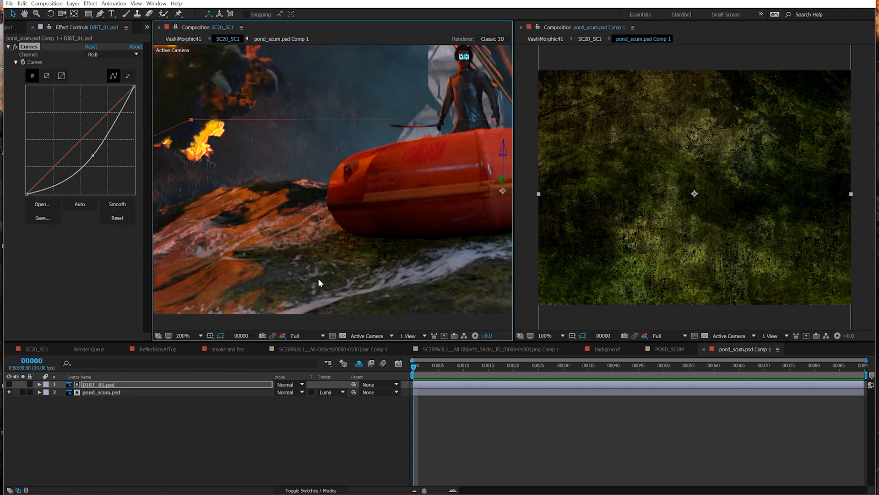
pyautogui.scroll(-3, 319, 263)
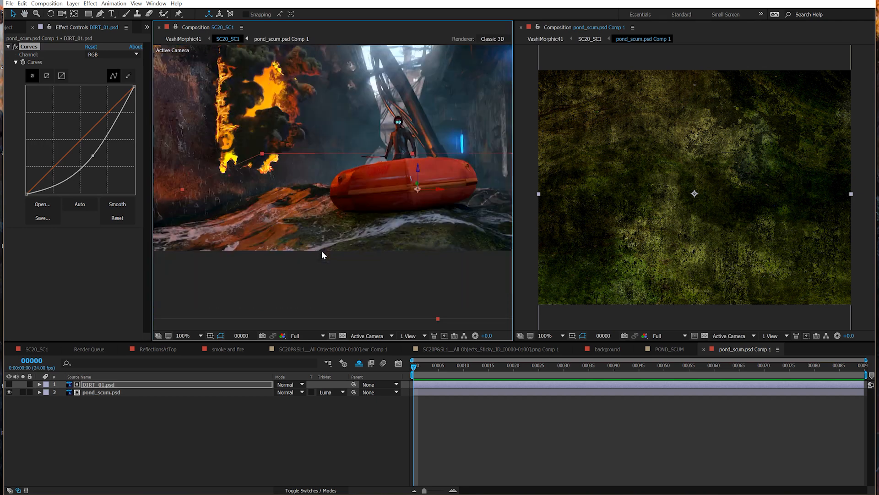
pyautogui.moveTo(384, 192); pyautogui.dragTo(311, 234)
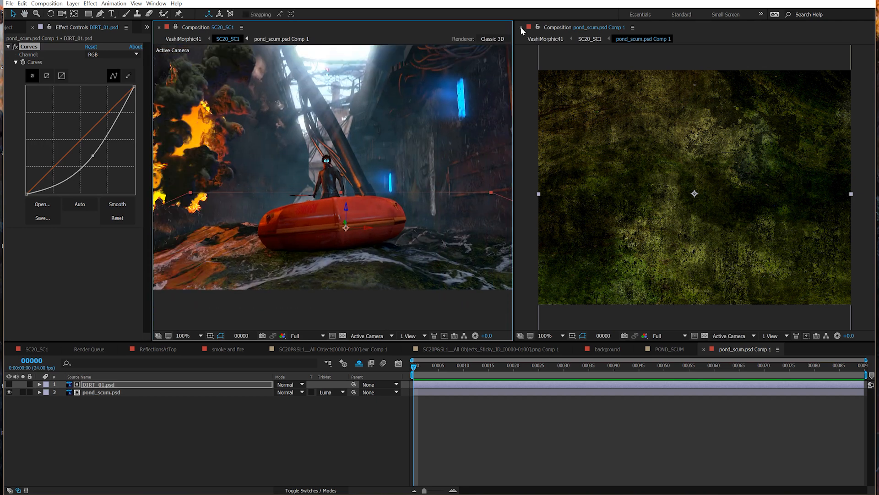
pyautogui.click(521, 28)
pyautogui.moveTo(437, 149); pyautogui.dragTo(367, 155)
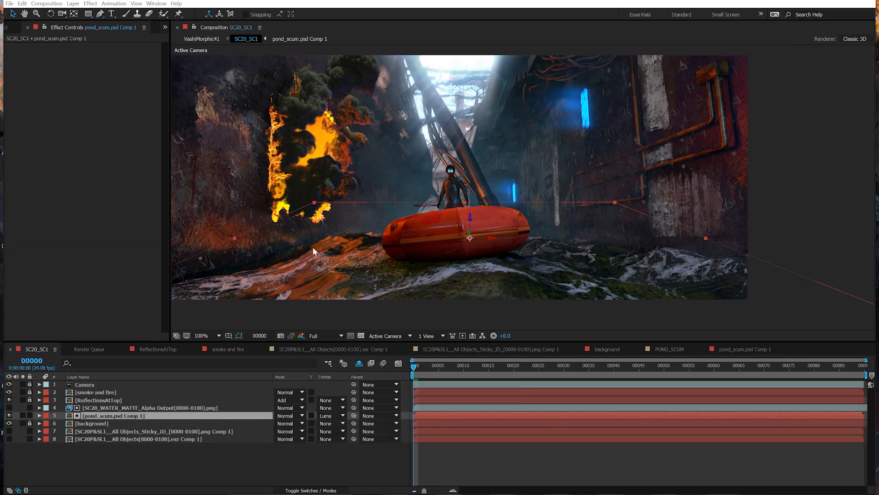
# - Show and solo the SC20_WATER_MATTE layer in SC20_SC1 and apply the Paint & Stick effect to it
pyautogui.click(9, 408)
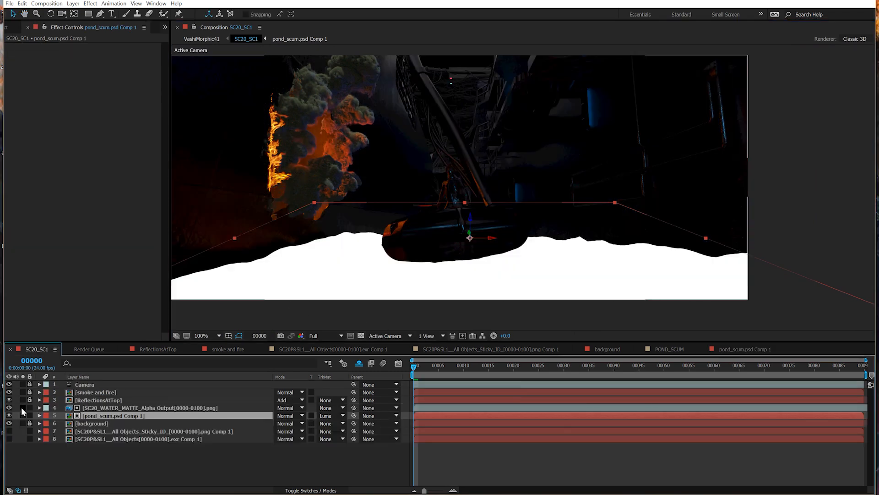
pyautogui.click(22, 407)
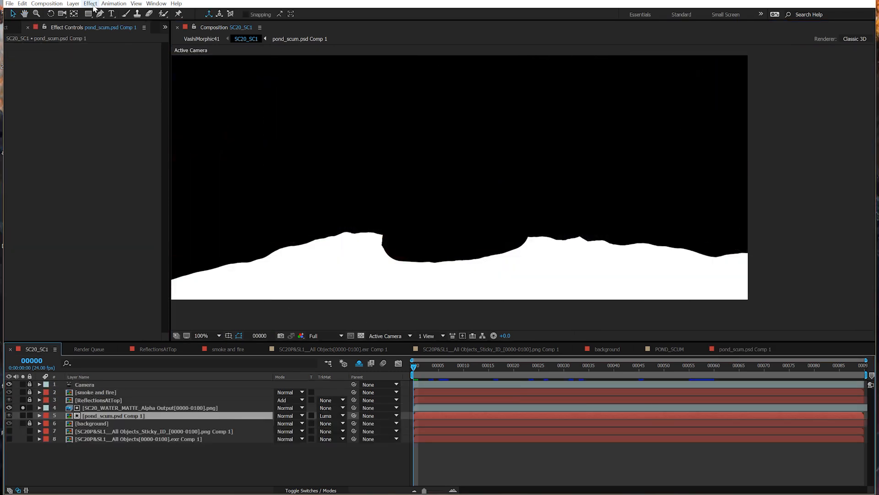
pyautogui.click(93, 407)
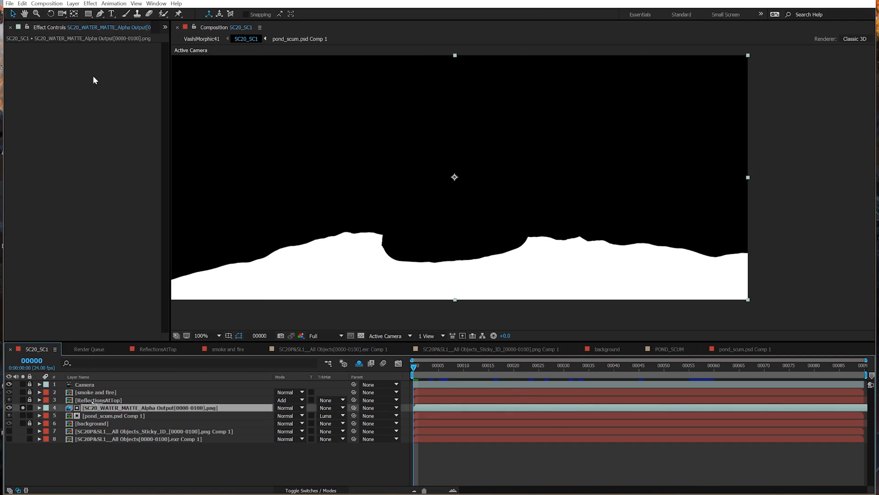
pyautogui.click(89, 5)
pyautogui.moveTo(169, 55)
pyautogui.click(231, 54)
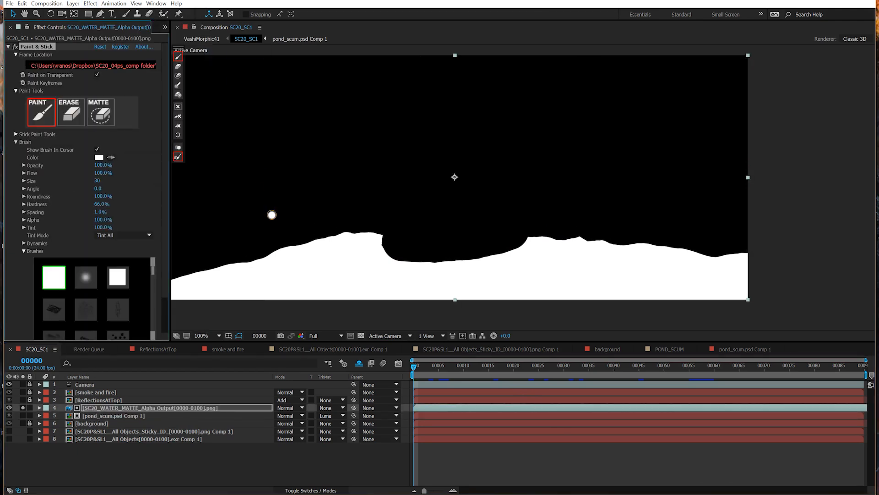
# - Turn off Paint on Transparent and set the brush to black, size 127, 0% hardness and 10% alpha
pyautogui.moveTo(248, 222); pyautogui.dragTo(268, 222)
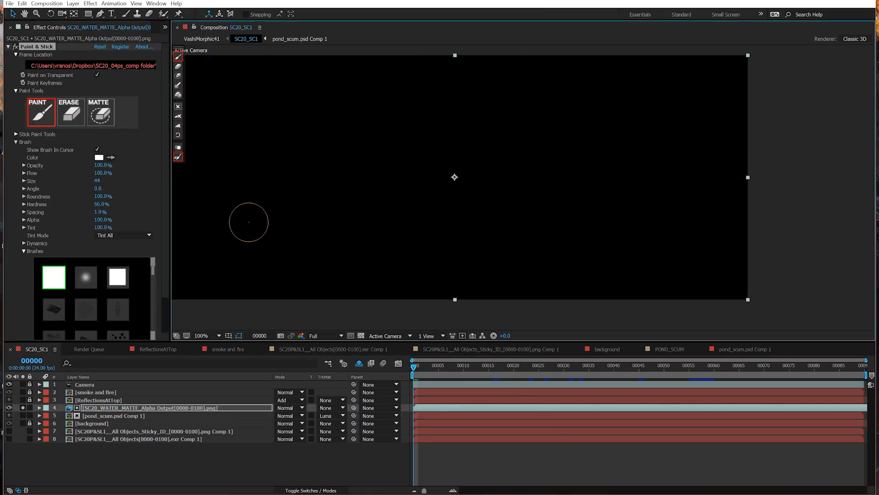
pyautogui.click(96, 74)
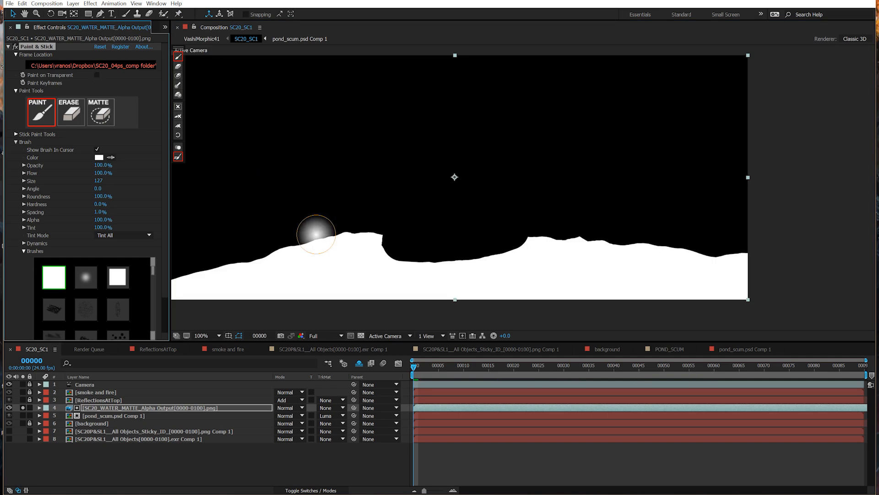
pyautogui.click(99, 157)
pyautogui.moveTo(191, 312); pyautogui.dragTo(313, 454)
pyautogui.click(336, 303)
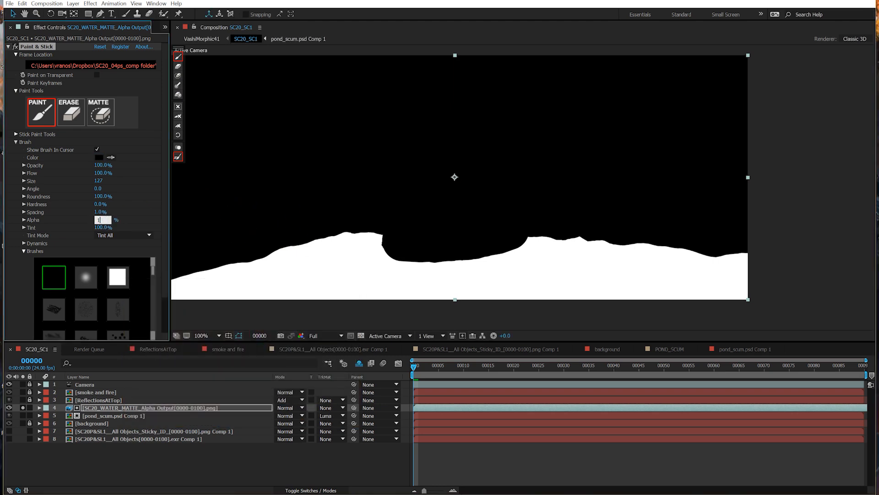
pyautogui.press('Return')
# - Hide the water matte in the composite and paint soft black strokes on it along the outer and foreground water to fade the scum
pyautogui.click(9, 407)
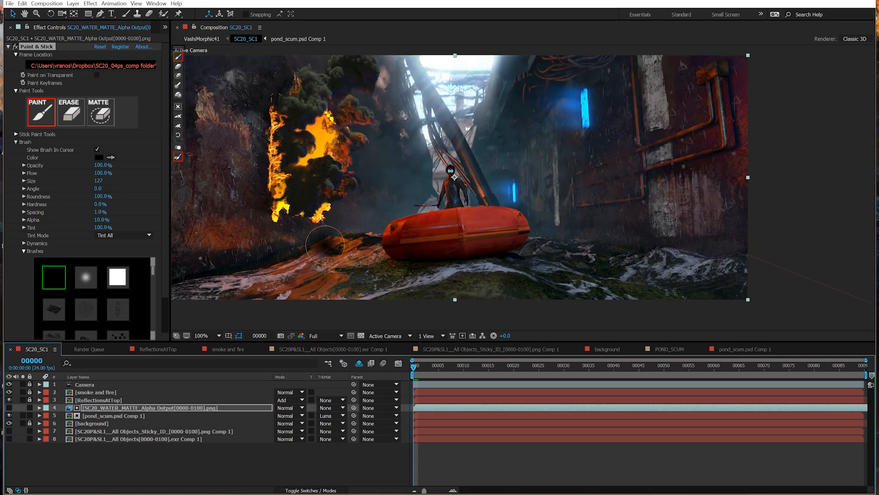
pyautogui.click(180, 158)
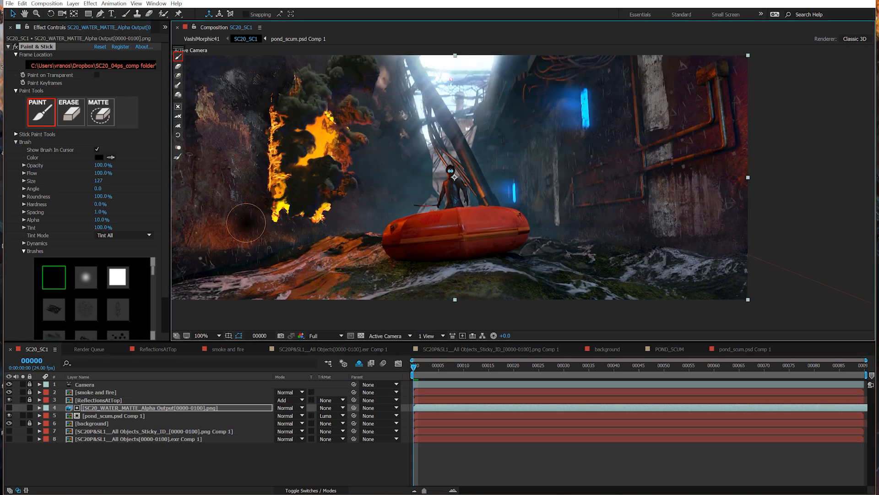
pyautogui.moveTo(329, 244); pyautogui.dragTo(328, 243)
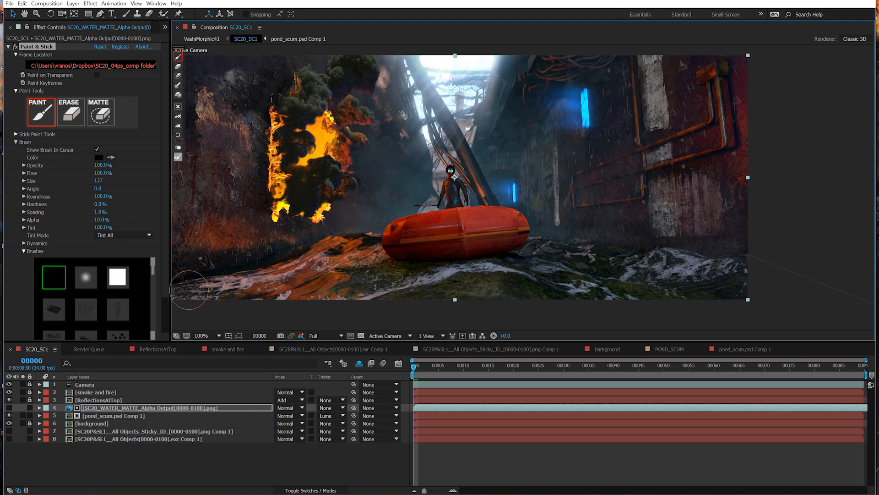
pyautogui.moveTo(429, 308)
pyautogui.mouseDown()
pyautogui.moveTo(675, 302)
pyautogui.moveTo(740, 297)
pyautogui.moveTo(750, 288)
pyautogui.mouseUp()
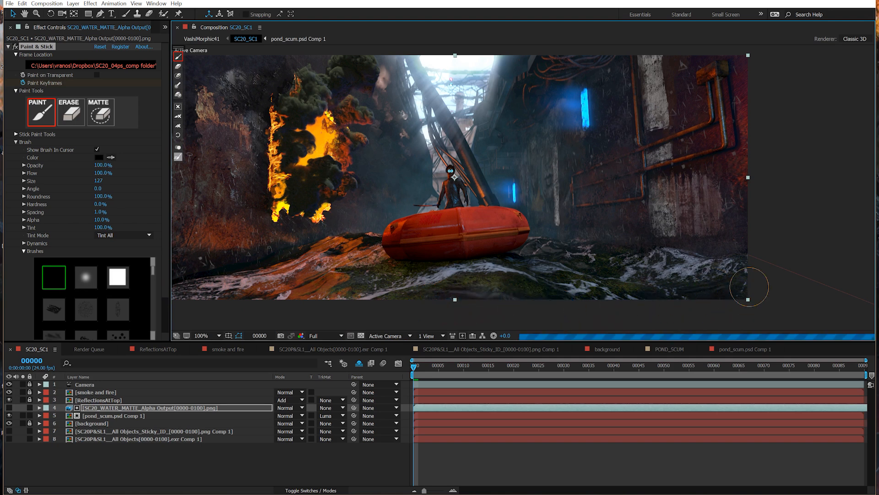
pyautogui.moveTo(597, 238); pyautogui.dragTo(566, 239)
pyautogui.moveTo(404, 302); pyautogui.dragTo(238, 306)
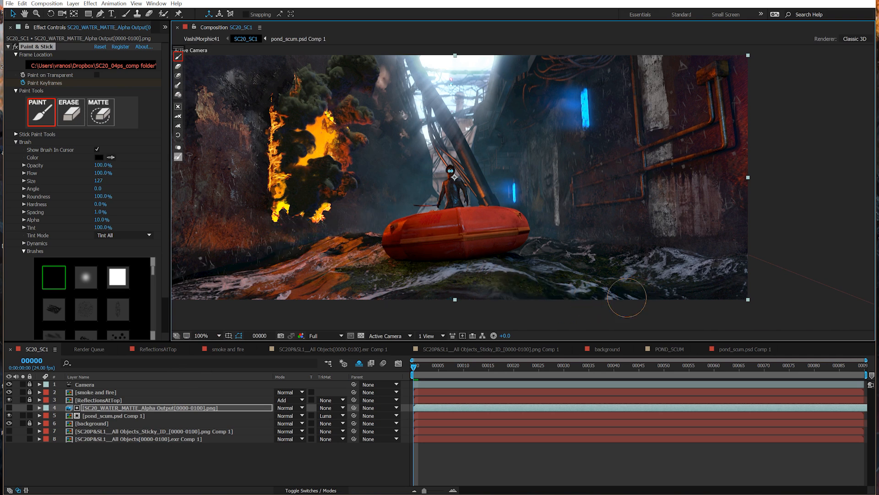
pyautogui.moveTo(673, 288)
pyautogui.mouseDown()
pyautogui.moveTo(734, 288)
pyautogui.moveTo(736, 263)
pyautogui.moveTo(694, 281)
pyautogui.moveTo(651, 255)
pyautogui.moveTo(617, 255)
pyautogui.mouseUp()
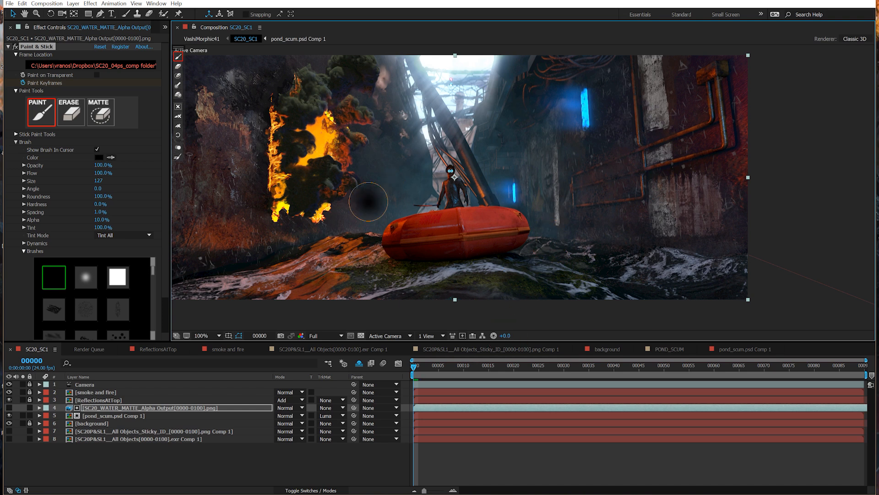
# - Switch the brush colour to white and paint the scum back in on the water to the right of the boat
pyautogui.click(99, 158)
pyautogui.moveTo(186, 321)
pyautogui.mouseDown()
pyautogui.moveTo(151, 311)
pyautogui.moveTo(101, 277)
pyautogui.mouseUp()
pyautogui.click(334, 303)
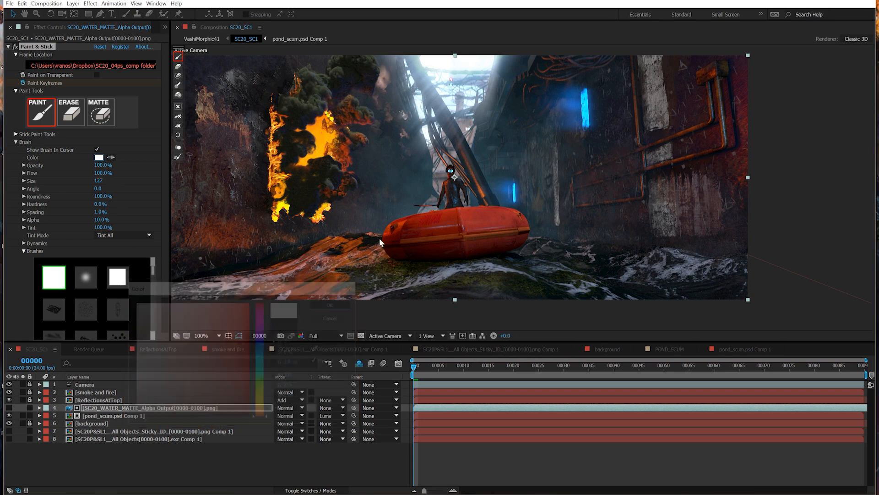
pyautogui.moveTo(606, 273)
pyautogui.mouseDown()
pyautogui.moveTo(628, 279)
pyautogui.moveTo(588, 269)
pyautogui.mouseUp()
# - Solo the water matte and paint its leftover grey patches black on both sides, keeping the soft area around the boat
pyautogui.click(9, 408)
pyautogui.click(23, 408)
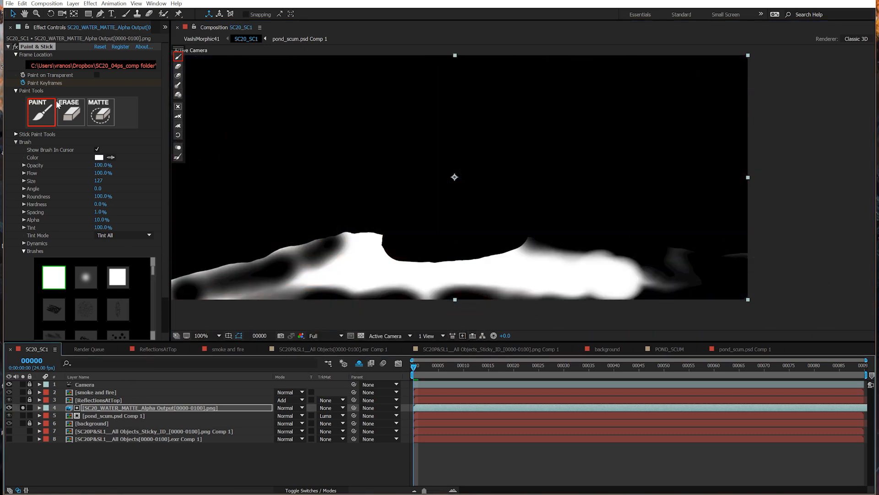
pyautogui.click(16, 47)
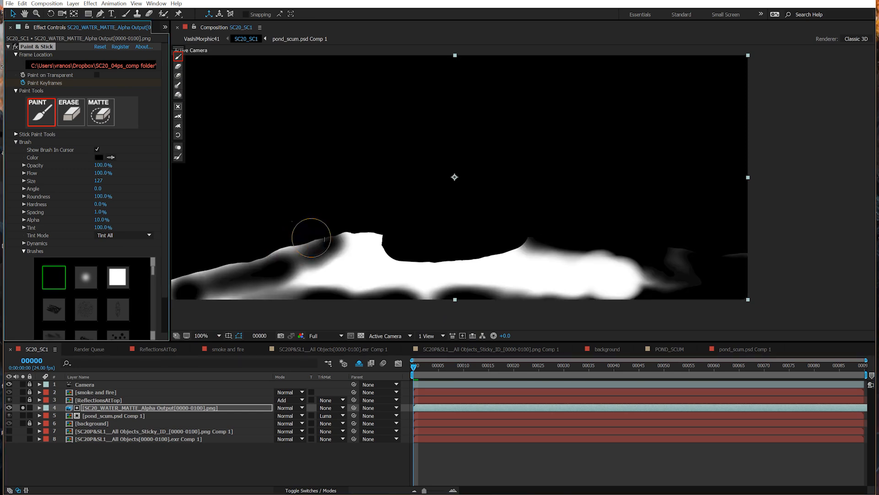
pyautogui.moveTo(310, 236)
pyautogui.mouseDown()
pyautogui.moveTo(262, 268)
pyautogui.moveTo(228, 273)
pyautogui.moveTo(229, 266)
pyautogui.moveTo(182, 282)
pyautogui.moveTo(190, 268)
pyautogui.moveTo(172, 286)
pyautogui.moveTo(203, 307)
pyautogui.moveTo(267, 313)
pyautogui.moveTo(235, 312)
pyautogui.moveTo(262, 312)
pyautogui.moveTo(203, 307)
pyautogui.moveTo(586, 303)
pyautogui.moveTo(677, 286)
pyautogui.moveTo(746, 250)
pyautogui.mouseUp()
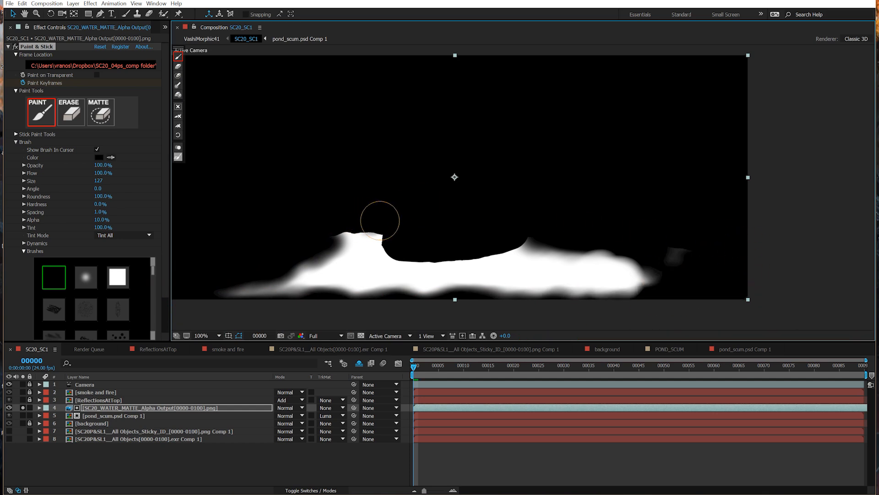
pyautogui.moveTo(365, 222)
pyautogui.mouseDown()
pyautogui.moveTo(350, 215)
pyautogui.moveTo(300, 231)
pyautogui.mouseUp()
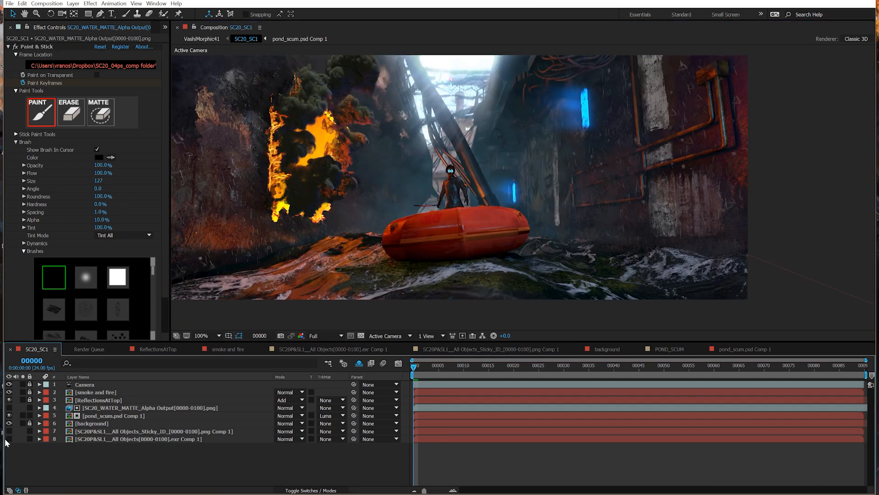
# - Solo SC20P&SL1__All Objects[0000-0100].exr Comp 1 and scrub through its frames to examine the water's movement
pyautogui.click(21, 439)
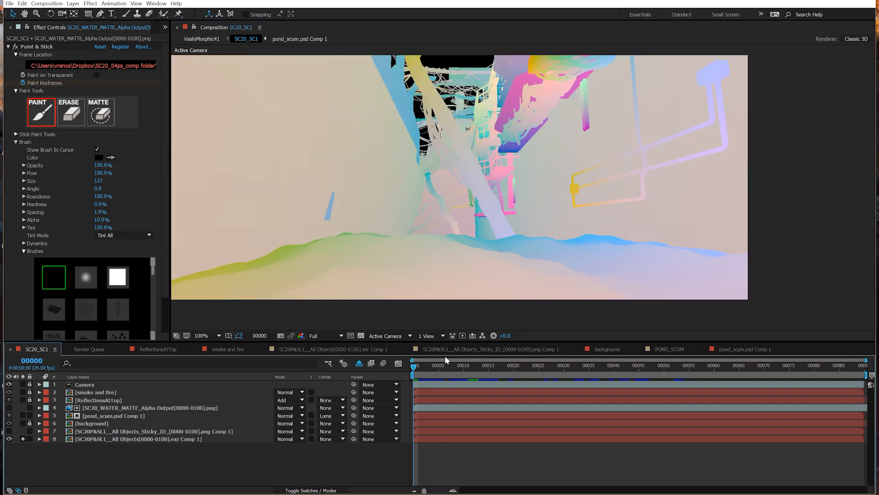
pyautogui.moveTo(420, 365); pyautogui.dragTo(348, 376)
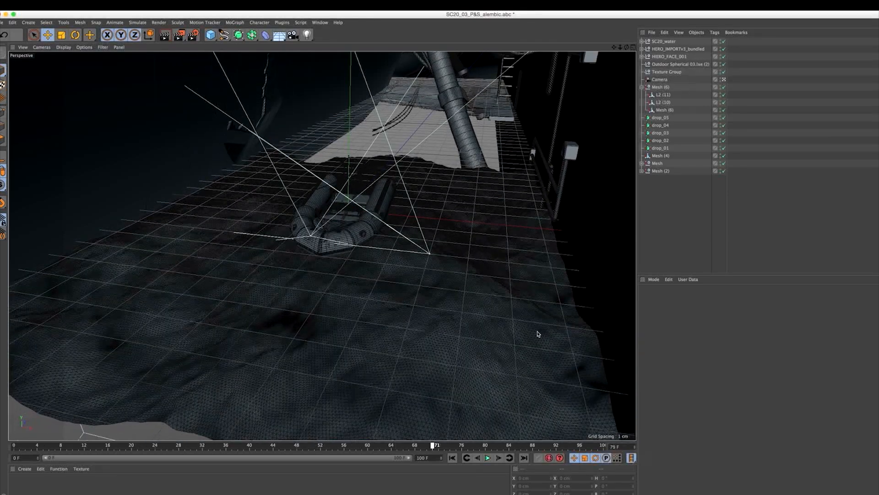
# - In Cinema 4D, orbit to the boat, select the SC20_water mesh and scrub the timeline to examine its animation
pyautogui.moveTo(627, 48); pyautogui.dragTo(688, 50)
pyautogui.click(664, 41)
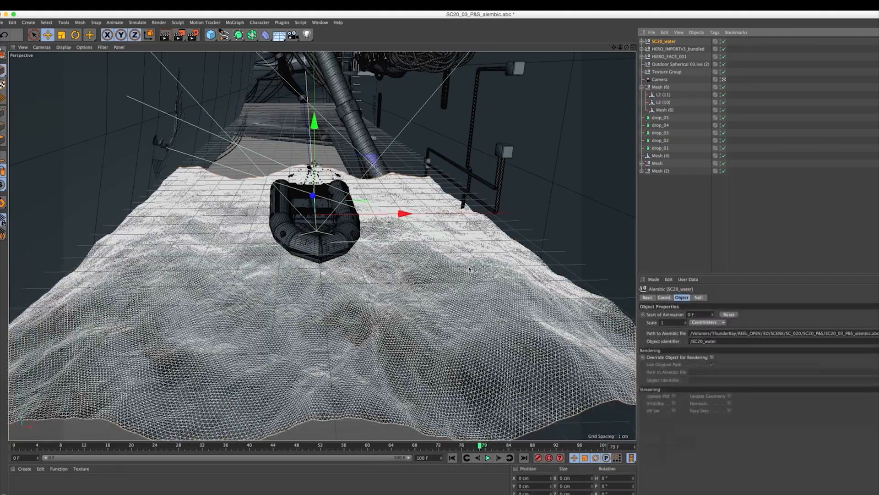
pyautogui.moveTo(484, 451); pyautogui.dragTo(561, 430)
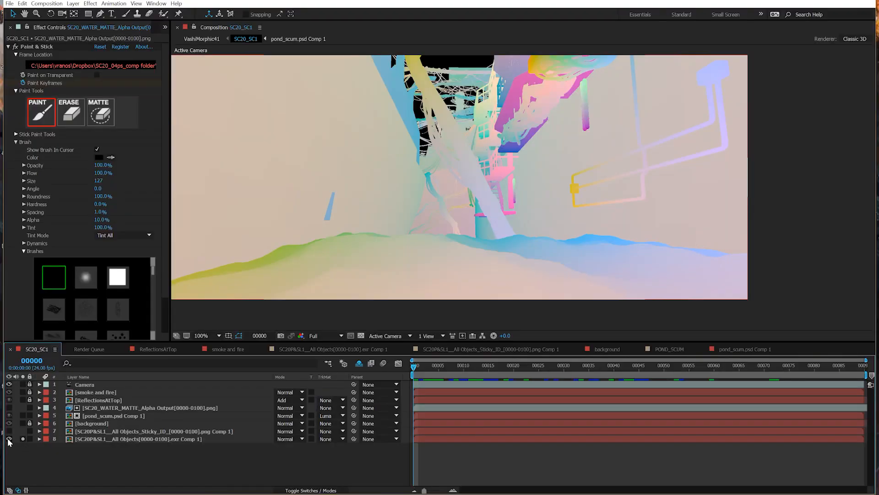
# - Back in After Effects, hide the All Objects exr precomp and briefly solo pond_scum.psd Comp 1 to inspect the matted scum
pyautogui.click(9, 439)
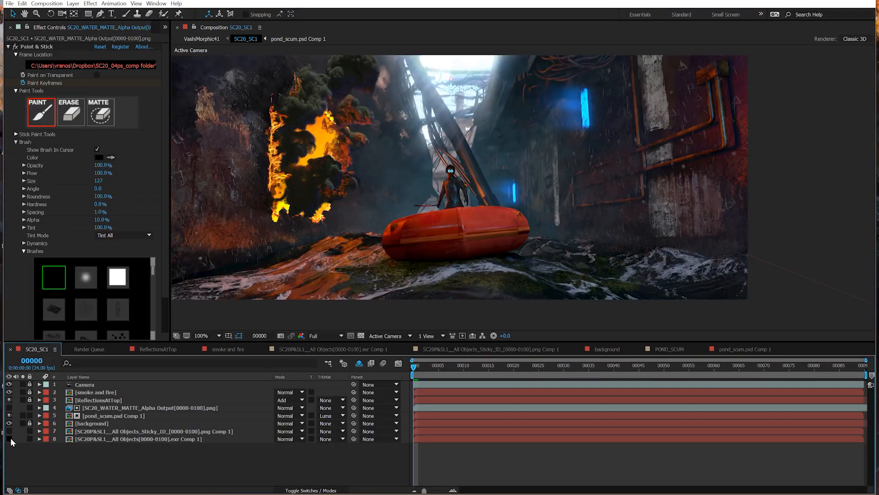
pyautogui.click(108, 415)
pyautogui.click(23, 416)
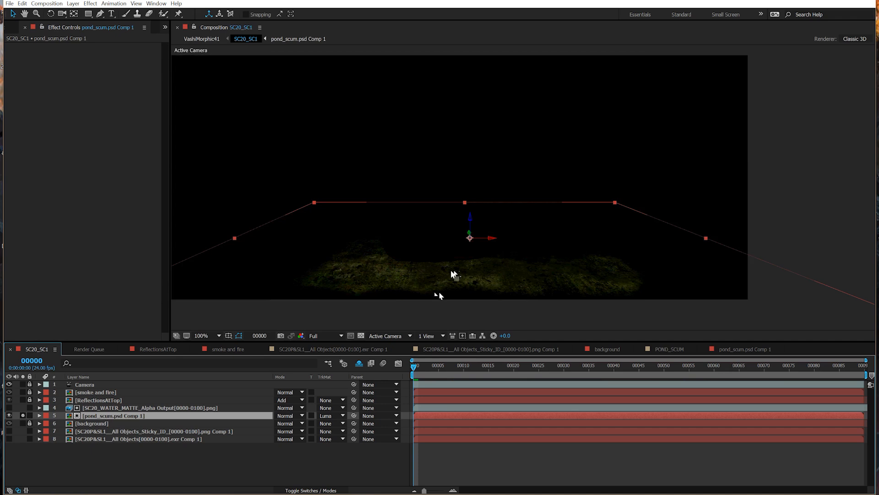
pyautogui.click(23, 415)
# - Display the SC20_WATER_MATTE layer, set its Paint & Stick brush color to white (FFFFFF) and paint over the black boat shape
pyautogui.hotkey('ctrl', 'Up')
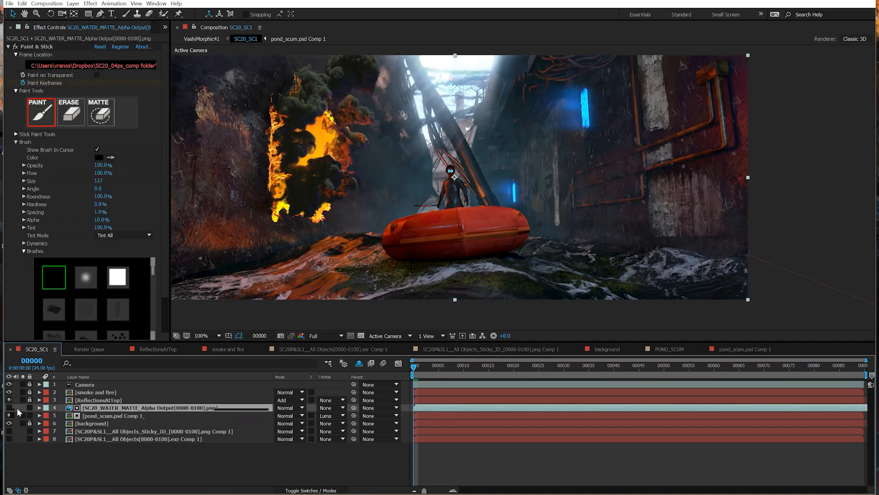
pyautogui.click(23, 407)
pyautogui.click(9, 46)
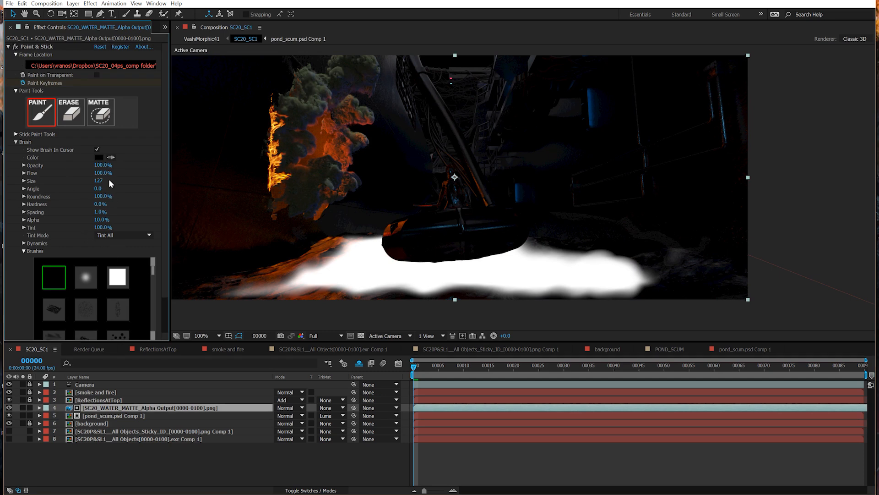
pyautogui.click(99, 158)
pyautogui.moveTo(137, 306); pyautogui.dragTo(127, 299)
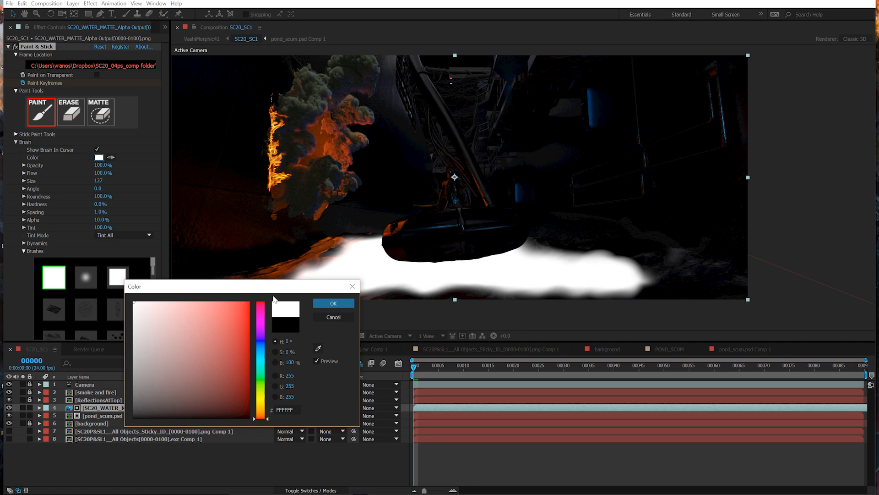
pyautogui.click(334, 303)
pyautogui.moveTo(408, 229)
pyautogui.mouseDown()
pyautogui.moveTo(390, 251)
pyautogui.moveTo(404, 259)
pyautogui.moveTo(382, 252)
pyautogui.moveTo(435, 259)
pyautogui.moveTo(426, 262)
pyautogui.moveTo(522, 259)
pyautogui.moveTo(381, 252)
pyautogui.moveTo(351, 270)
pyautogui.mouseUp()
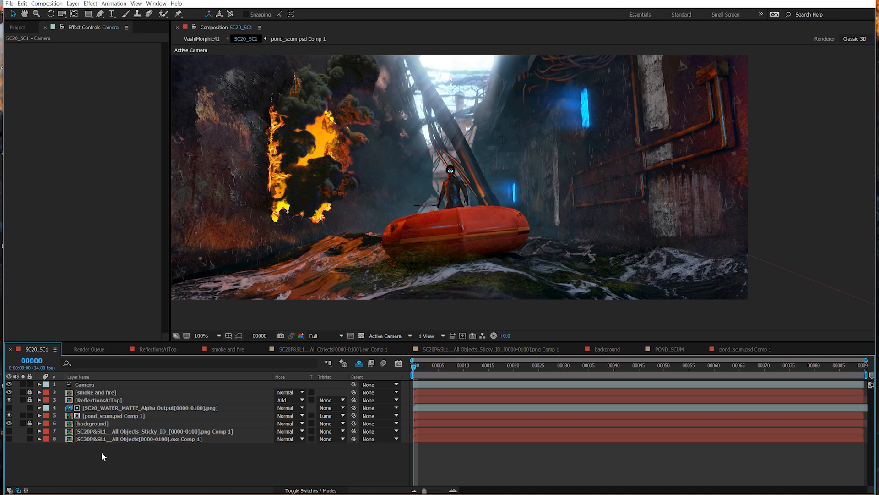
# - Copy the Camera to just above the water matte and pre-compose the copy, the matte and pond_scum.psd Comp 1 as "Water pollution"
pyautogui.click(84, 385)
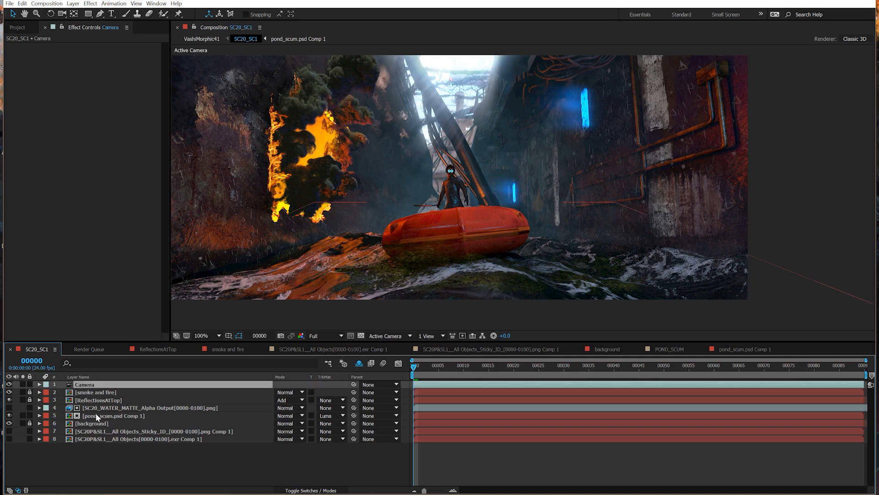
pyautogui.click(109, 408)
pyautogui.hotkey('ctrl', 'v')
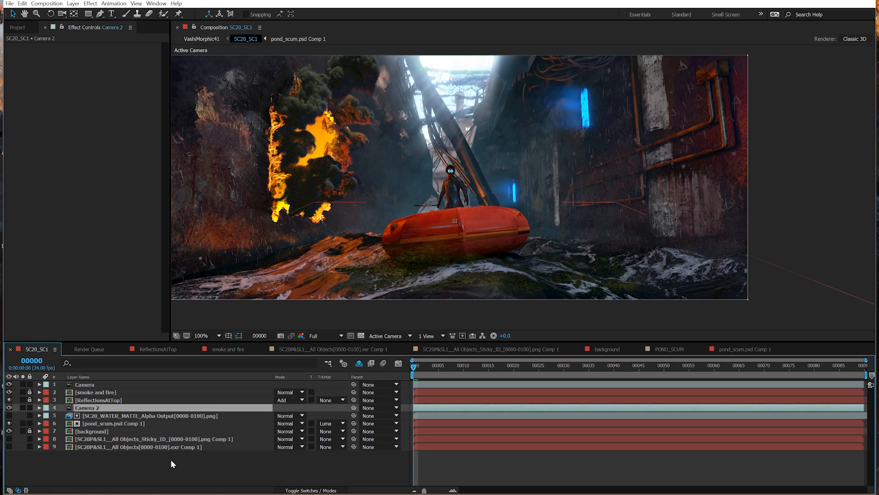
pyautogui.click(309, 490)
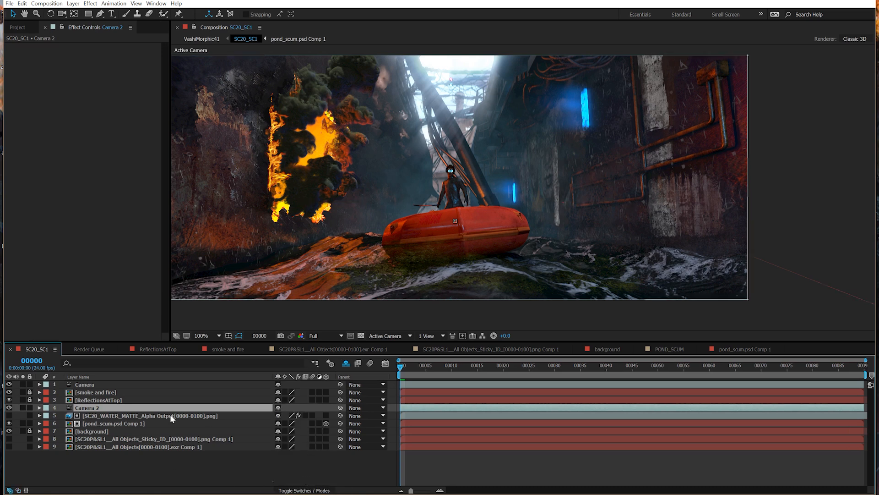
pyautogui.keyDown('shift'); pyautogui.click(106, 424); pyautogui.keyUp('shift')
pyautogui.hotkey('ctrl', 'shift', 'c')
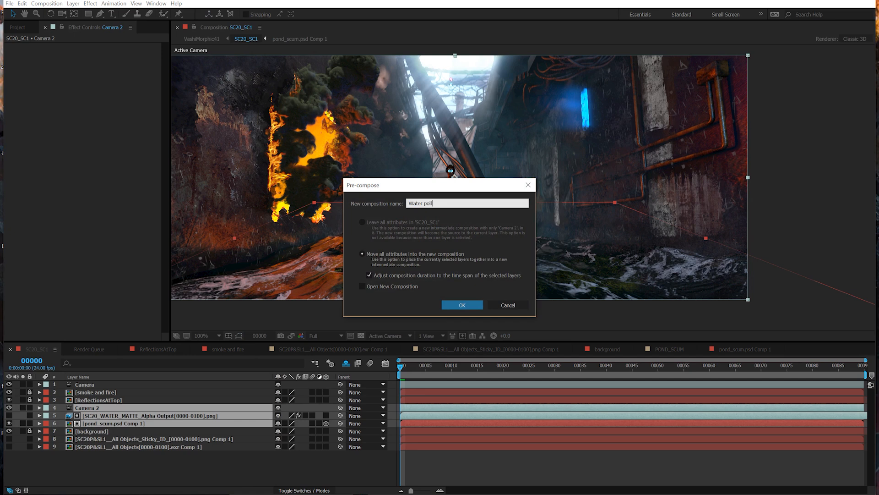
pyautogui.press('Return')
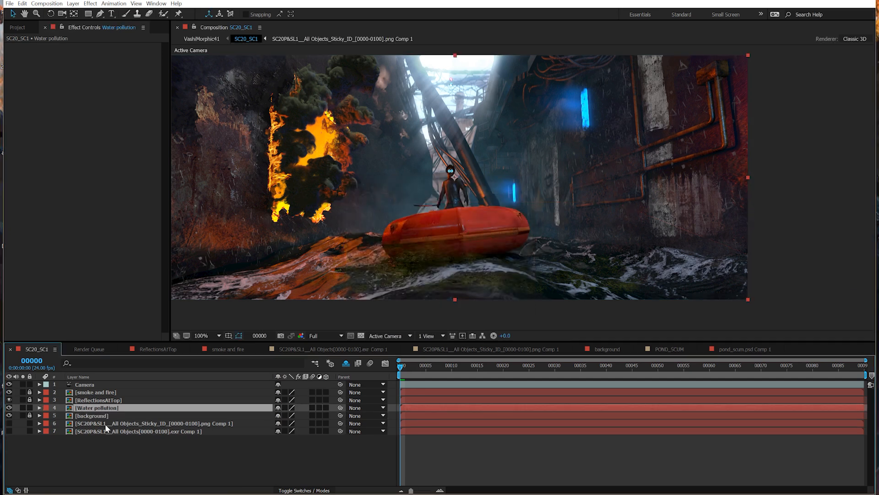
pyautogui.click(23, 407)
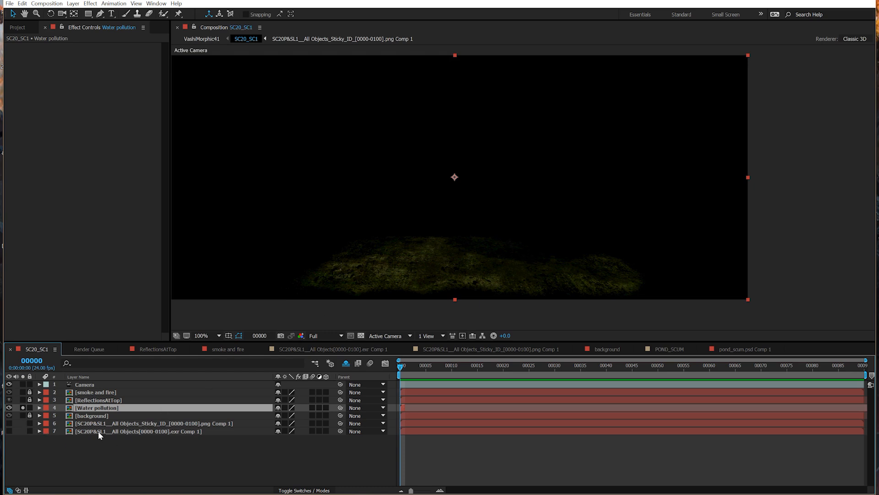
pyautogui.click(23, 407)
# - Create a white 1920 x 800 px solid named "Water pollution Paint & Stick" below Water pollution and apply the Paint & Stick effect
pyautogui.click(72, 3)
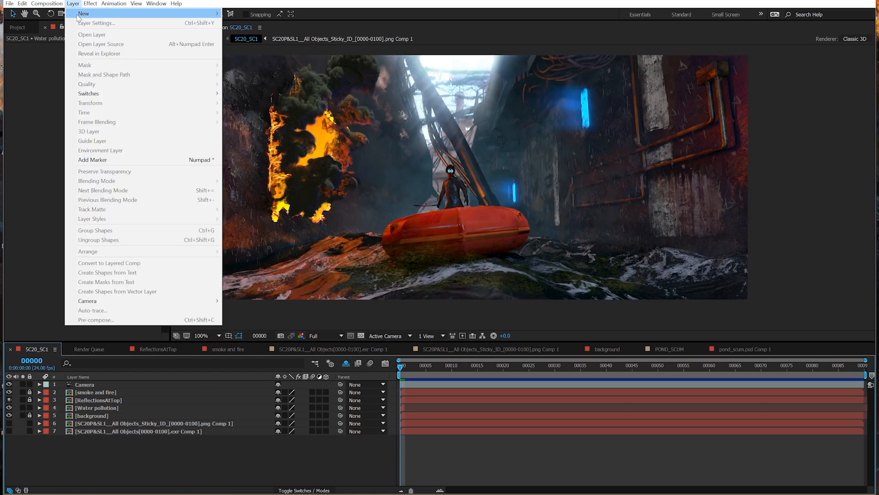
pyautogui.moveTo(78, 15)
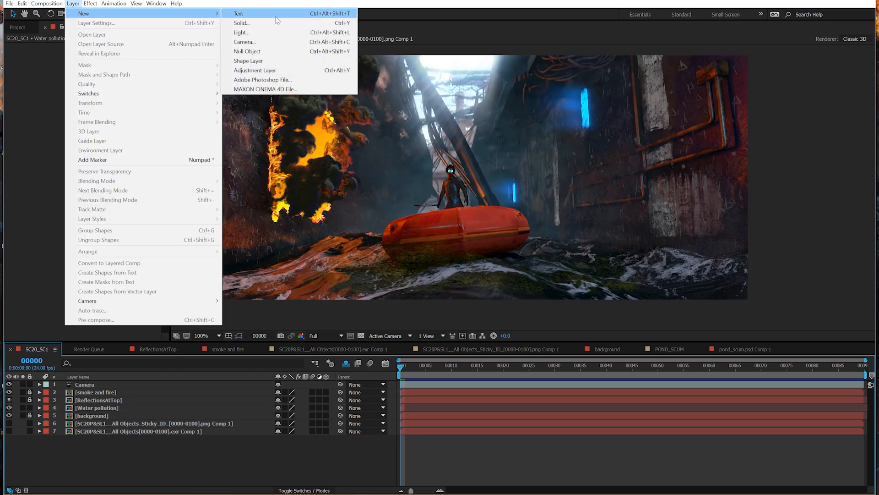
pyautogui.click(275, 22)
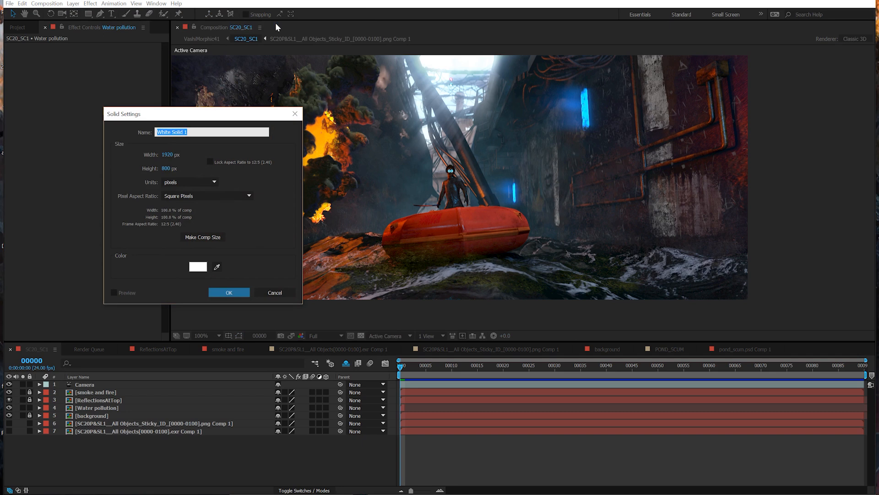
pyautogui.write('Water pollution Paint & Stick')
pyautogui.press('Return')
pyautogui.click(90, 3)
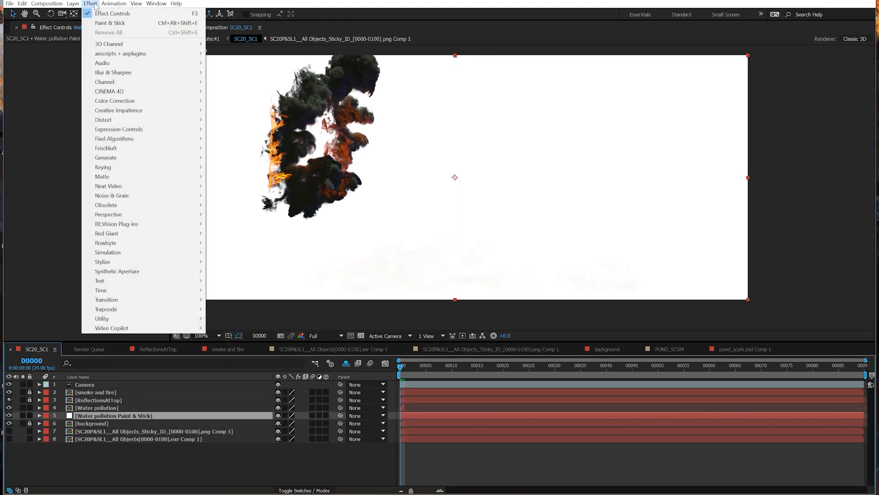
pyautogui.click(104, 23)
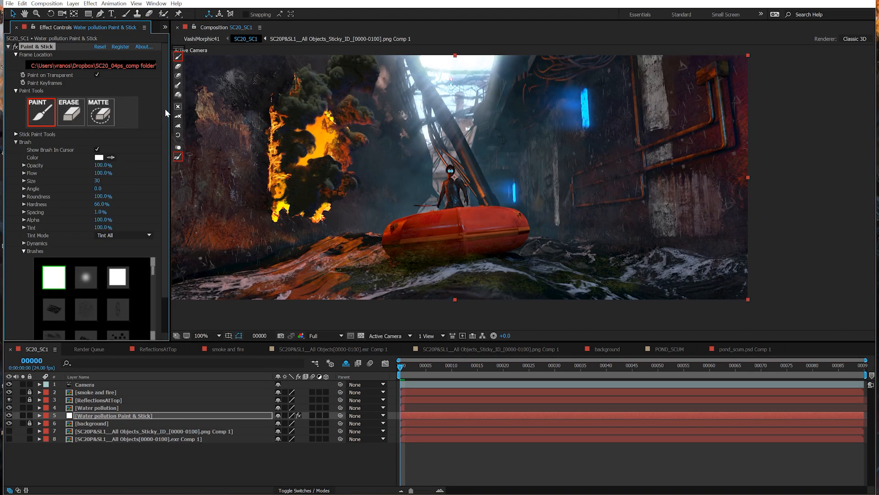
# - Solo Water pollution to capture its image in the Water pollution Paint & Stick layer, then hide the precomp and solo the paint layer
pyautogui.click(22, 408)
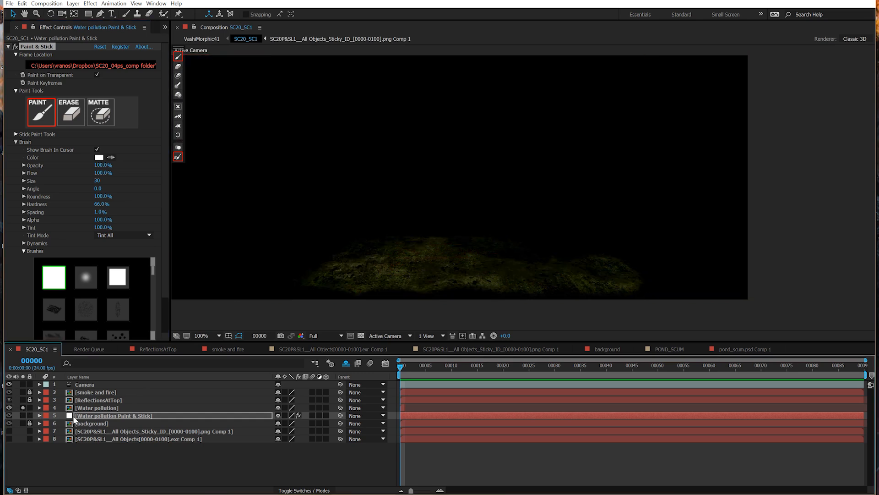
pyautogui.click(53, 55)
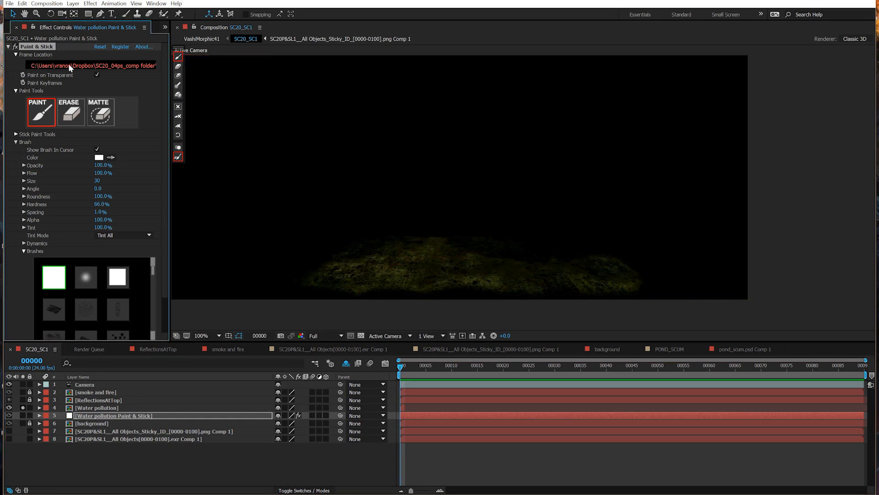
pyautogui.click(369, 183)
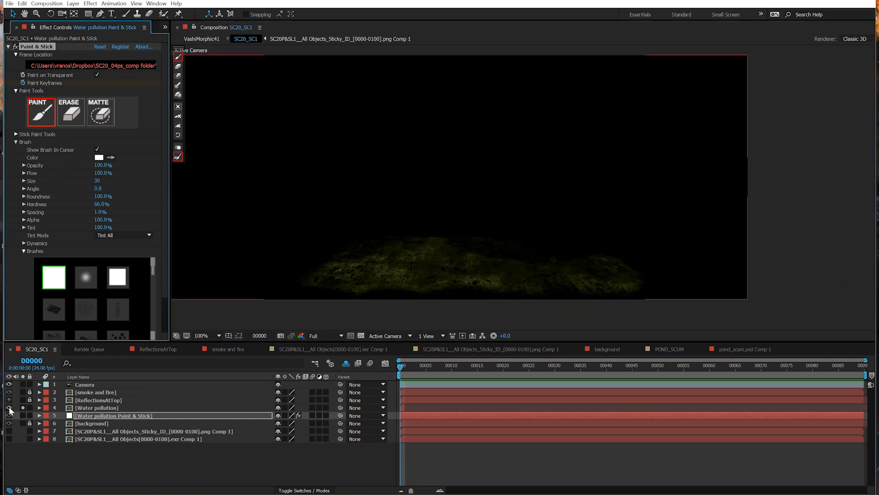
pyautogui.click(23, 407)
pyautogui.click(23, 415)
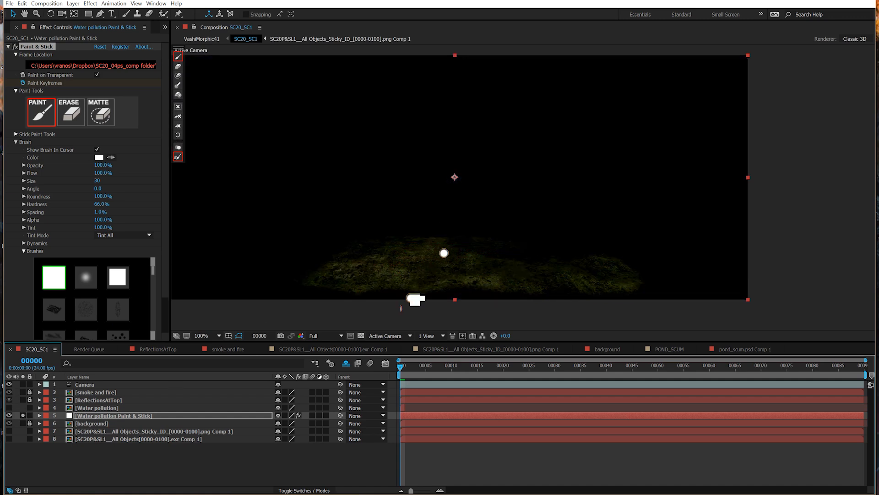
# - Set Sticky Pass to SC20P&SL1__All Objects[0000-0100].exr Comp 1 and Sticky ID to SC20P&SL1__All Objects_Sticky_ID_[0000-0100].png Comp 1, then unsolo the paint layer
pyautogui.scroll(-3, 163, 133)
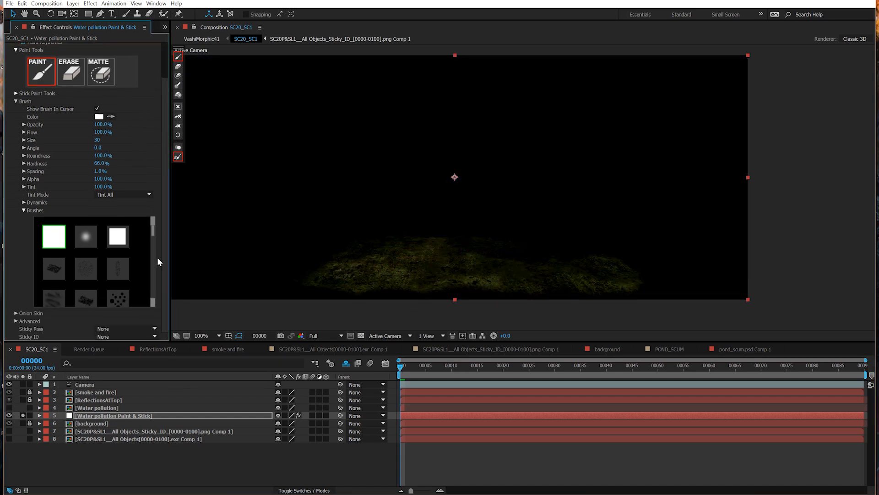
pyautogui.click(106, 329)
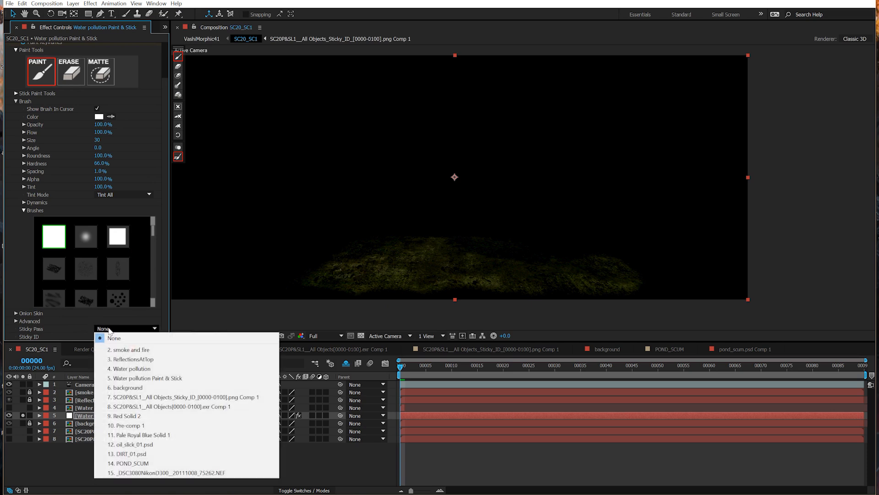
pyautogui.click(181, 406)
pyautogui.click(120, 336)
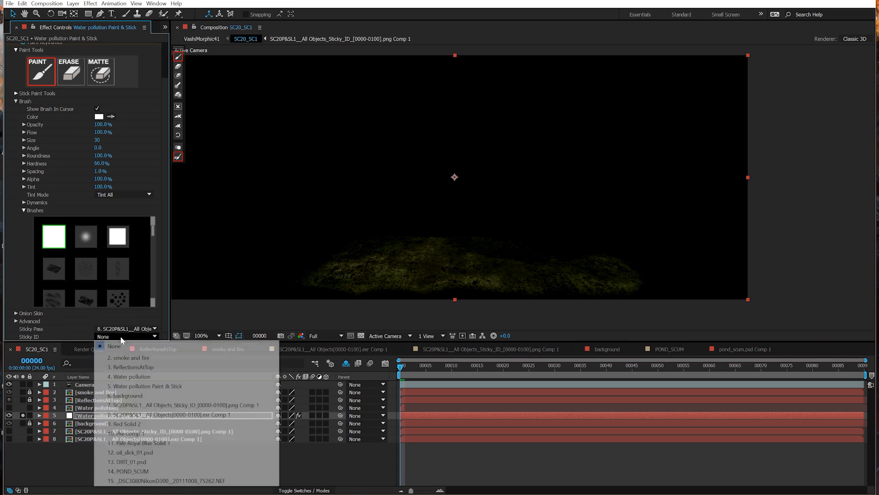
pyautogui.click(181, 406)
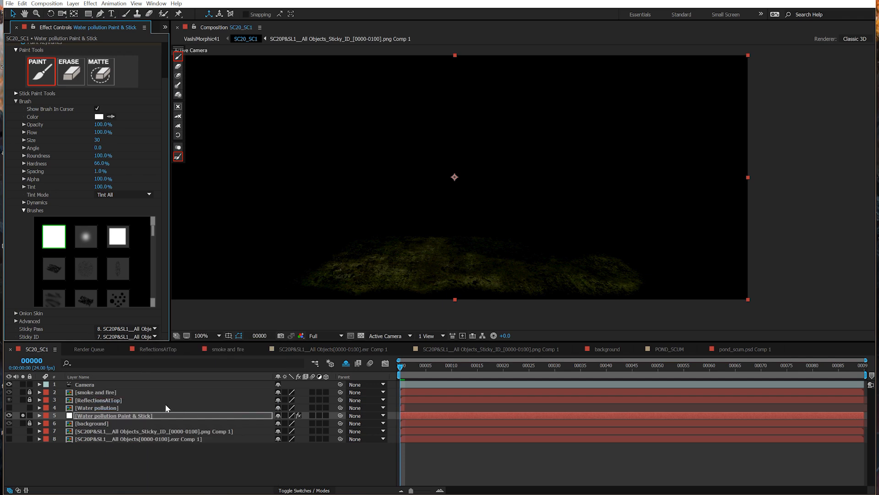
pyautogui.click(96, 471)
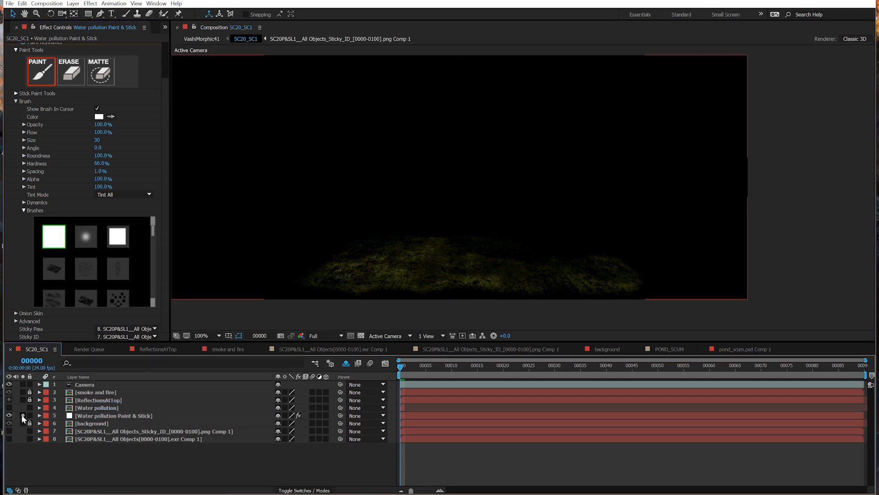
pyautogui.click(23, 415)
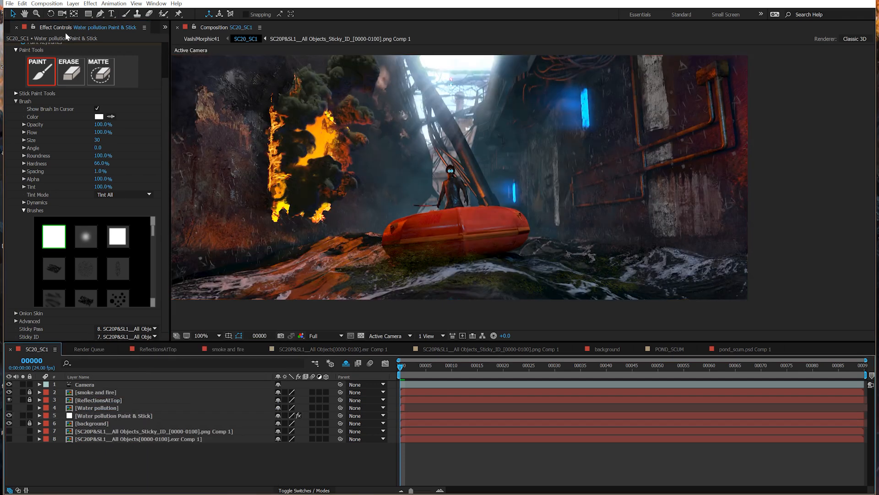
# - Play and scrub SC20_SC1 from its first frame to examine how the painted scum follows the water
pyautogui.click(52, 65)
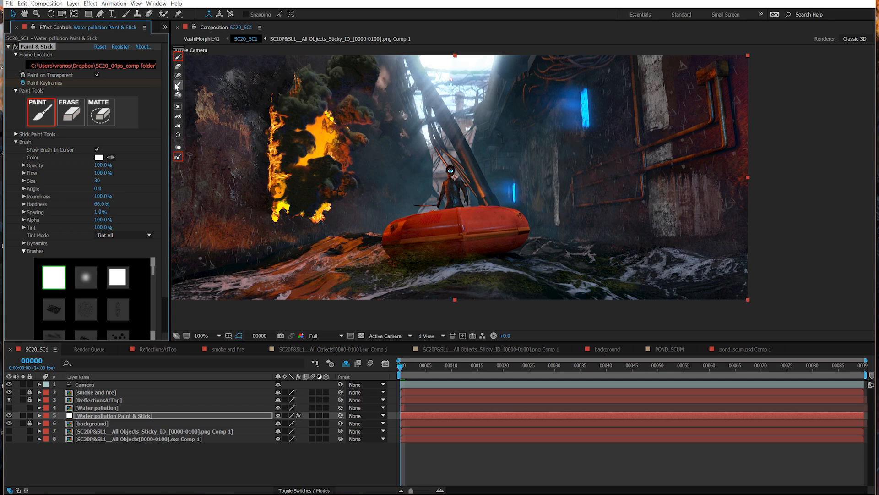
pyautogui.click(351, 467)
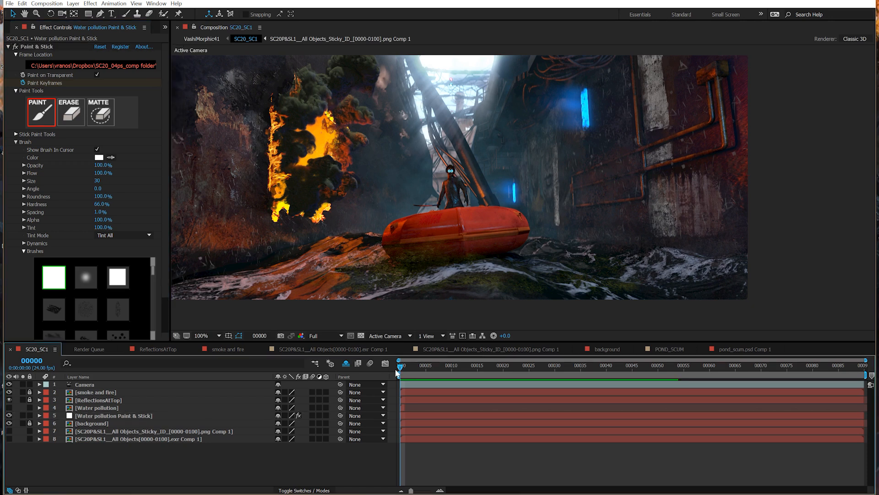
pyautogui.press('space')
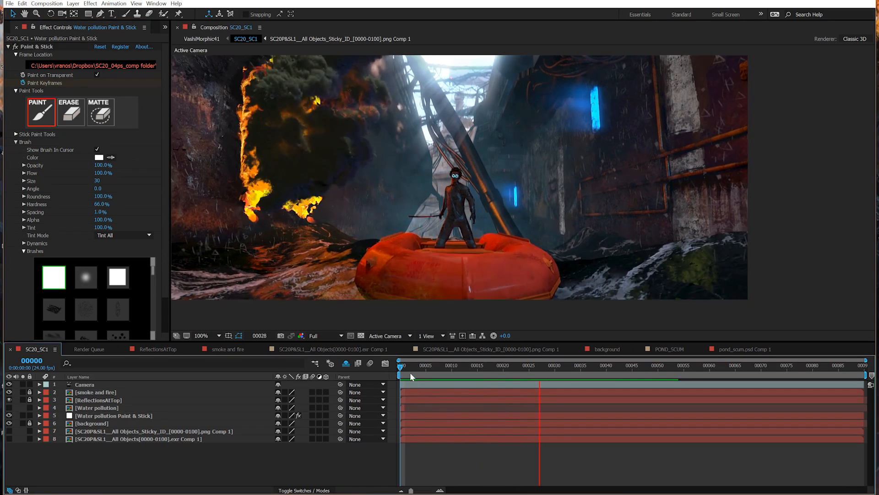
pyautogui.press('space')
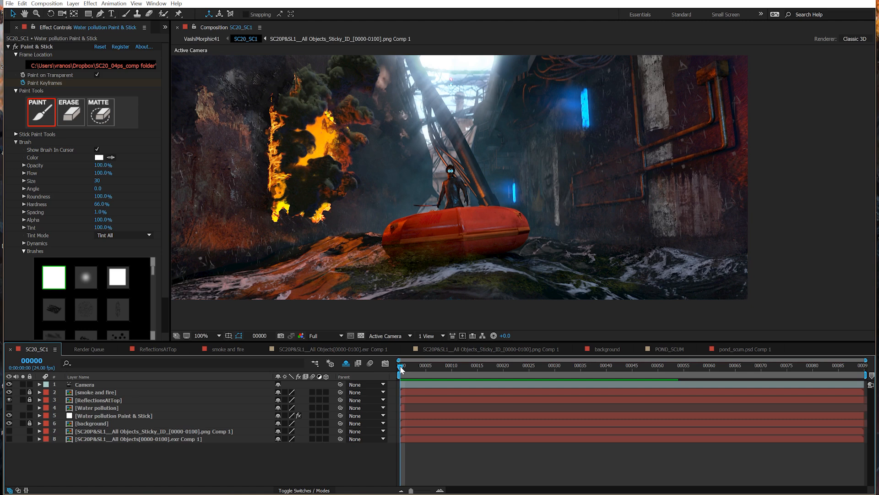
pyautogui.press('space')
pyautogui.press('space')
pyautogui.moveTo(443, 366); pyautogui.dragTo(387, 370)
# - Add the SC20_WATER_MATTE_Alpha Output[0000-0100].png sequence to SC20_SC1 directly above Water pollution Paint & Stick
pyautogui.click(7, 28)
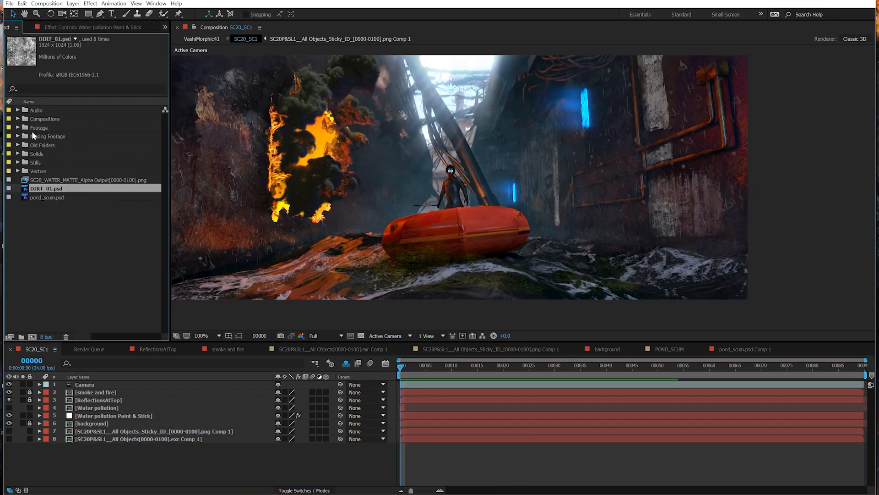
pyautogui.moveTo(76, 180); pyautogui.dragTo(96, 273)
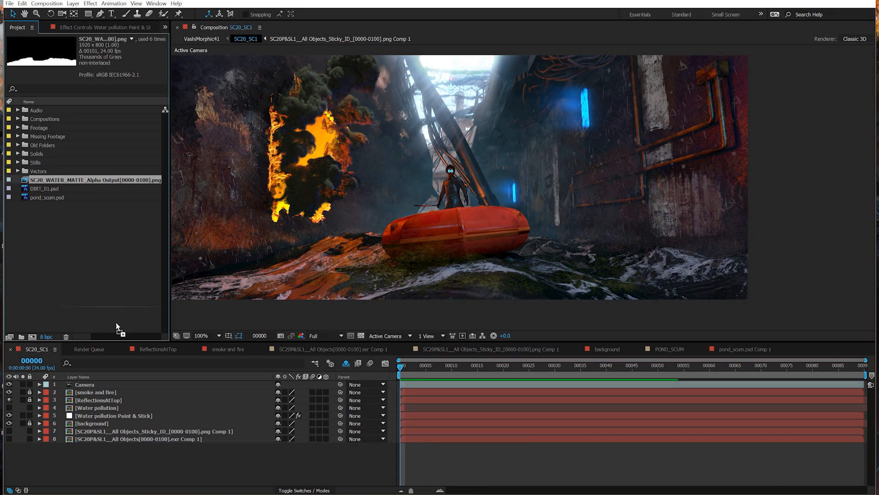
pyautogui.moveTo(161, 414); pyautogui.dragTo(161, 413)
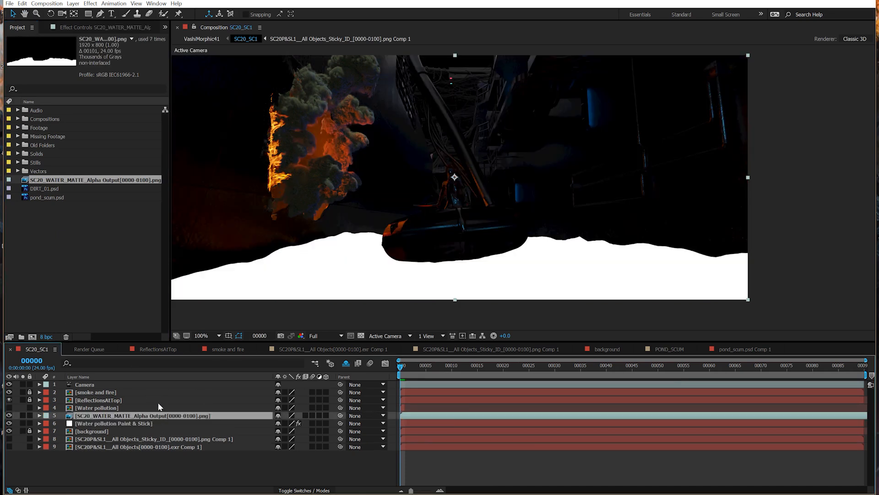
# - Set the track matte of Water pollution Paint & Stick to Luma Matte using SC20_WATER_MATTE_Alpha Output[0000-0100].png
pyautogui.click(147, 423)
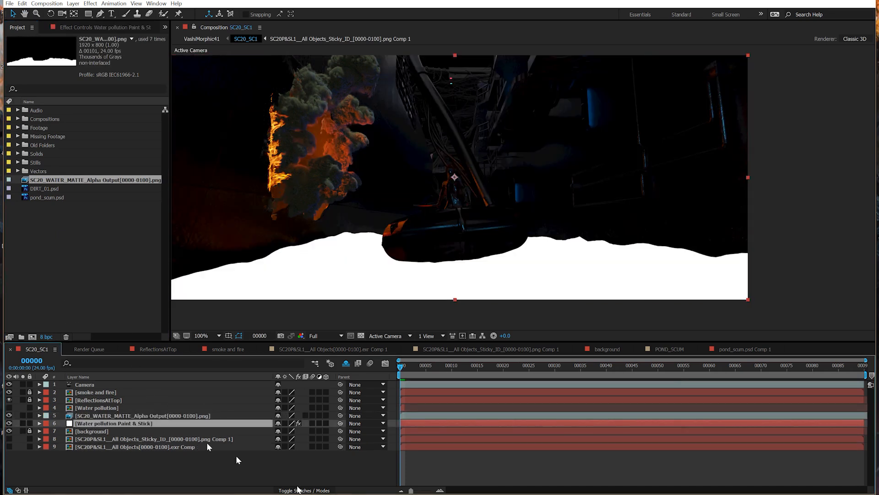
pyautogui.click(301, 491)
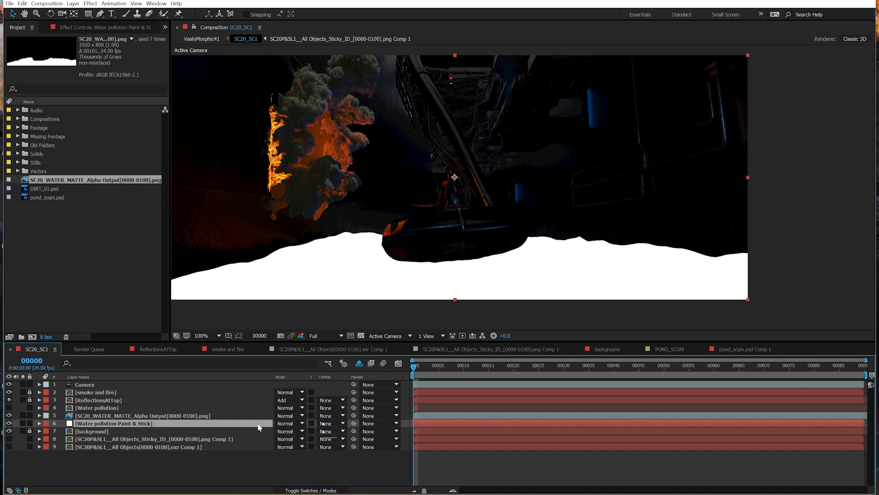
pyautogui.click(339, 423)
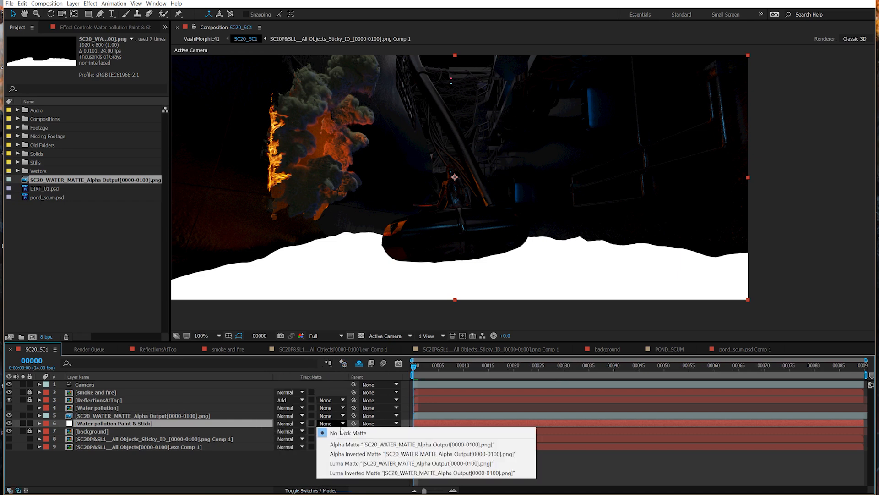
pyautogui.click(351, 463)
pyautogui.click(319, 472)
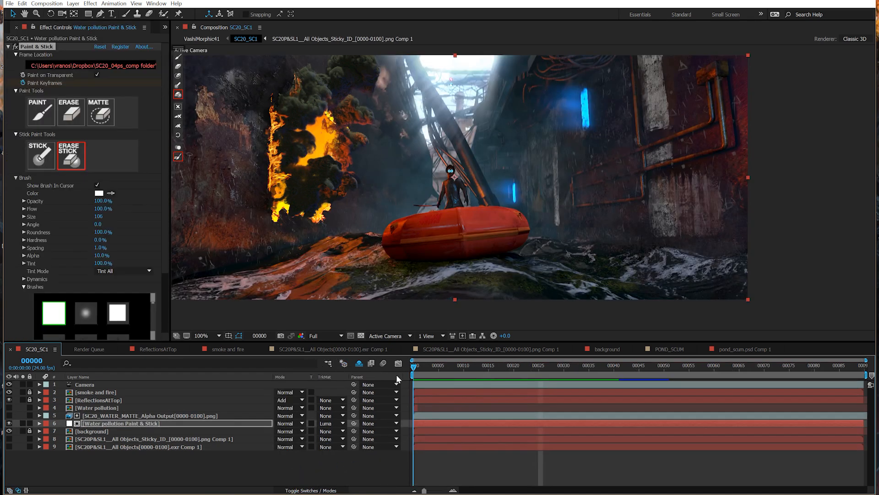
# - Go to frame 24 and create an adjustment layer above the water matte layer
pyautogui.moveTo(428, 386); pyautogui.dragTo(533, 397)
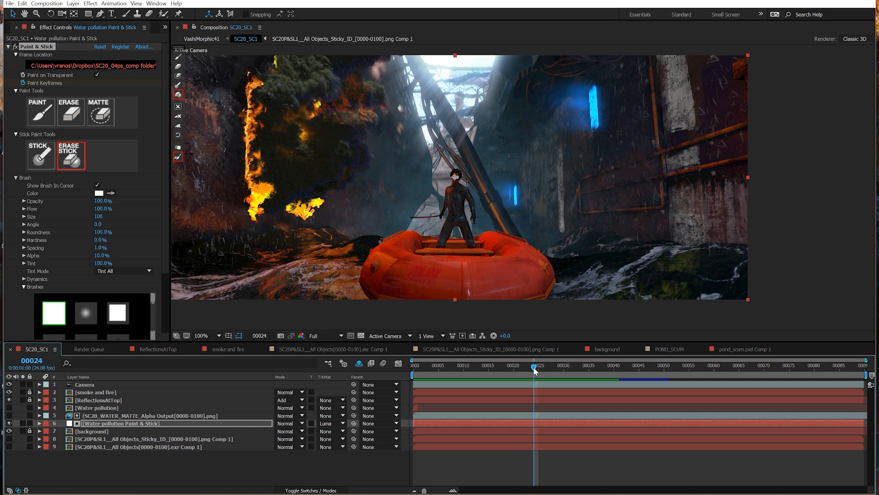
pyautogui.moveTo(534, 368); pyautogui.dragTo(535, 368)
pyautogui.press('F2')
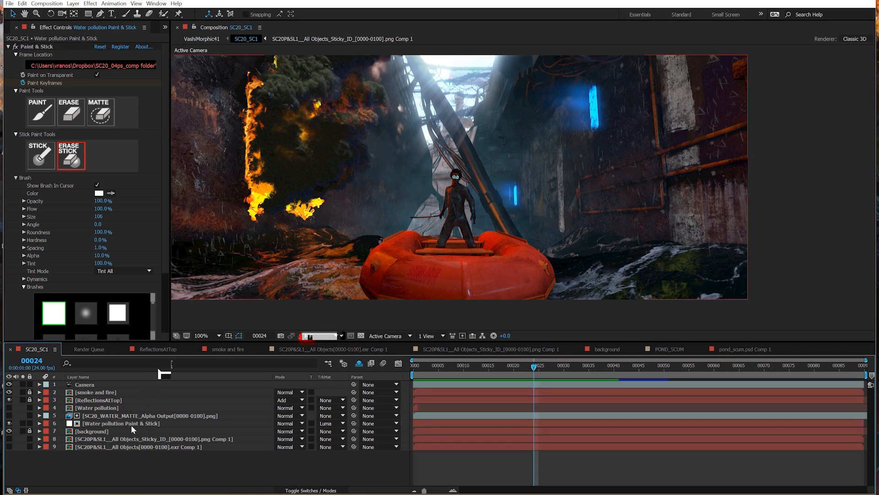
pyautogui.click(74, 3)
pyautogui.moveTo(192, 14)
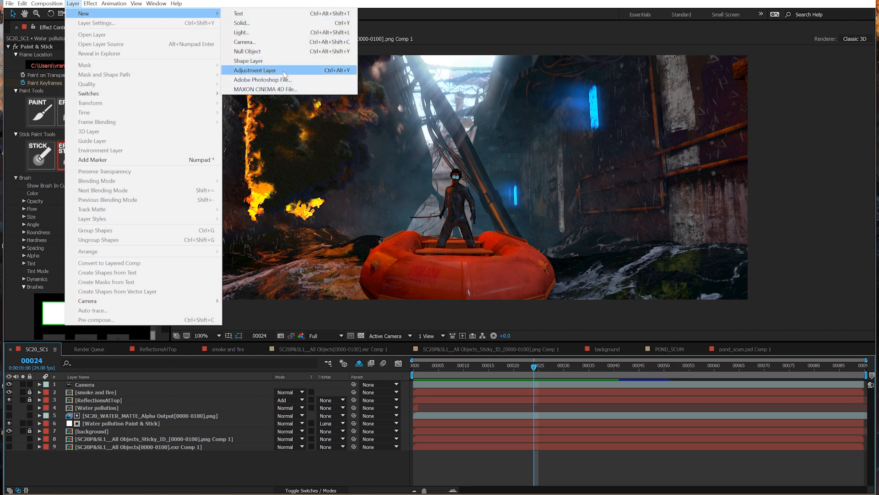
pyautogui.click(261, 70)
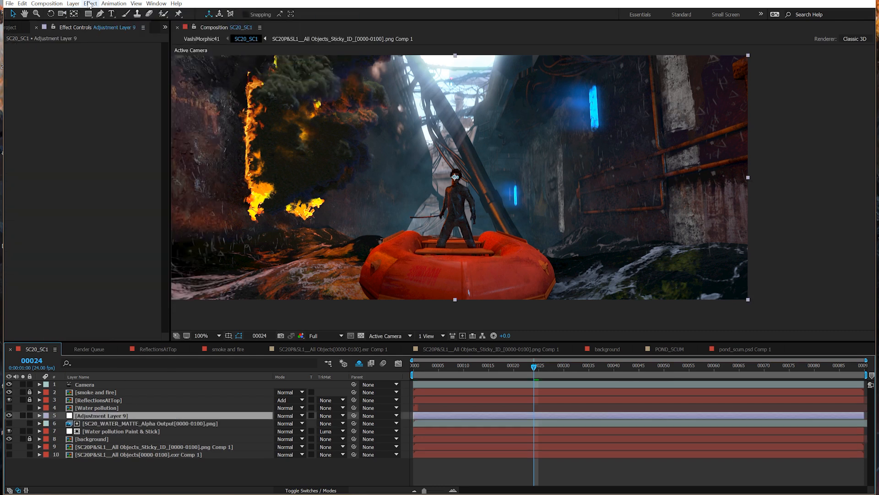
# - Create a white comp-sized solid above the adjustment layer and apply the Paint & Stick effect to it
pyautogui.click(74, 4)
pyautogui.moveTo(80, 14)
pyautogui.click(243, 23)
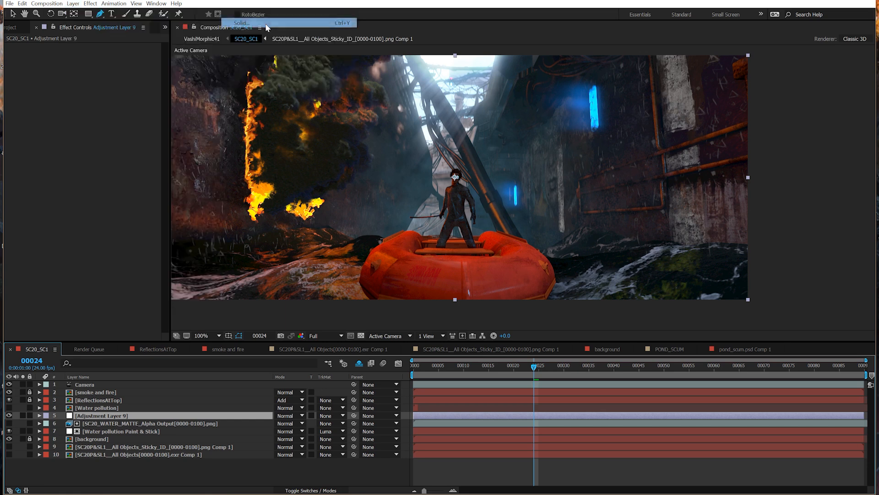
pyautogui.click(223, 291)
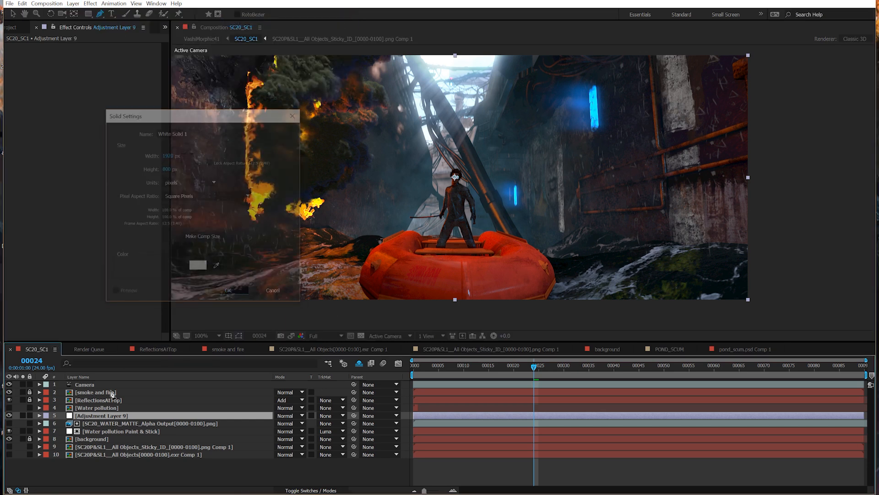
pyautogui.click(90, 3)
pyautogui.click(108, 21)
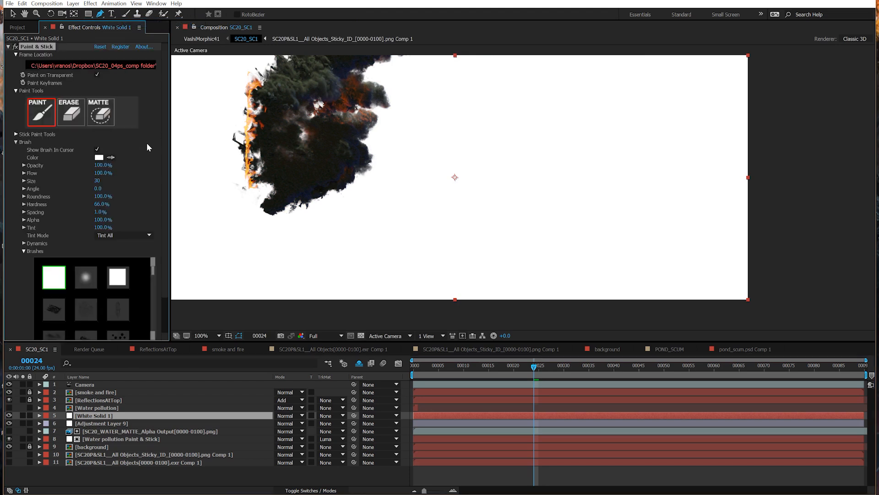
# - Set the solid's Sticky Pass to SC20P&SL1__All Objects[0000-0100].exr Comp 1 and Sticky ID to SC20P&SL1__All Objects_Sticky_ID_[0000-0100].png Comp 1
pyautogui.scroll(-3, 160, 247)
pyautogui.click(106, 328)
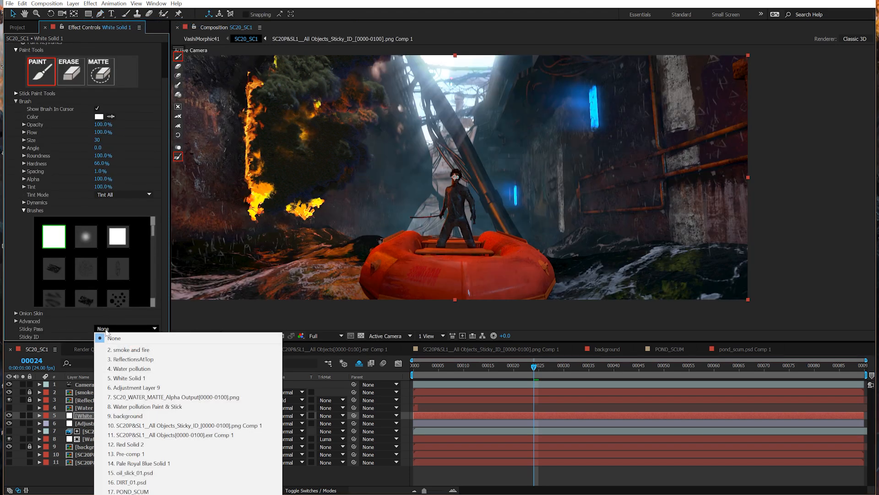
pyautogui.click(208, 432)
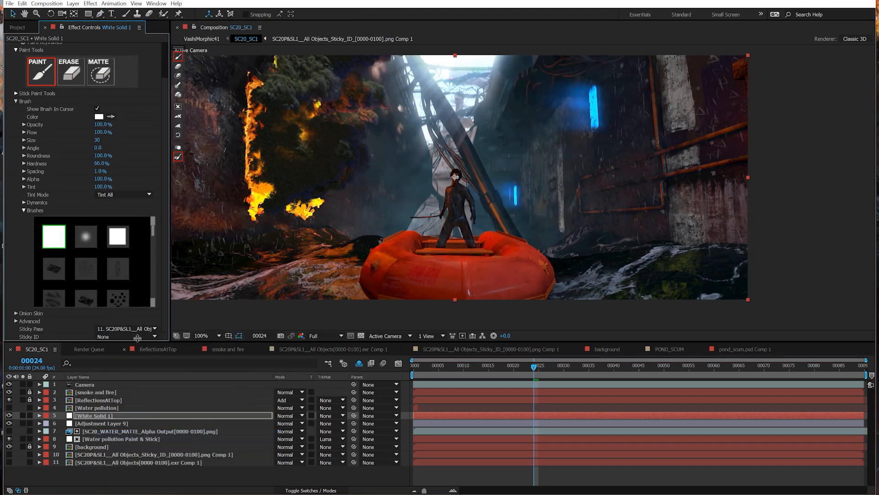
pyautogui.click(130, 335)
pyautogui.click(183, 433)
# - Rename the adjustment layer as blur
pyautogui.click(112, 424)
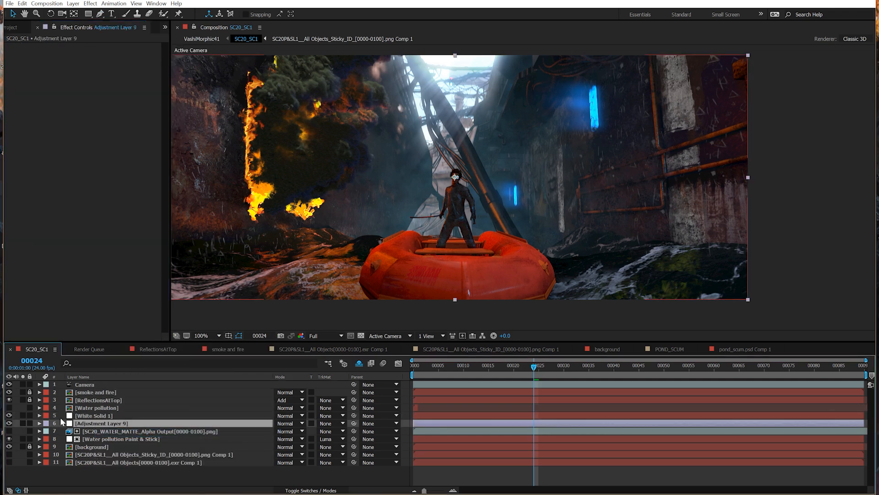
pyautogui.click(96, 417)
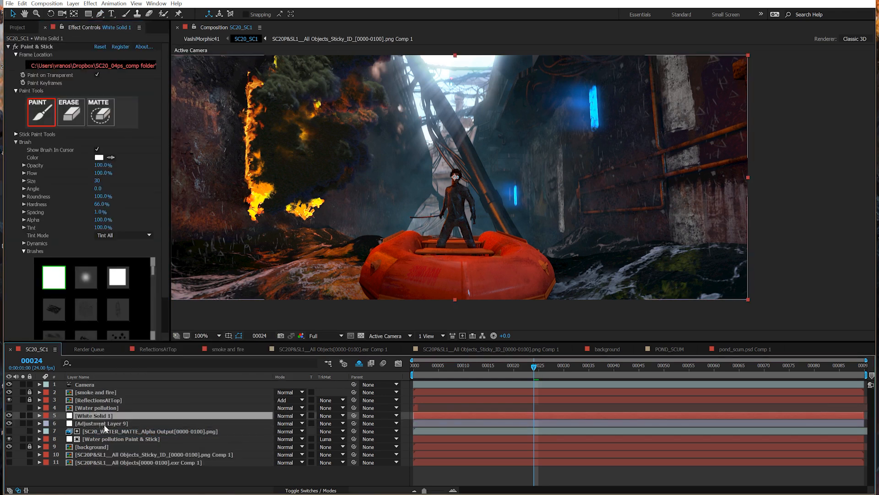
pyautogui.click(109, 424)
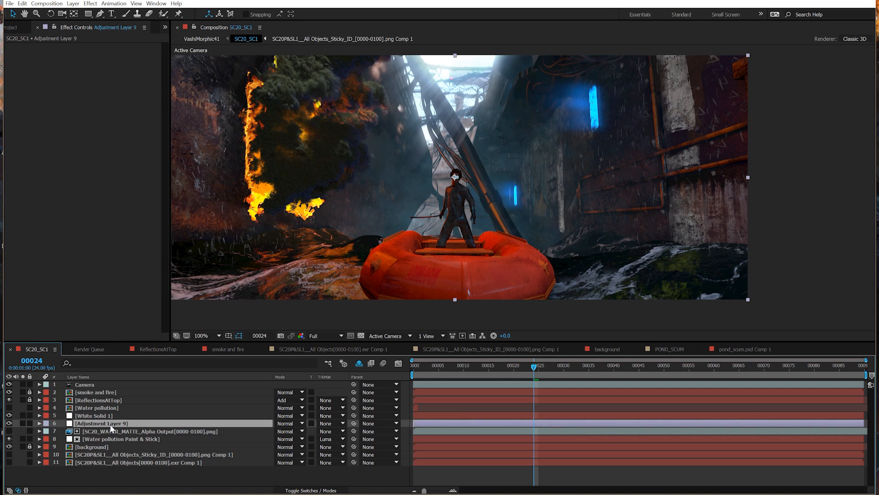
pyautogui.press('Return')
pyautogui.write('blur')
pyautogui.press('Return')
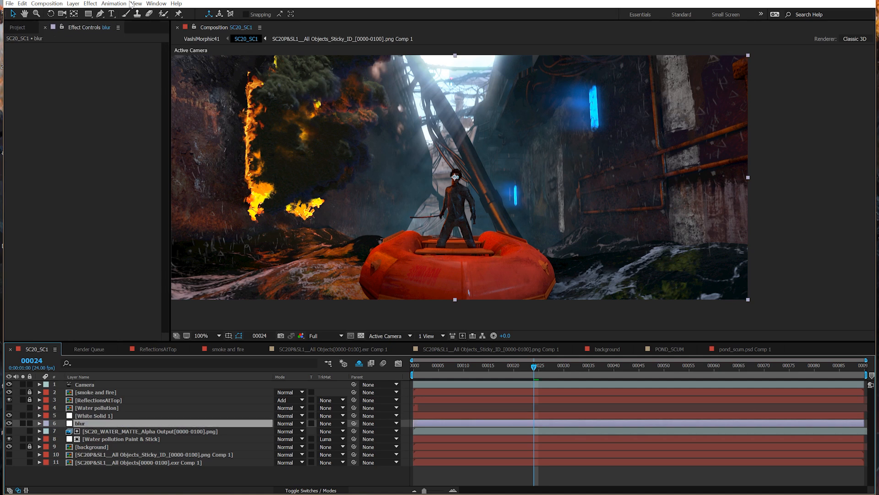
# - Apply Fast Blur with Blurriness 19 to the blur layer and set its track matte to Alpha Matte using White Solid 1
pyautogui.click(91, 3)
pyautogui.moveTo(129, 72)
pyautogui.click(219, 167)
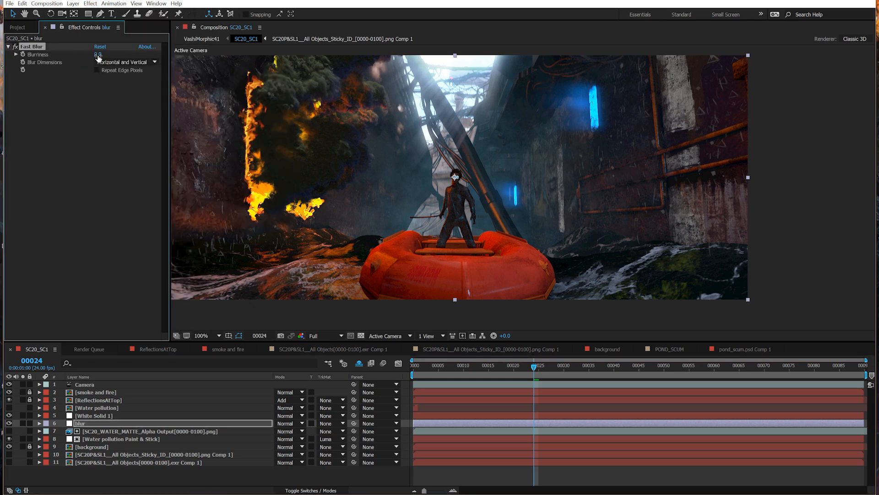
pyautogui.moveTo(105, 54); pyautogui.dragTo(106, 54)
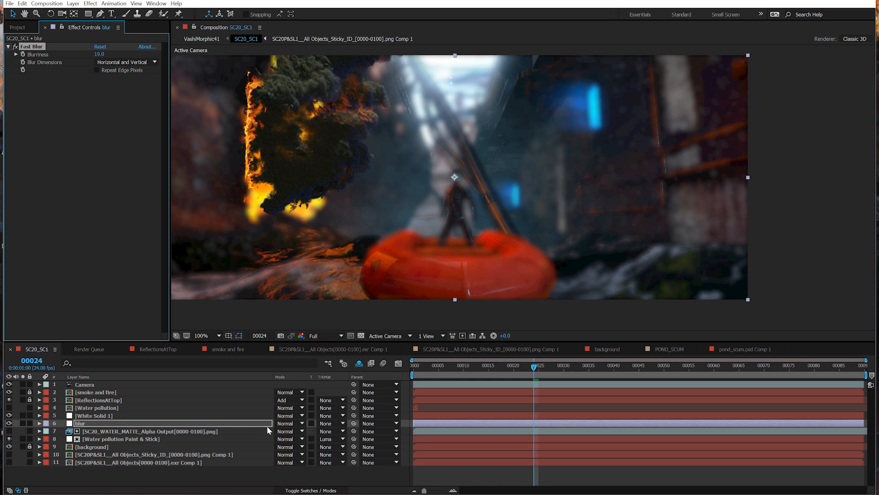
pyautogui.click(333, 423)
pyautogui.click(339, 439)
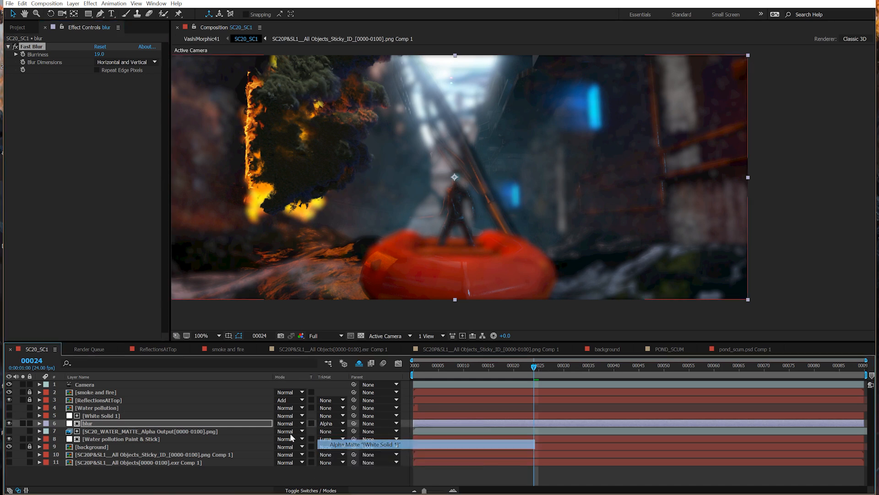
# - Rename White Solid 1 as "Paint And Stick Blur Matte"
pyautogui.click(106, 416)
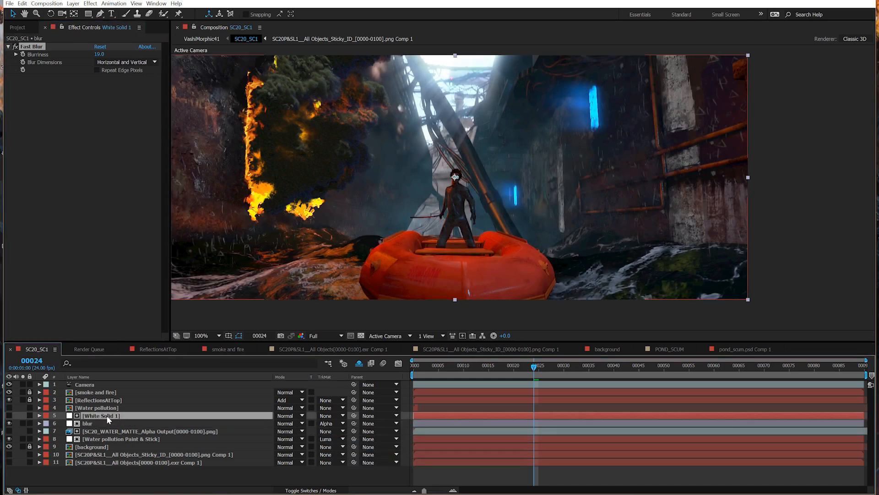
pyautogui.press('Return')
pyautogui.write('Paint')
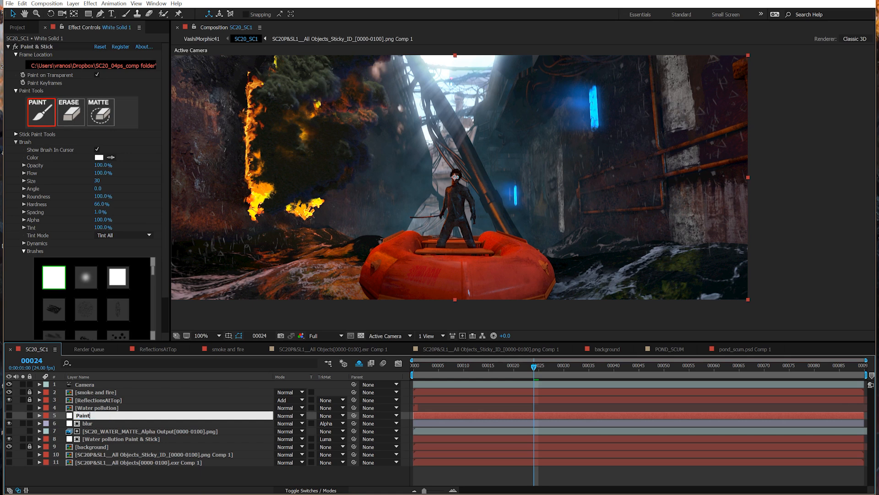
pyautogui.write(' And Stick Blur Matte')
pyautogui.press('Return')
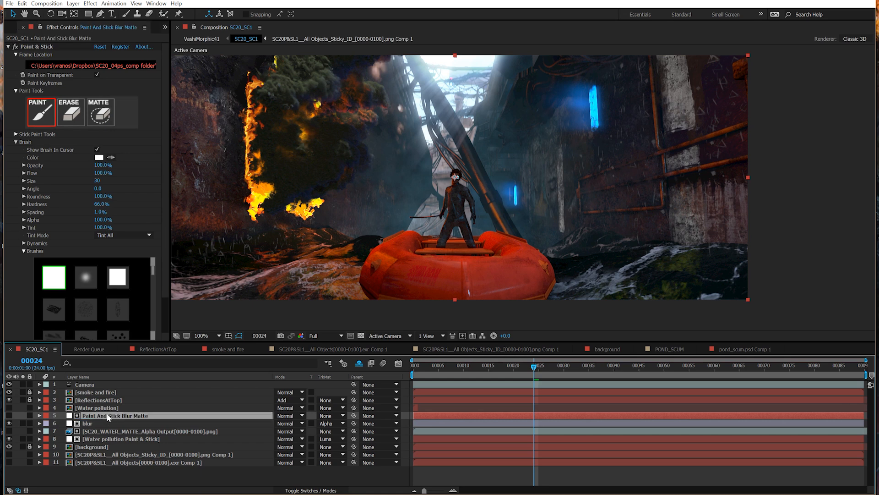
# - Paint a patch on the water right of the boat with the soft round brush at size 118, hardness 0% and alpha 13%
pyautogui.click(87, 280)
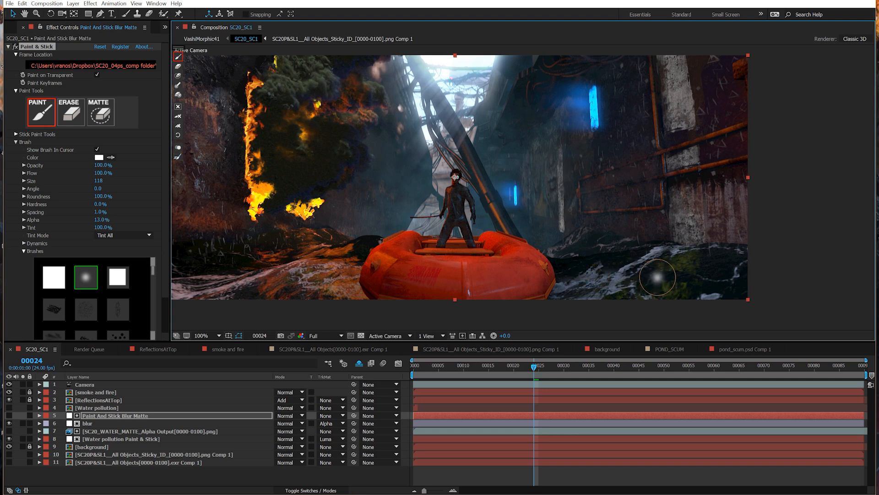
pyautogui.moveTo(659, 277)
pyautogui.mouseDown()
pyautogui.moveTo(676, 283)
pyautogui.moveTo(668, 281)
pyautogui.moveTo(682, 280)
pyautogui.moveTo(676, 270)
pyautogui.moveTo(652, 282)
pyautogui.moveTo(687, 280)
pyautogui.moveTo(655, 277)
pyautogui.mouseUp()
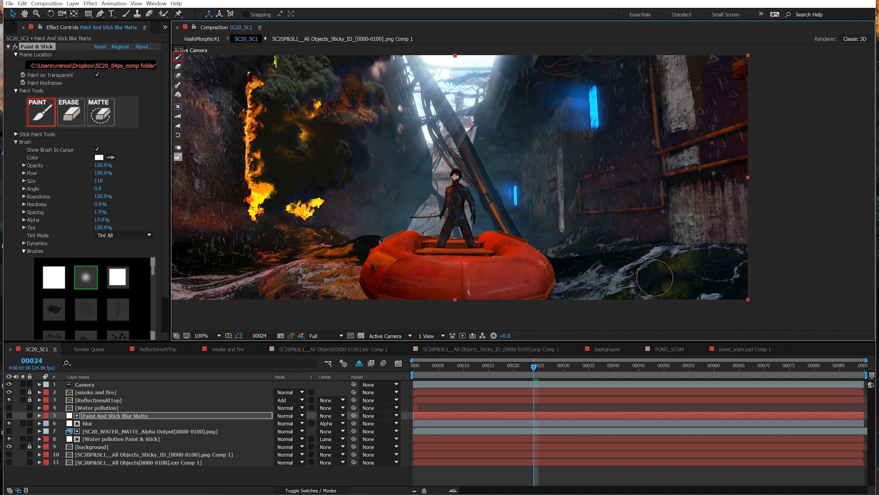
pyautogui.click(526, 296)
# - Show Paint And Stick Blur Matte, solo it briefly, and play and scrub the comp to examine how the painted patch follows the water
pyautogui.click(9, 415)
pyautogui.click(23, 416)
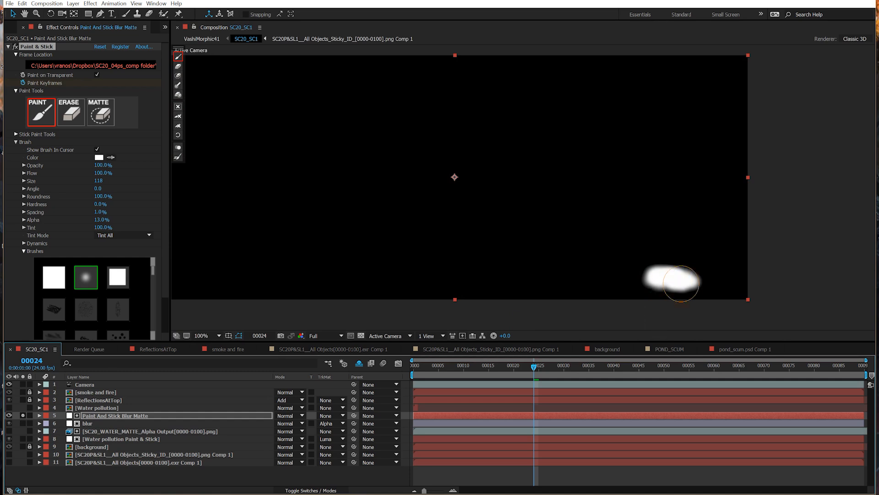
pyautogui.click(23, 416)
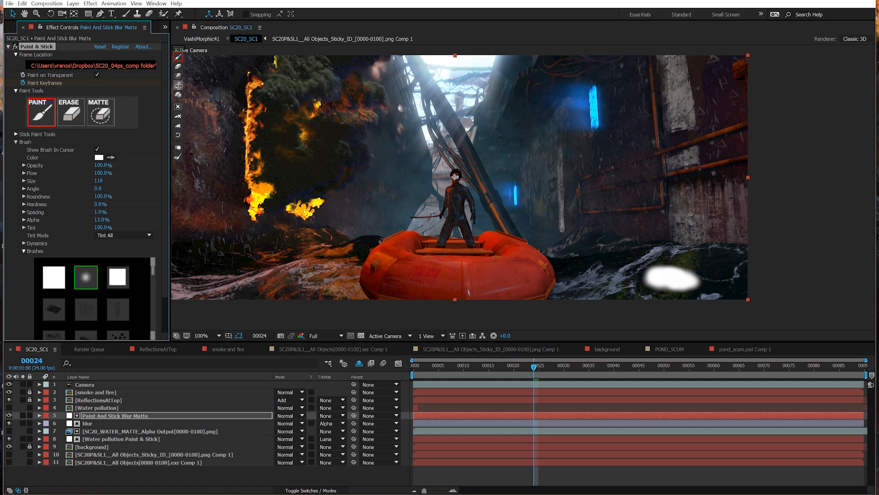
pyautogui.press('space')
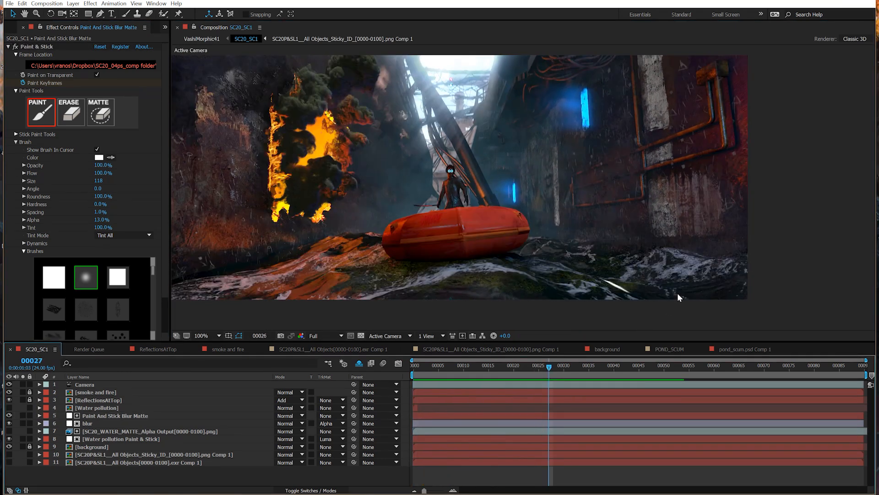
pyautogui.moveTo(549, 366); pyautogui.dragTo(518, 367)
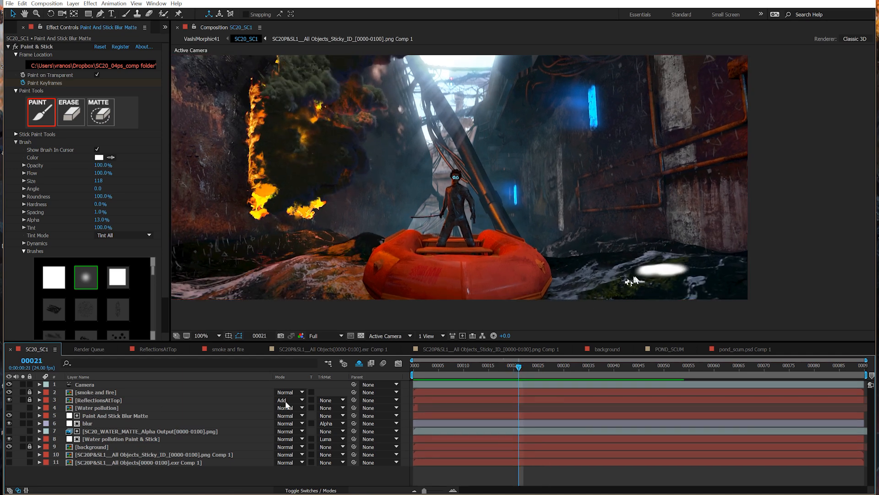
# - Apply Fast Blur with Blurriness 5 to Paint And Stick Blur Matte, then hide the layer
pyautogui.click(118, 418)
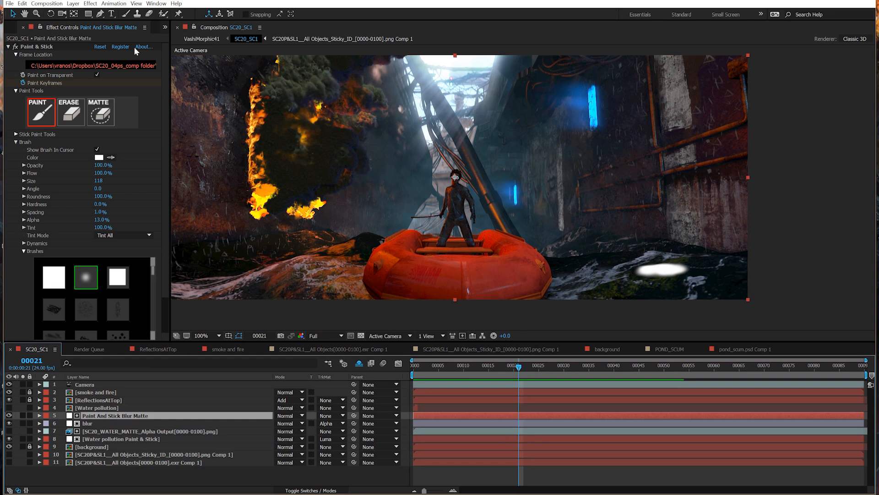
pyautogui.click(90, 3)
pyautogui.click(96, 23)
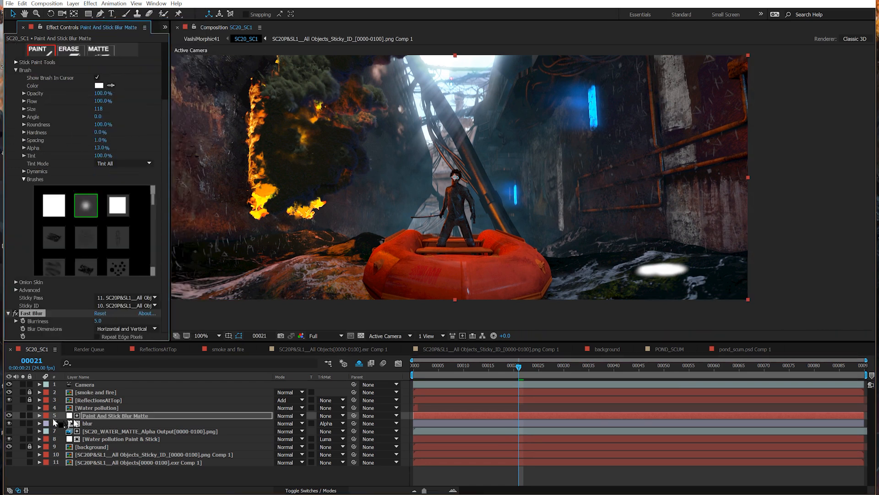
pyautogui.click(9, 415)
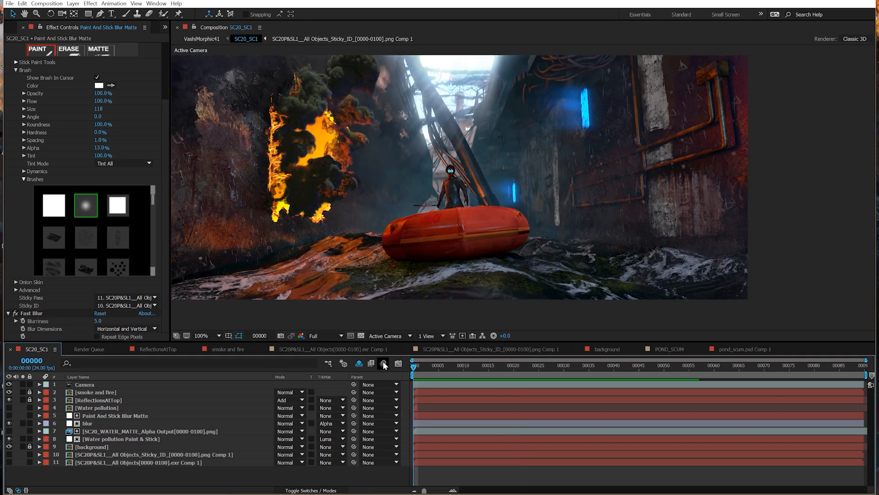
# - Erase the sticky pollution on the water right of the boat at frame 28 in Water pollution Paint & Stick, and check frame 22
pyautogui.click(562, 365)
pyautogui.moveTo(563, 367)
pyautogui.mouseDown()
pyautogui.moveTo(539, 367)
pyautogui.moveTo(554, 367)
pyautogui.mouseUp()
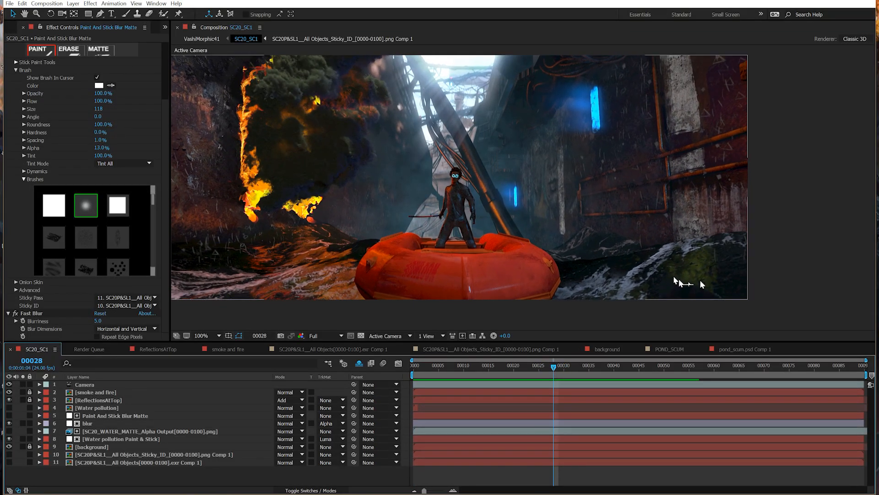
pyautogui.click(95, 438)
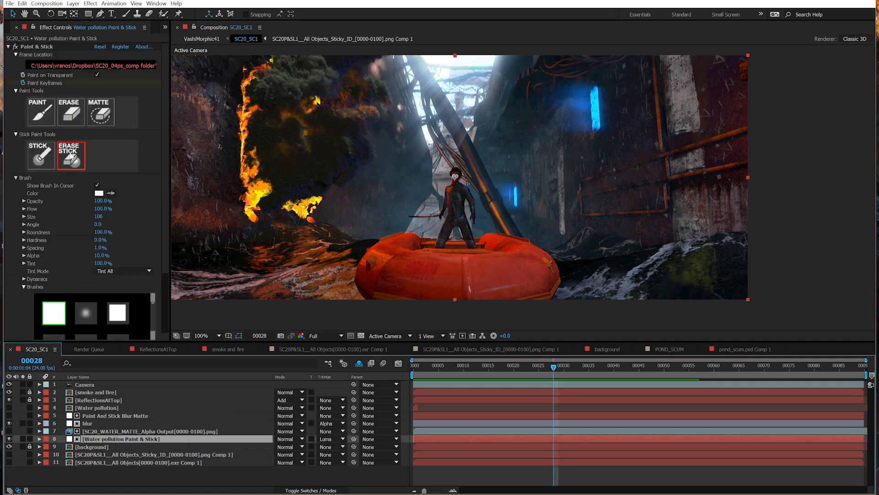
pyautogui.moveTo(554, 366)
pyautogui.mouseDown()
pyautogui.moveTo(565, 366)
pyautogui.moveTo(553, 366)
pyautogui.mouseUp()
pyautogui.click(81, 164)
pyautogui.moveTo(716, 287)
pyautogui.mouseDown()
pyautogui.moveTo(658, 258)
pyautogui.moveTo(717, 275)
pyautogui.moveTo(701, 258)
pyautogui.moveTo(696, 235)
pyautogui.mouseUp()
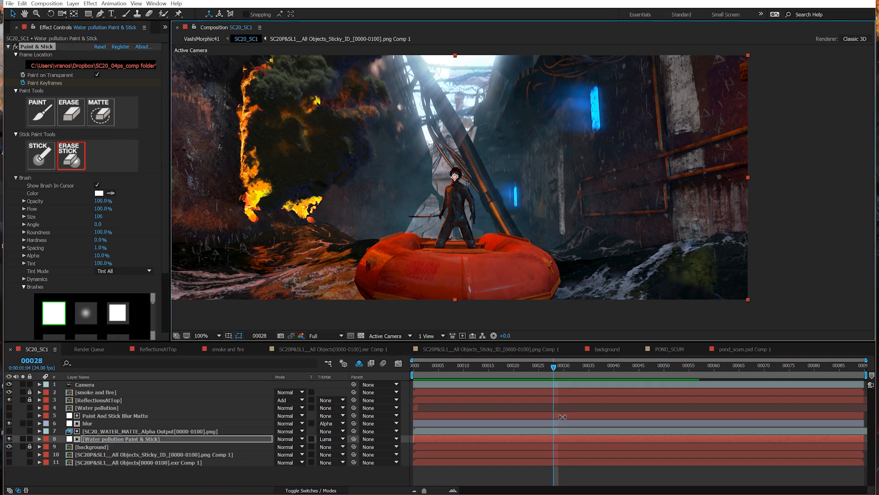
pyautogui.click(523, 367)
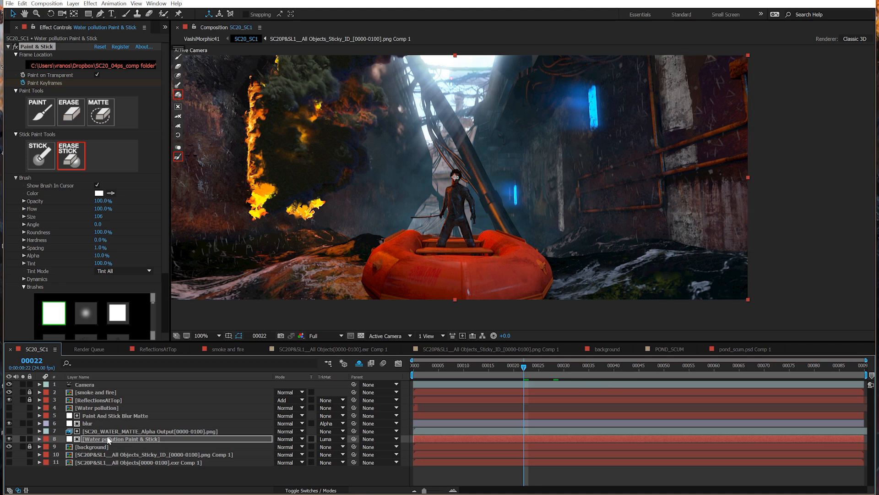
# - Pre-compose Paint And Stick Blur Matte, blur, the water matte and Water pollution Paint & Stick into a comp named "water polution"
pyautogui.click(120, 436)
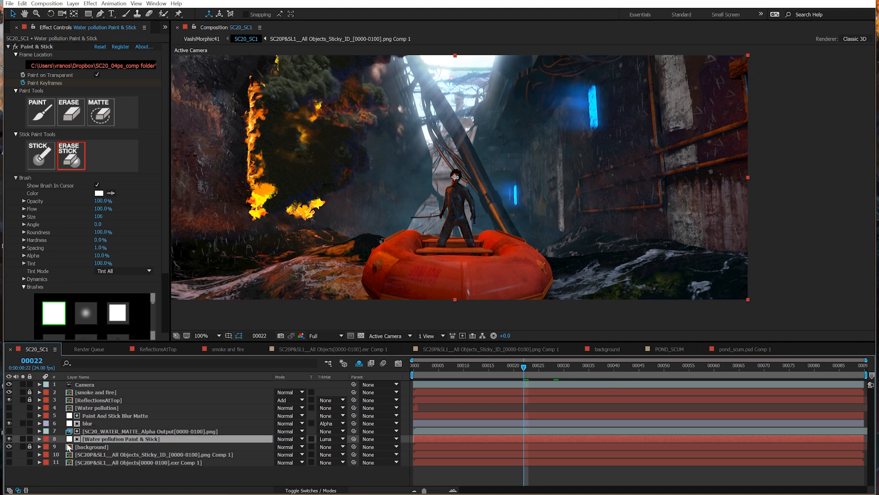
pyautogui.keyDown('shift'); pyautogui.click(91, 416); pyautogui.keyUp('shift')
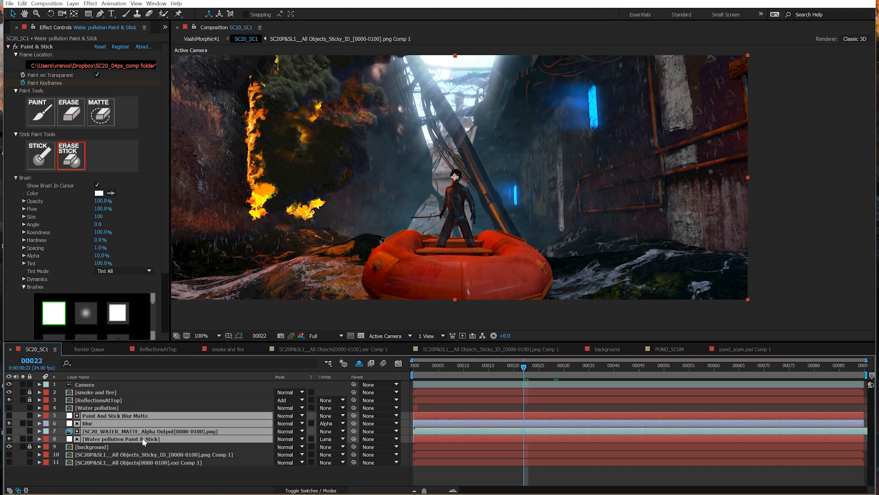
pyautogui.hotkey('ctrl', 'shift', 'c')
pyautogui.write('water polu')
pyautogui.press('Return')
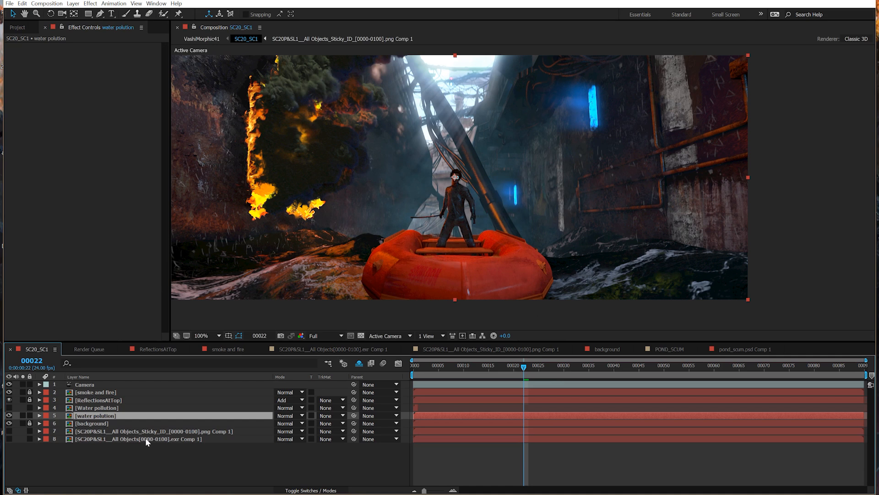
pyautogui.click(110, 447)
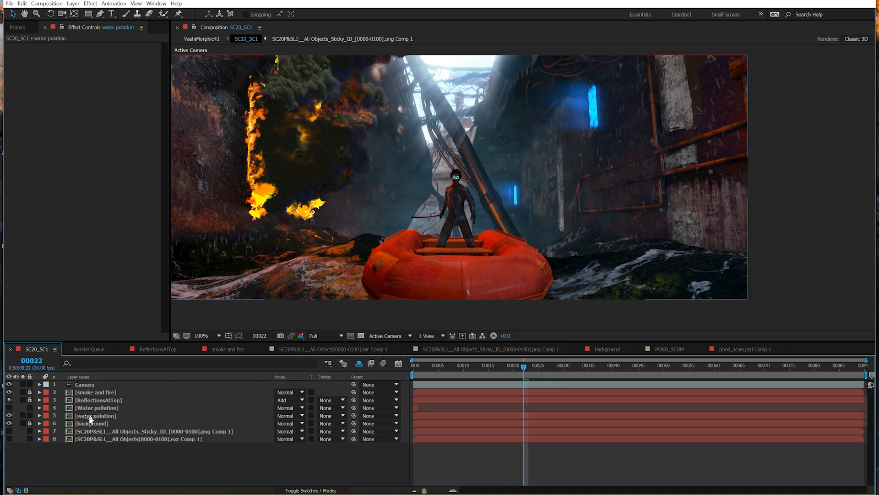
# - Open the water polution precomp, examine its pollution at frame 5, and return to SC20_SC1
pyautogui.doubleClick(90, 416)
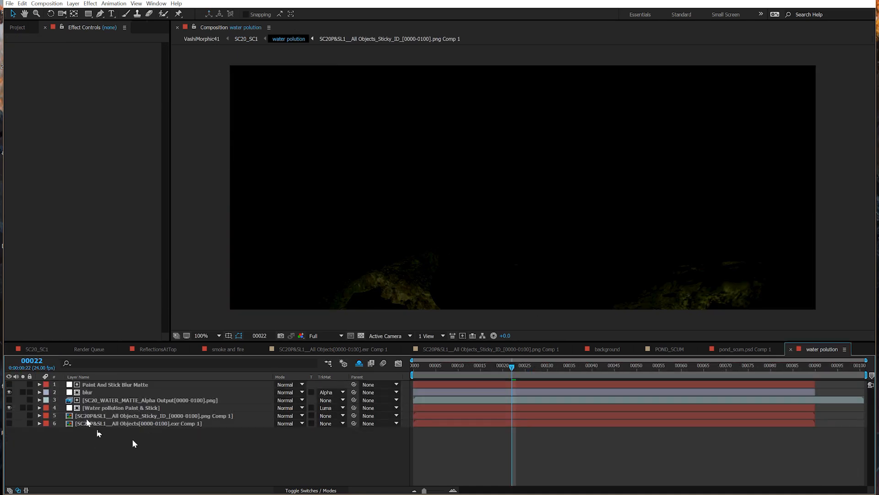
pyautogui.click(100, 422)
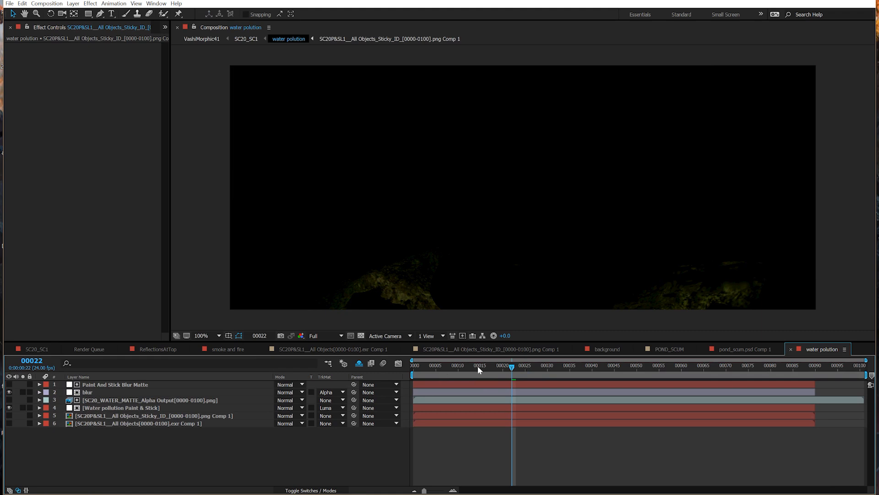
pyautogui.moveTo(478, 368); pyautogui.dragTo(436, 370)
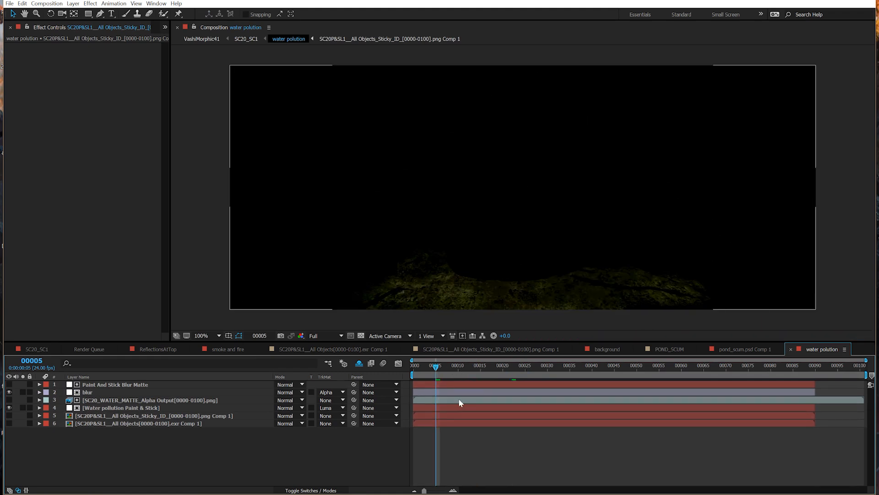
pyautogui.press('Tab')
pyautogui.click(441, 402)
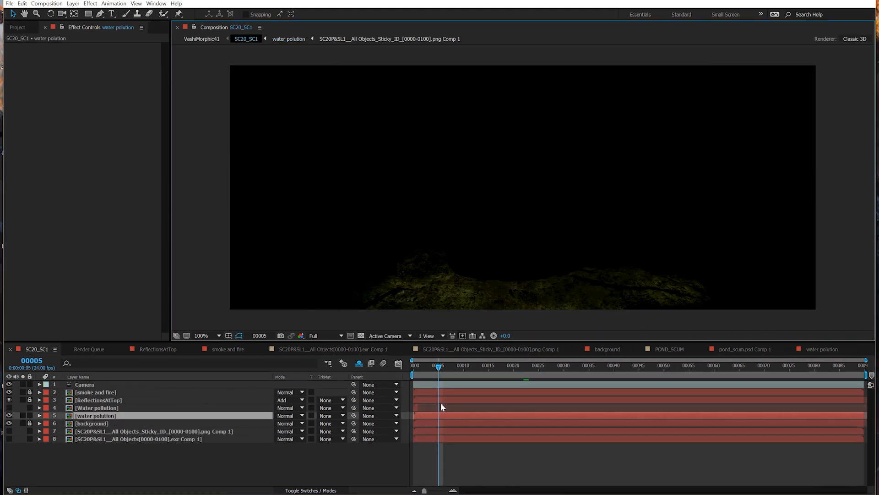
# - Play back SC20_SC1 to review the shot with the water polution precomp in place
pyautogui.click(495, 454)
pyautogui.press('space')
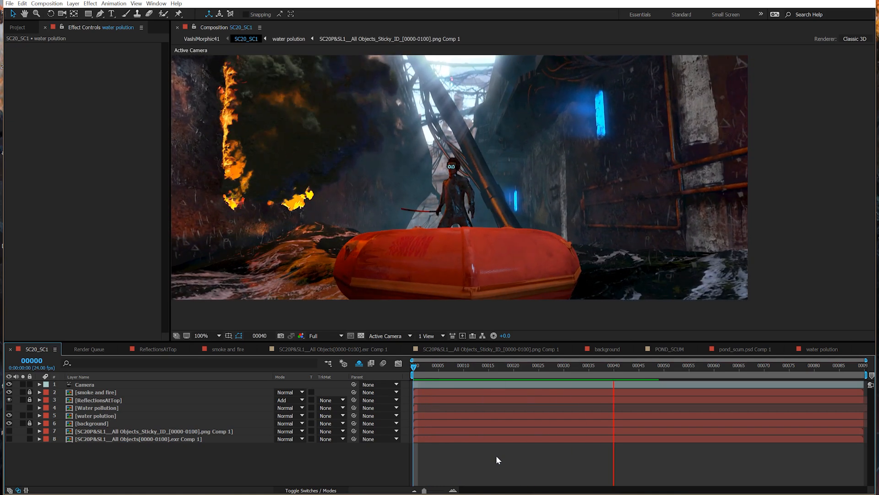
pyautogui.press('space')
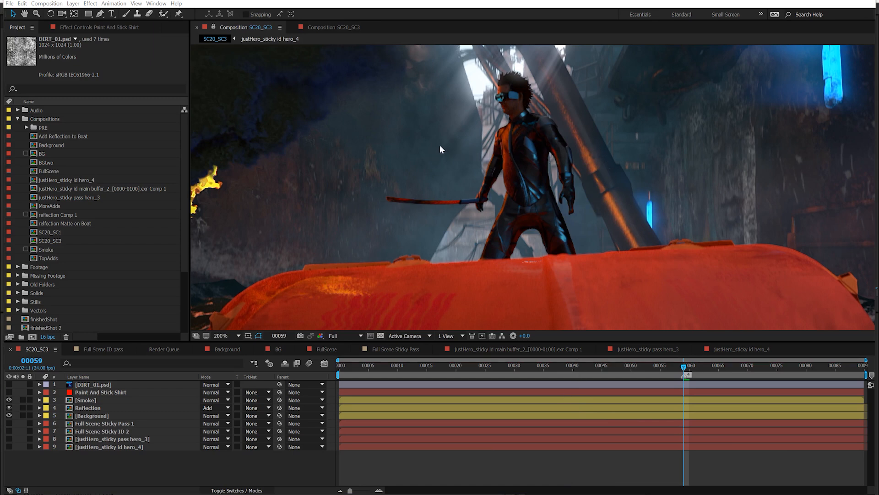
# - Solo Full Scene Sticky Pass 1 in SC20_SC3 and scrub through frames 44 to 87 to examine how the boat occludes the hero
pyautogui.click(9, 423)
pyautogui.click(23, 423)
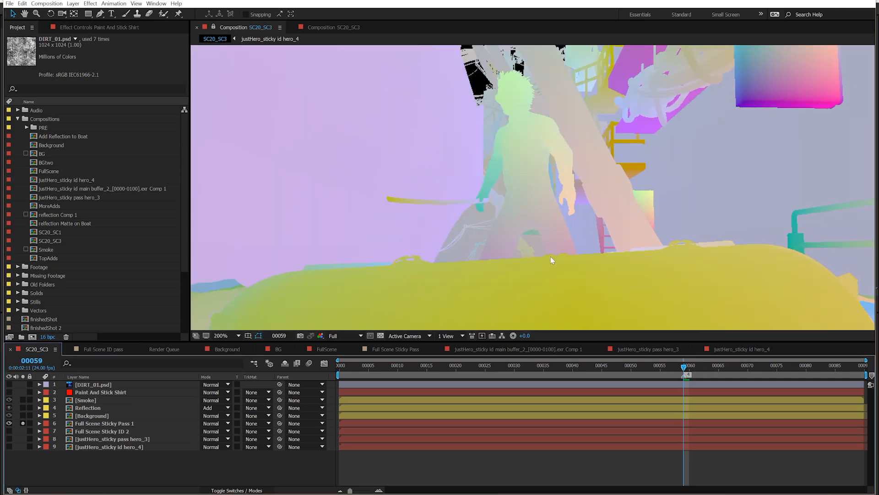
pyautogui.click(799, 371)
pyautogui.scroll(-1, 548, 229)
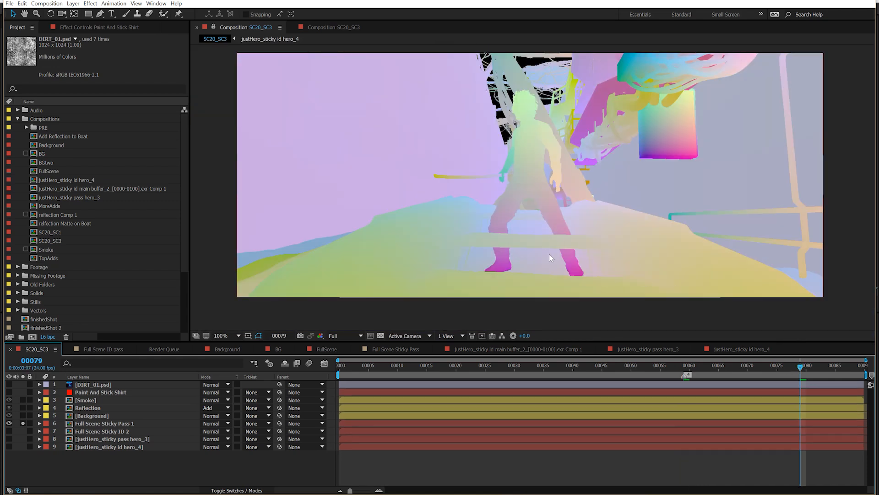
pyautogui.click(685, 369)
pyautogui.moveTo(684, 368); pyautogui.dragTo(597, 369)
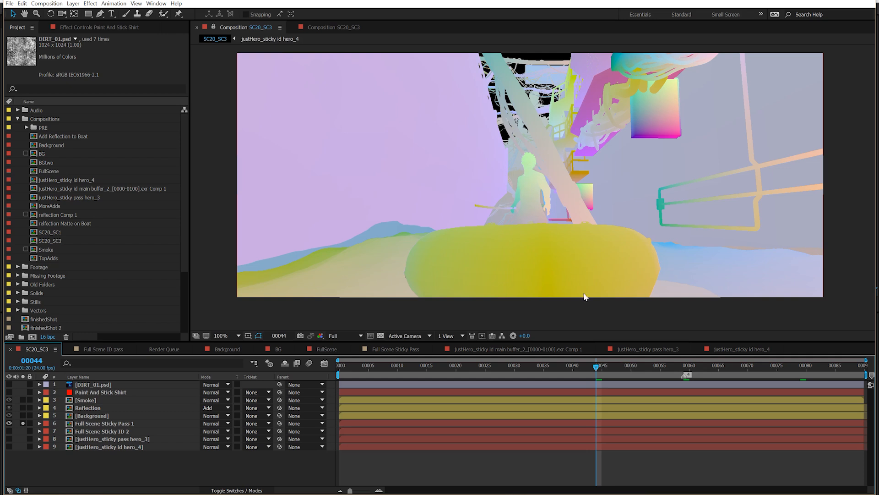
pyautogui.moveTo(689, 370); pyautogui.dragTo(738, 374)
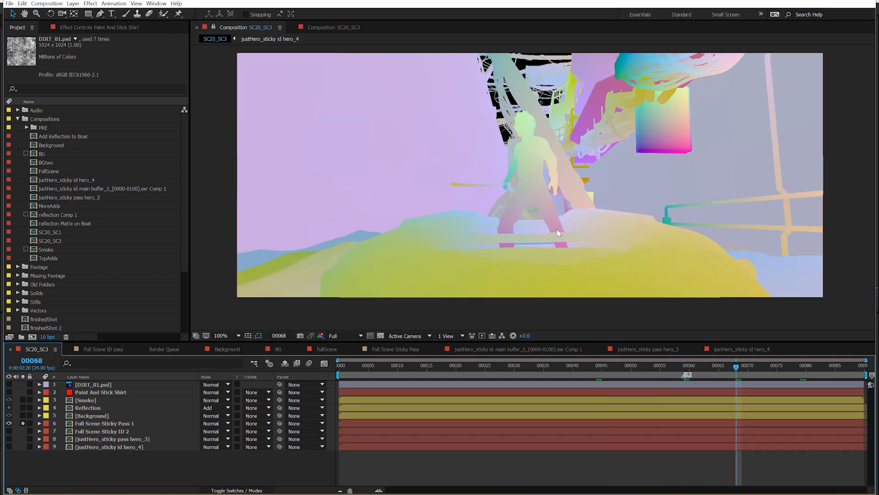
pyautogui.click(847, 366)
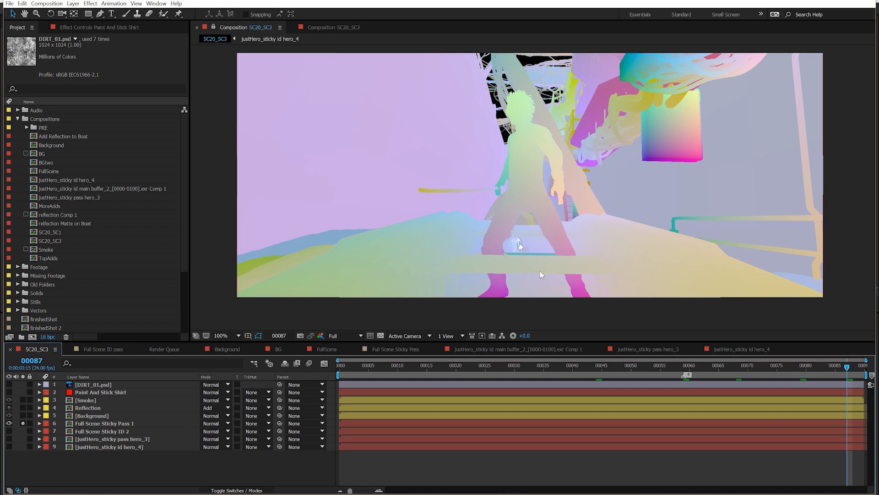
pyautogui.click(683, 370)
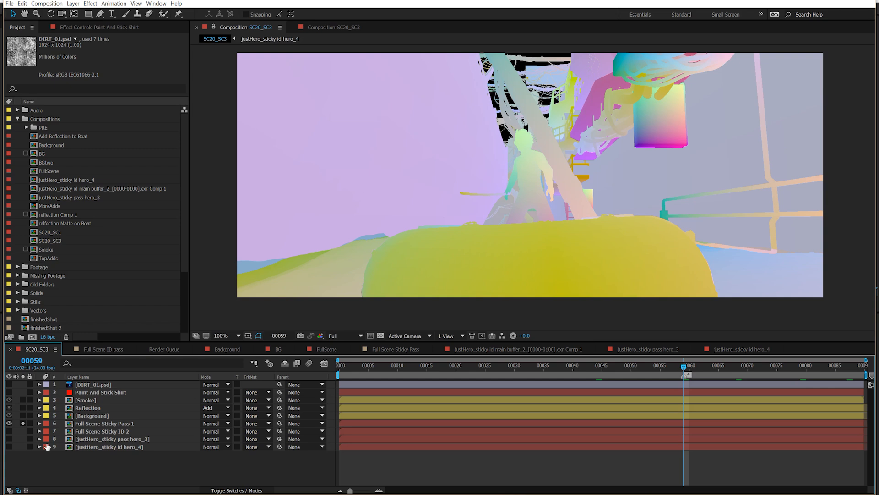
# - Solo justHero_sticky pass hero_3 and check that Paint And Stick Shirt uses it as its Sticky Pass
pyautogui.click(8, 423)
pyautogui.click(8, 439)
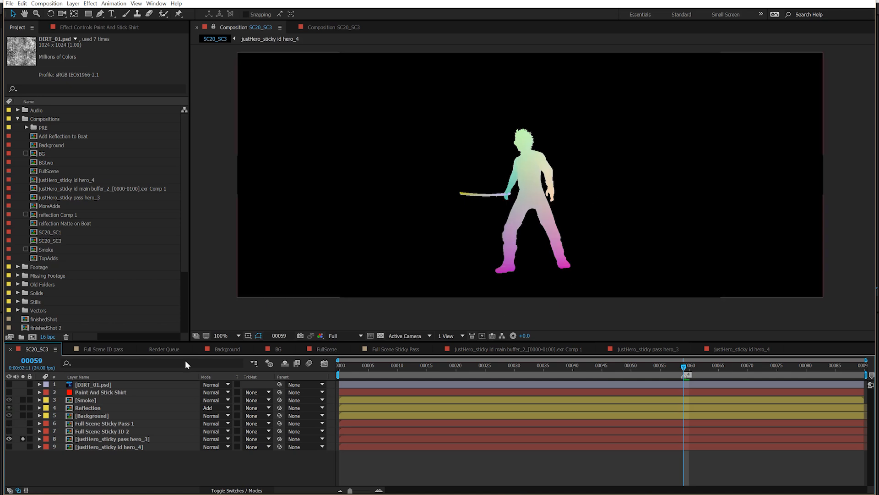
pyautogui.click(100, 391)
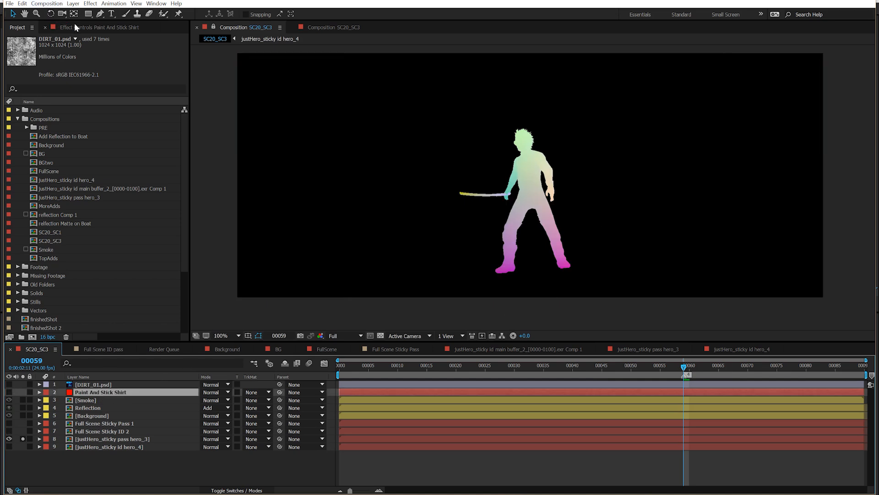
pyautogui.click(75, 26)
pyautogui.scroll(-3, 179, 191)
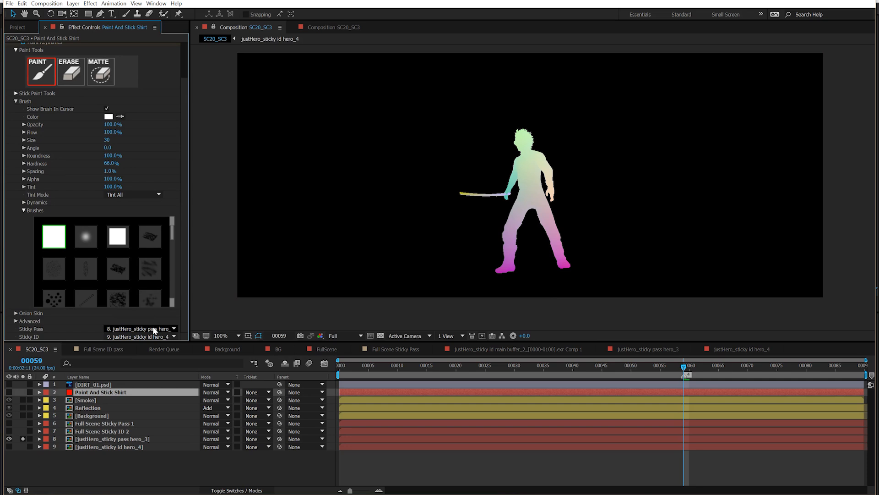
pyautogui.click(153, 326)
pyautogui.click(147, 415)
# - Show justHero_sticky id hero_4, solo it to view the hero's ID silhouette, and turn the solo off
pyautogui.click(9, 446)
pyautogui.keyDown('alt'); pyautogui.click(22, 446); pyautogui.keyUp('alt')
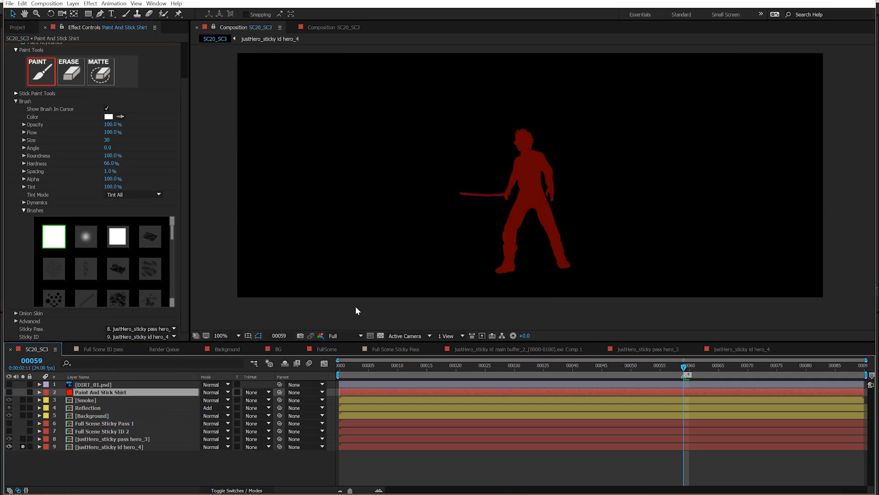
pyautogui.click(23, 446)
# - Solo Background and Reflection together and separately to examine the reflections on the hero's suit up close
pyautogui.press('.')
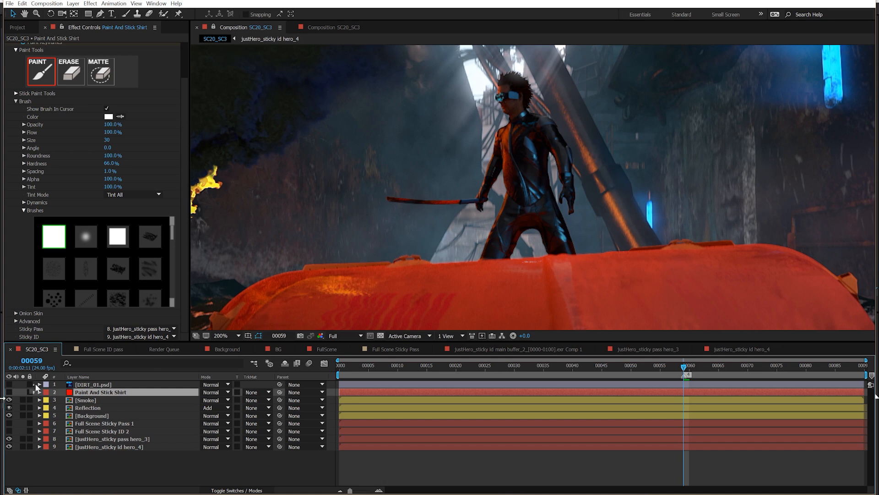
pyautogui.click(22, 415)
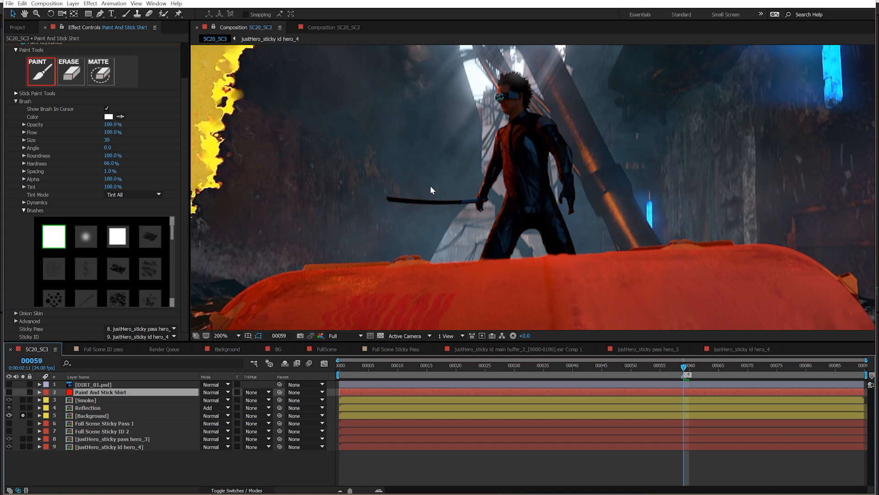
pyautogui.press('.')
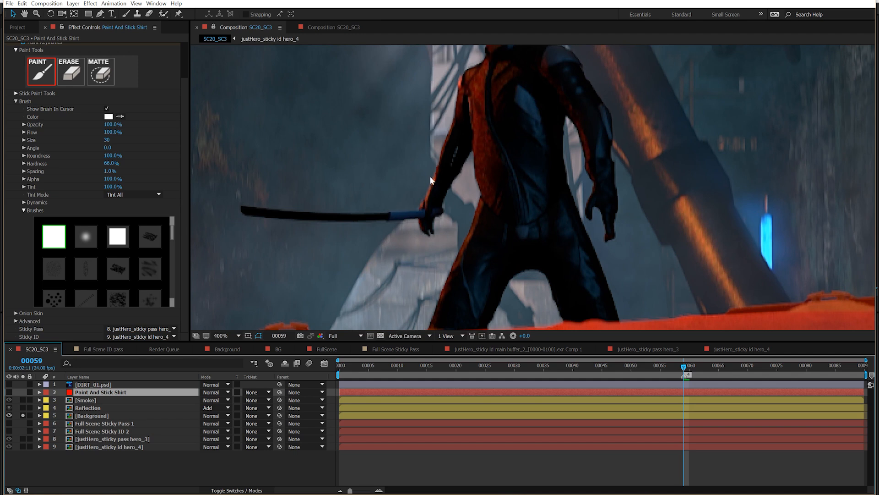
pyautogui.press(',')
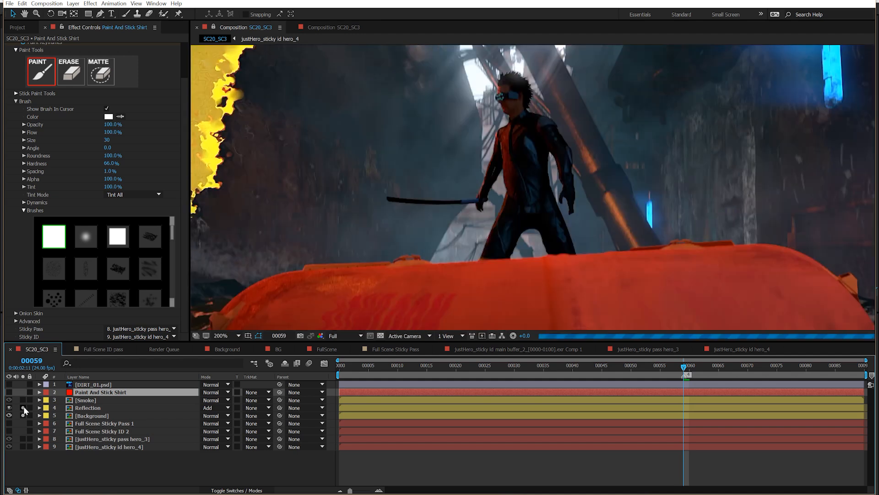
pyautogui.click(23, 407)
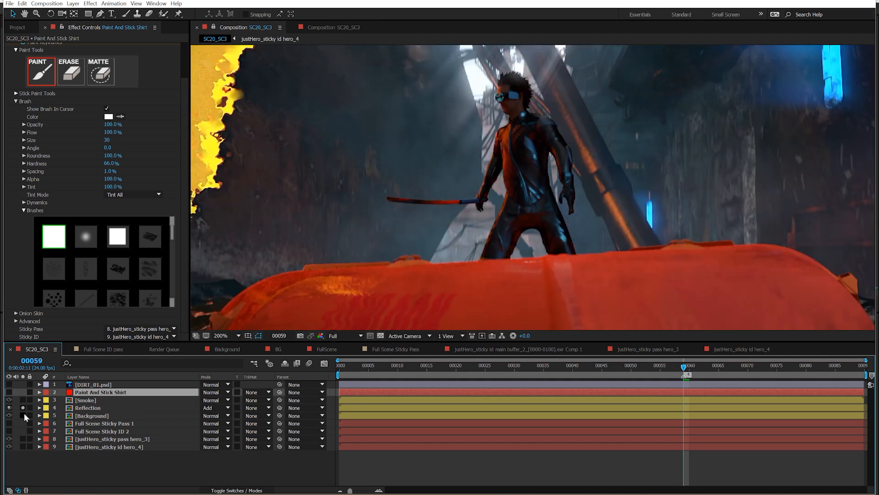
pyautogui.click(23, 414)
pyautogui.press('.')
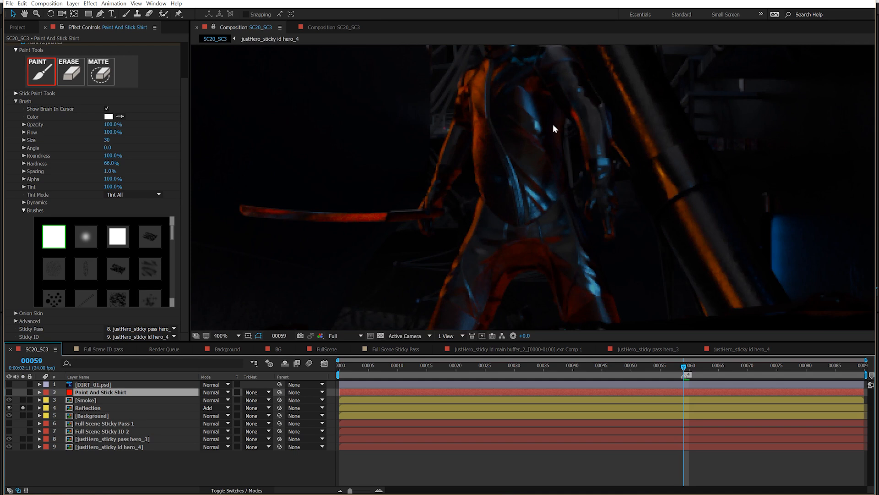
pyautogui.press(',')
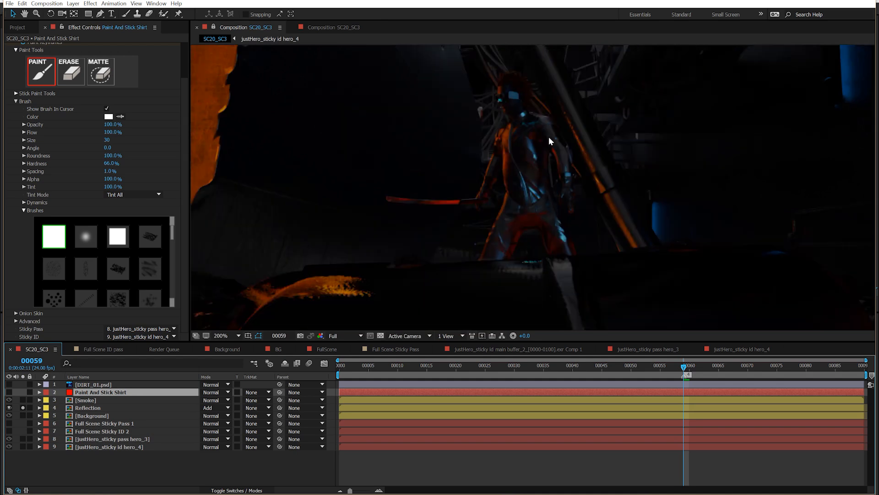
# - Show and solo the DIRT_01.psd texture, and place its layer directly above Reflection
pyautogui.click(21, 384)
pyautogui.click(22, 384)
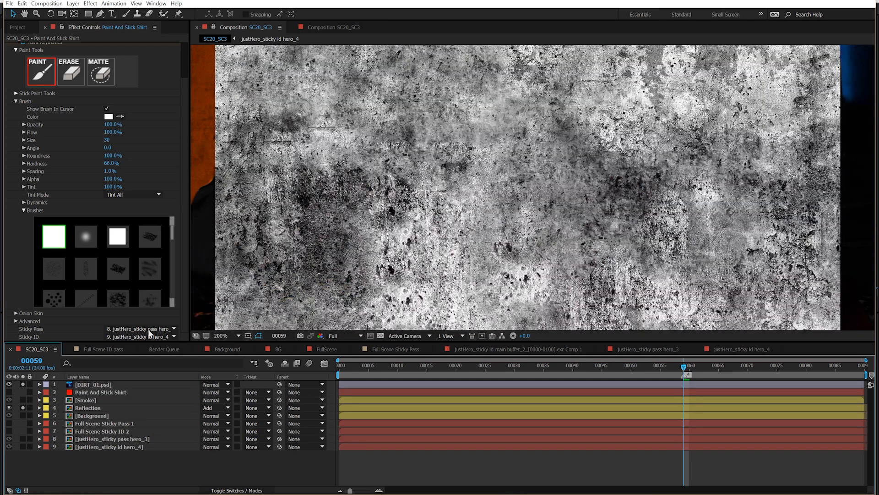
pyautogui.moveTo(92, 383); pyautogui.dragTo(97, 406)
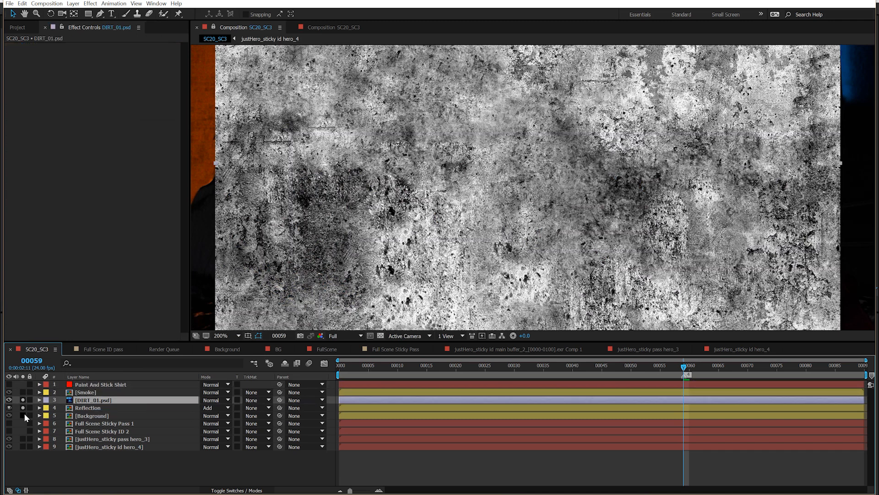
# - Set Reflection's track matte to Luma Matte using DIRT_01.psd, and shift the dirt texture slightly to the right over the hero
pyautogui.click(107, 408)
pyautogui.click(258, 406)
pyautogui.click(273, 441)
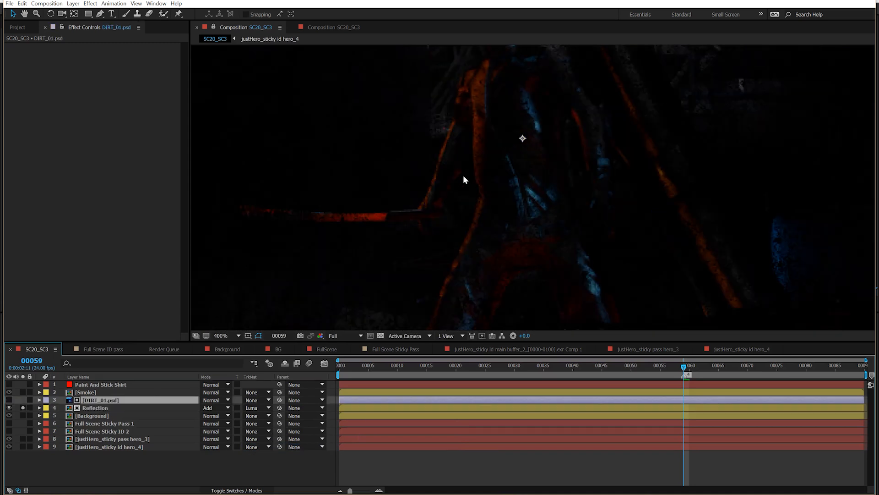
pyautogui.moveTo(477, 194)
pyautogui.mouseDown()
pyautogui.moveTo(457, 188)
pyautogui.moveTo(485, 199)
pyautogui.mouseUp()
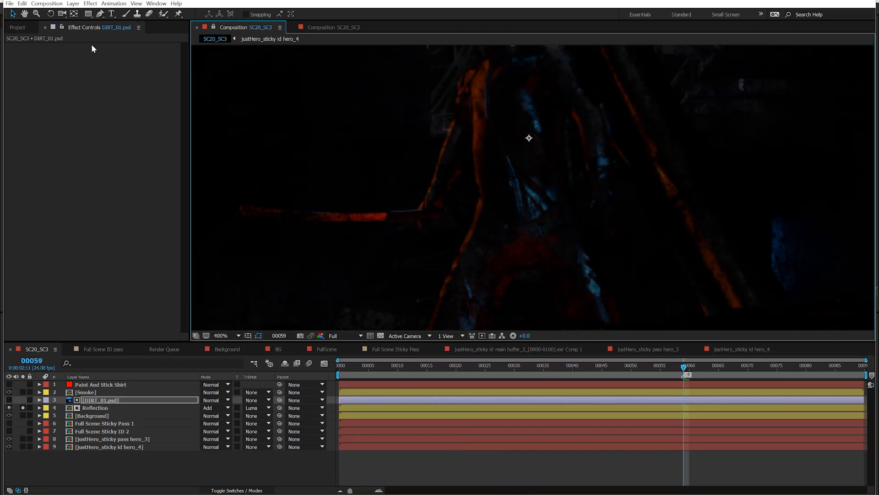
# - Apply a Curves effect to DIRT_01.psd and pull the RGB curve's white and black points inward to increase the texture's contrast
pyautogui.press(',')
pyautogui.click(90, 3)
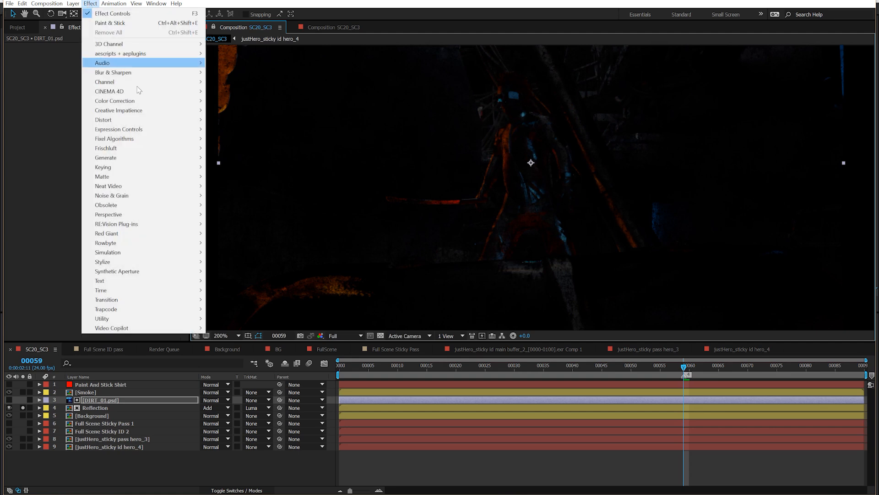
pyautogui.moveTo(142, 101)
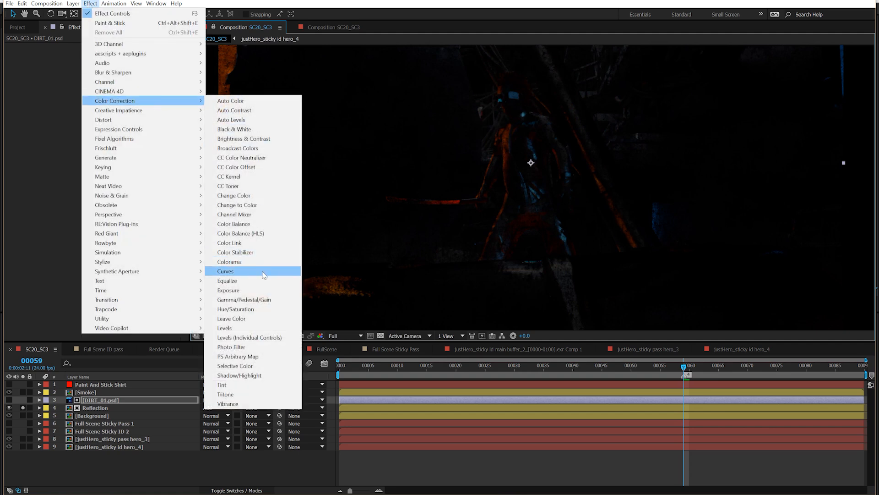
pyautogui.click(264, 273)
pyautogui.press('.')
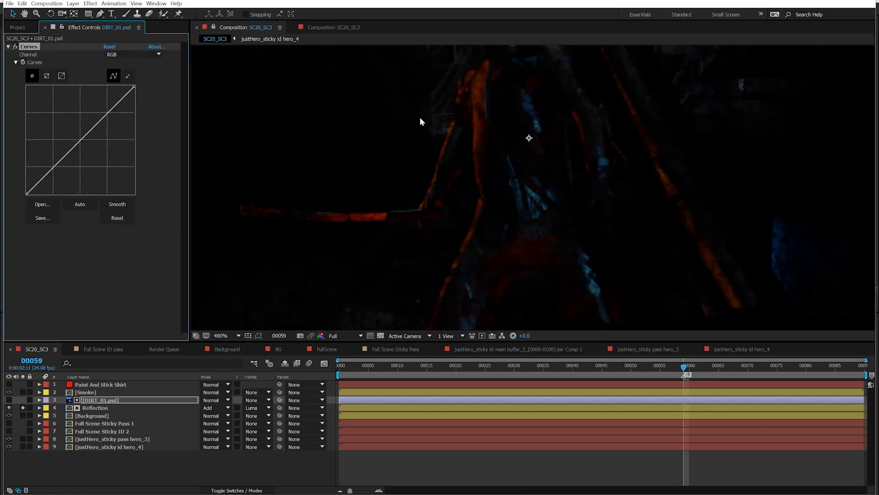
pyautogui.moveTo(134, 86); pyautogui.dragTo(108, 86)
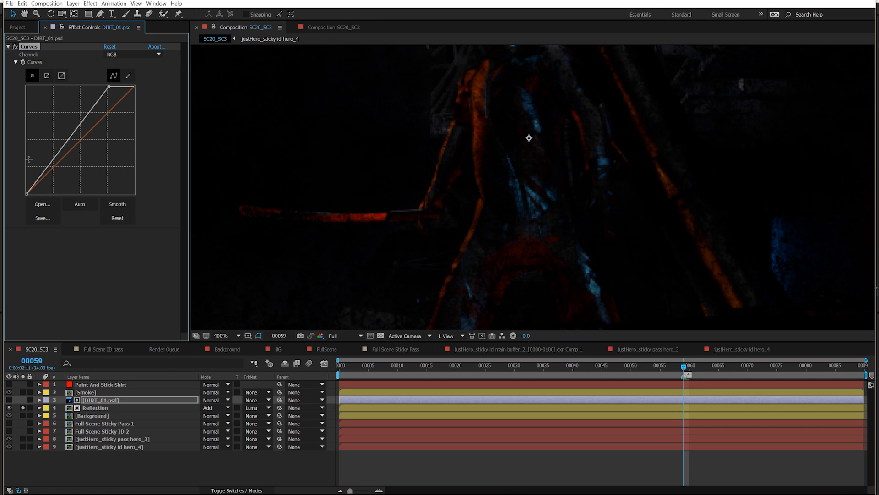
pyautogui.moveTo(26, 194); pyautogui.dragTo(44, 193)
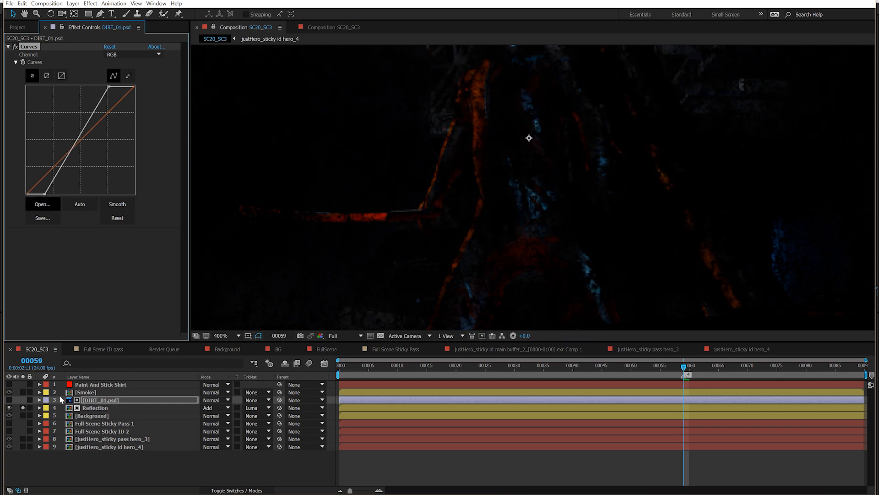
# - Solo DIRT_01.psd to compare the texture with and without Curves, then hide it again and turn off Reflection's solo
pyautogui.click(9, 400)
pyautogui.click(23, 400)
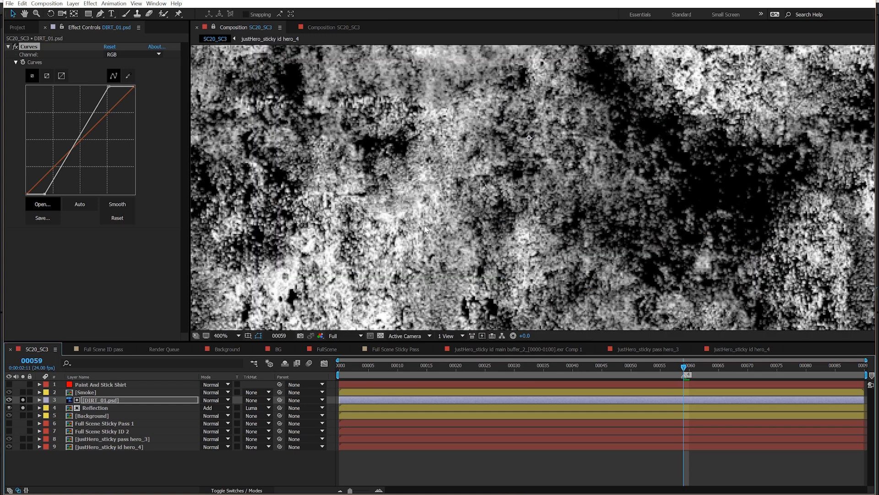
pyautogui.press(',')
pyautogui.click(15, 47)
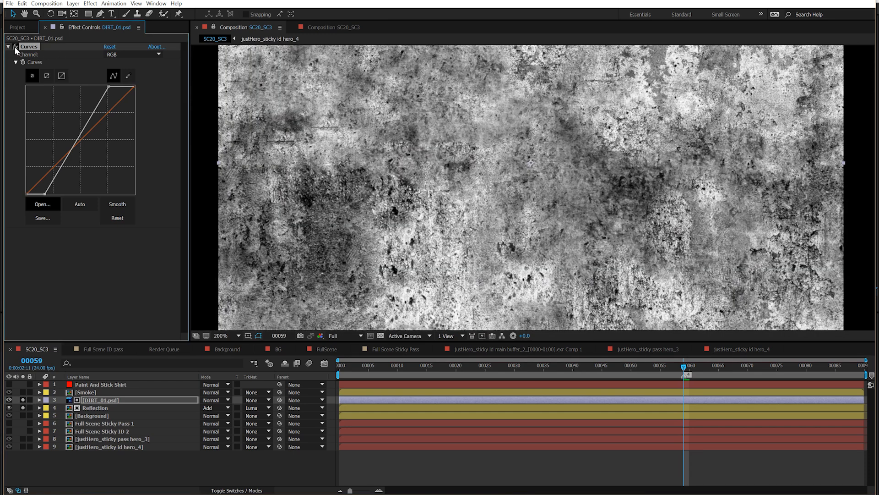
pyautogui.click(15, 47)
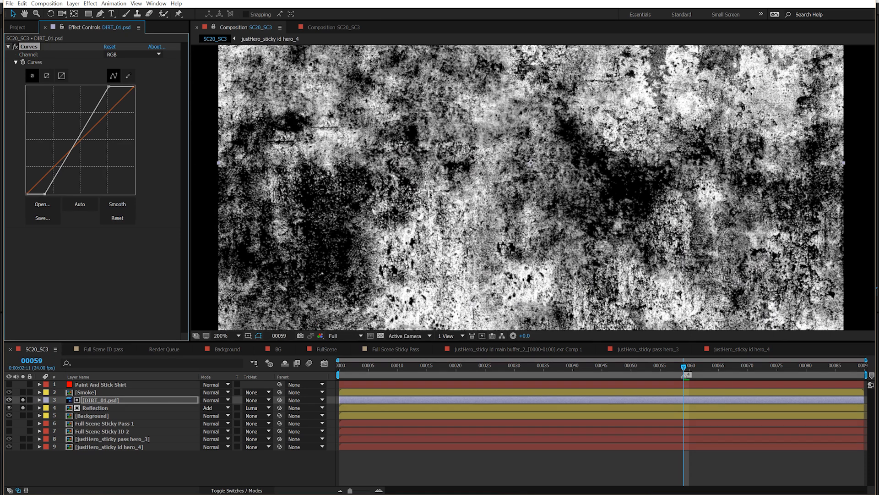
pyautogui.click(9, 400)
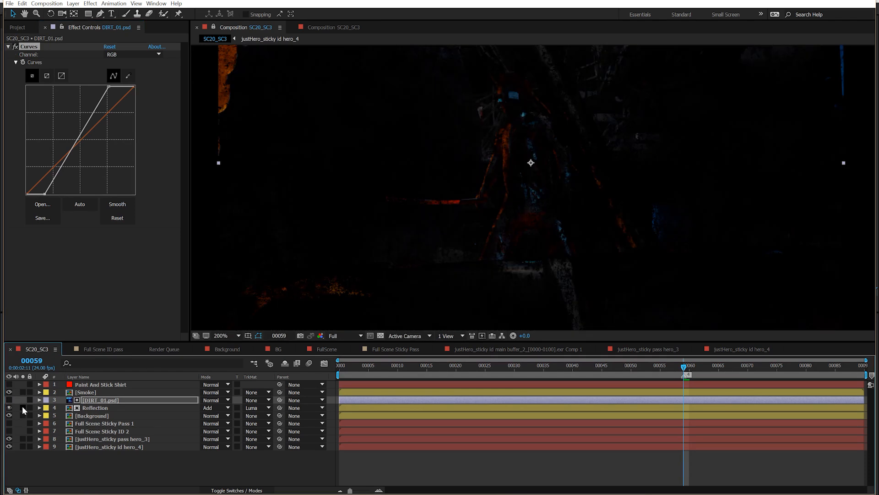
pyautogui.click(23, 407)
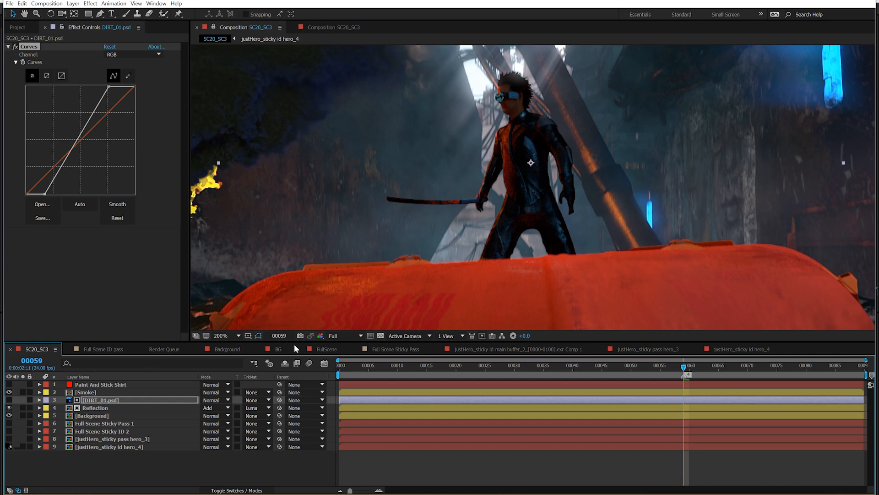
# - Brighten the dirt texture's midtones slightly by raising the middle of its RGB curve
pyautogui.press('.')
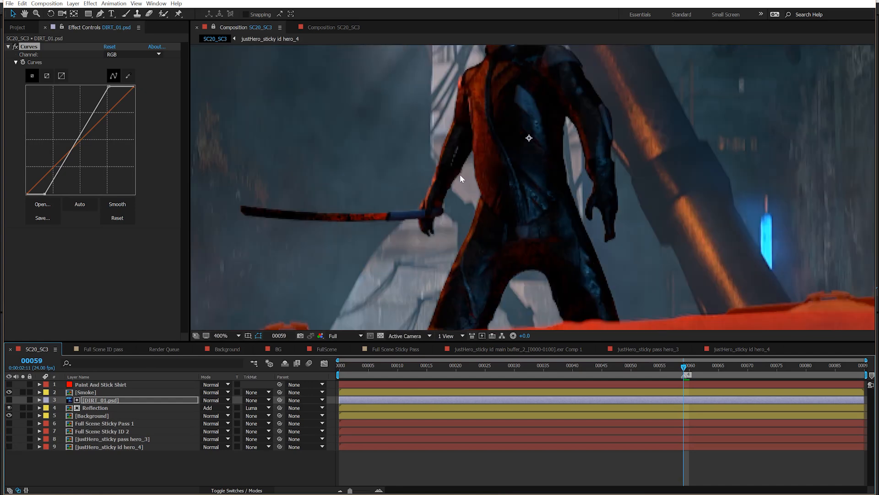
pyautogui.press(',')
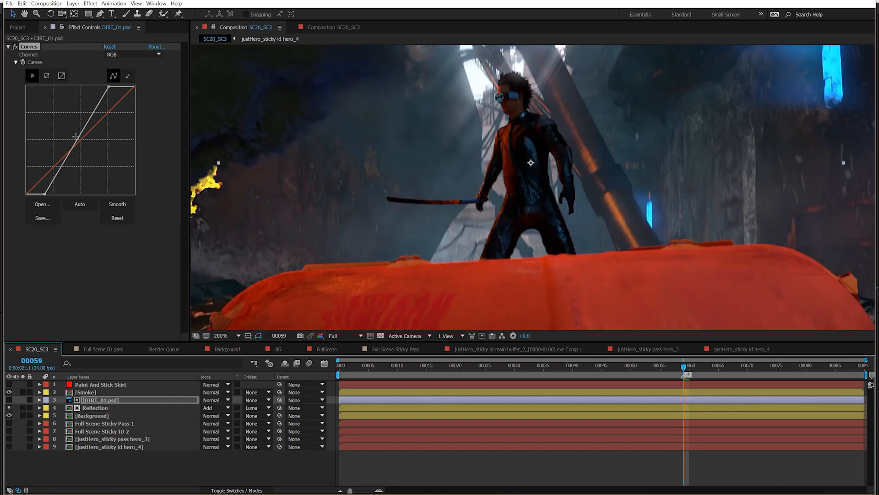
pyautogui.moveTo(76, 139)
pyautogui.mouseDown()
pyautogui.moveTo(86, 142)
pyautogui.moveTo(72, 139)
pyautogui.mouseUp()
# - Take a snapshot of the shot with the dirt-matted reflections, and set Reflection's track matte to None
pyautogui.press('F4')
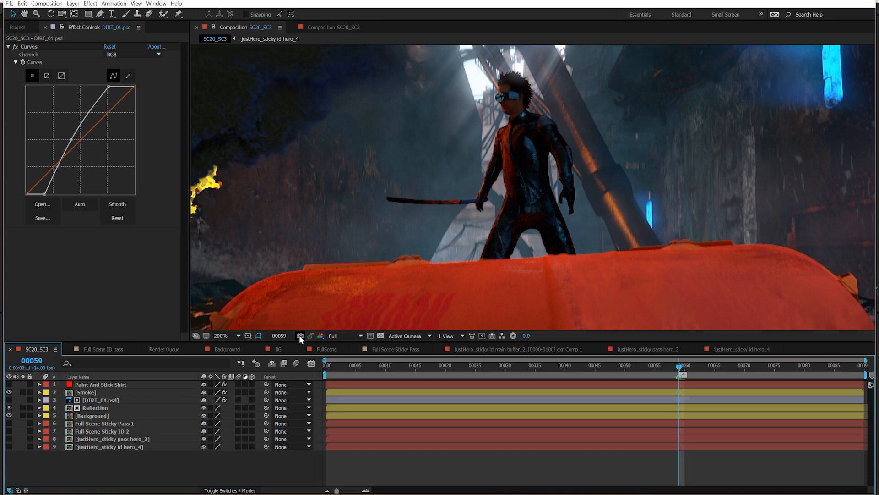
pyautogui.click(300, 336)
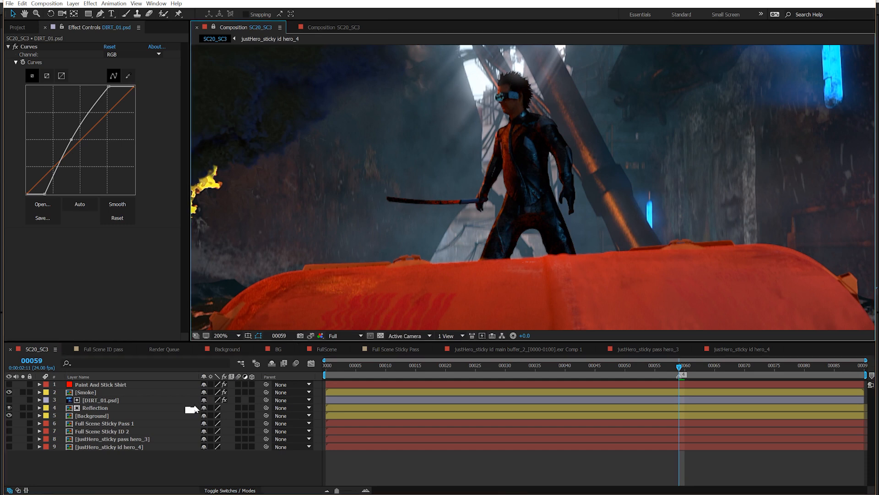
pyautogui.click(171, 408)
pyautogui.click(227, 489)
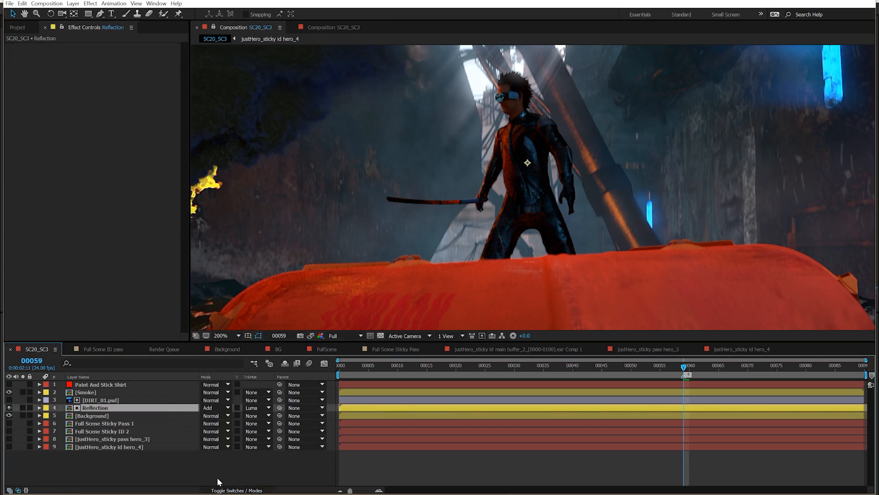
pyautogui.click(251, 409)
pyautogui.click(258, 416)
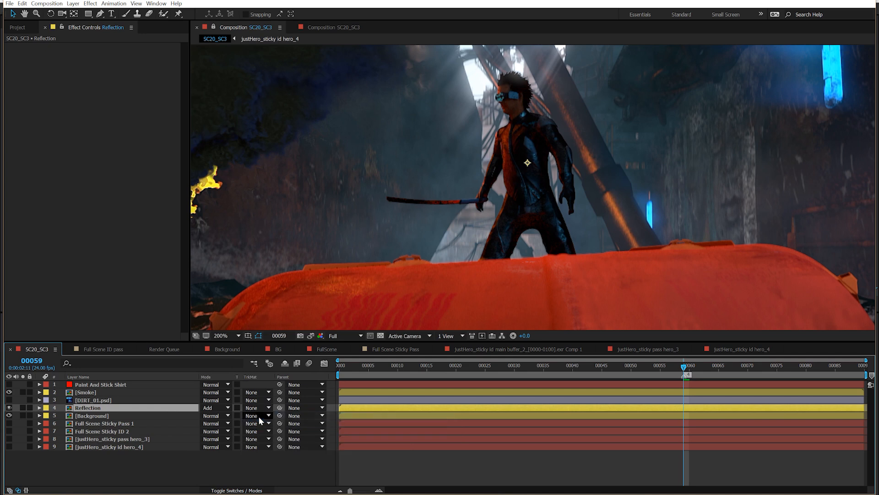
pyautogui.click(246, 477)
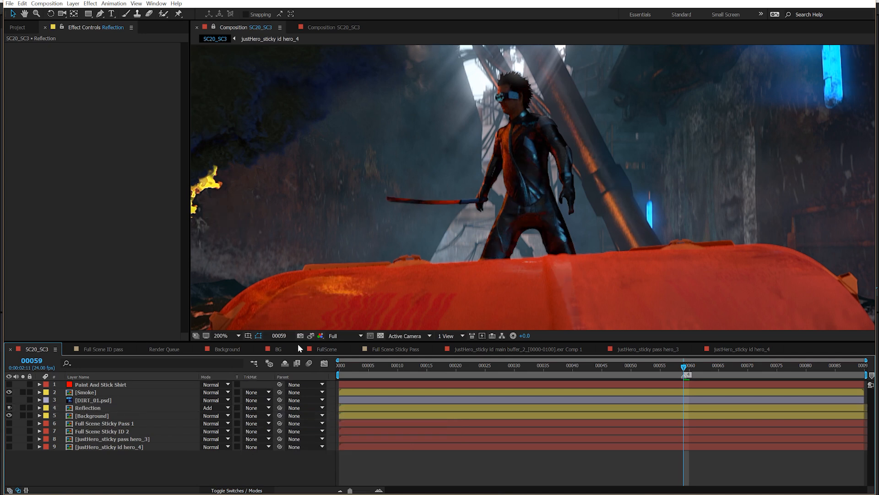
# - Compare the stored snapshot with the unmatted reflections on the hero's suit
pyautogui.click(307, 336)
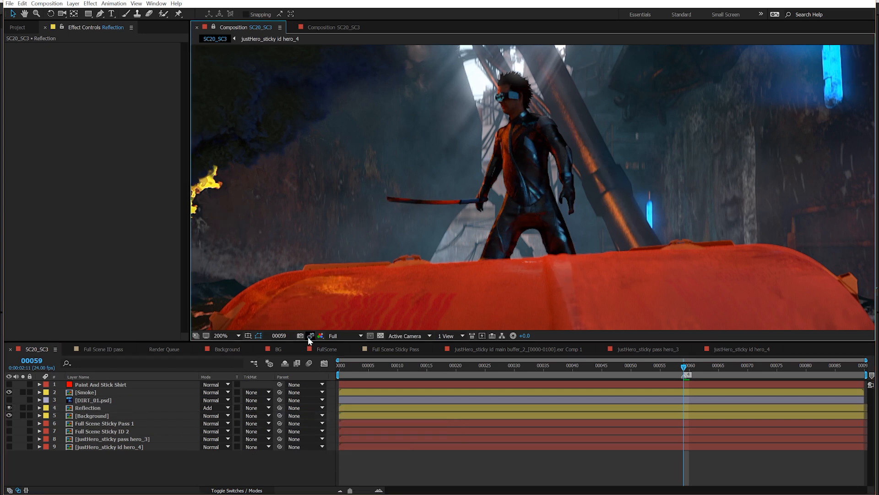
pyautogui.click(308, 336)
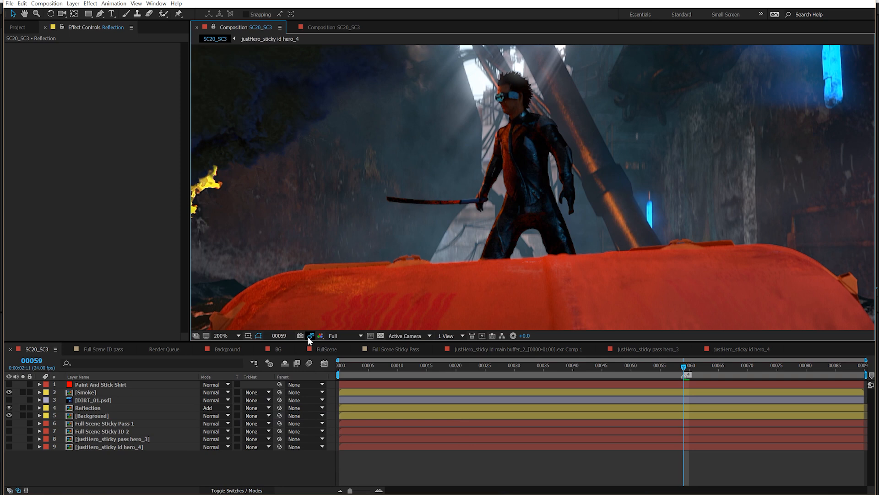
pyautogui.click(307, 336)
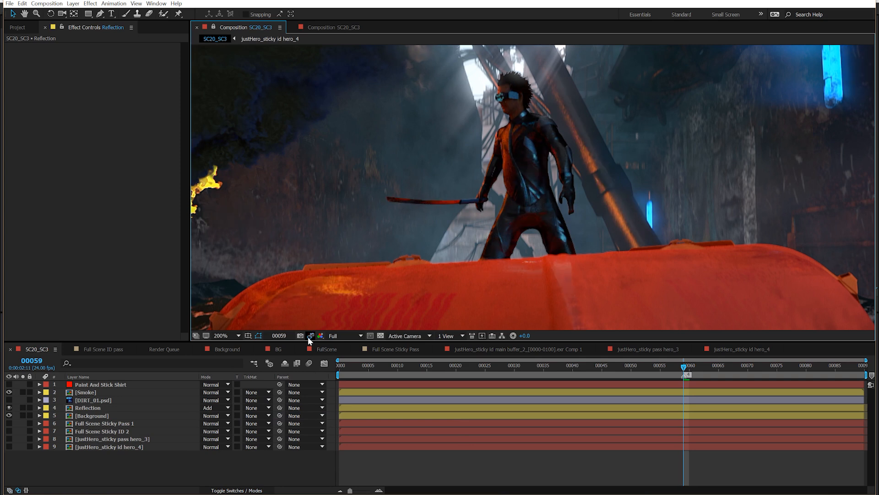
# - Create a red solid directly above DIRT_01.psd and apply the Paint & Stick effect to it
pyautogui.click(110, 400)
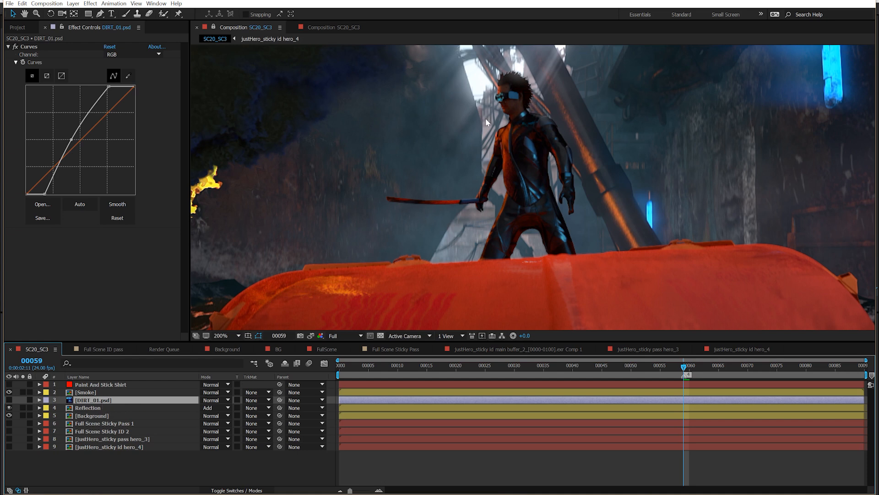
pyautogui.click(73, 3)
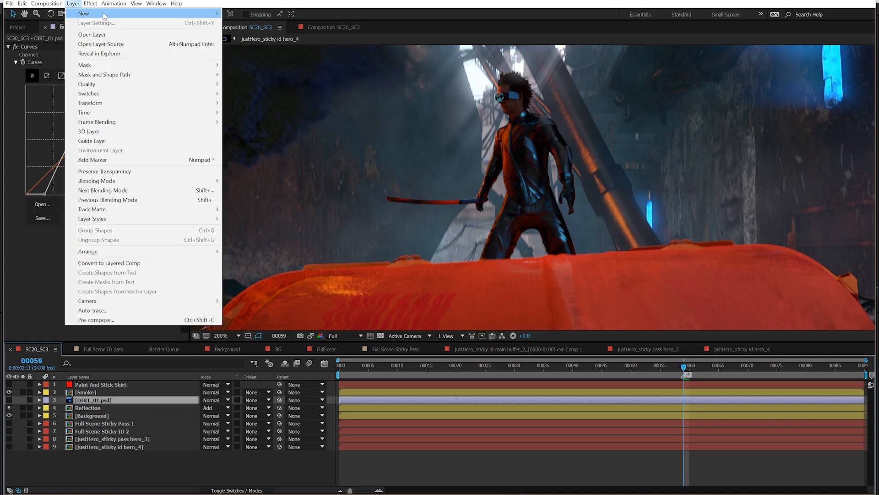
pyautogui.moveTo(151, 13)
pyautogui.click(279, 23)
pyautogui.click(233, 292)
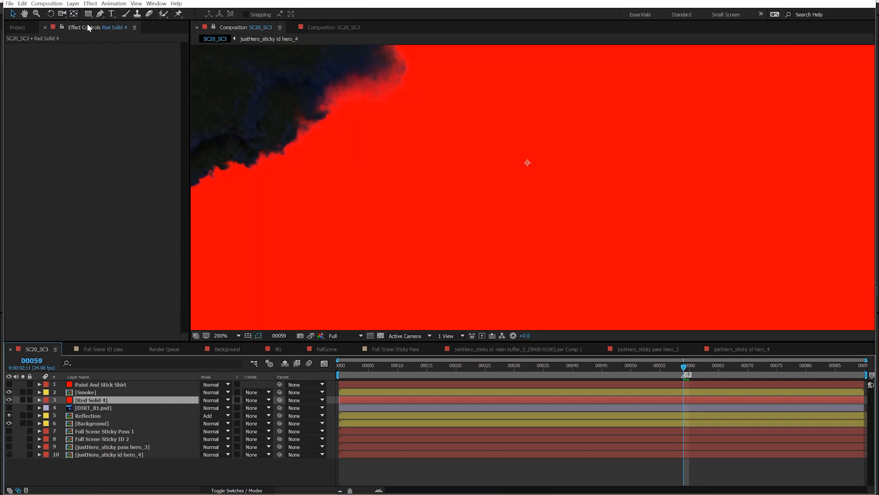
pyautogui.click(90, 4)
pyautogui.moveTo(118, 55)
pyautogui.click(223, 54)
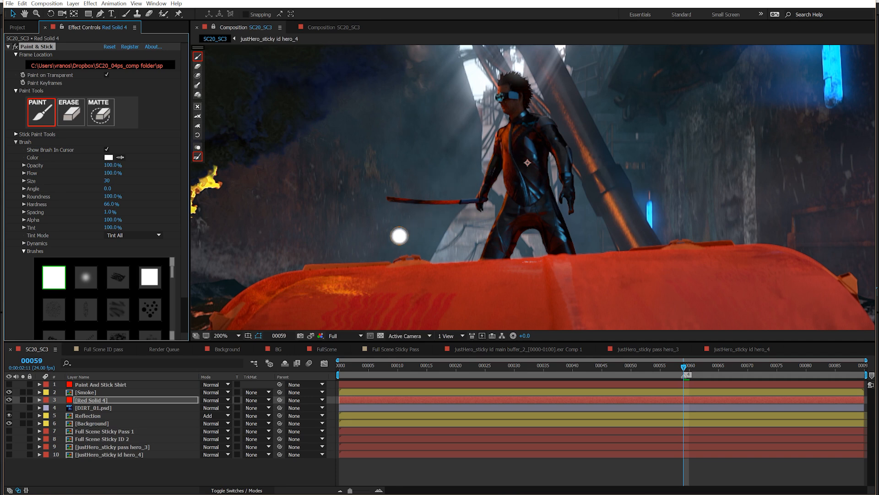
# - Paint the hero's body and legs white on the solid, soloed with justHero_sticky pass hero_3, using brush sizes 30 and 131
pyautogui.moveTo(505, 133)
pyautogui.mouseDown()
pyautogui.moveTo(530, 117)
pyautogui.moveTo(500, 151)
pyautogui.moveTo(485, 200)
pyautogui.moveTo(494, 264)
pyautogui.moveTo(518, 305)
pyautogui.moveTo(569, 269)
pyautogui.moveTo(502, 272)
pyautogui.moveTo(570, 169)
pyautogui.moveTo(570, 159)
pyautogui.moveTo(537, 143)
pyautogui.moveTo(544, 128)
pyautogui.moveTo(514, 162)
pyautogui.moveTo(534, 161)
pyautogui.moveTo(512, 299)
pyautogui.moveTo(534, 291)
pyautogui.moveTo(507, 265)
pyautogui.mouseUp()
pyautogui.press(',')
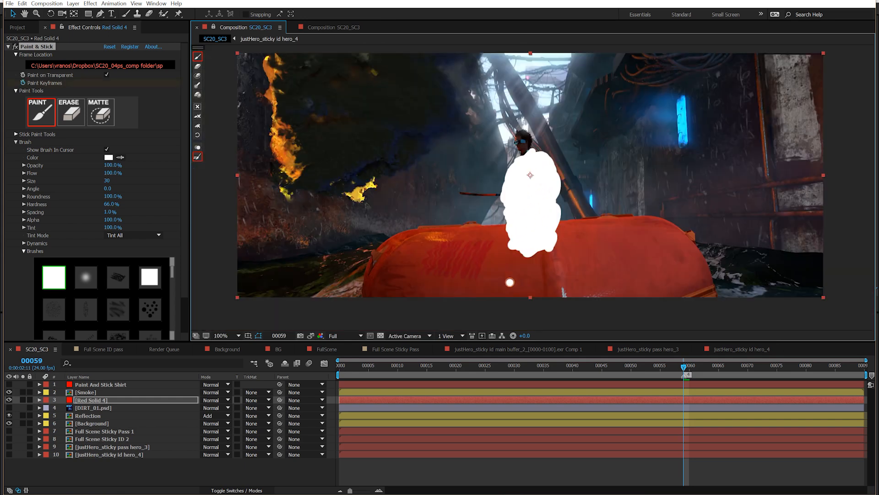
pyautogui.click(11, 447)
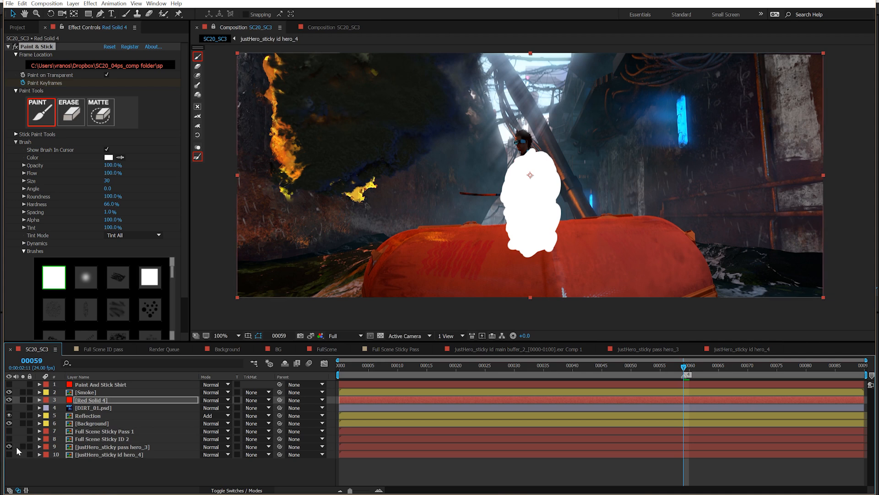
pyautogui.click(23, 446)
pyautogui.click(23, 399)
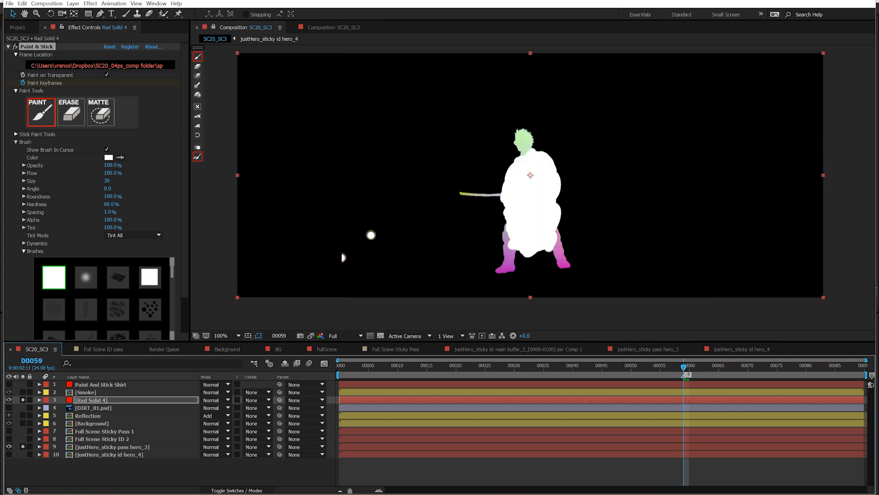
pyautogui.moveTo(429, 252)
pyautogui.mouseDown()
pyautogui.moveTo(512, 247)
pyautogui.moveTo(500, 274)
pyautogui.moveTo(494, 258)
pyautogui.moveTo(515, 237)
pyautogui.moveTo(558, 265)
pyautogui.moveTo(558, 234)
pyautogui.moveTo(531, 275)
pyautogui.mouseUp()
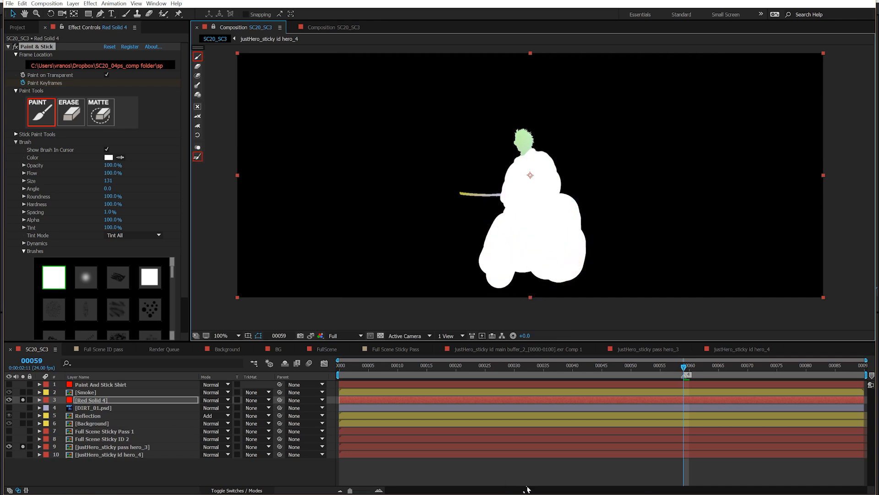
# - Show and solo DIRT_01.psd in place of the painted solid and justHero_sticky pass hero_3
pyautogui.click(9, 408)
pyautogui.click(23, 408)
pyautogui.click(23, 400)
pyautogui.click(23, 446)
pyautogui.click(76, 407)
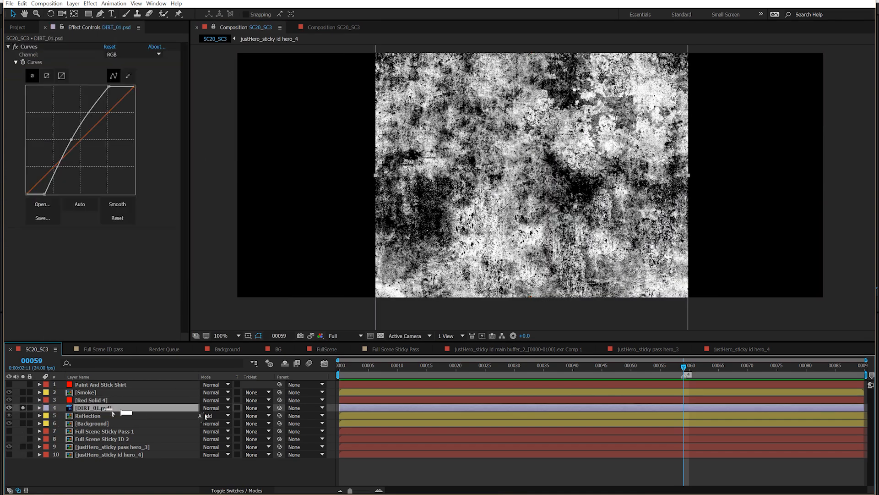
# - Set DIRT_01.psd's track matte to Alpha Matte using the painted red solid, and turn off the layer's solo
pyautogui.click(258, 408)
pyautogui.click(268, 429)
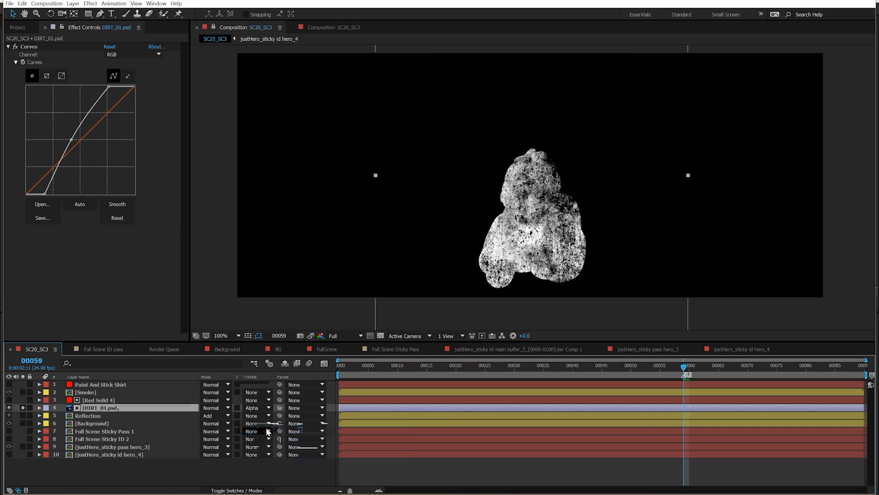
pyautogui.click(22, 447)
pyautogui.click(22, 445)
pyautogui.click(23, 407)
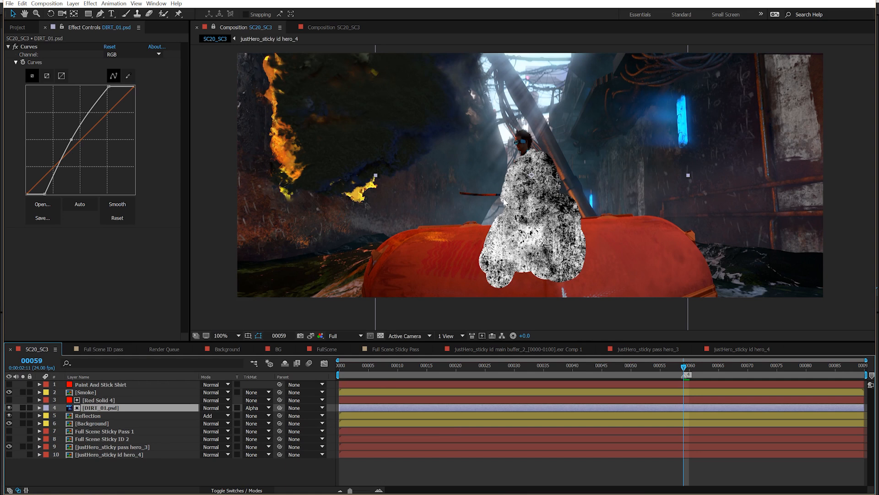
# - Precompose the painted red solid and DIRT_01.psd together into a composition named Dirt
pyautogui.keyDown('shift'); pyautogui.click(101, 401); pyautogui.keyUp('shift')
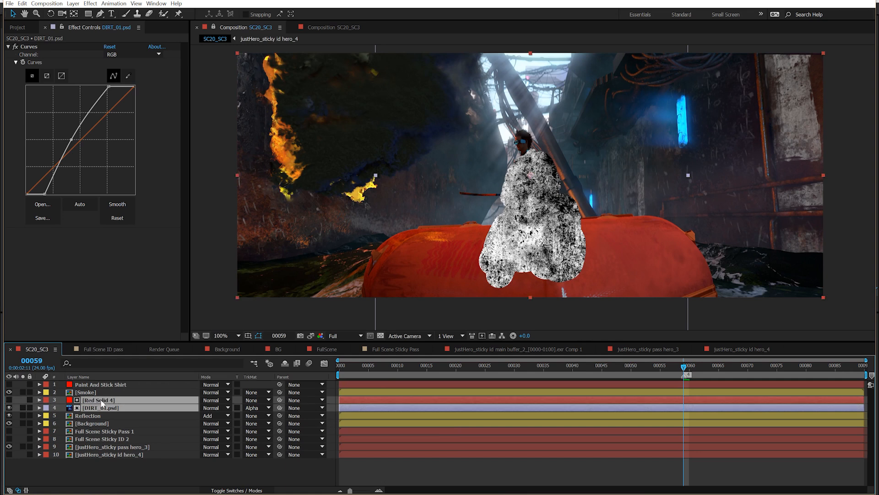
pyautogui.hotkey('ctrl', 'shift', 'c')
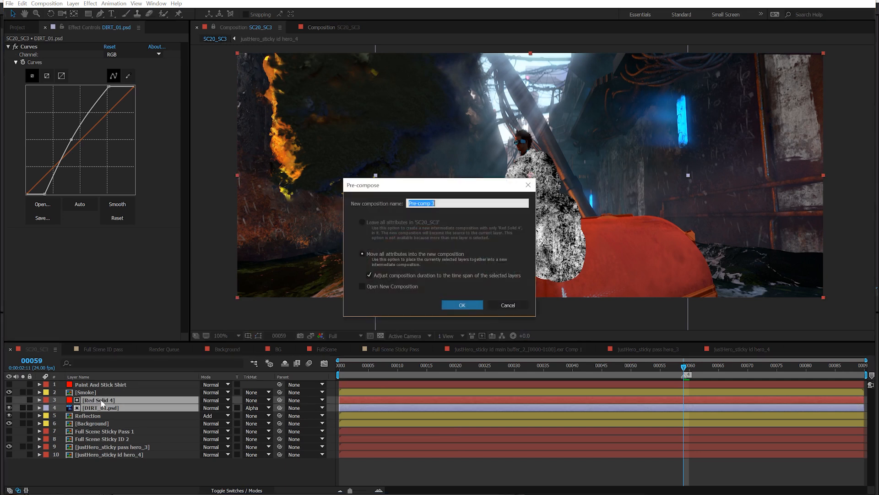
pyautogui.write('Dirt')
pyautogui.press('Return')
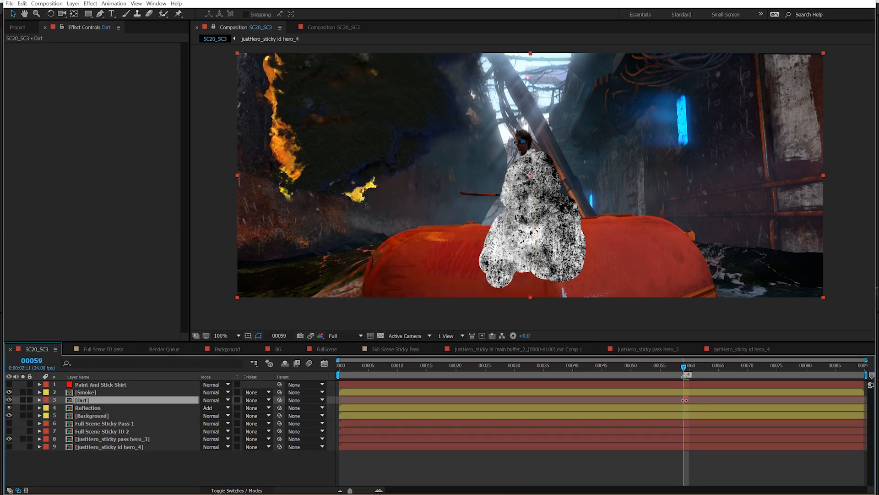
# - Bring the soloed Dirt image into Paint And Stick Shirt's Paint & Stick effect, hide Dirt, and stick the texture onto the hero
pyautogui.click(96, 386)
pyautogui.click(24, 400)
pyautogui.click(115, 385)
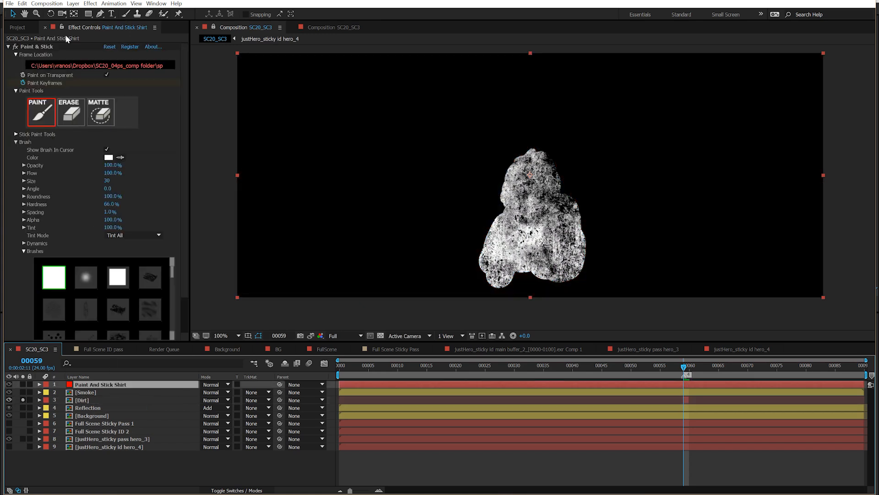
pyautogui.click(44, 46)
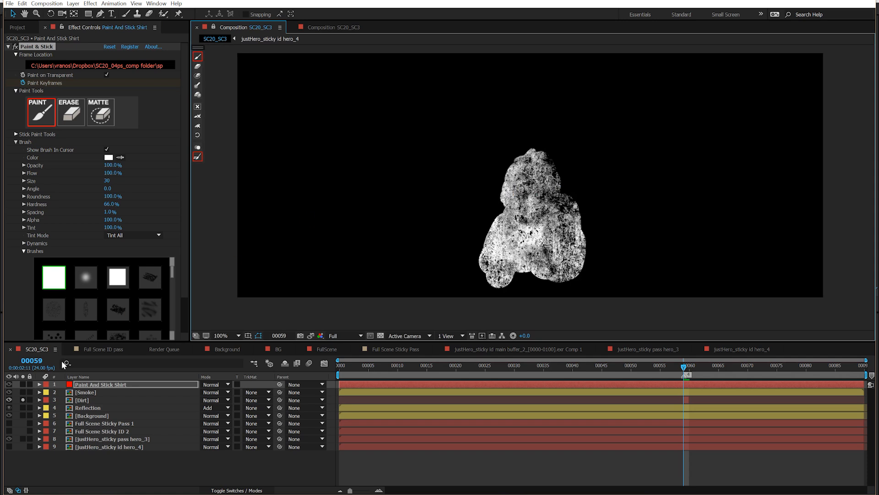
pyautogui.click(8, 400)
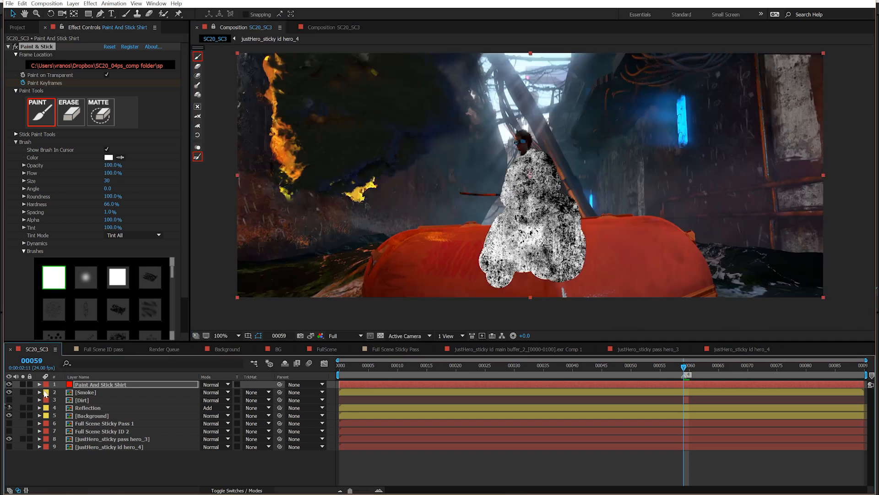
pyautogui.click(197, 87)
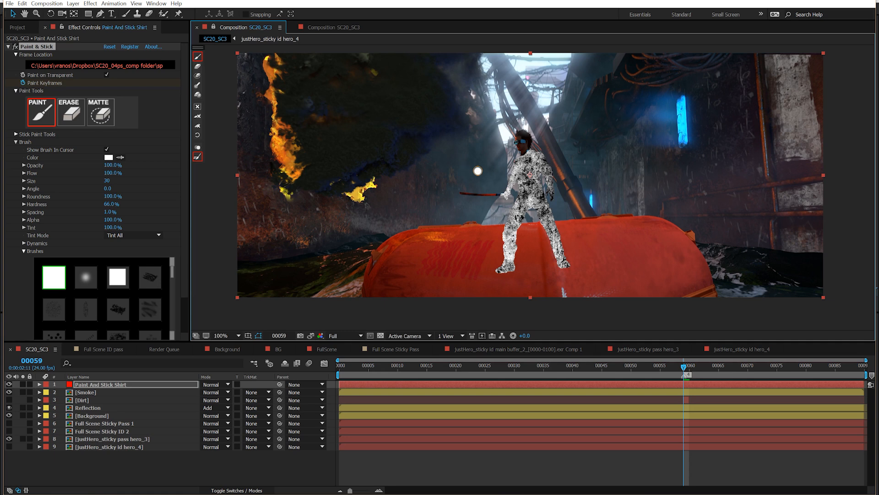
# - Inspect the dirt stuck to the hero up close and view justHero_sticky pass hero_3 on its own
pyautogui.press('.')
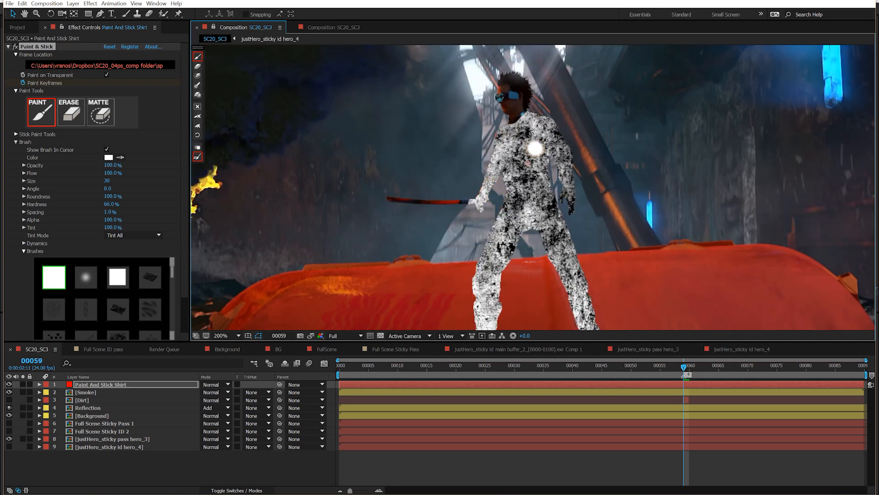
pyautogui.press(',')
pyautogui.click(23, 438)
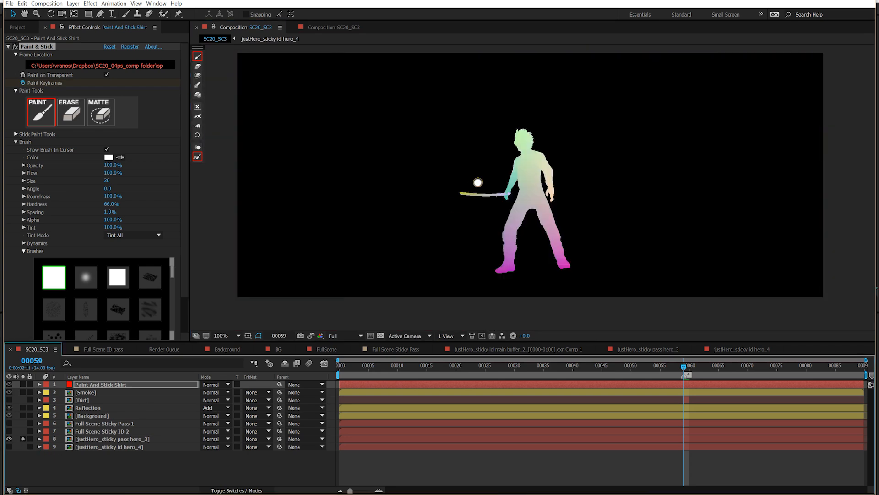
pyautogui.press('.')
pyautogui.press(',')
pyautogui.click(23, 439)
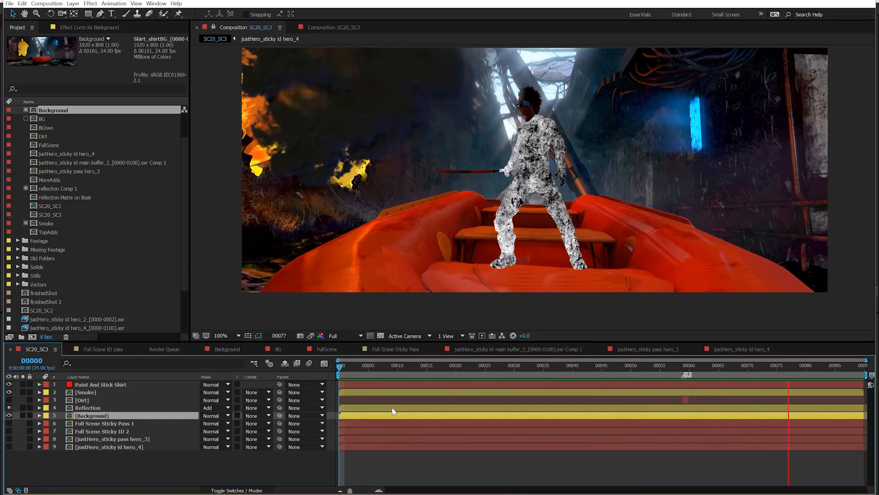
# - Stop playback and compare justHero_sticky pass hero_3 with justHero_sticky id hero_4 at the first frame by soloing each in turn
pyautogui.press('space')
pyautogui.press('Home')
pyautogui.scroll(1, 497, 216)
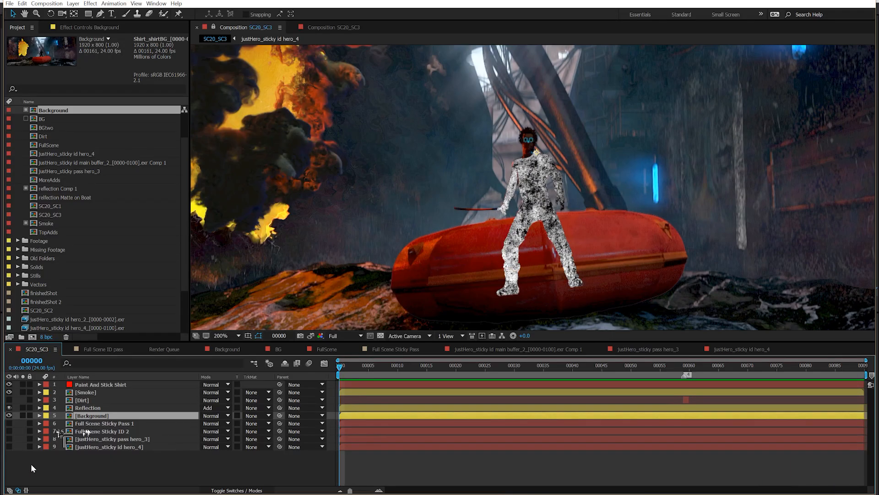
pyautogui.click(9, 439)
pyautogui.click(23, 439)
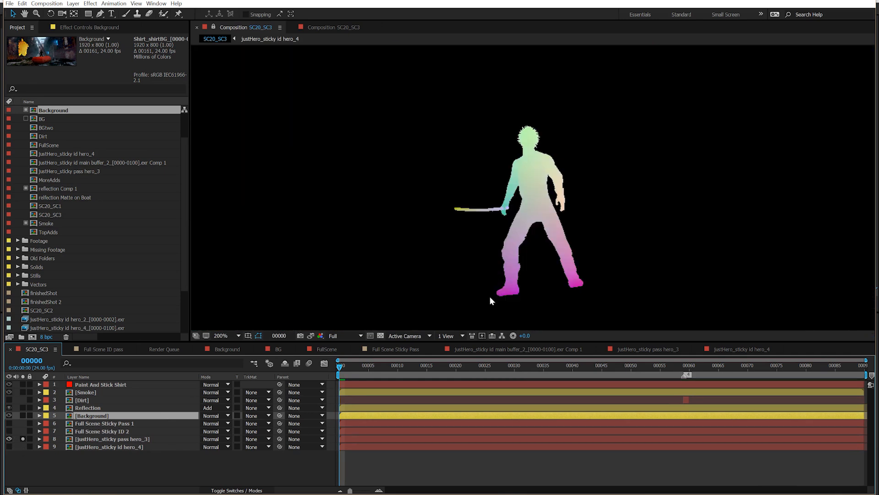
pyautogui.click(21, 446)
pyautogui.click(22, 439)
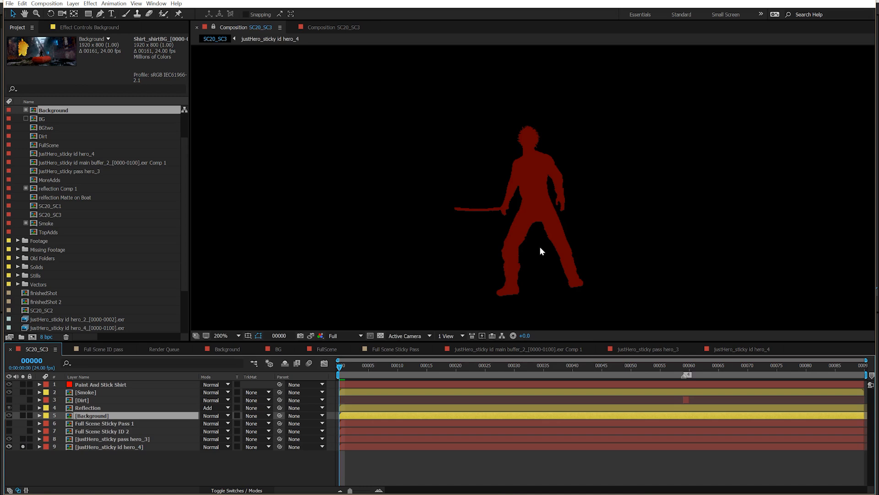
pyautogui.click(22, 439)
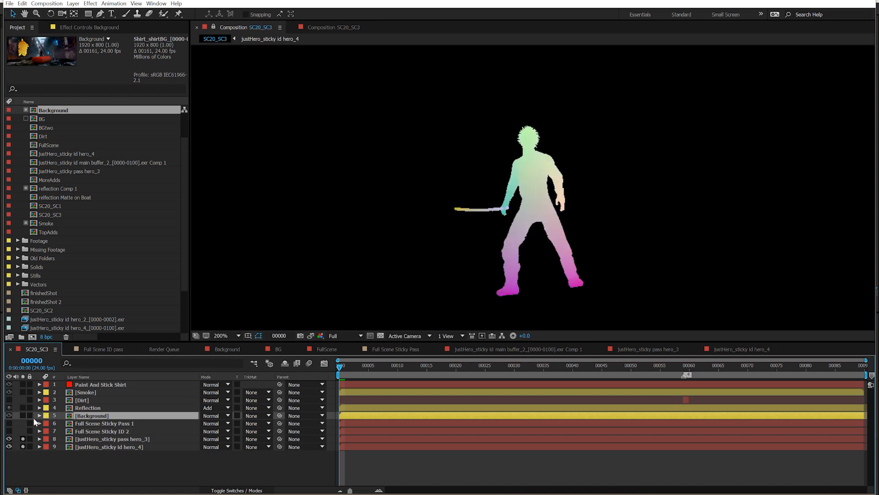
pyautogui.keyDown('alt'); pyautogui.click(23, 446); pyautogui.keyUp('alt')
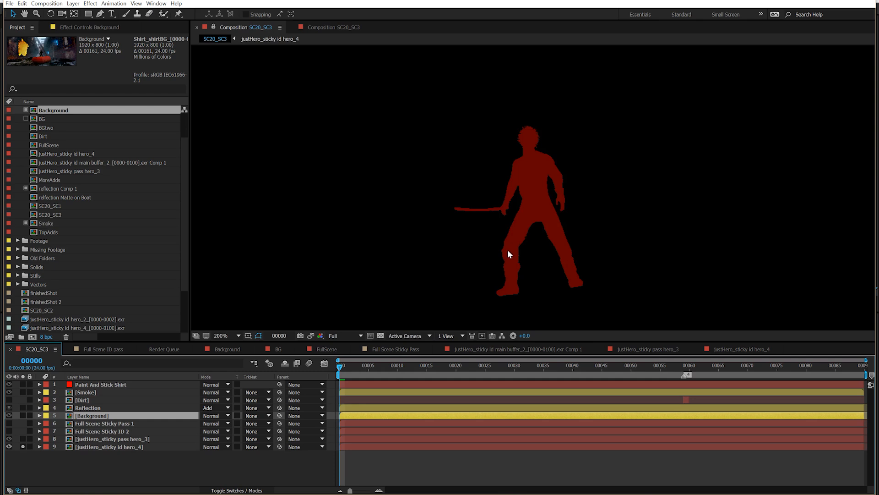
pyautogui.keyDown('alt'); pyautogui.click(23, 439); pyautogui.keyUp('alt')
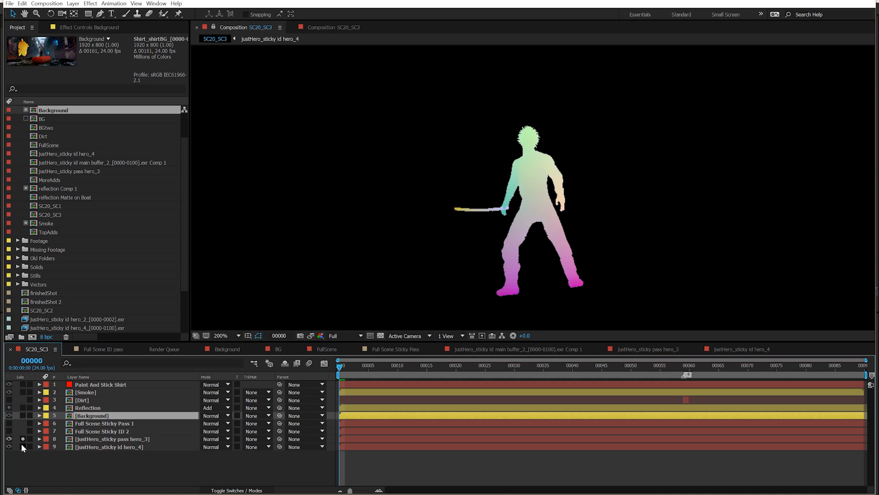
# - Solo Full Scene Sticky ID 2 and examine how the boat overlaps the hero at frames 52 and 78
pyautogui.click(10, 431)
pyautogui.click(23, 431)
pyautogui.moveTo(404, 370); pyautogui.dragTo(646, 369)
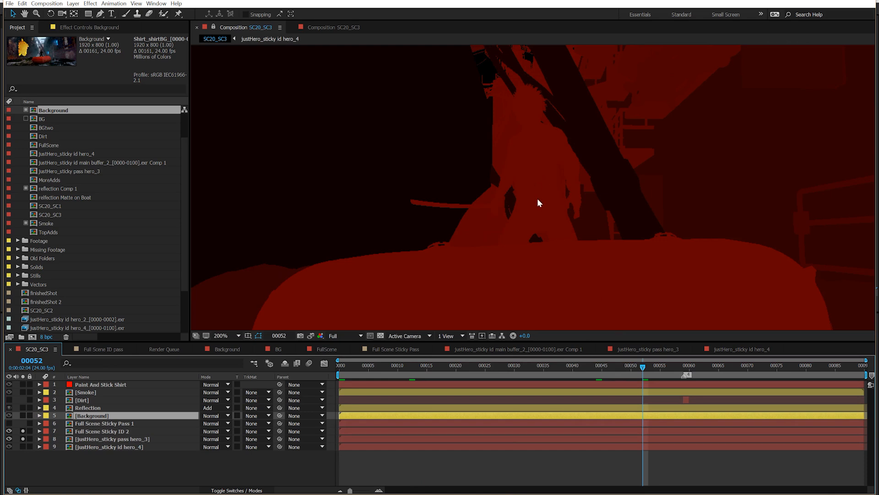
pyautogui.click(795, 367)
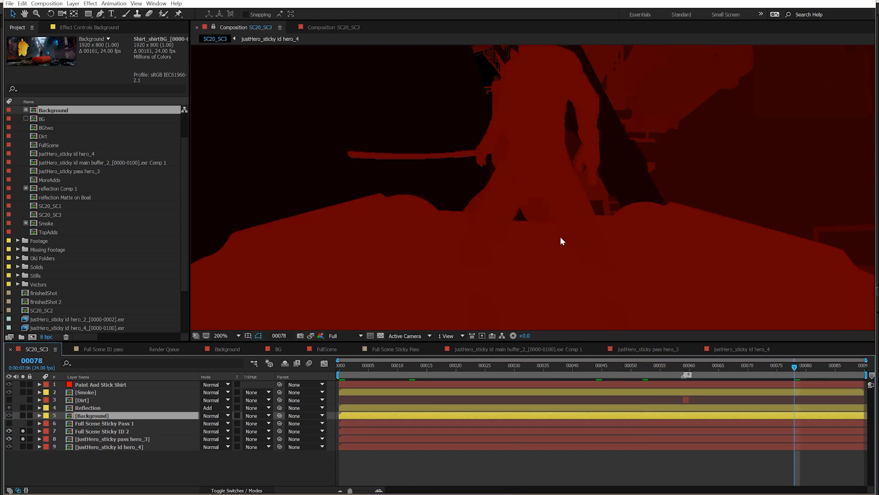
pyautogui.scroll(-2, 560, 236)
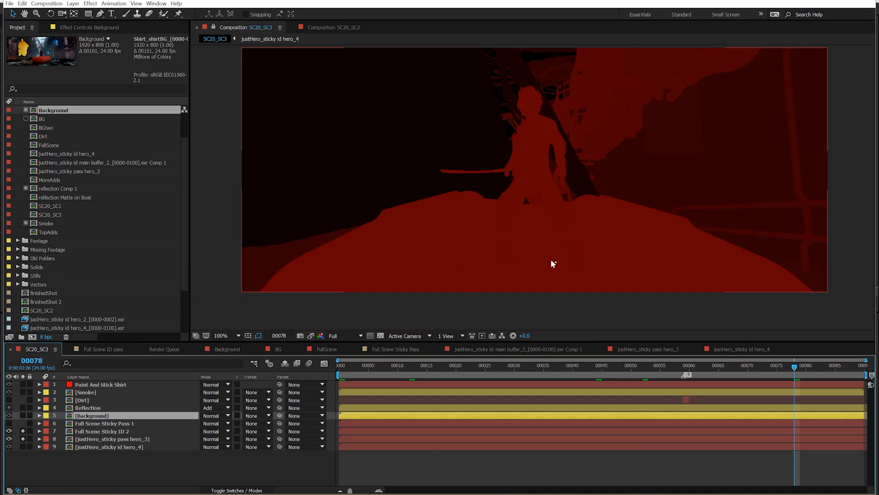
pyautogui.scroll(2, 547, 259)
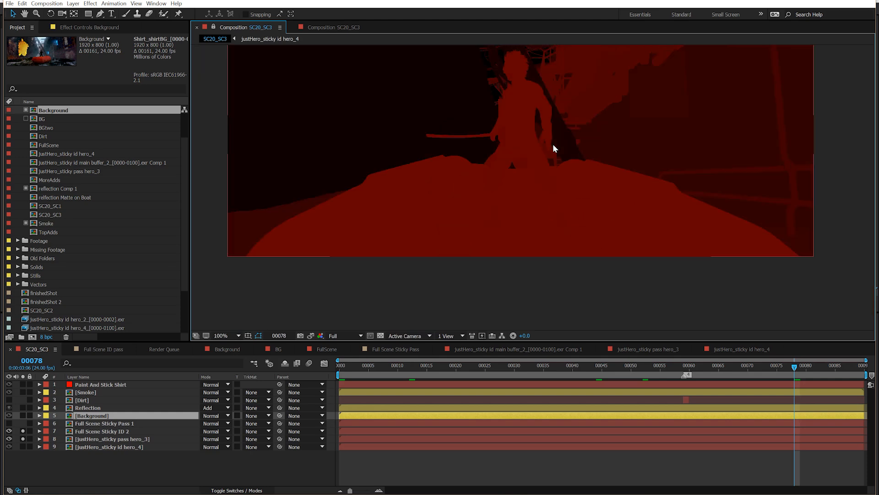
pyautogui.scroll(-2, 553, 148)
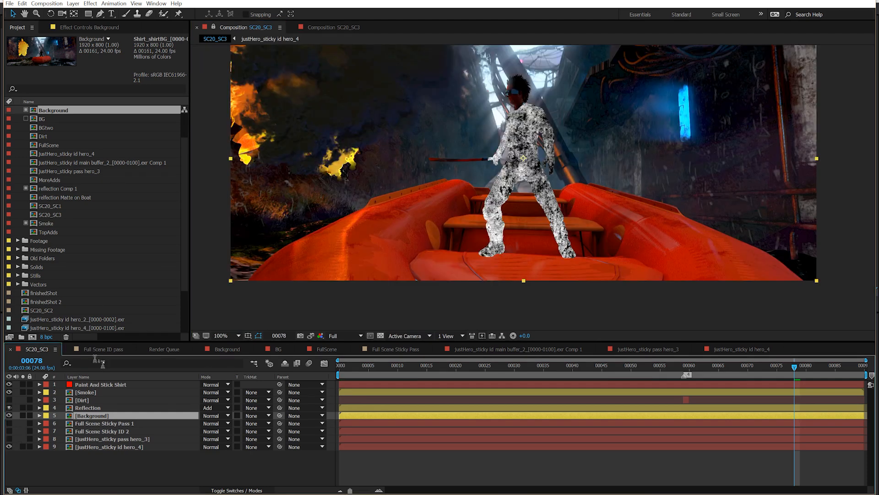
# - Set the Sticky ID of Paint And Stick Shirt's Paint & Stick effect to 7. Full Scene Sticky ID 2
pyautogui.click(109, 386)
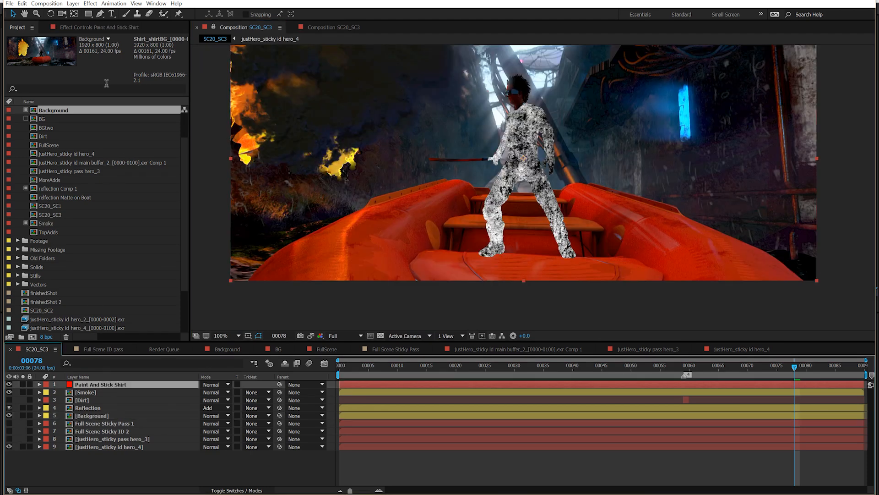
pyautogui.click(98, 28)
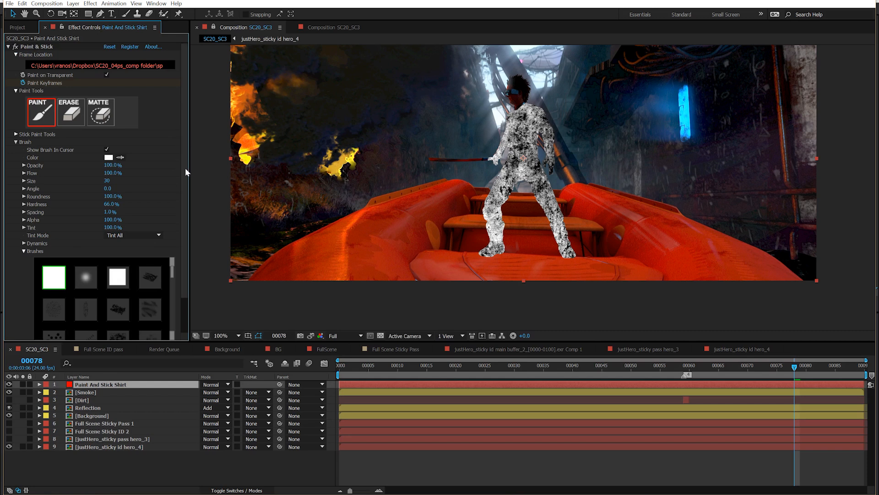
pyautogui.scroll(-2, 184, 263)
pyautogui.moveTo(189, 326); pyautogui.dragTo(227, 322)
pyautogui.click(167, 337)
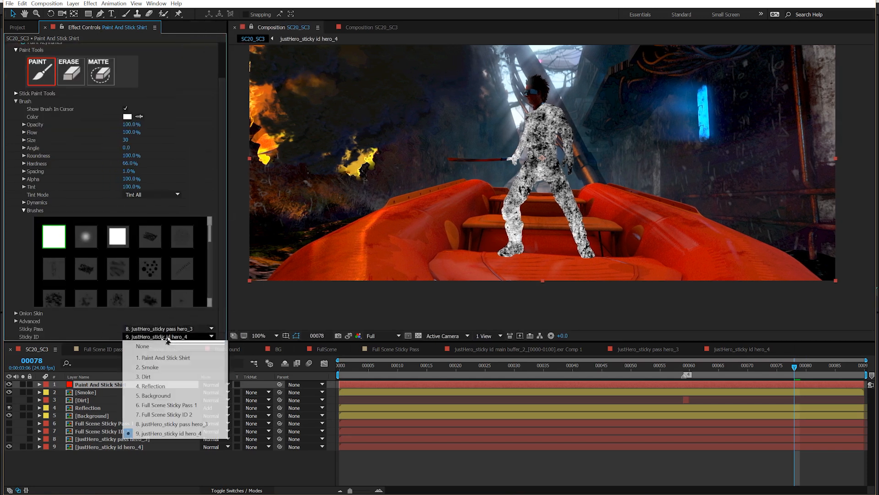
pyautogui.click(191, 414)
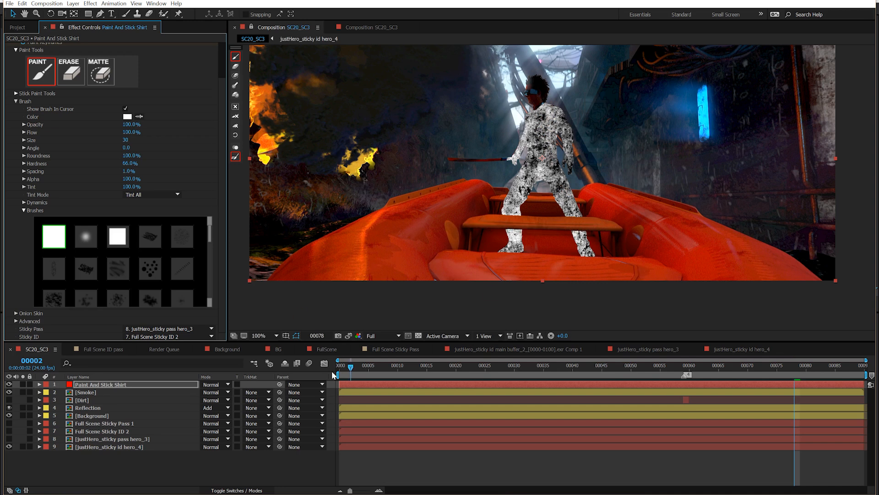
# - Play the shot from the first frame and check the boat seat's occlusion of the hero's legs at frame 75
pyautogui.click(320, 373)
pyautogui.press('Home')
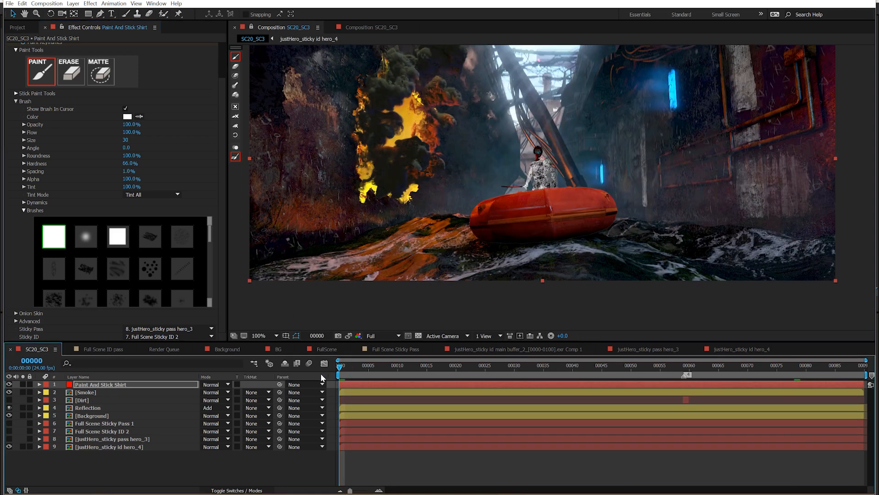
pyautogui.press('space')
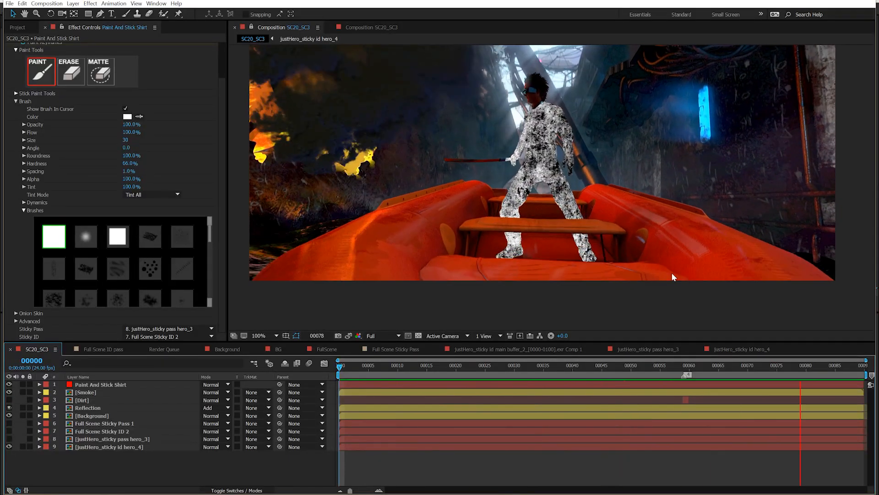
pyautogui.moveTo(527, 366); pyautogui.dragTo(634, 383)
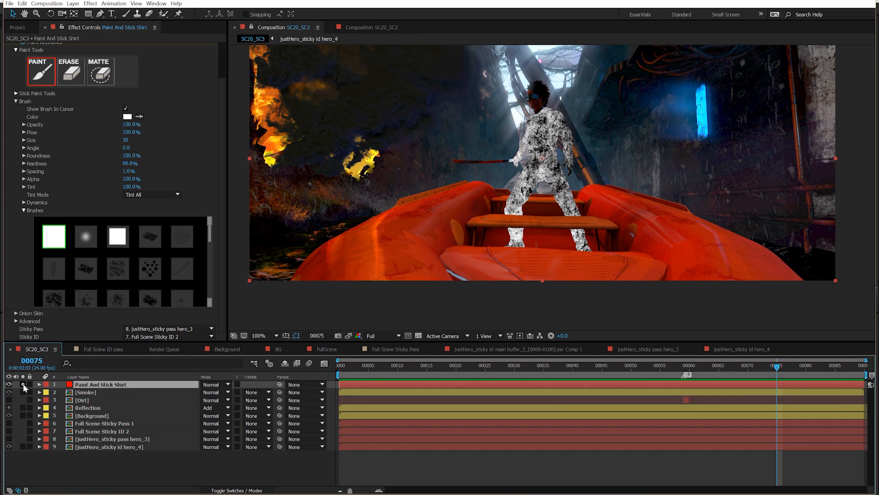
# - Solo Paint And Stick Shirt directly above the soloed Reflection layer and make it Reflection's Luma Matte
pyautogui.click(23, 384)
pyautogui.moveTo(102, 387); pyautogui.dragTo(100, 406)
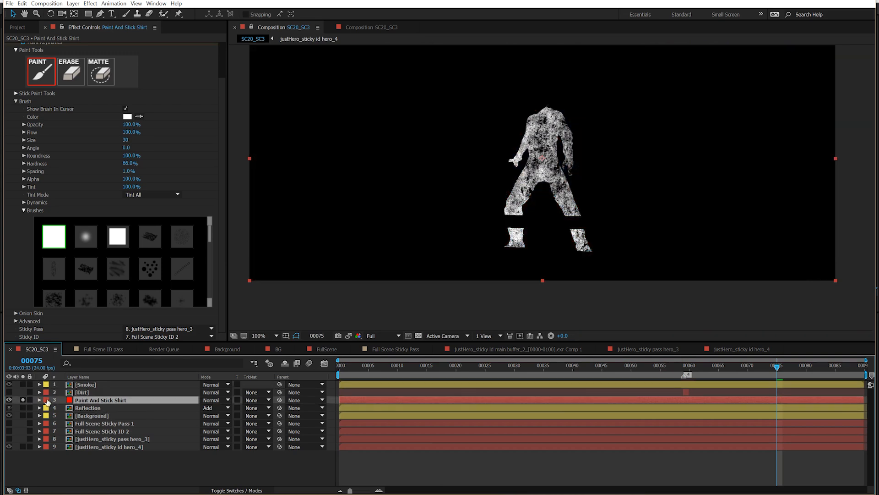
pyautogui.click(22, 407)
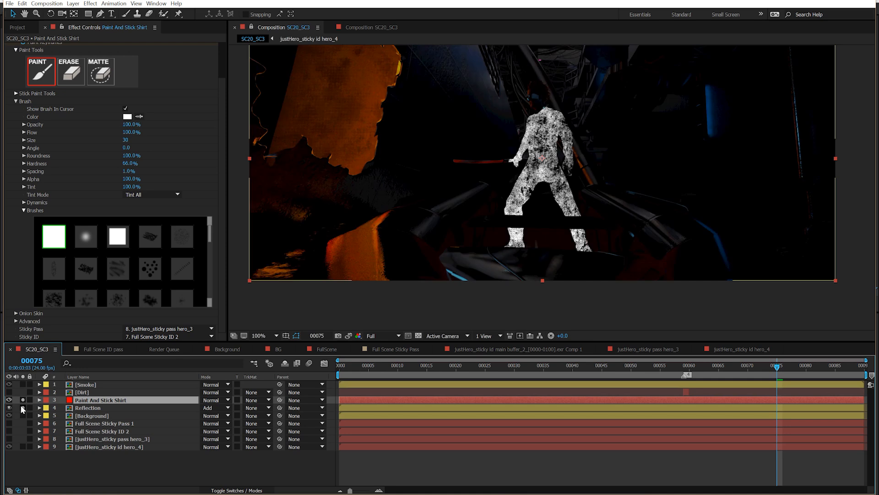
pyautogui.click(92, 407)
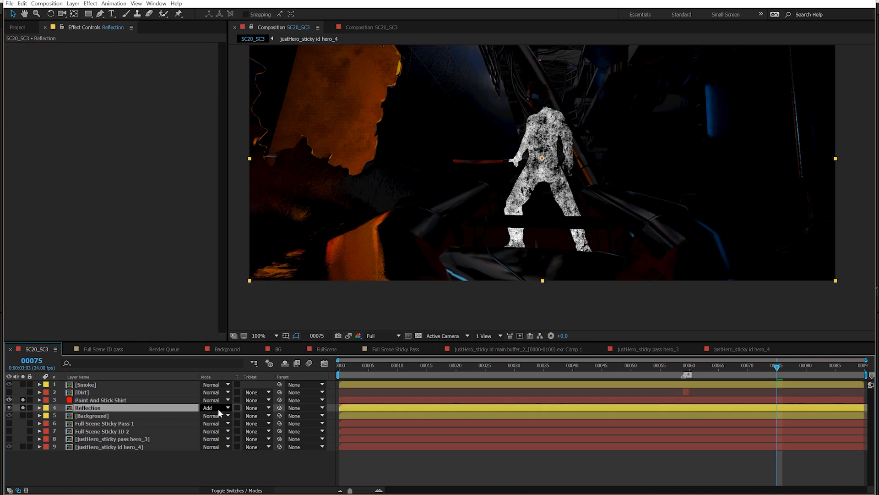
pyautogui.click(255, 407)
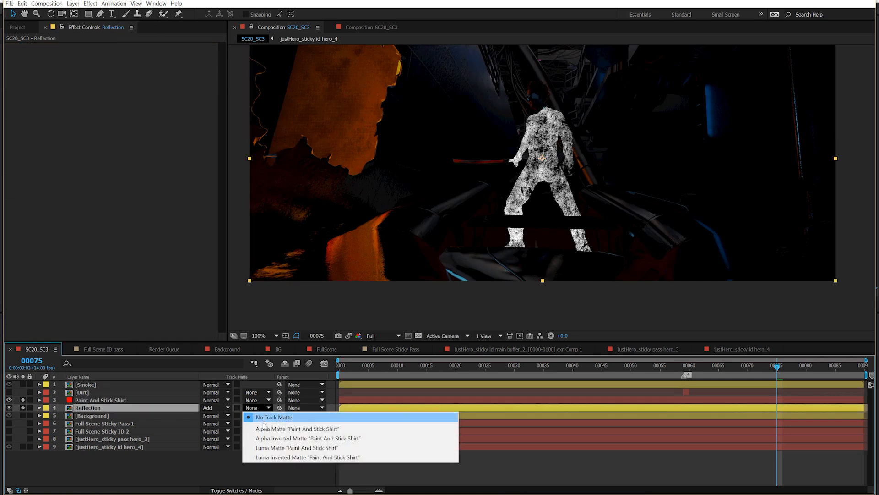
pyautogui.click(271, 446)
# - Examine the broken-up suit reflections with the viewer exposure raised to +3.7, comparing them with the track matte switched off
pyautogui.scroll(1, 484, 126)
pyautogui.press('space')
pyautogui.moveTo(475, 121); pyautogui.dragTo(477, 195)
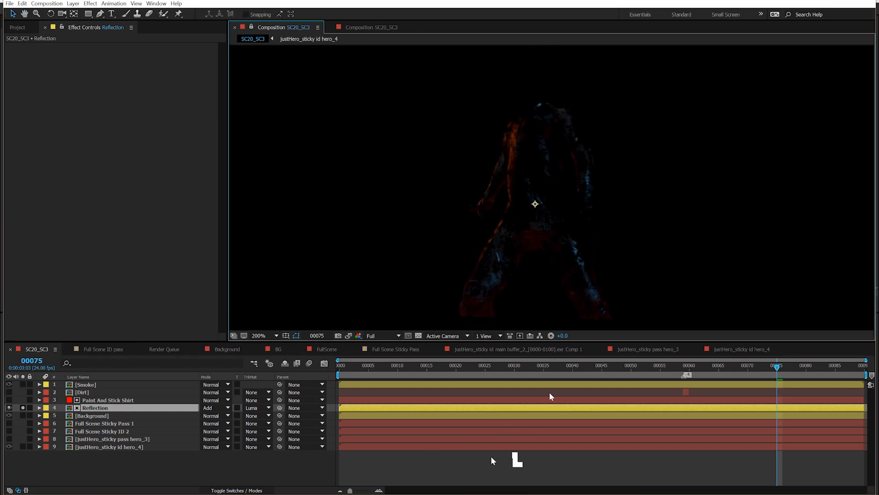
pyautogui.moveTo(562, 335); pyautogui.dragTo(580, 337)
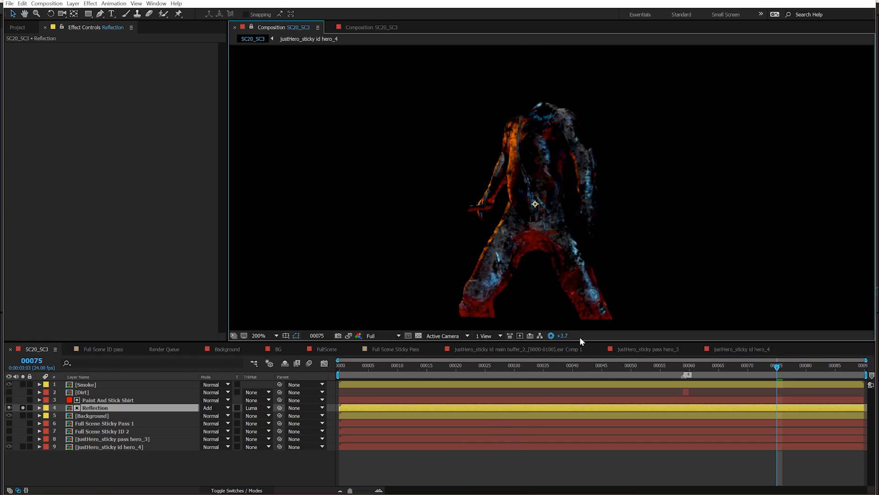
pyautogui.click(480, 460)
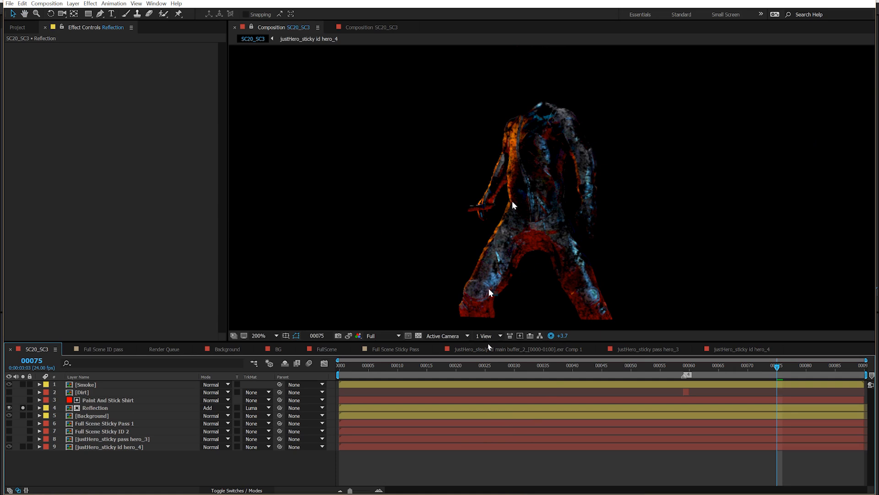
pyautogui.click(255, 408)
pyautogui.click(257, 415)
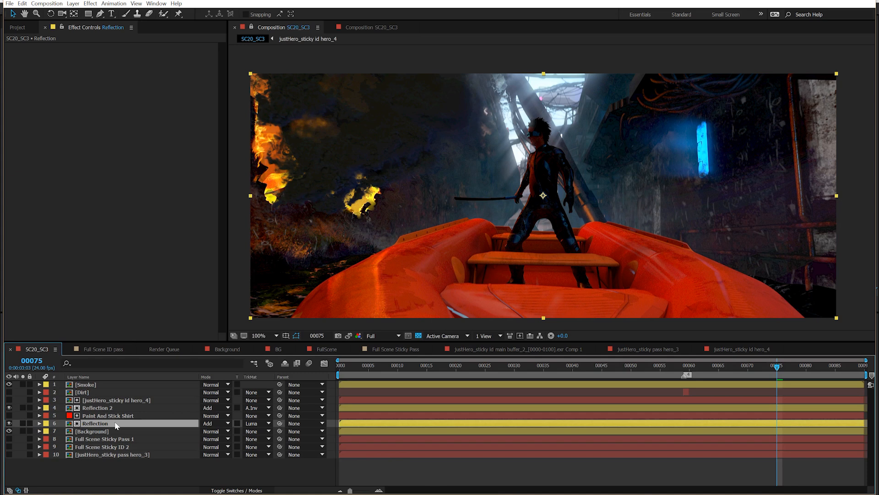
# - Apply the Exposure color correction effect to the luma-matted Reflection layer
pyautogui.click(90, 4)
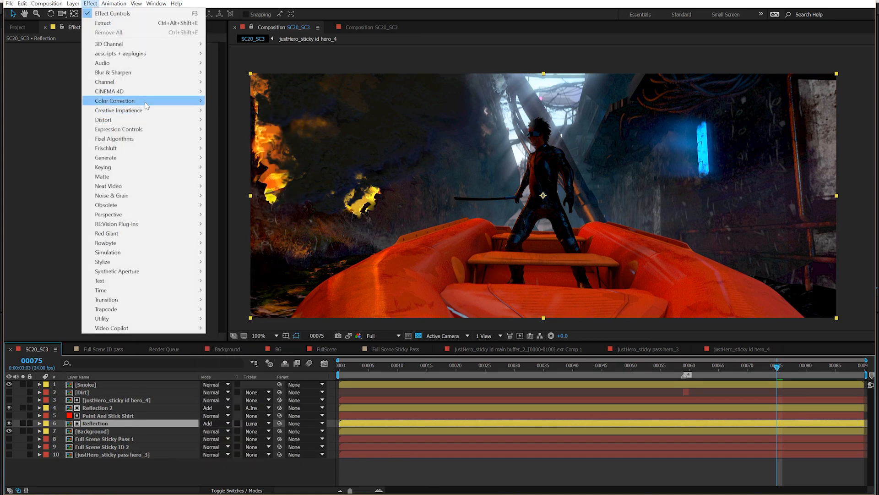
pyautogui.moveTo(200, 102)
pyautogui.click(224, 290)
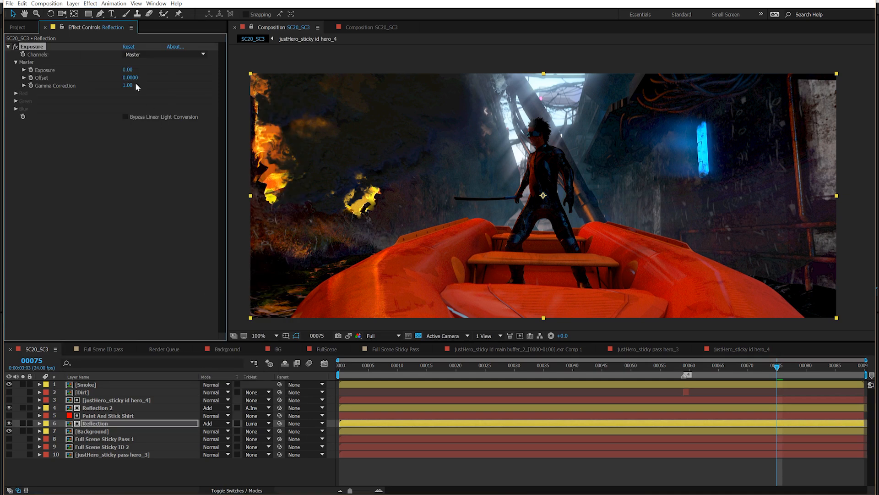
# - Raise the Exposure effect on the Reflection layer to 2.81 to brighten the suit reflections
pyautogui.moveTo(128, 73); pyautogui.dragTo(293, 96)
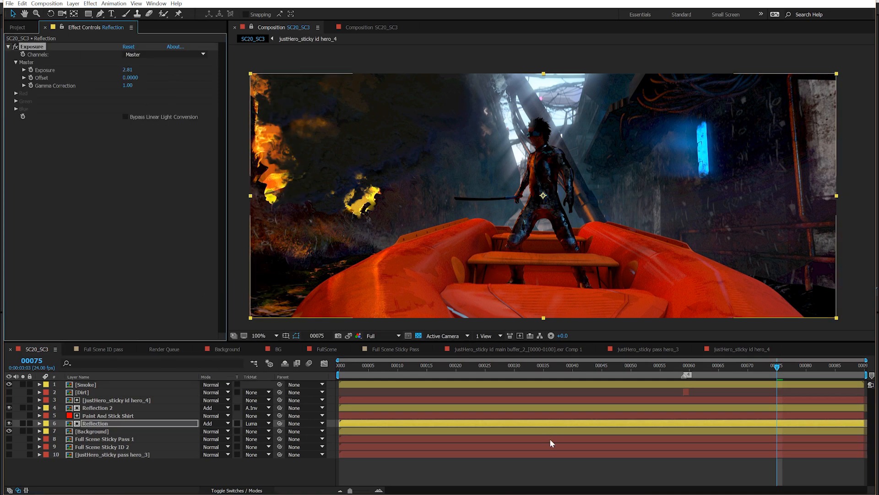
pyautogui.click(561, 465)
# - Inspect the dirt-broken suit up close, then snapshot the frame and compare it with the unbroken reflections
pyautogui.scroll(1, 498, 220)
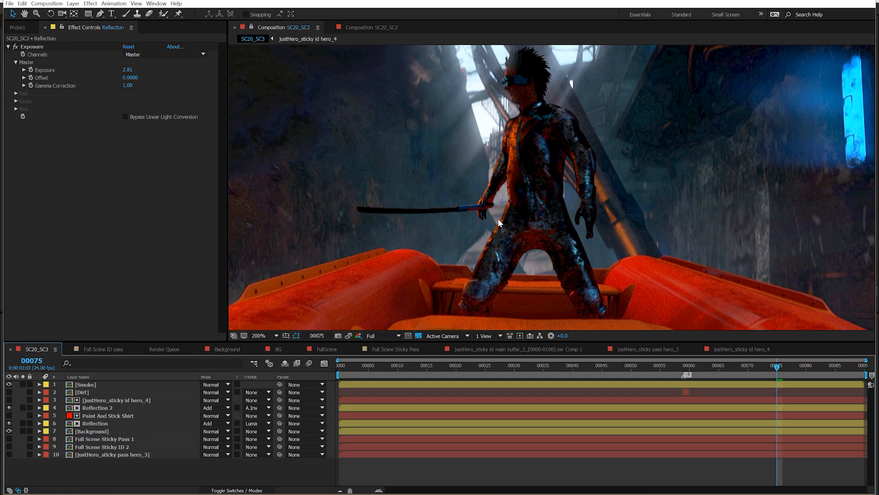
pyautogui.scroll(-1, 498, 218)
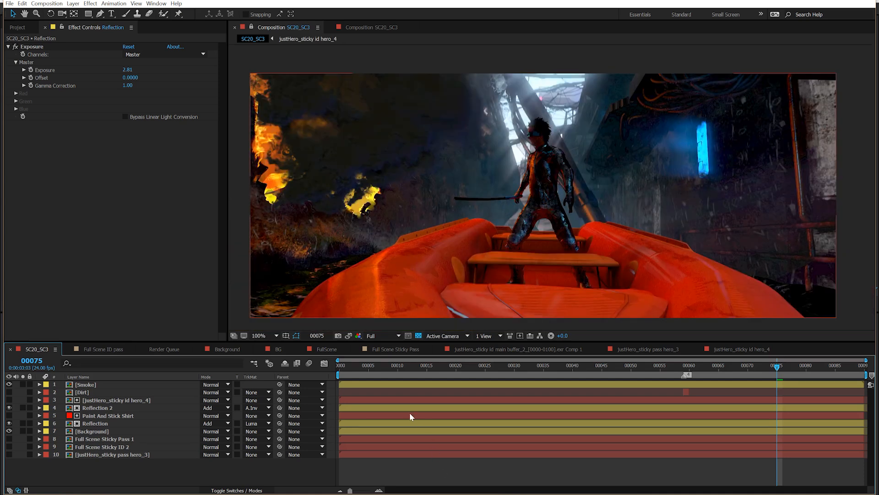
pyautogui.click(338, 337)
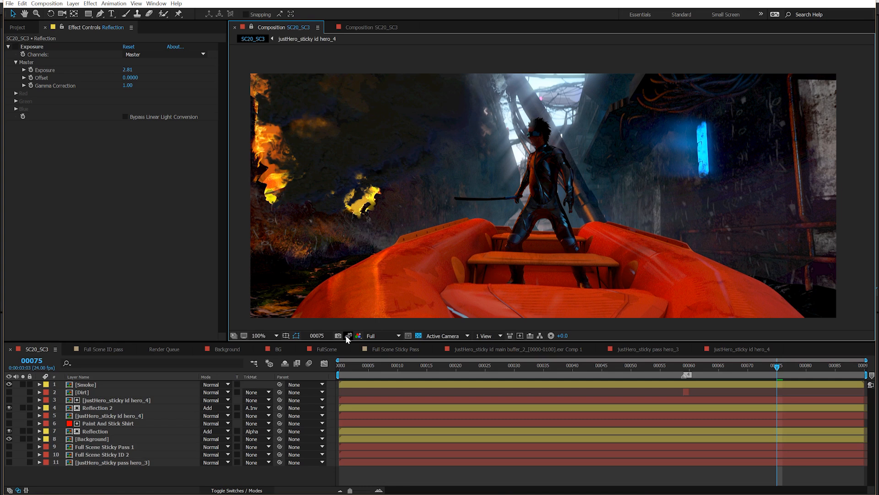
pyautogui.click(347, 336)
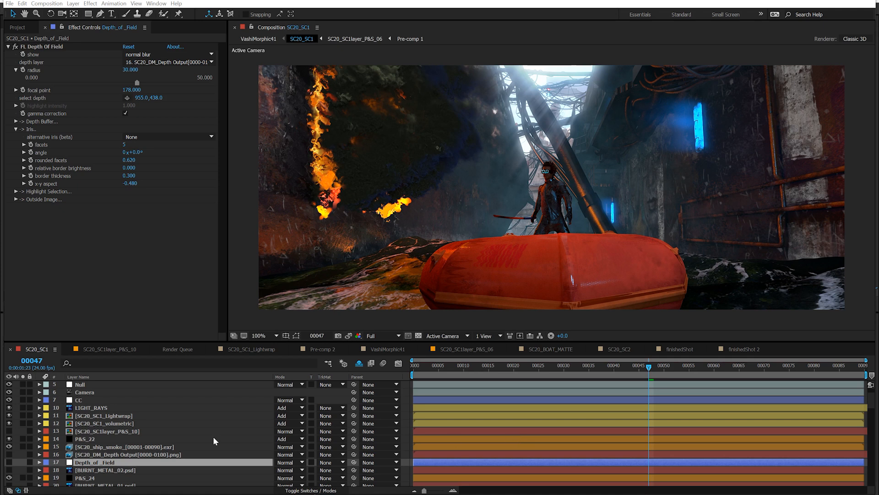
# - Enable the Depth_of_Field layer in SC20_SC1 and look up the Camera Lens Blur alternative among the Blur & Sharpen effects
pyautogui.click(10, 462)
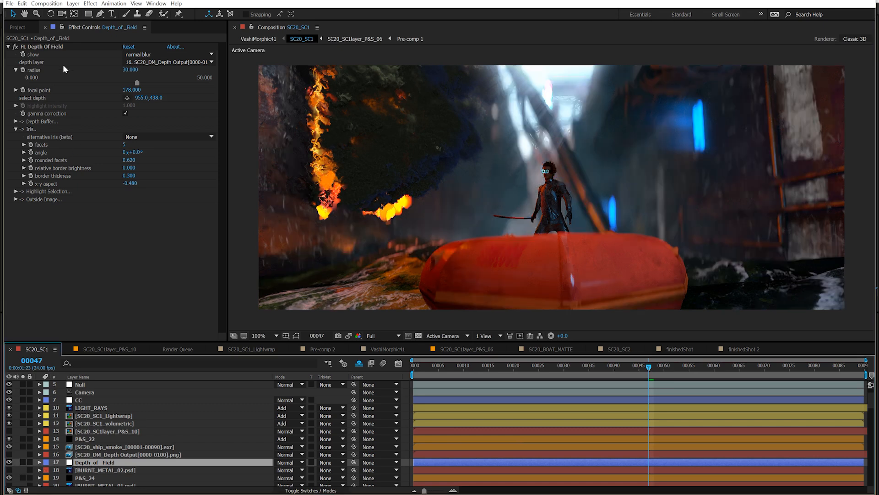
pyautogui.click(50, 46)
pyautogui.click(92, 4)
pyautogui.moveTo(134, 74)
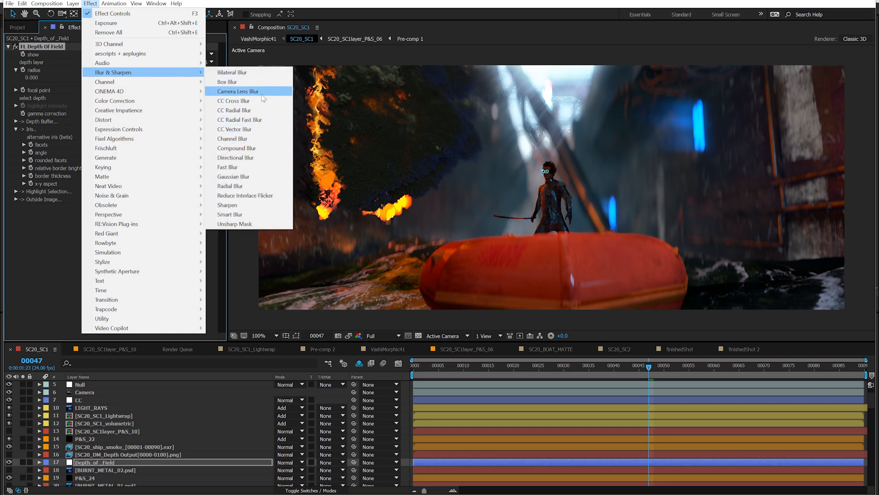
pyautogui.click(66, 46)
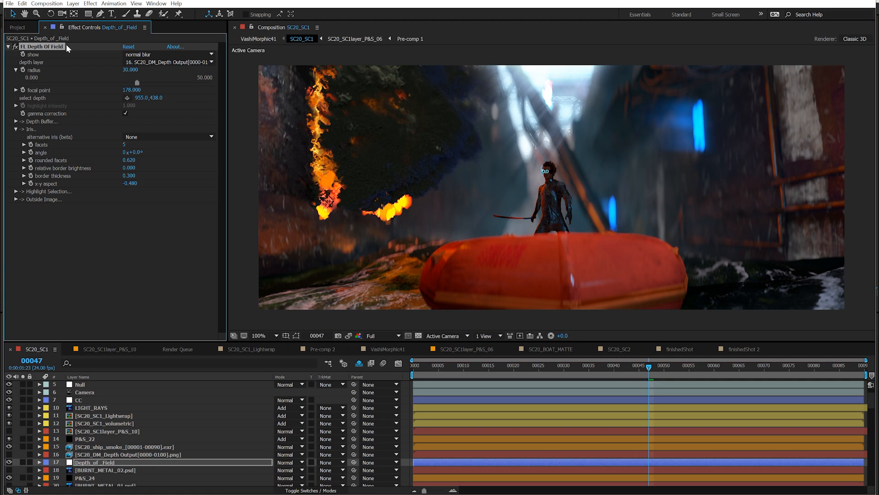
# - Solo the SC20_DM_Depth Output layer and pick the focal depth on the hero's head
pyautogui.click(9, 454)
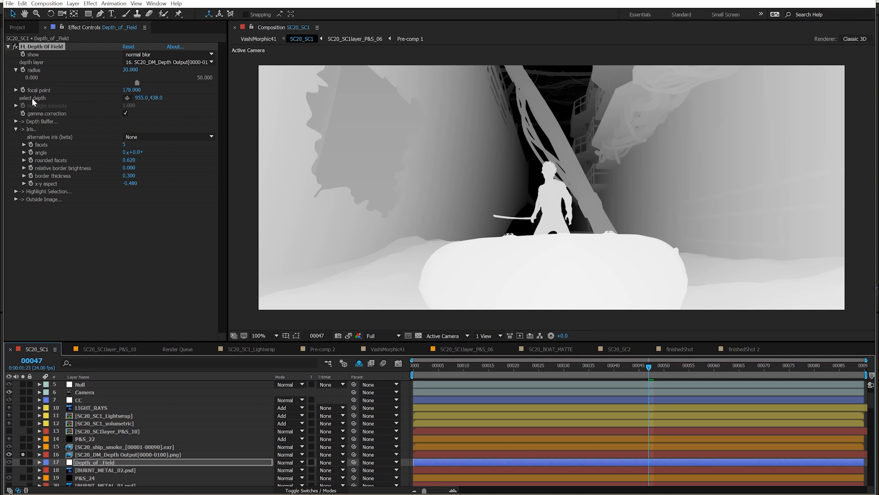
pyautogui.click(127, 97)
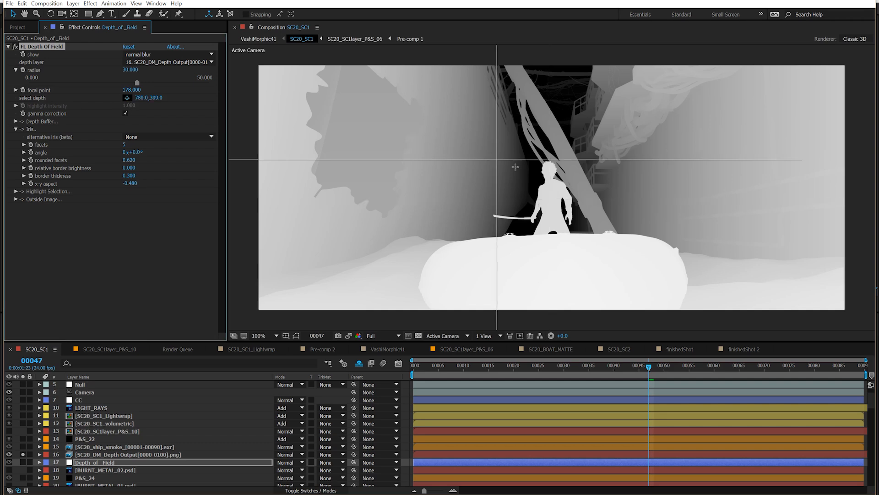
pyautogui.click(549, 173)
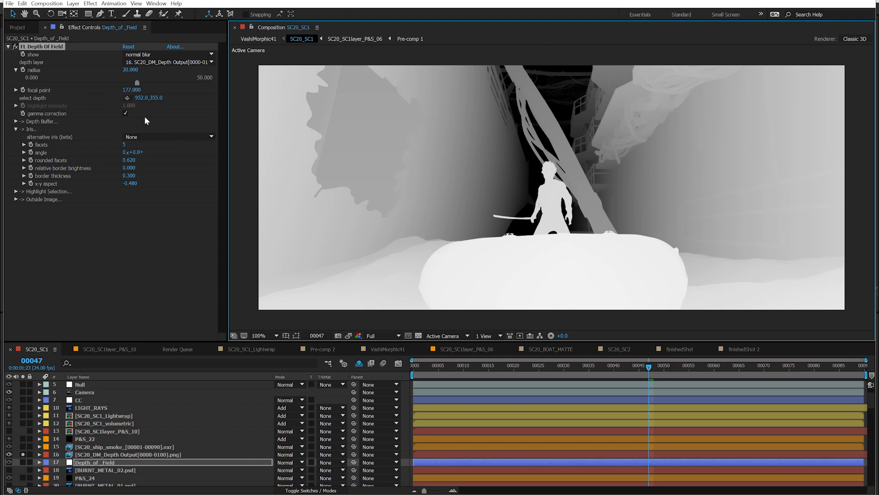
# - Try picking the focal depth on the dark far background, then on the front of the boat
pyautogui.click(128, 98)
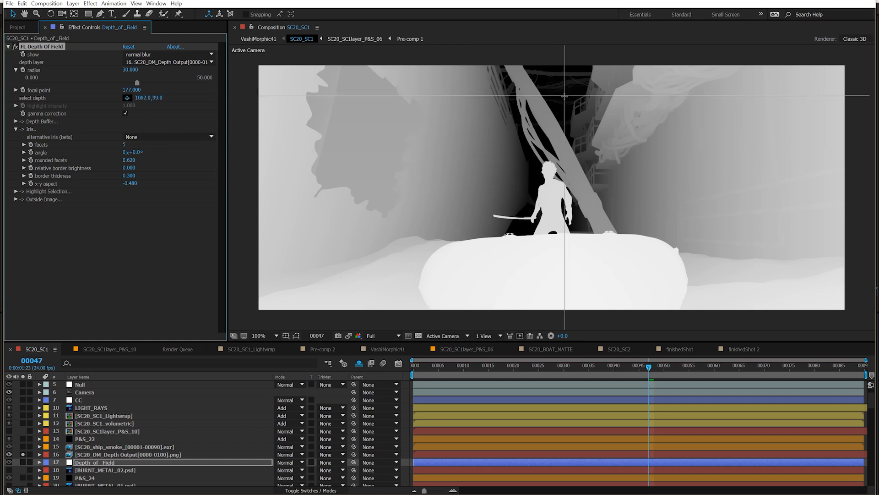
pyautogui.click(561, 107)
pyautogui.click(127, 98)
pyautogui.click(652, 301)
pyautogui.moveTo(156, 102); pyautogui.dragTo(161, 103)
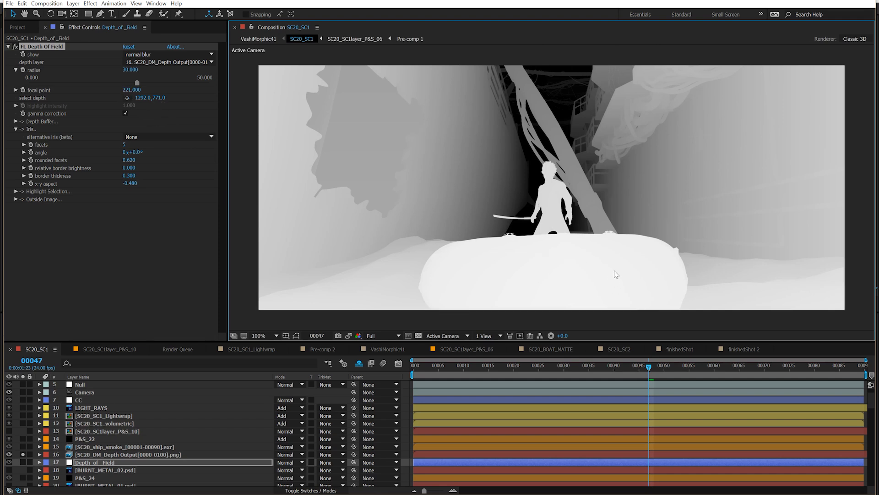
# - Pick the focal depth on the hero's torso and return from the depth pass to the full composite
pyautogui.click(128, 97)
pyautogui.click(553, 199)
pyautogui.click(9, 455)
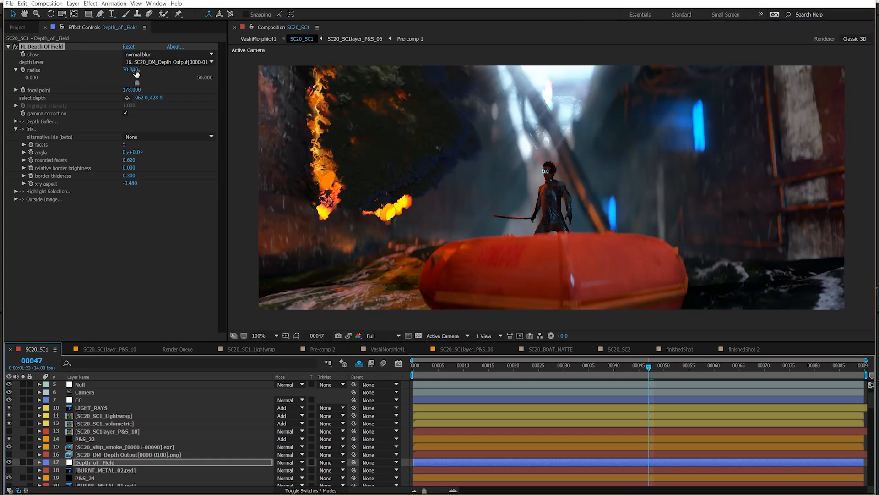
# - Try depth of field radius values of 2, 15 and 50 to compare the amount of blur
pyautogui.click(136, 70)
pyautogui.write('2')
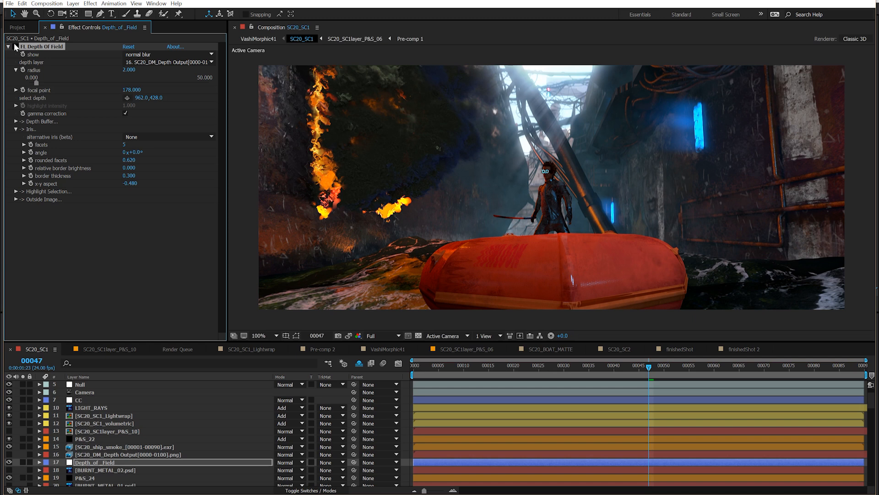
pyautogui.click(128, 70)
pyautogui.write('15')
pyautogui.press('Return')
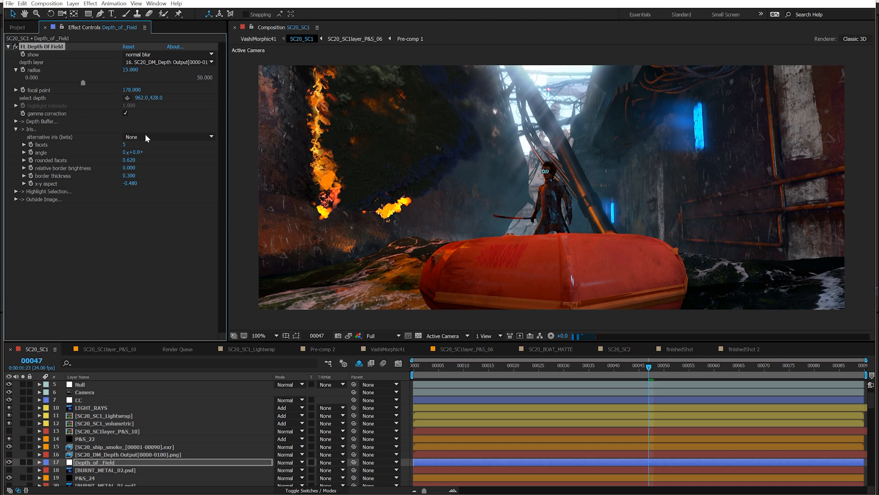
pyautogui.click(128, 70)
pyautogui.write('50')
pyautogui.press('Return')
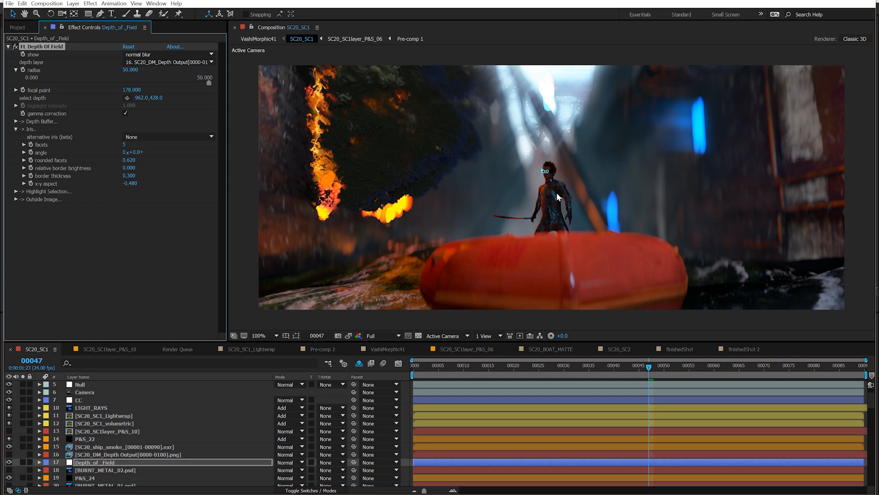
# - Set the depth of field radius to 15
pyautogui.click(131, 70)
pyautogui.write('15')
pyautogui.press('Return')
# - Try focusing on the front of the boat, then on the far background beside the hero
pyautogui.click(127, 98)
pyautogui.click(567, 284)
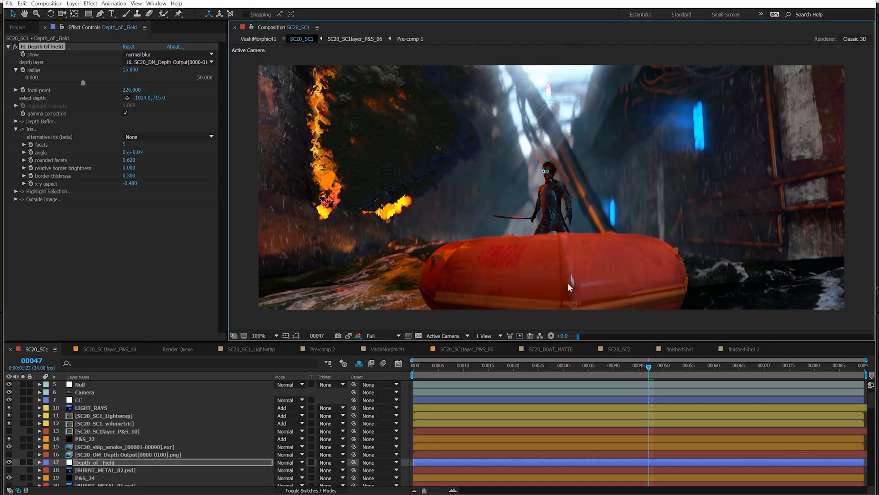
pyautogui.click(126, 99)
pyautogui.click(515, 185)
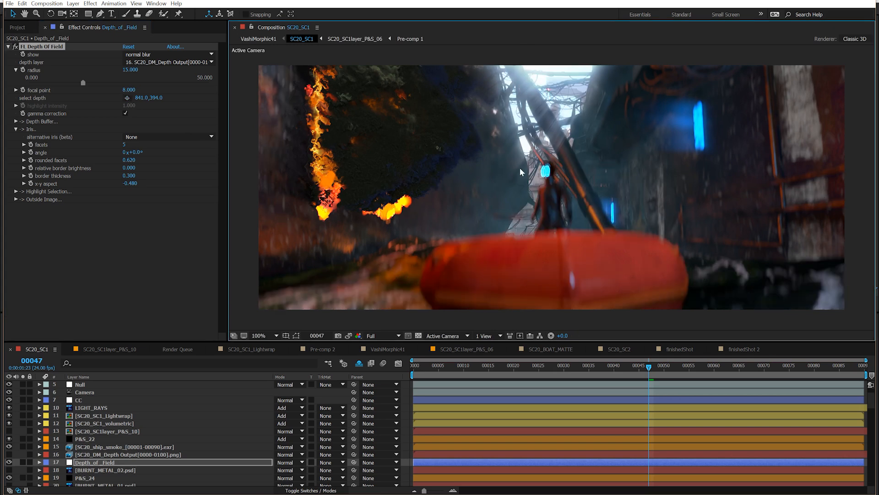
# - Set the focal depth on the hero's torso with select depth
pyautogui.click(127, 98)
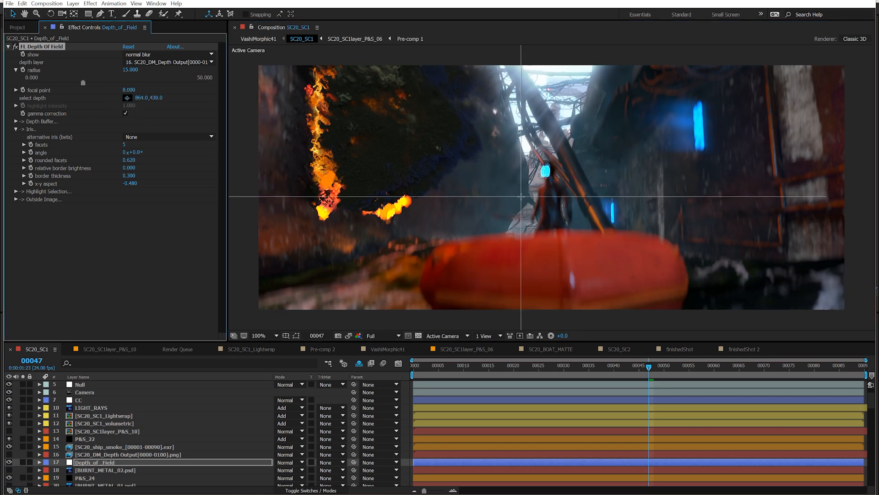
pyautogui.click(549, 194)
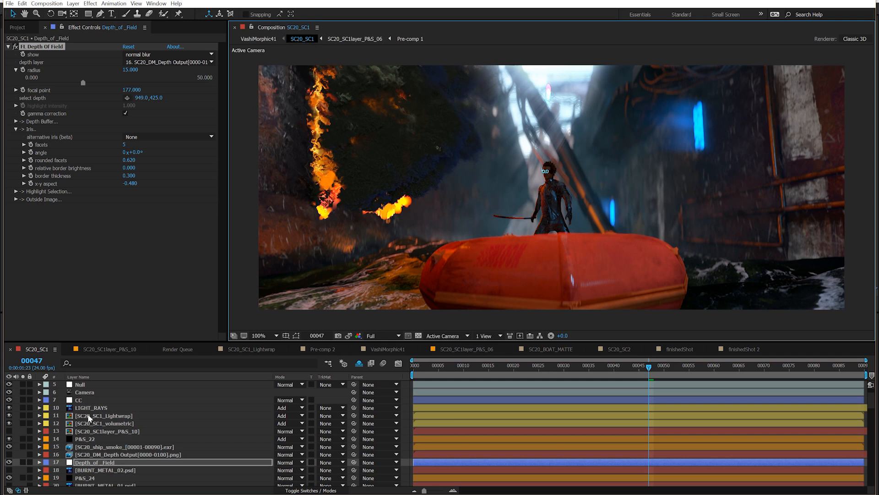
# - Solo the visible SC20_SC1 layers from Sky up through Depth_of_Field to HEAT_DISTORT
pyautogui.scroll(-20, 88, 415)
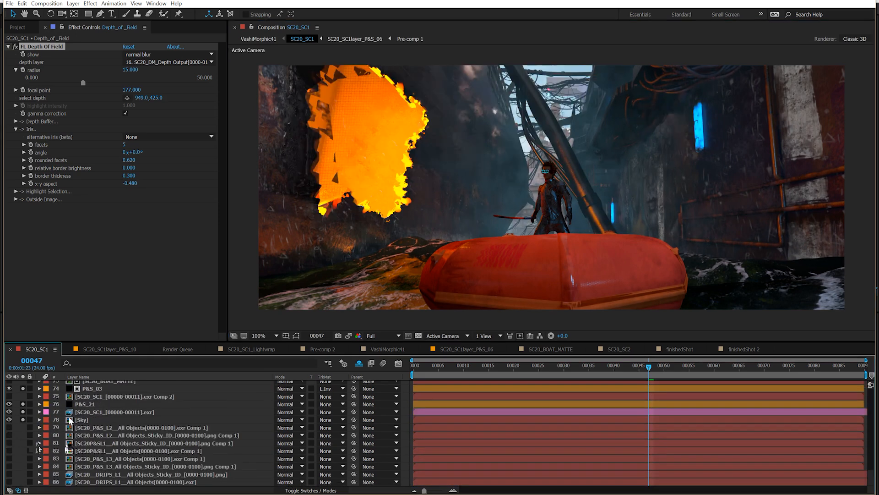
pyautogui.scroll(7, 70, 420)
pyautogui.scroll(13, 69, 420)
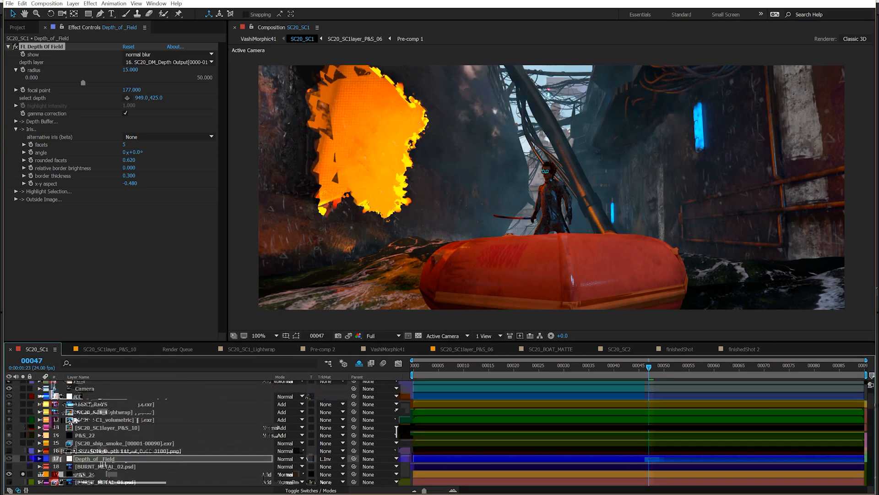
pyautogui.click(23, 458)
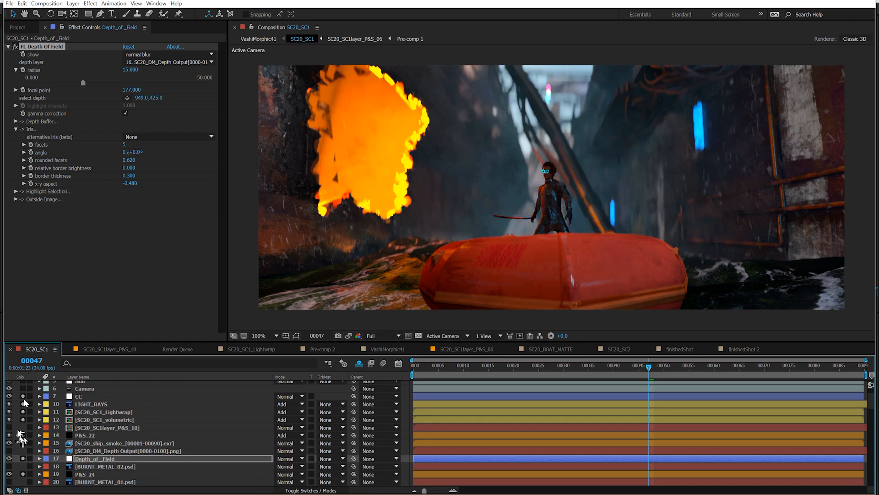
pyautogui.scroll(3, 24, 390)
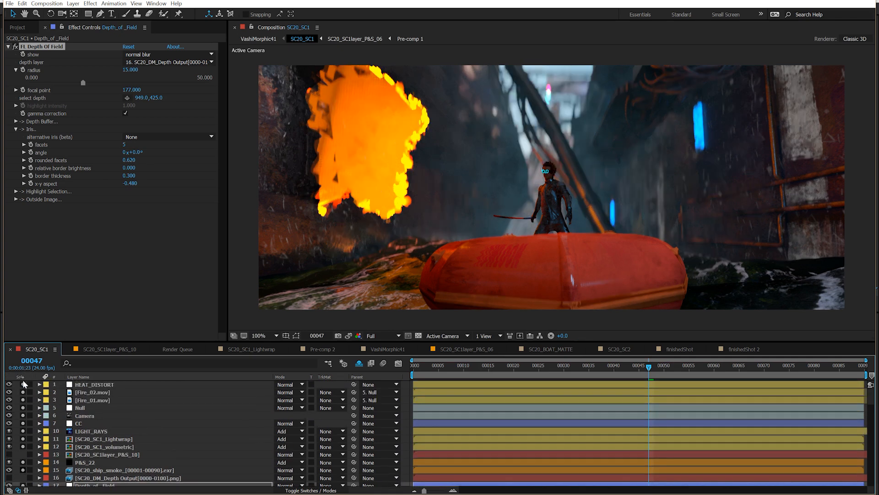
pyautogui.moveTo(25, 370); pyautogui.dragTo(31, 383)
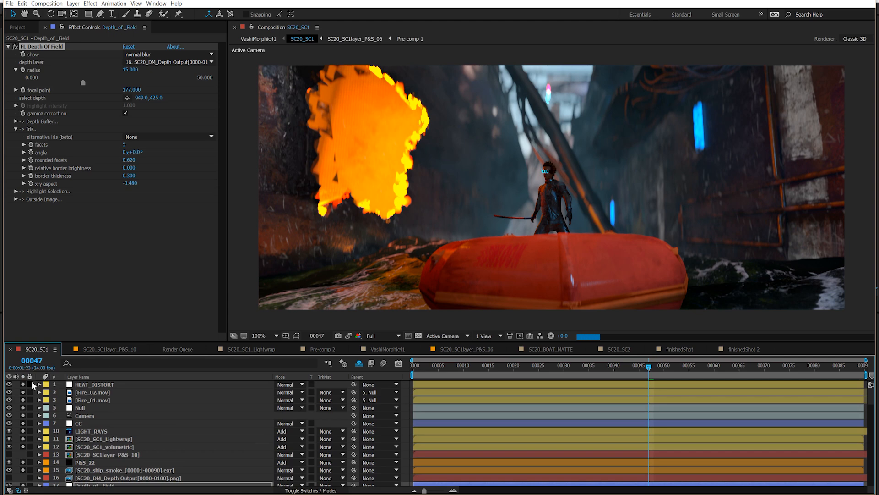